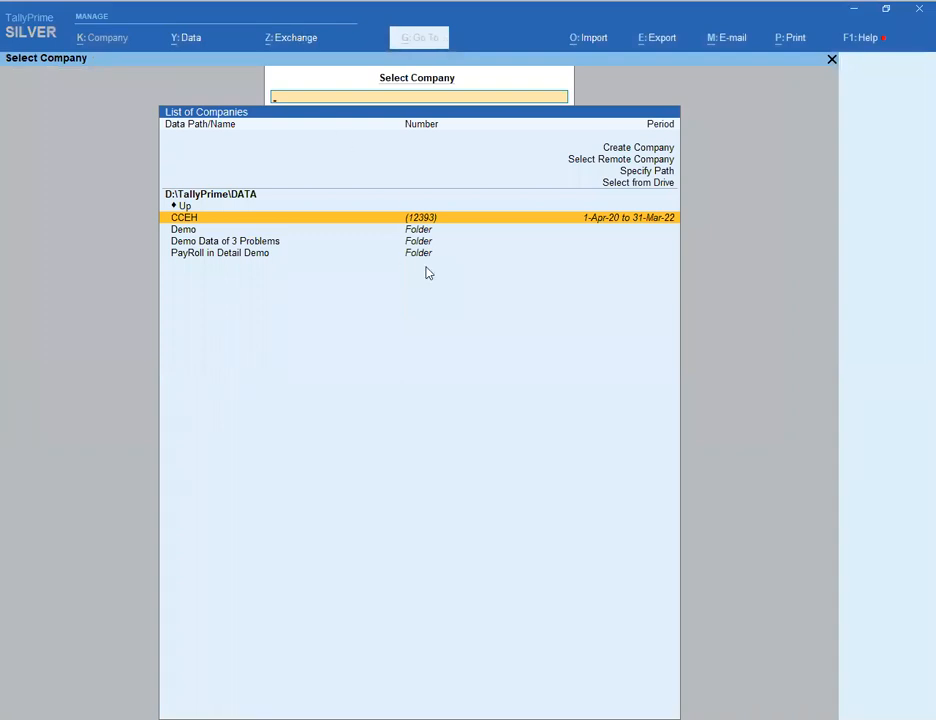
- From the Select Company screen, open a blank Company Creation form
key("Return")
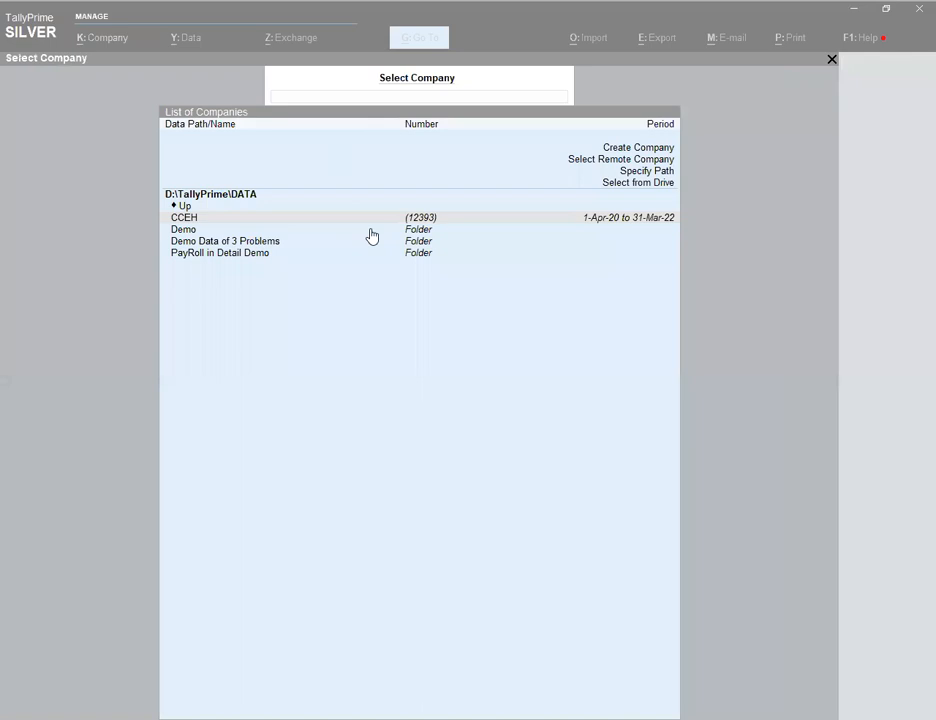
key("Up")
key("Up")
key("Up")
key("Up")
key("Up")
key("Up")
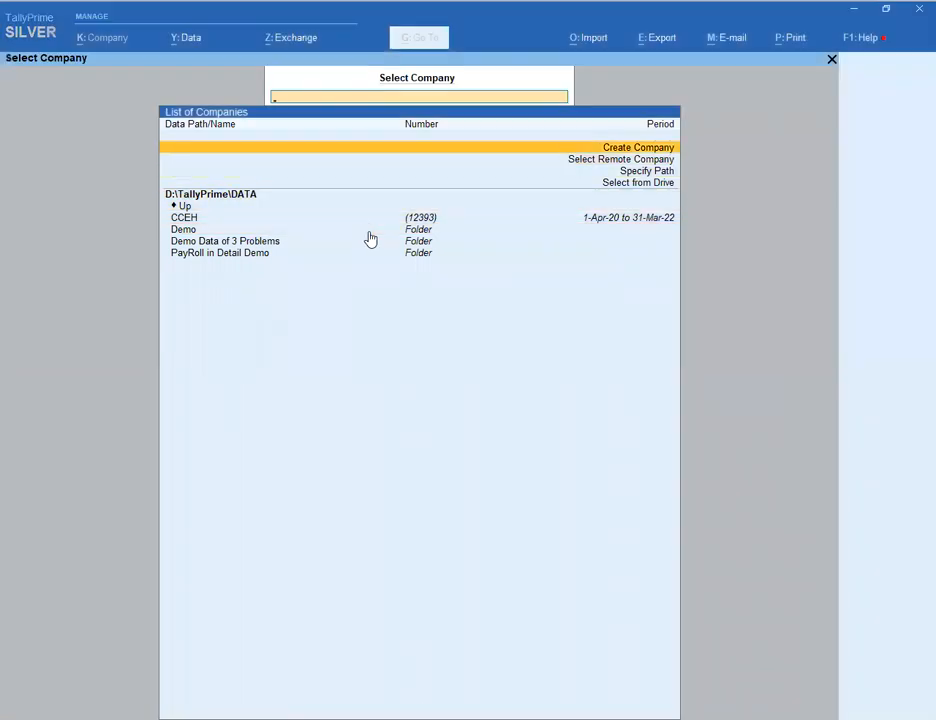
key("Return")
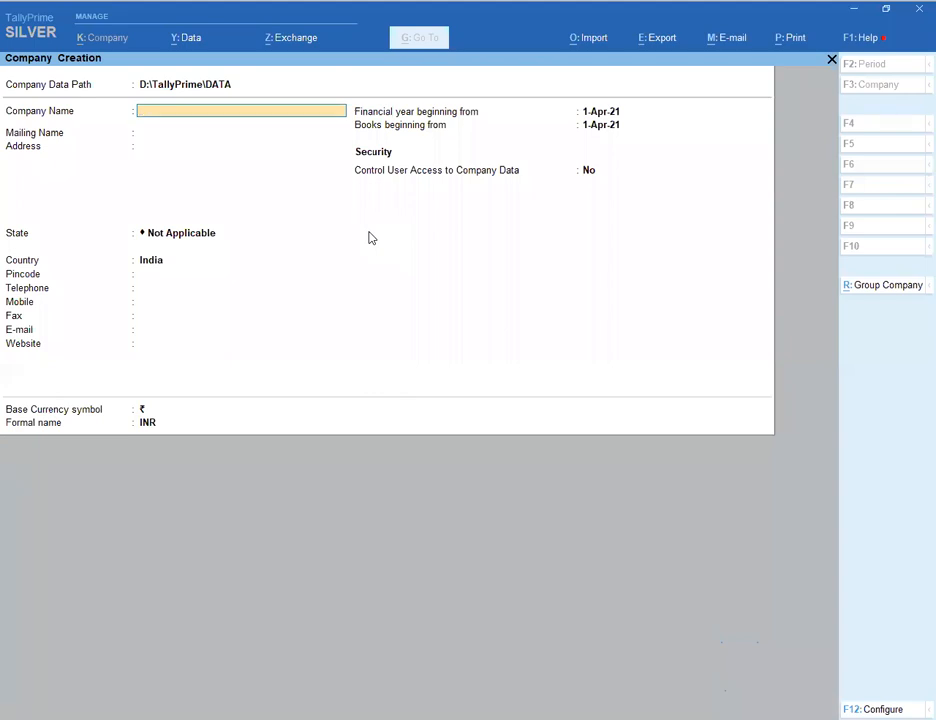
- Name the new company '1st Webinar of CCEH'
type("1stw")
key("BackSpace")
type("Webinar of CCEH")
key("Return")
- Keep the matching mailing name and fill in the company's address
key("Return")
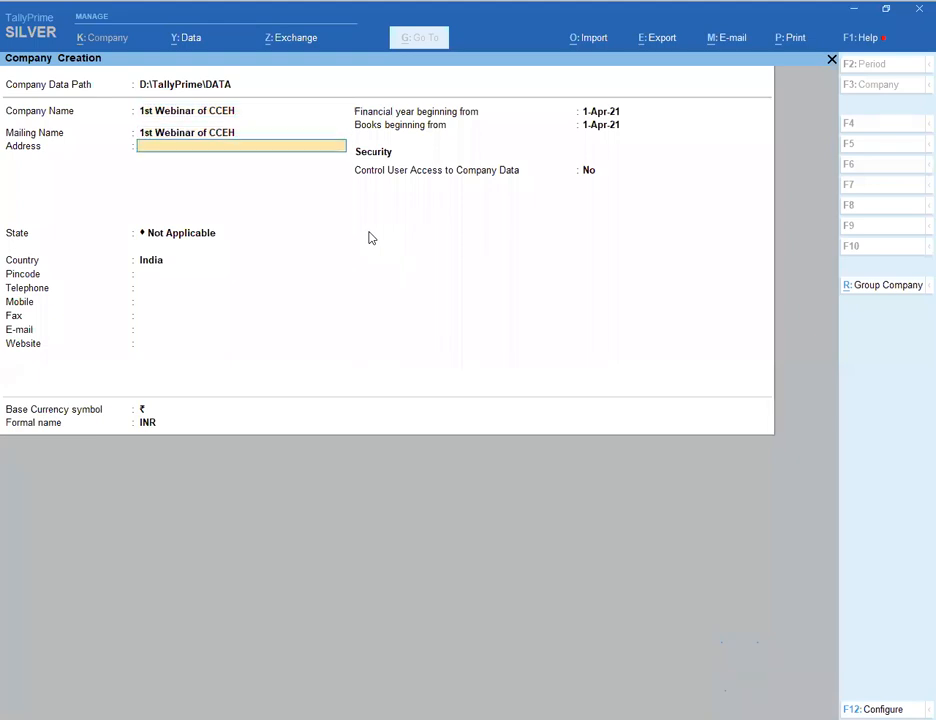
key("Return")
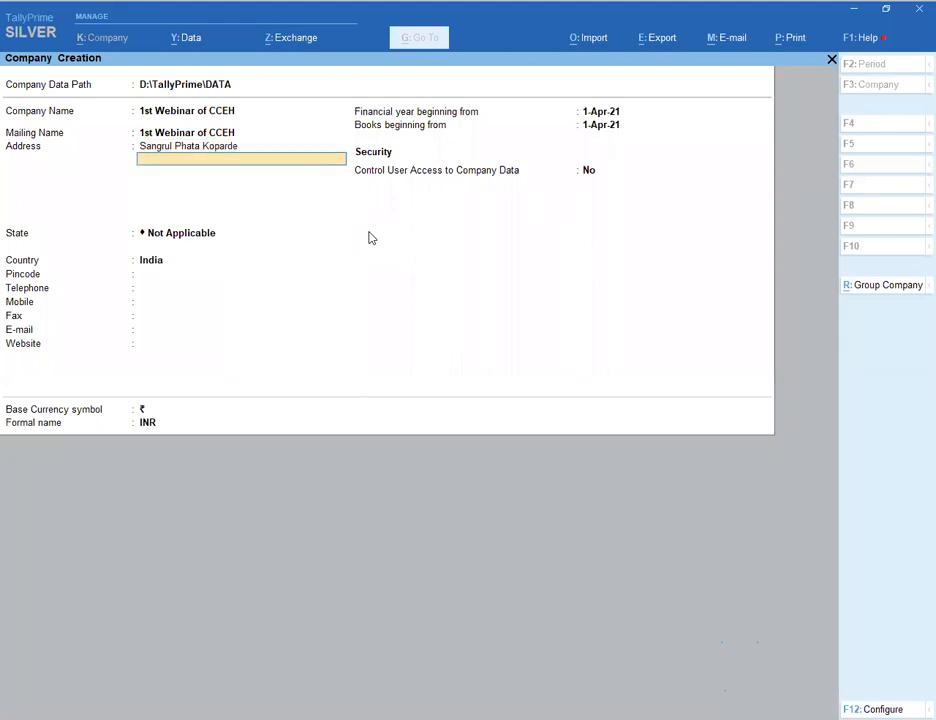
key("Return")
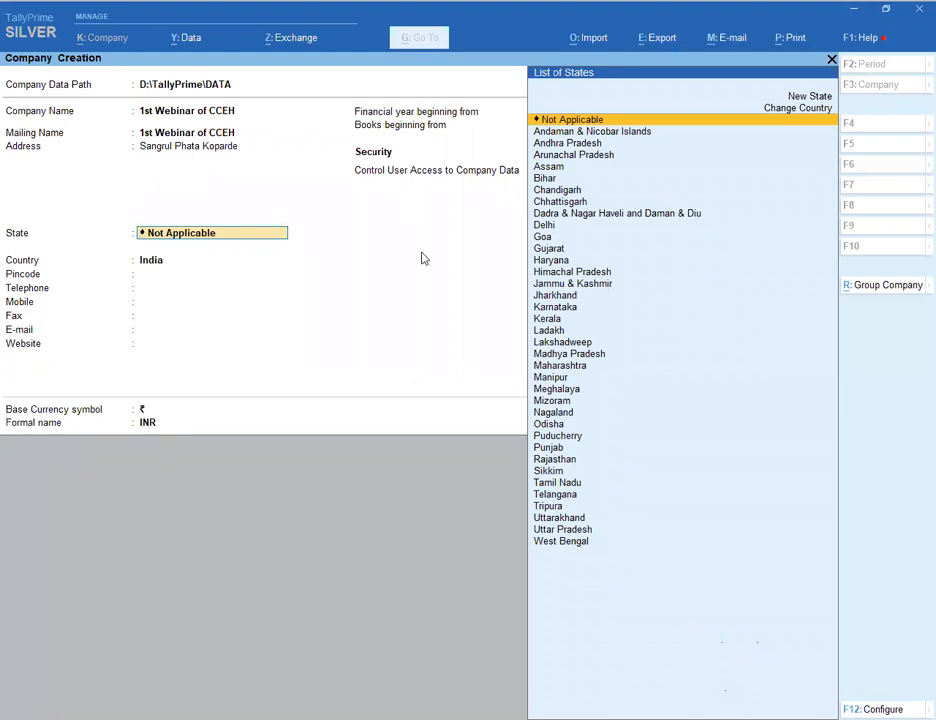
key("Escape")
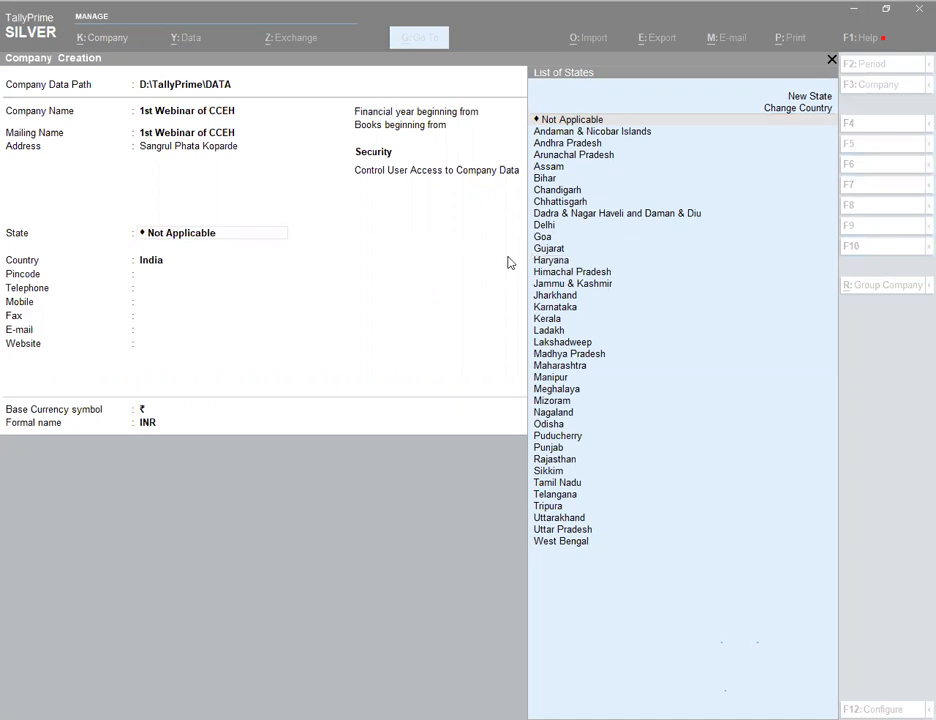
key("Escape")
- Set the company state to Maharashtra and enter its pincode
key("BackSpace")
key("BackSpace")
key("BackSpace")
key("BackSpace")
key("BackSpace")
key("BackSpace")
key("BackSpace")
key("BackSpace")
key("BackSpace")
type("Mah")
key("Return")
type("416204")
key("Return")
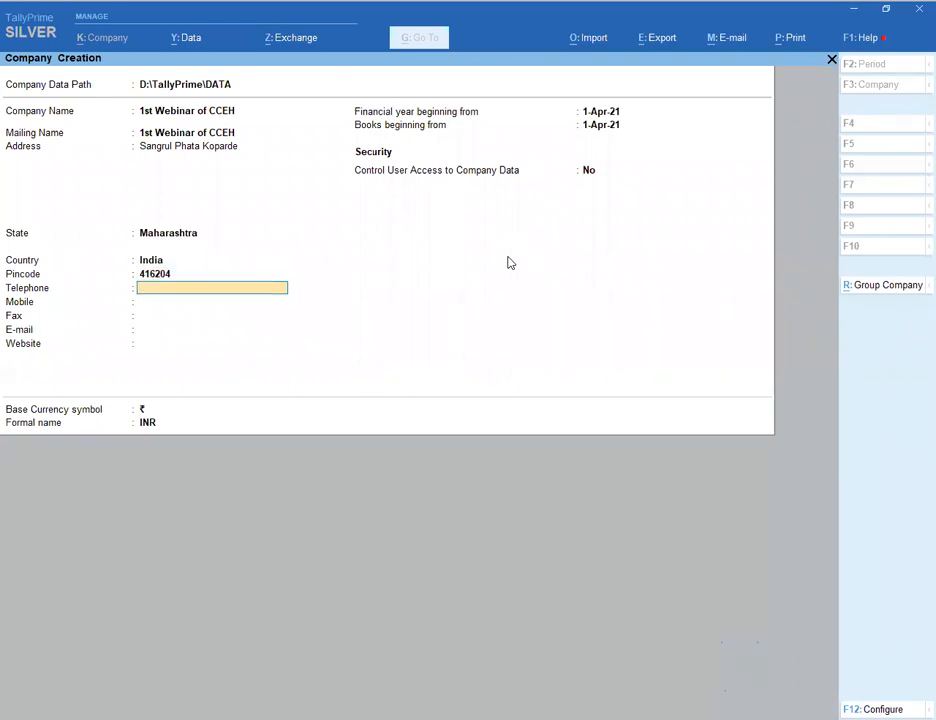
- Enter the company's mobile number and e-mail, leave other fields blank, and accept
key("Return")
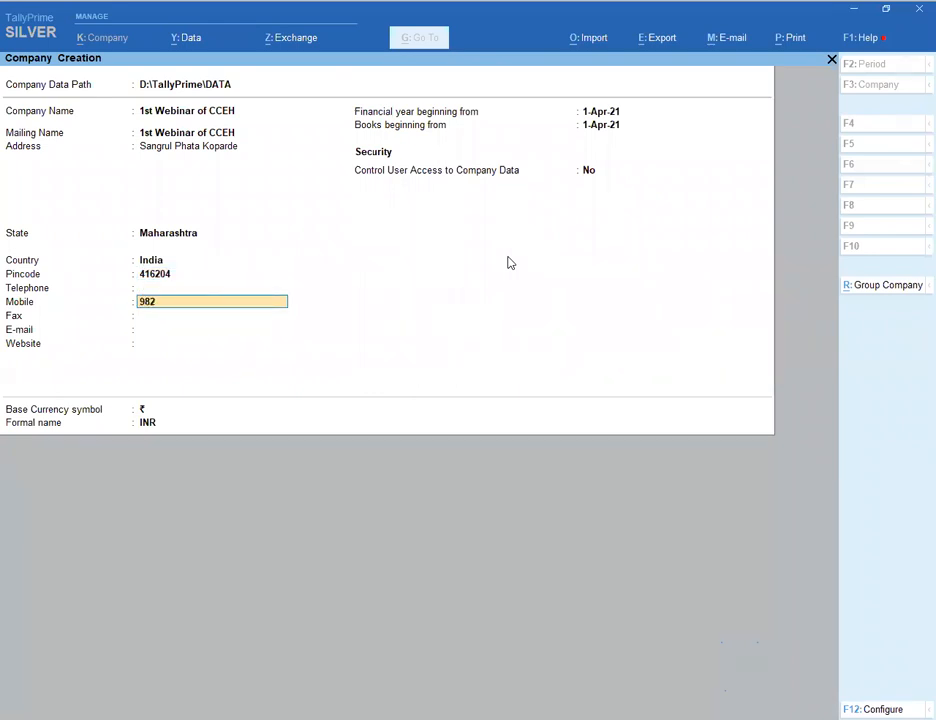
key("Return")
key("Return")
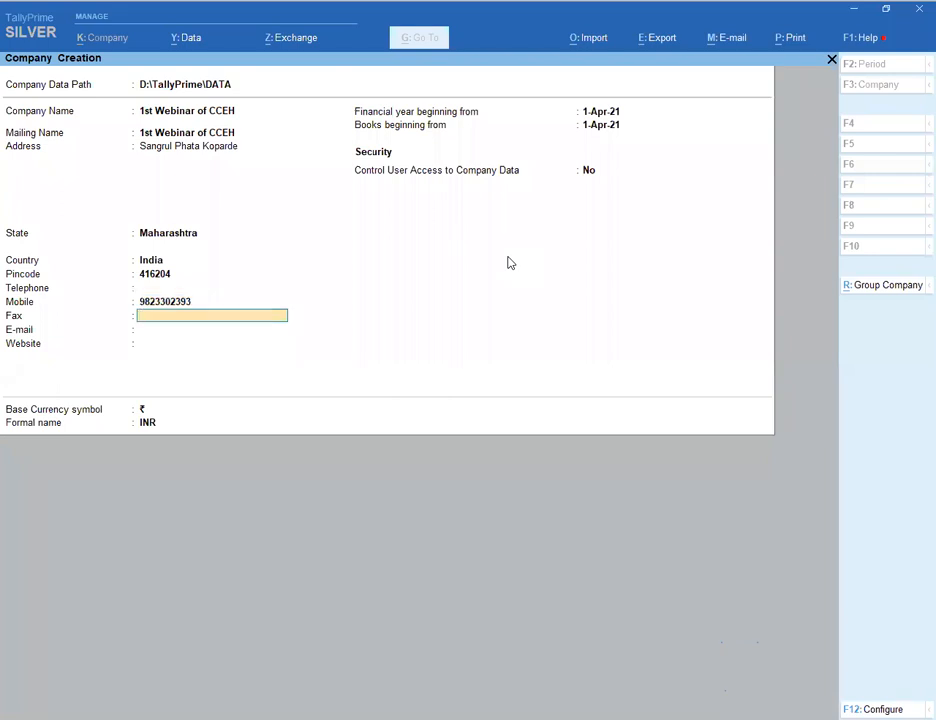
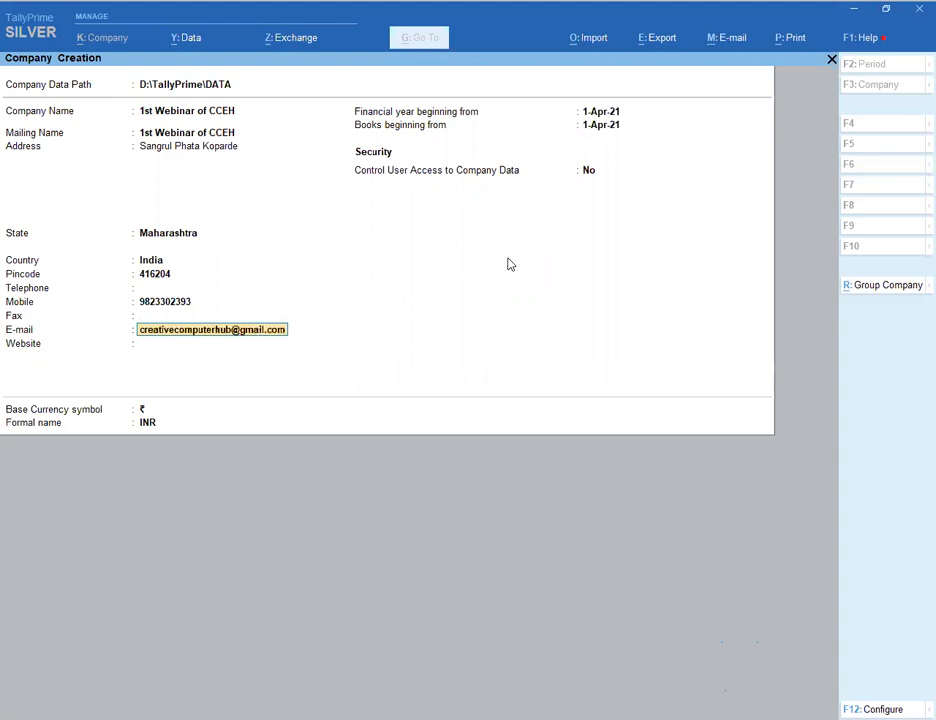
key("Return")
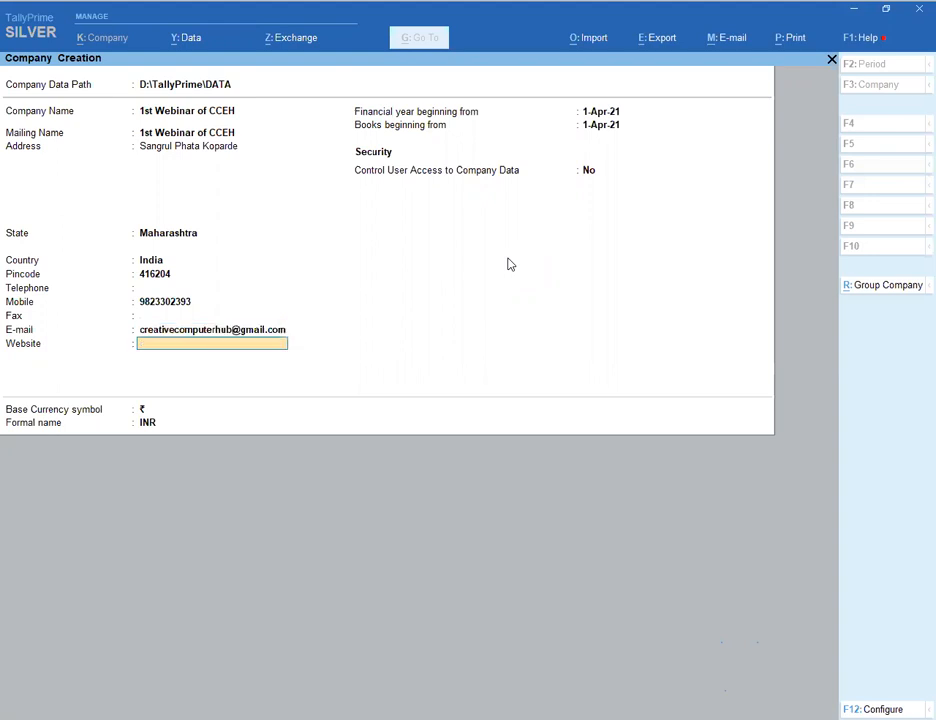
key("Return")
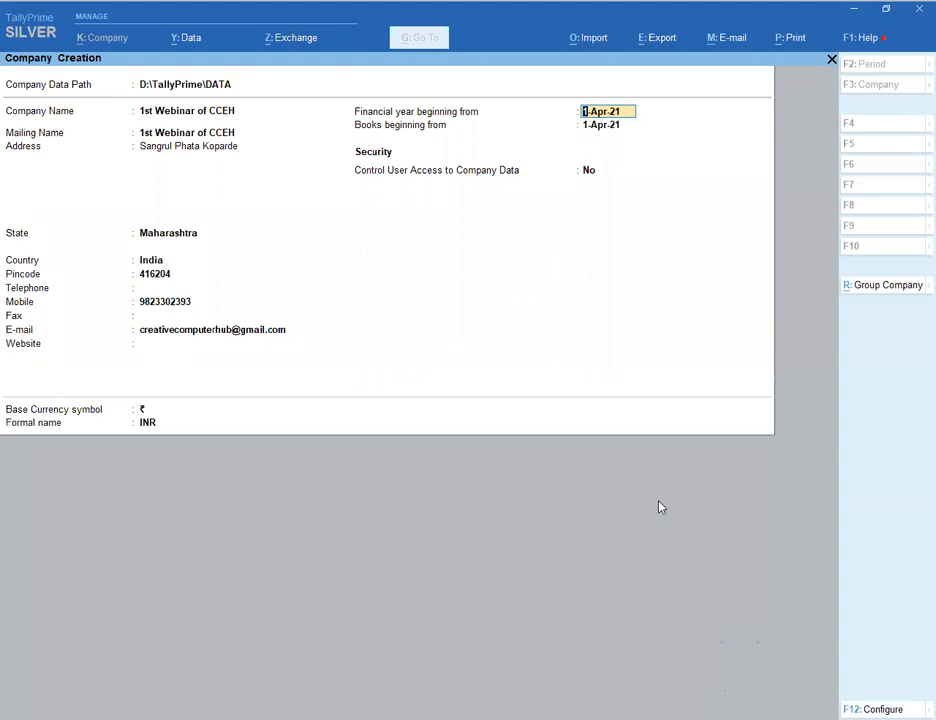
key("ctrl+a")
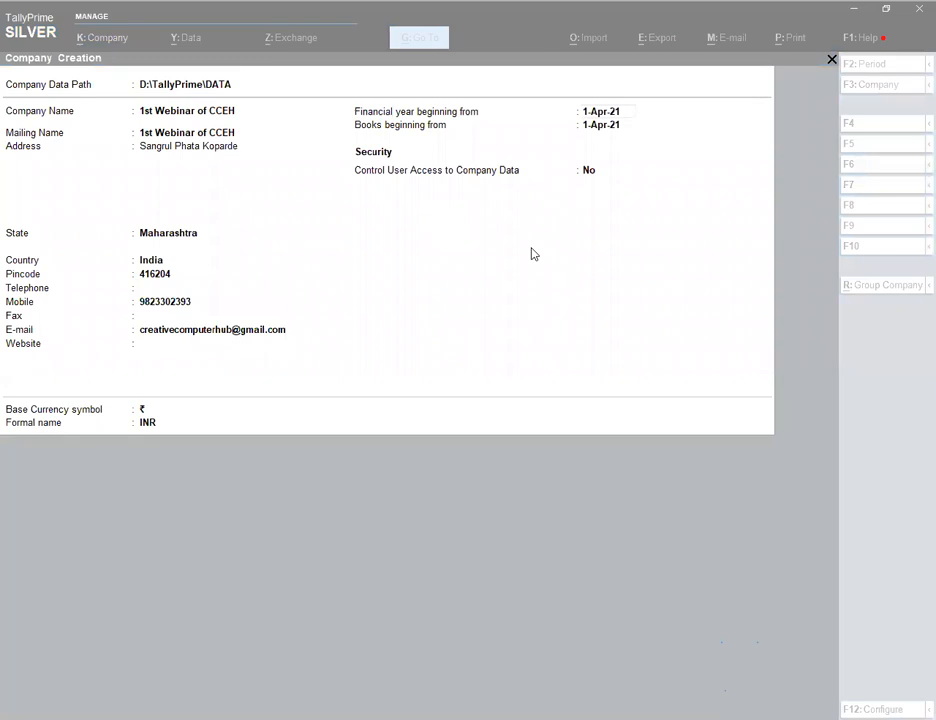
key("Return")
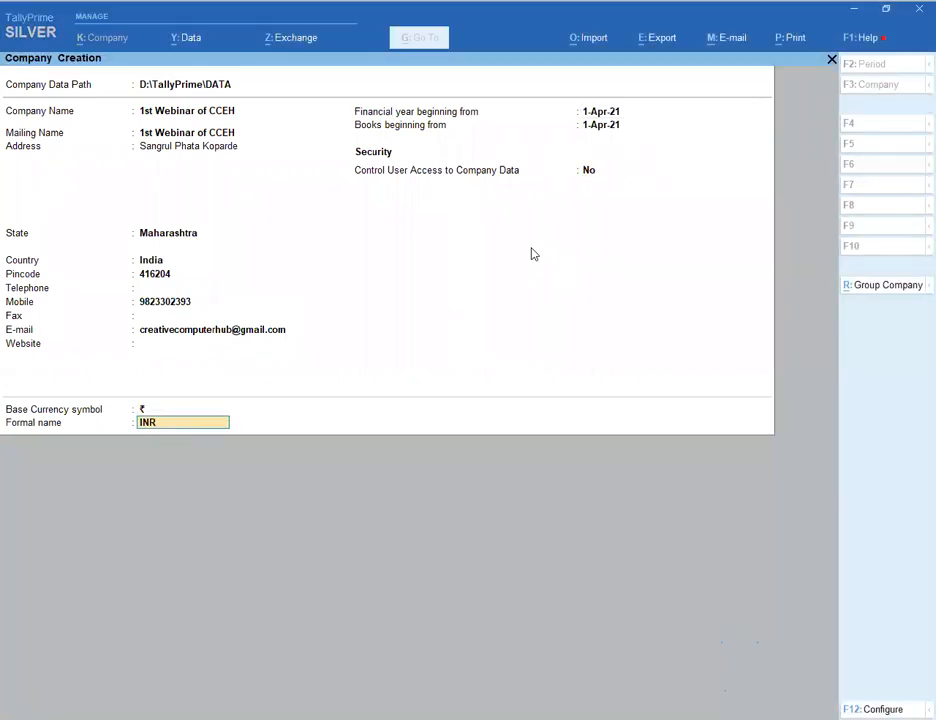
key("Return")
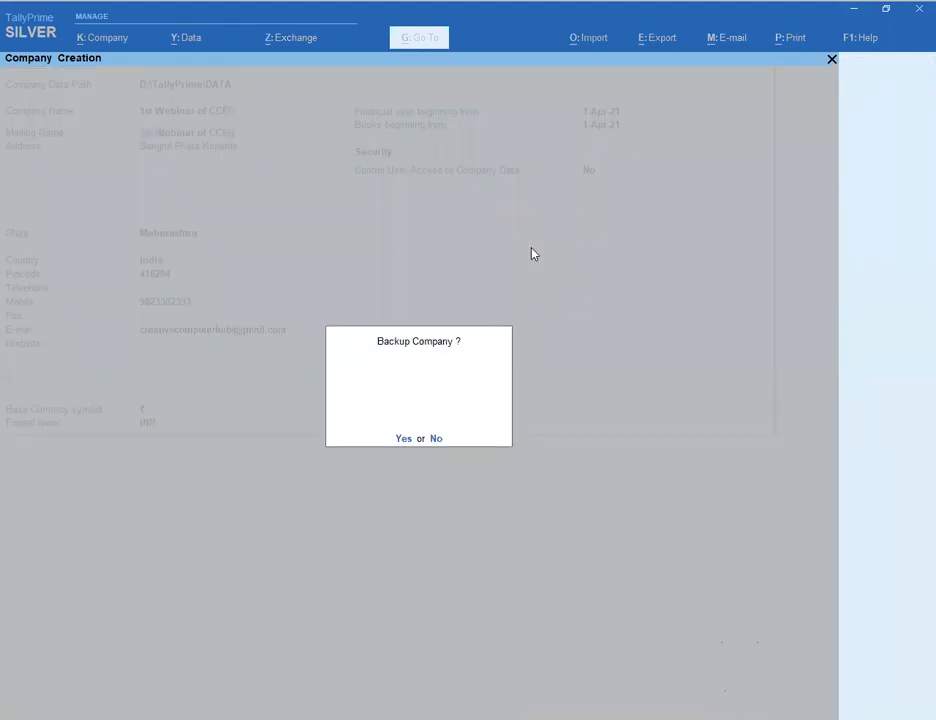
- Decline the backup prompt and set Enable Goods and Services Tax (GST) to Yes
key("n")
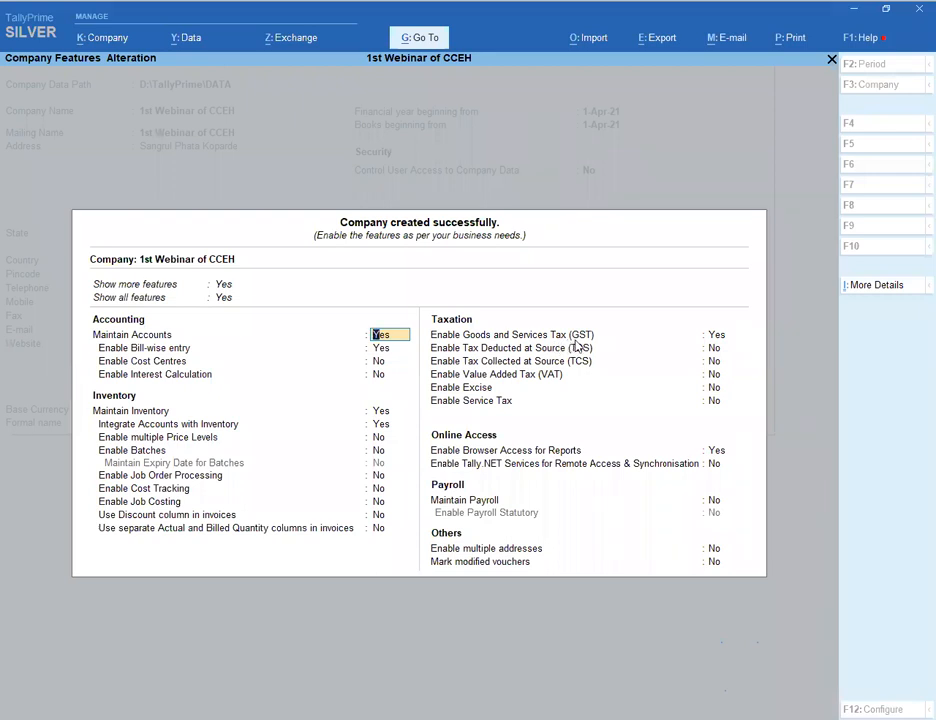
left_click(718, 340)
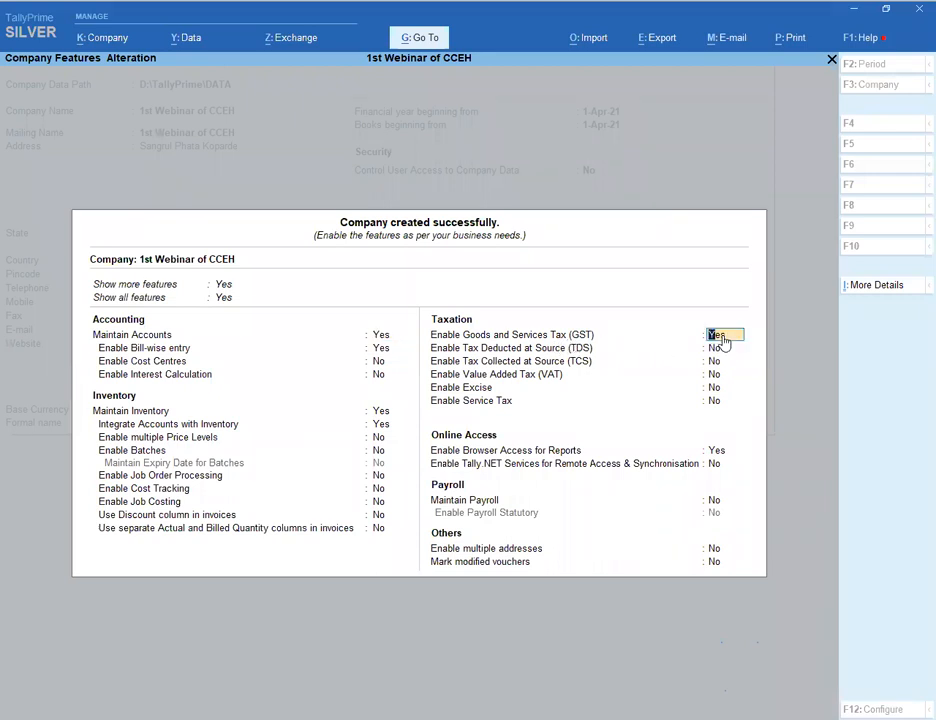
key("Return")
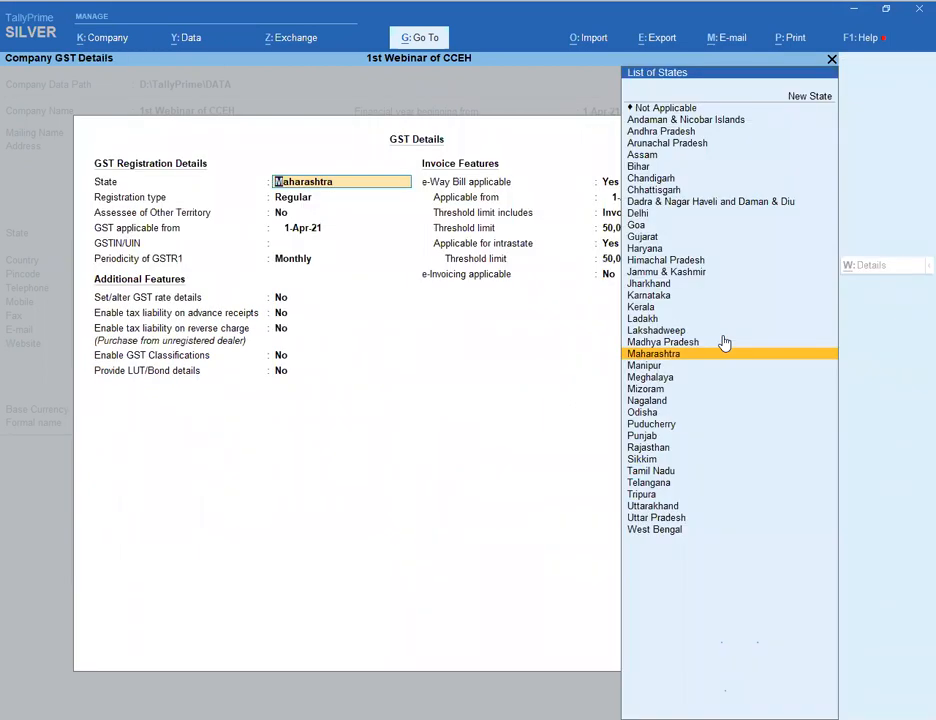
- Keep Maharashtra, Regular registration and Monthly GSTR1, enter the company's GSTIN, and accept
key("Return")
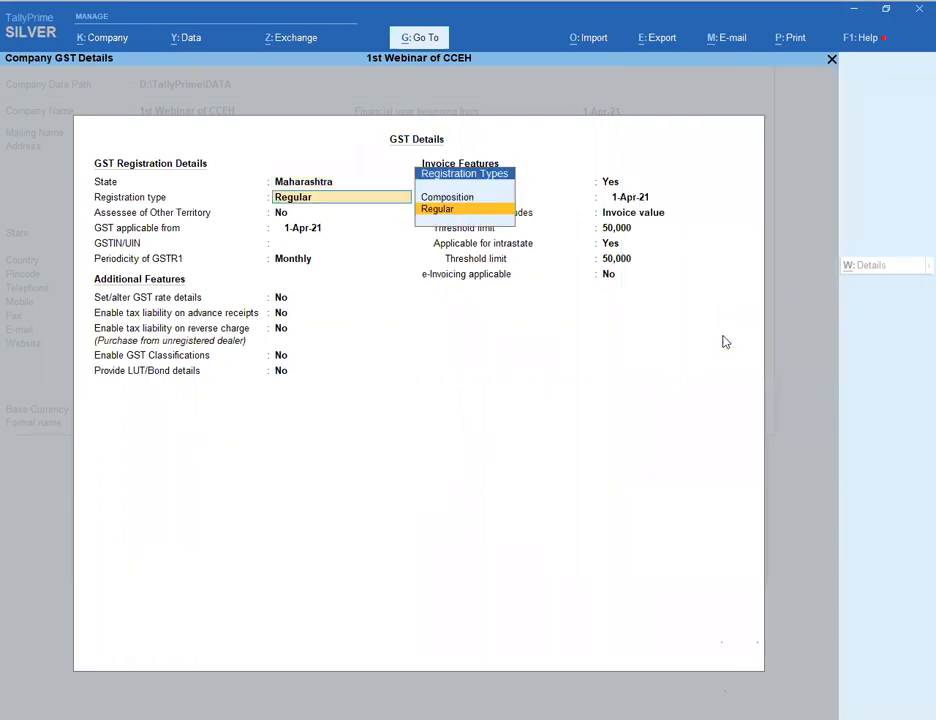
key("Return")
key("Return")
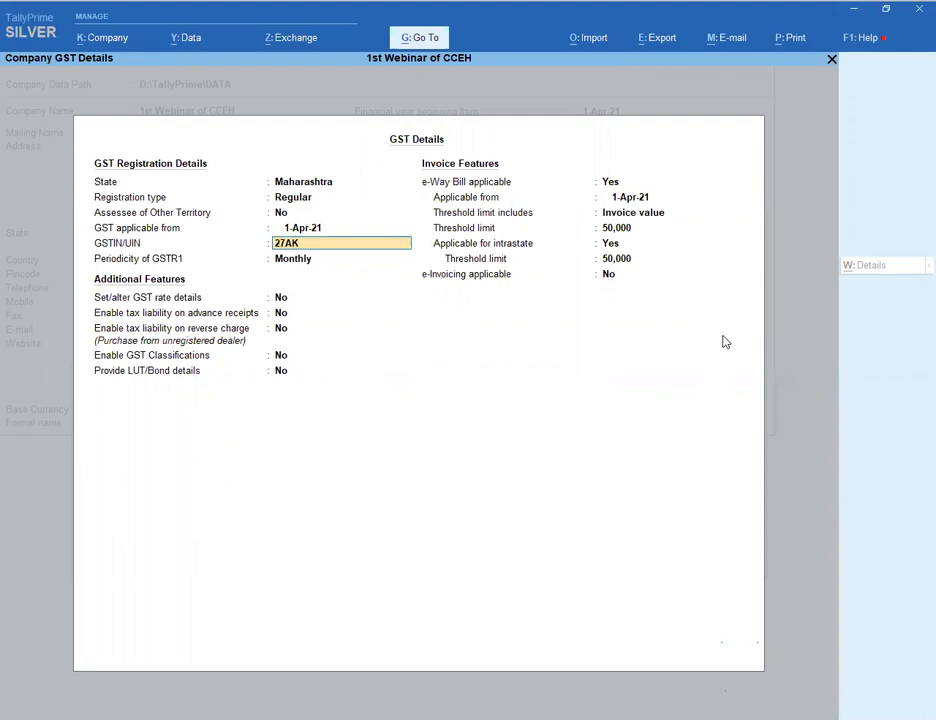
key("Return")
key("Return")
key("Return")
key("Return")
key("Return")
key("Return")
key("Return")
key("Return")
key("Return")
key("Return")
key("Return")
key("Return")
key("Return")
key("Return")
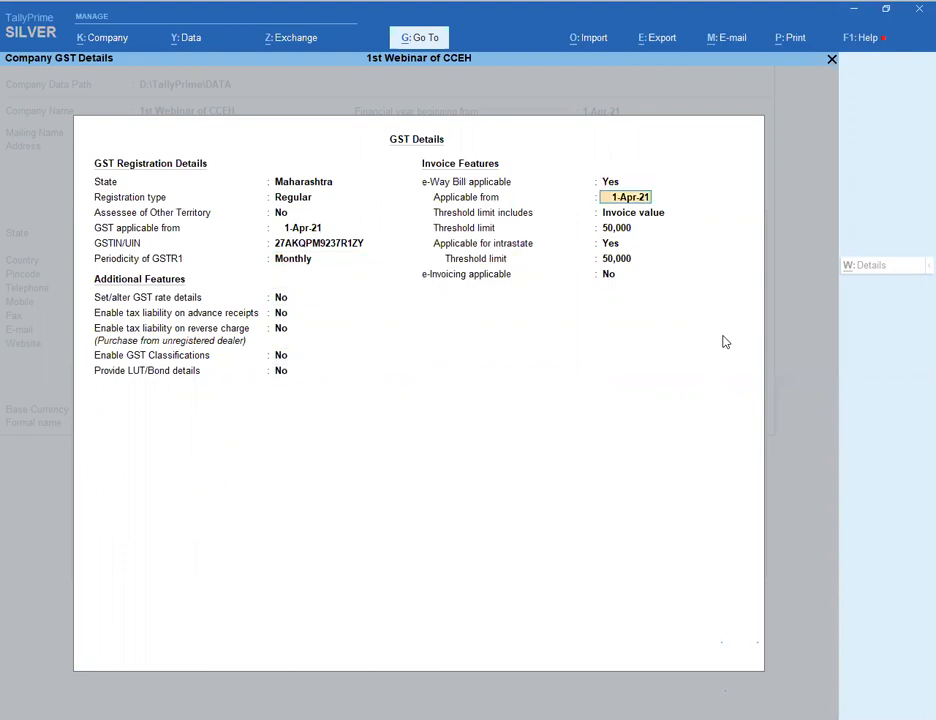
key("Return")
key("Return")
key("Return")
key("Return")
key("Return")
key("Return")
key("Return")
key("Return")
key("Return")
key("Return")
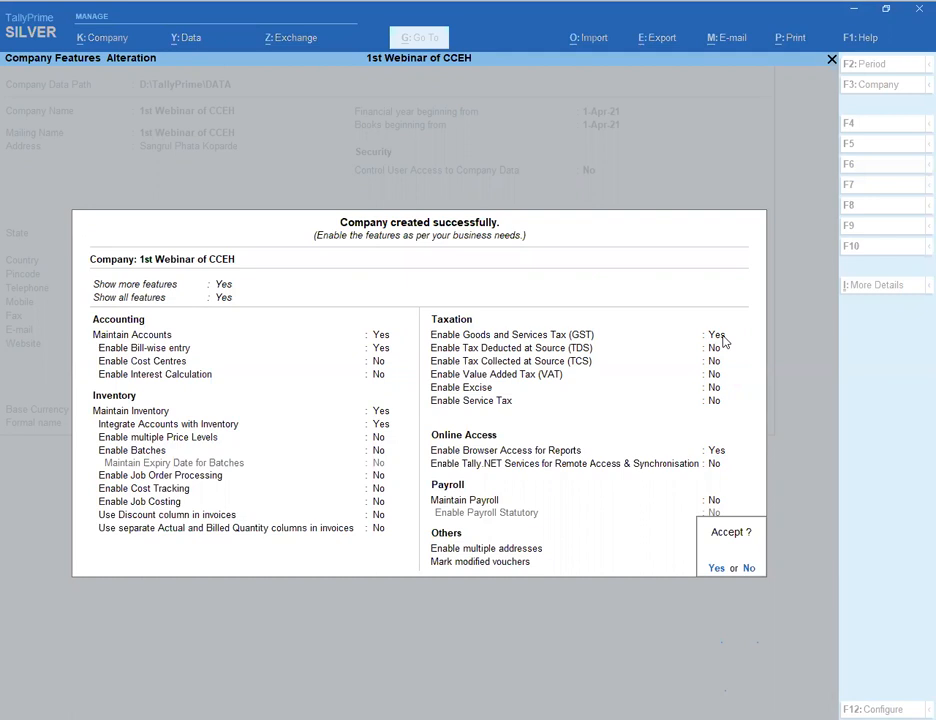
key("Return")
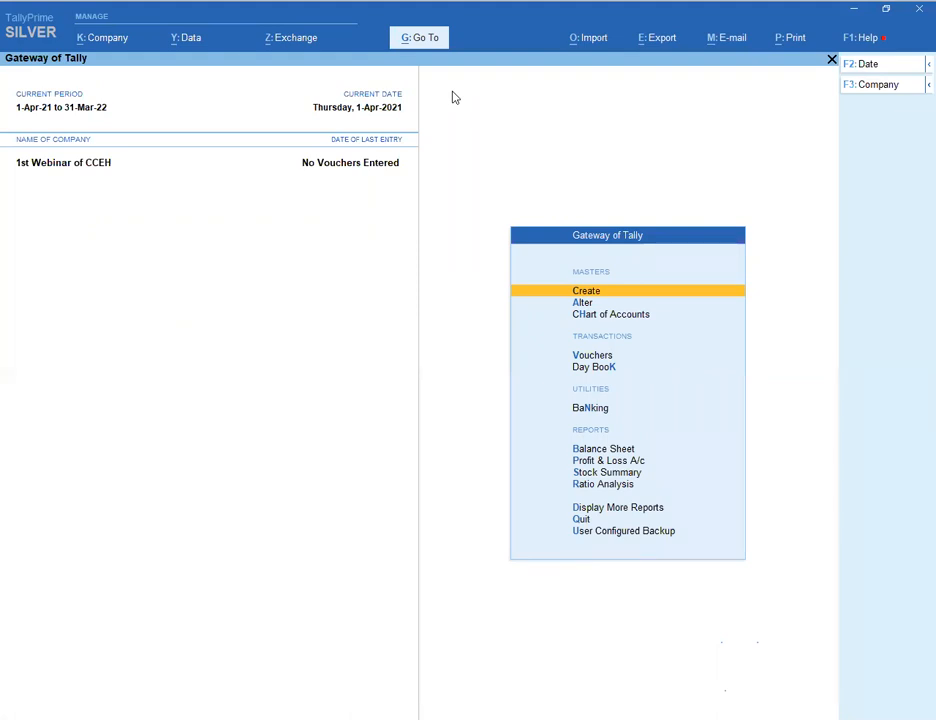
key("Return")
- Create the Purchase A/c ledger under Purchase Accounts with Goods as supply type
key("Return")
key("Down")
key("Return")
type("PU")
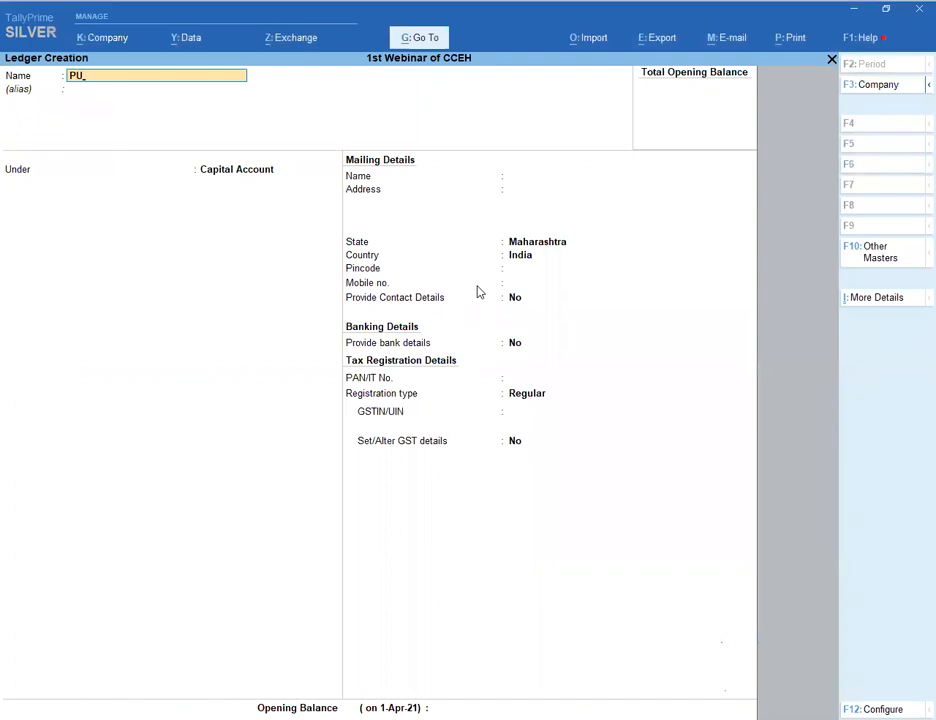
key("BackSpace")
type("urchase a/c")
key("Return")
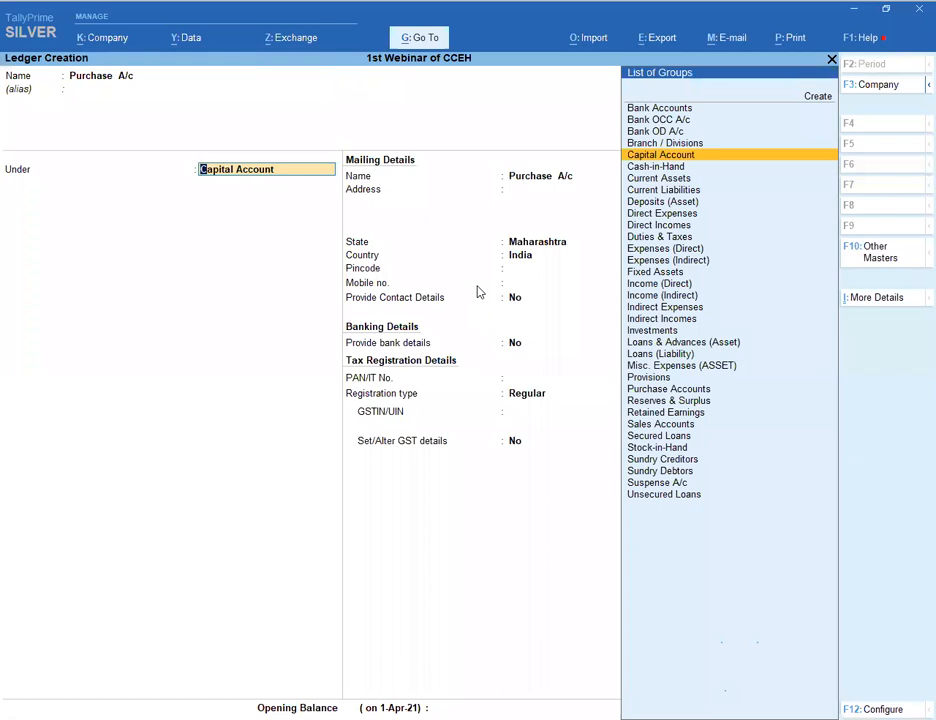
type("Pu")
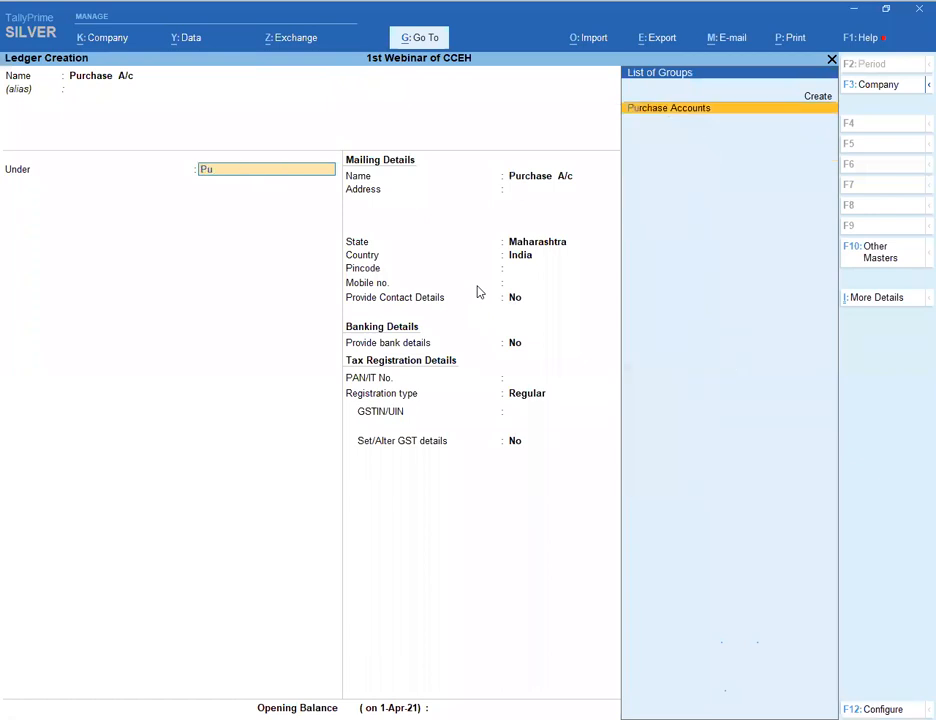
key("Return")
key("Return")
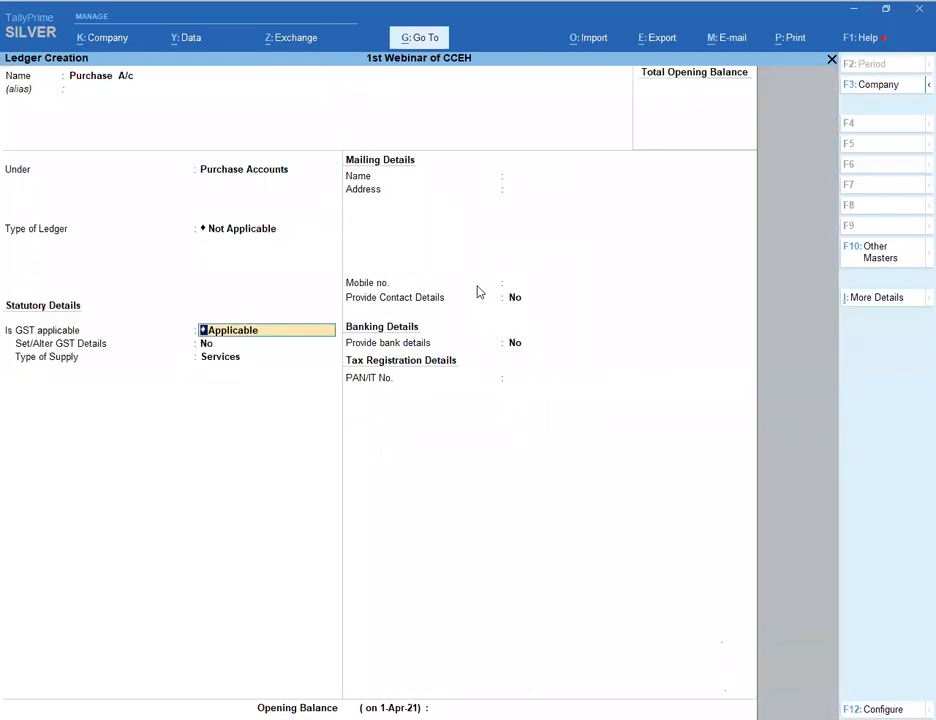
key("Return")
key("Return")
type("G")
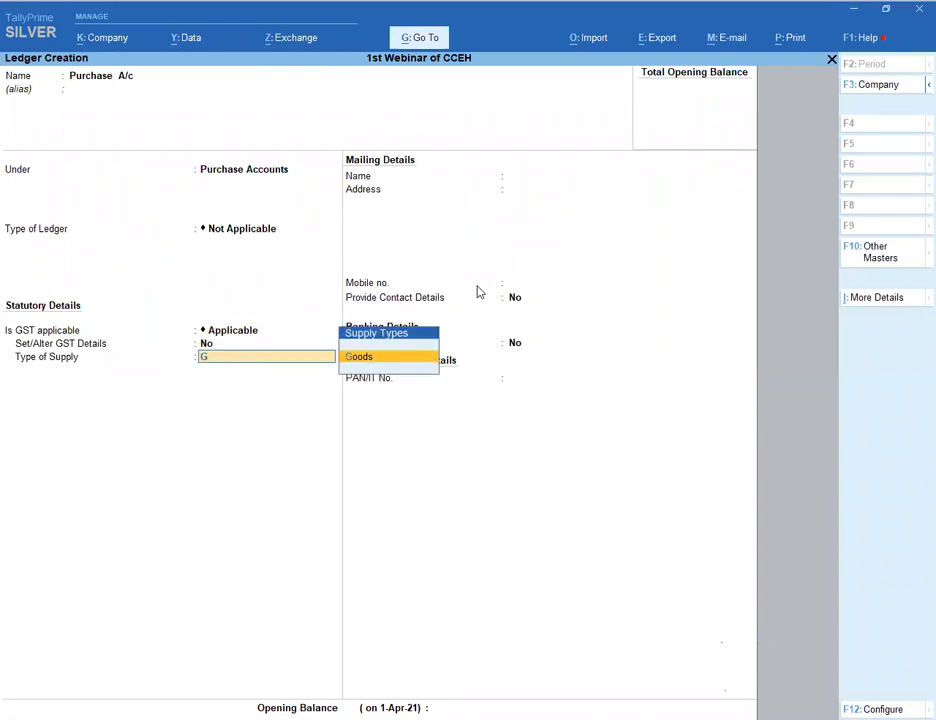
key("Return")
key("Return")
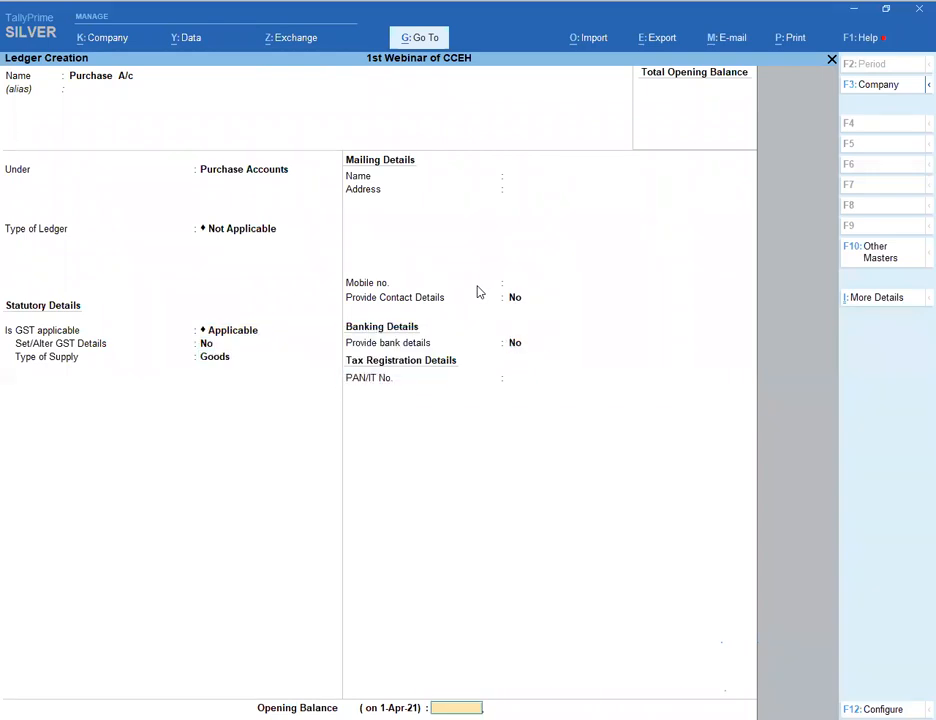
- Create and save the Sales A/c ledger under Sales Accounts, supply type Goods
key("Return")
key("Return")
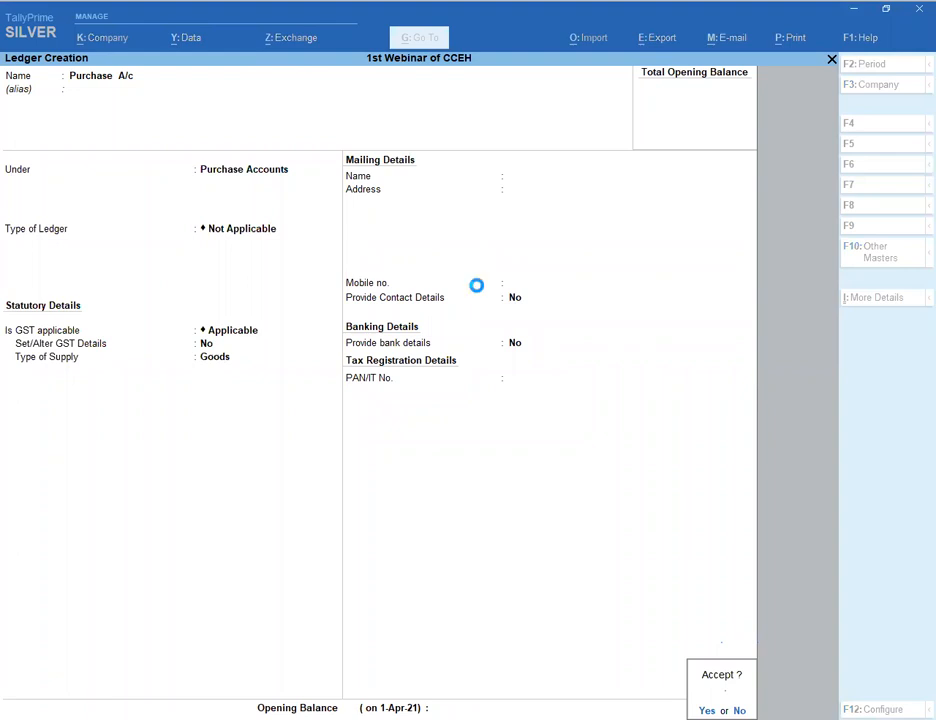
type("Sales A/c")
key("Return")
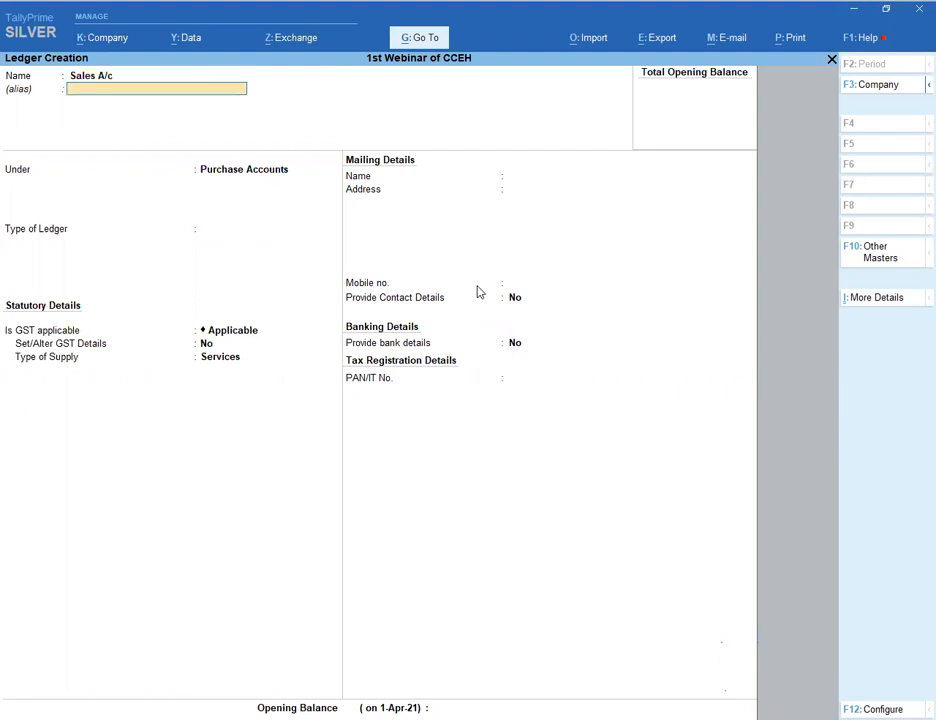
key("Return")
type("Sa")
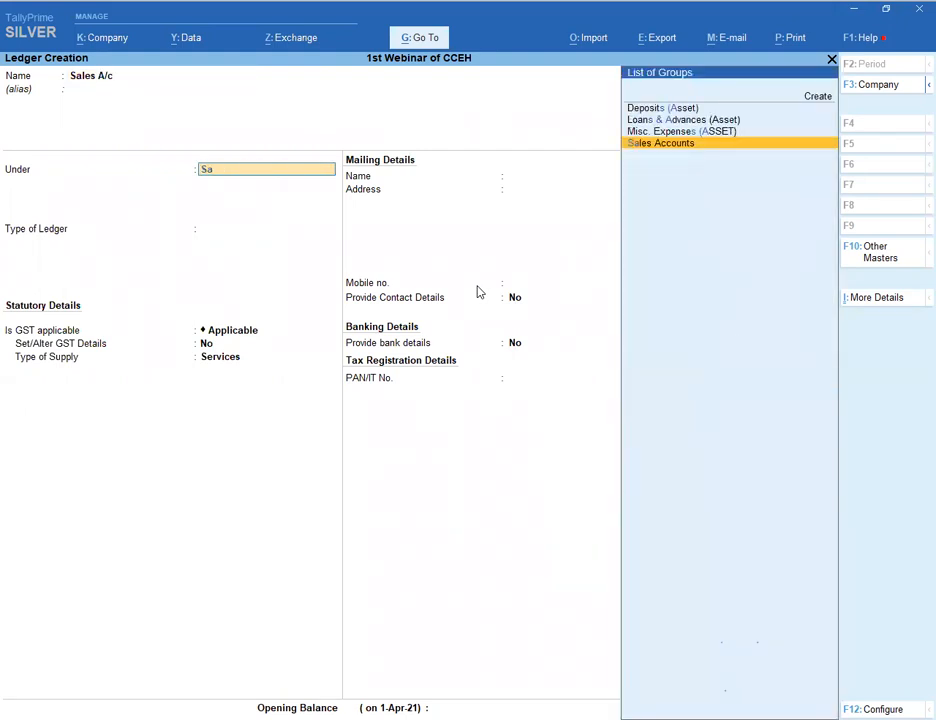
key("Return")
key("Return")
key("Return")
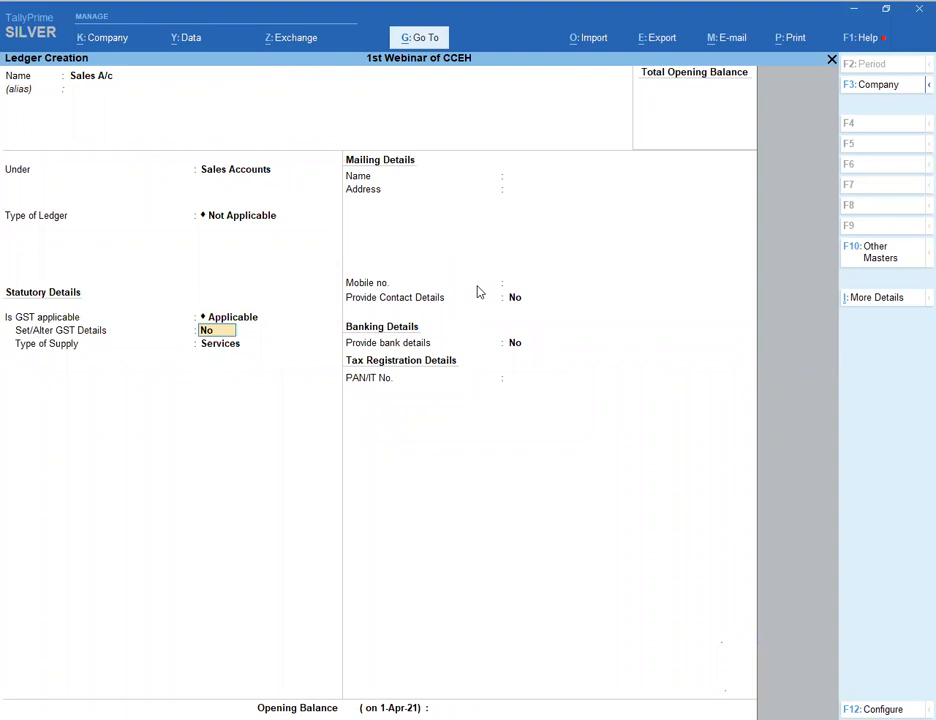
key("Return")
key("Up")
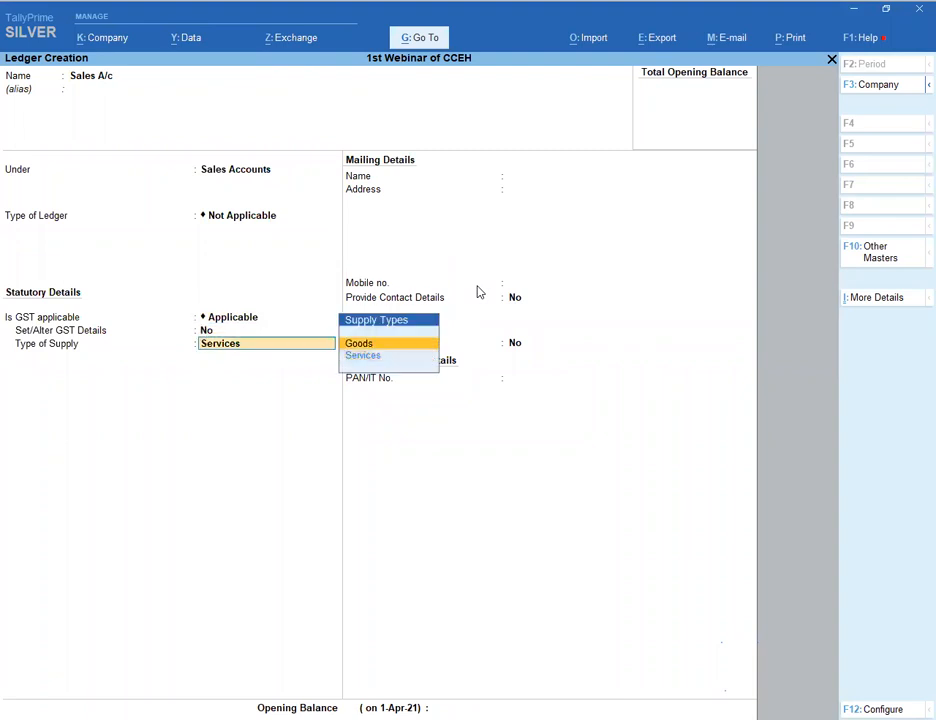
key("Return")
key("Return")
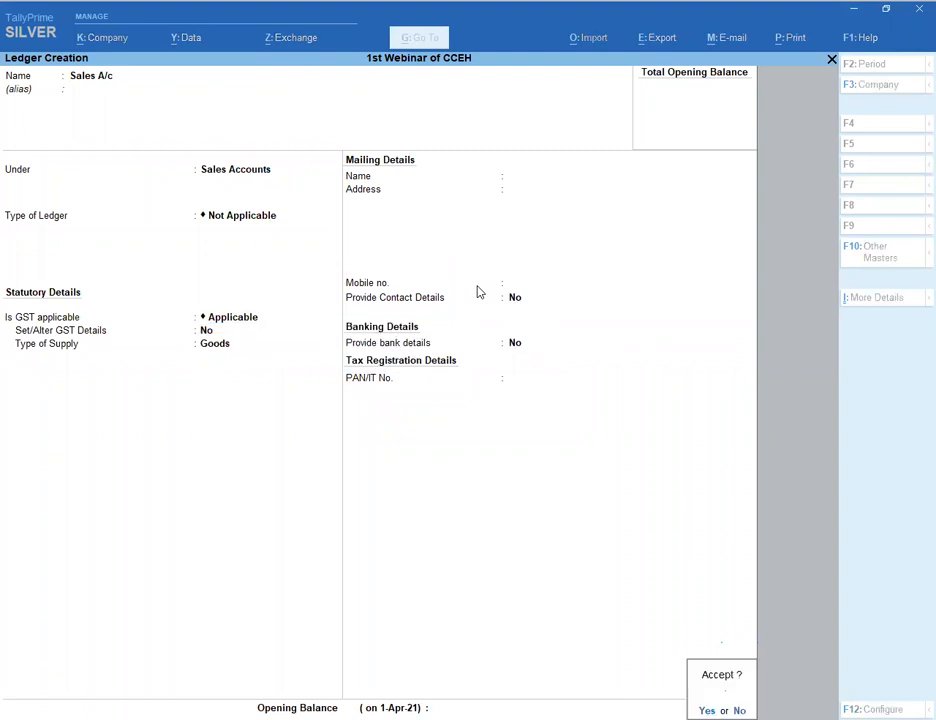
key("Return")
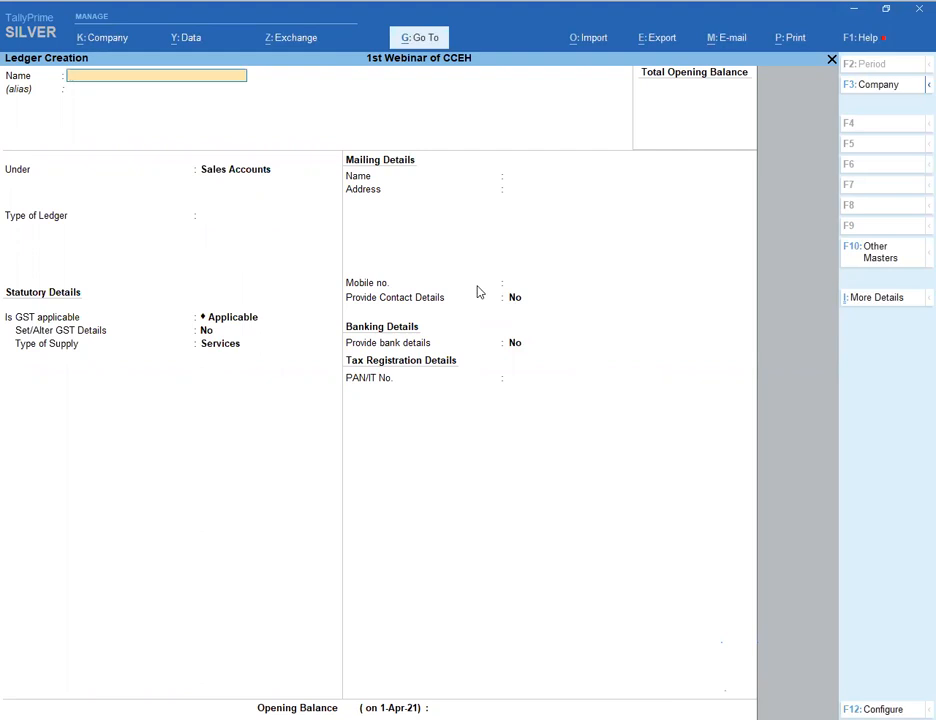
- Create the C GST ledger under Duties & Taxes as GST Central Tax
type("C GST")
key("Return")
key("Return")
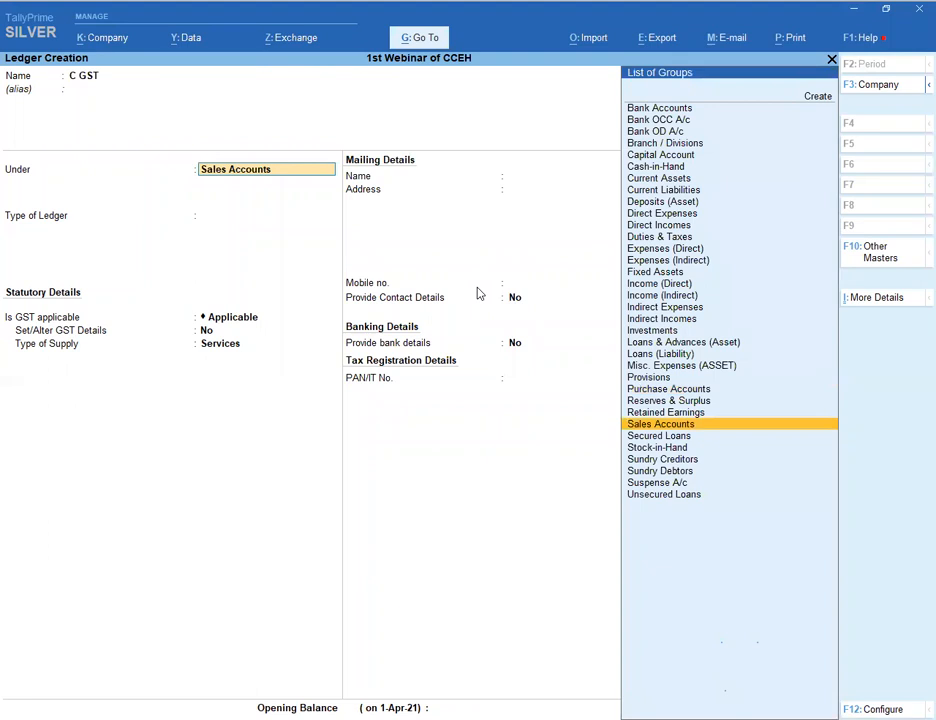
type("DU")
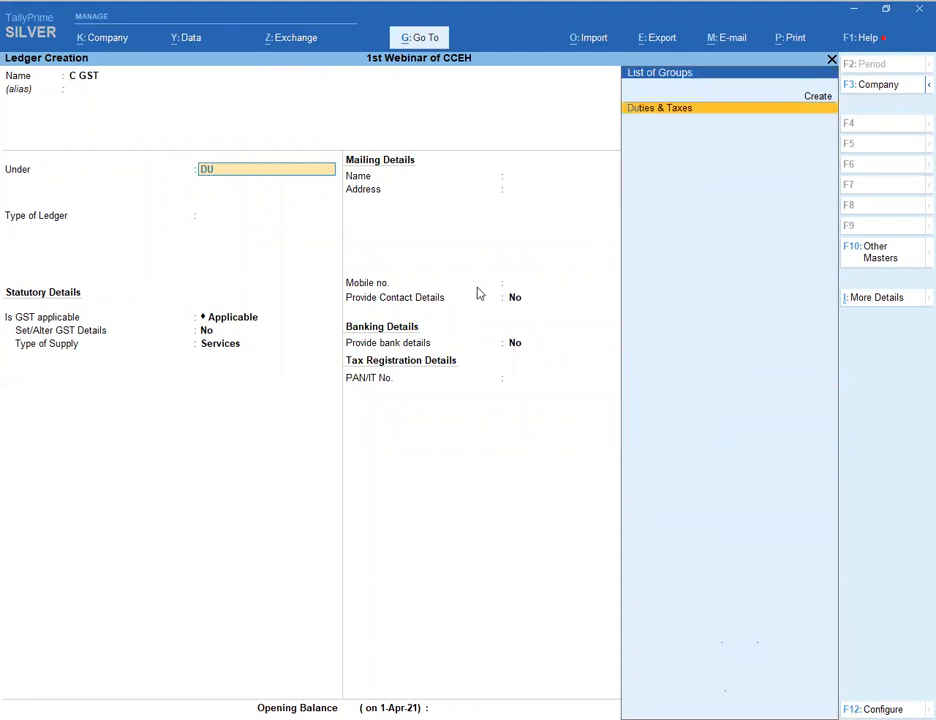
key("Return")
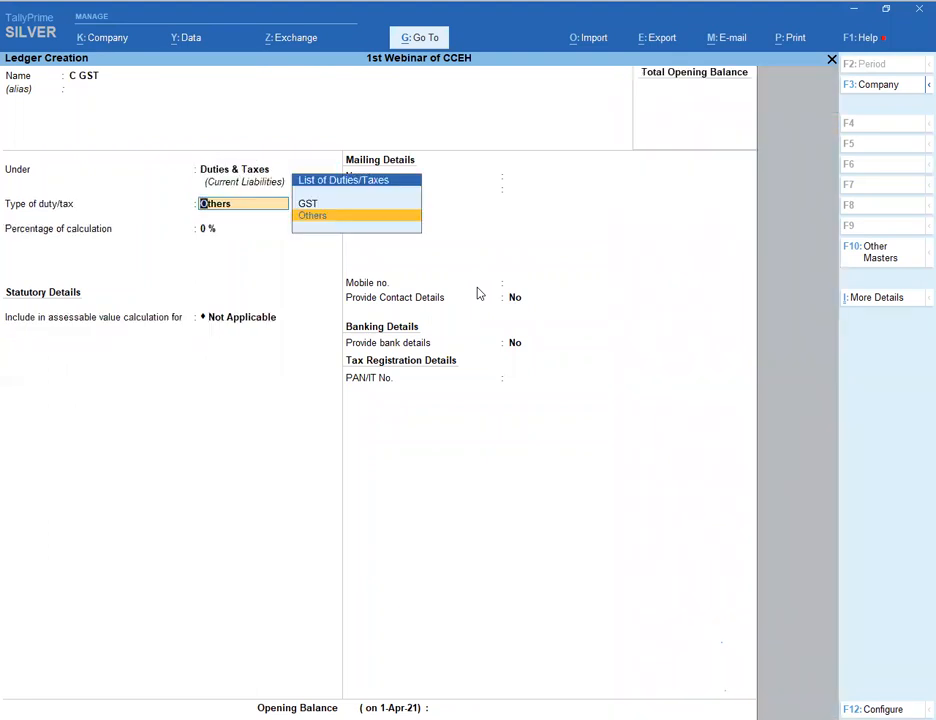
type("G")
key("Return")
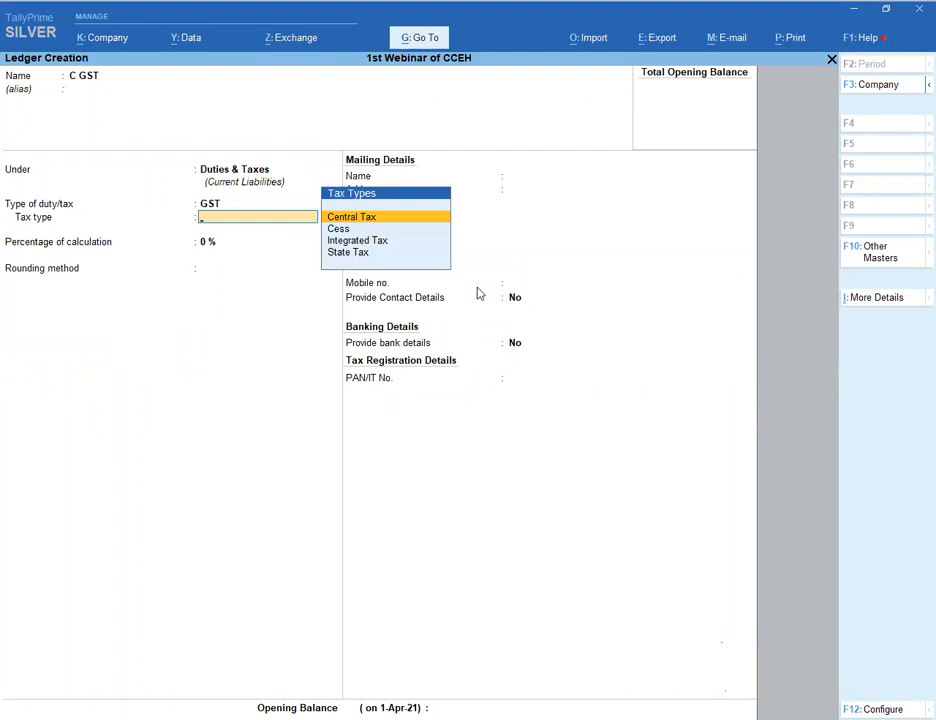
key("Return")
key("Return")
key("Return")
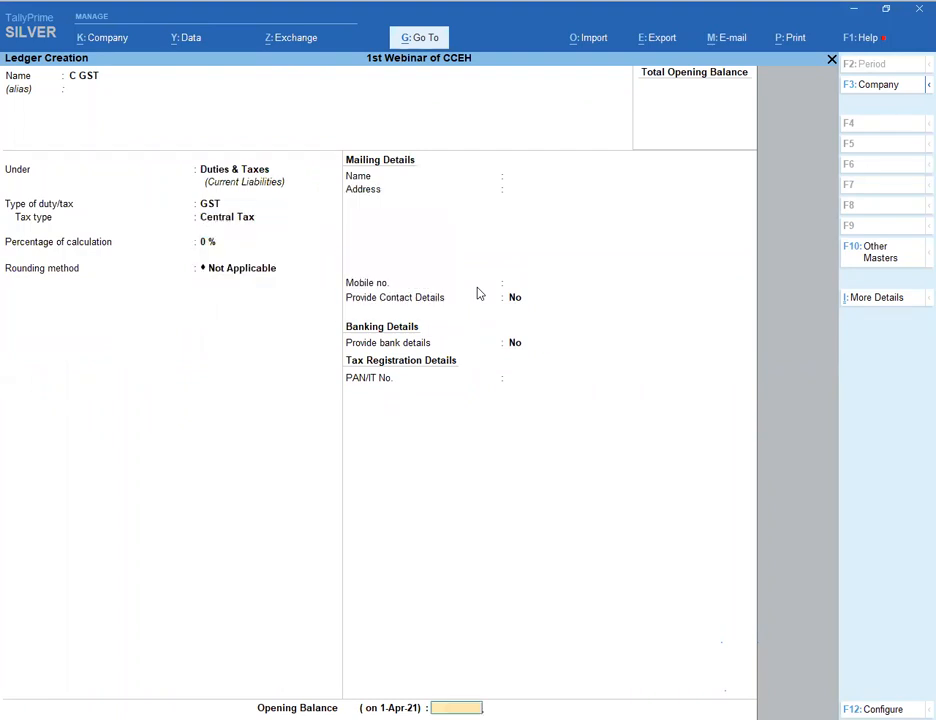
key("Return")
- Save C GST, then create the S GST ledger as GST State Tax
key("Return")
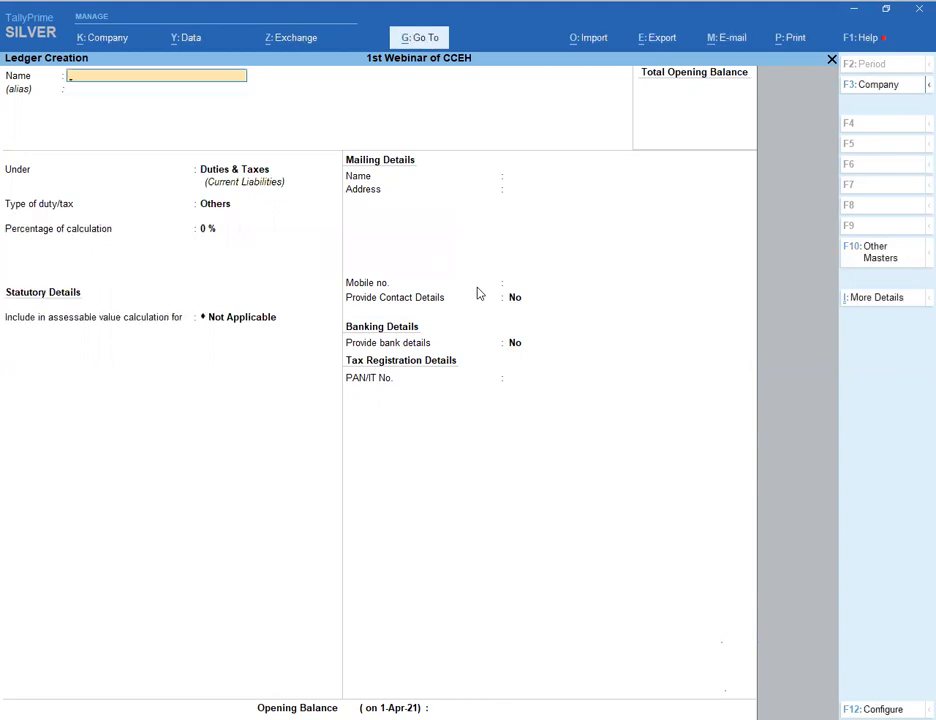
type("S GST")
key("Return")
key("Return")
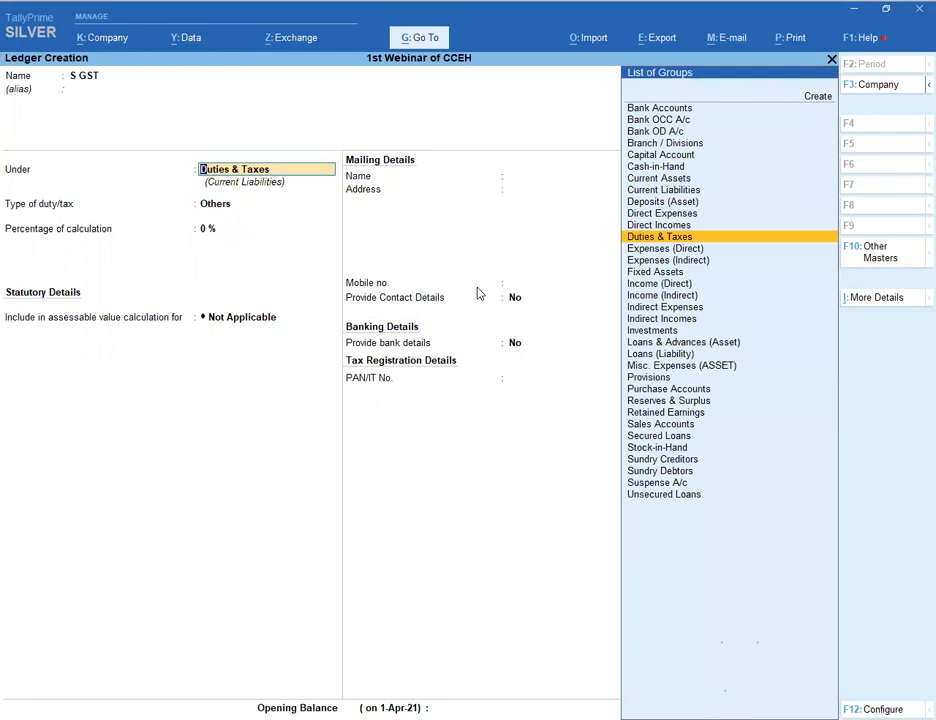
key("Return")
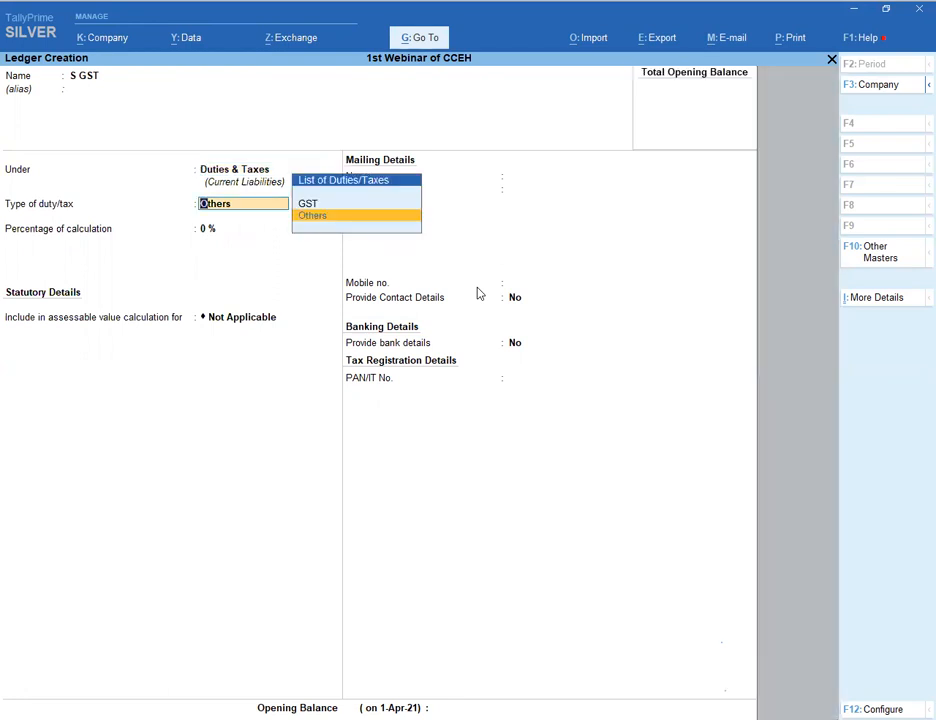
key("Up")
key("Return")
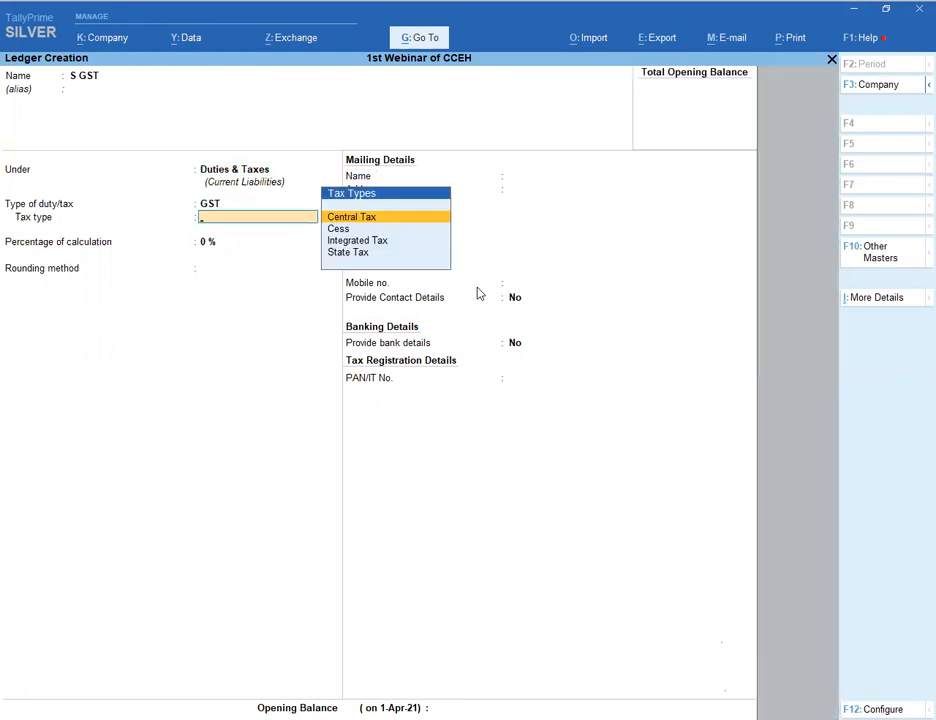
key("Down")
key("Down")
key("Down")
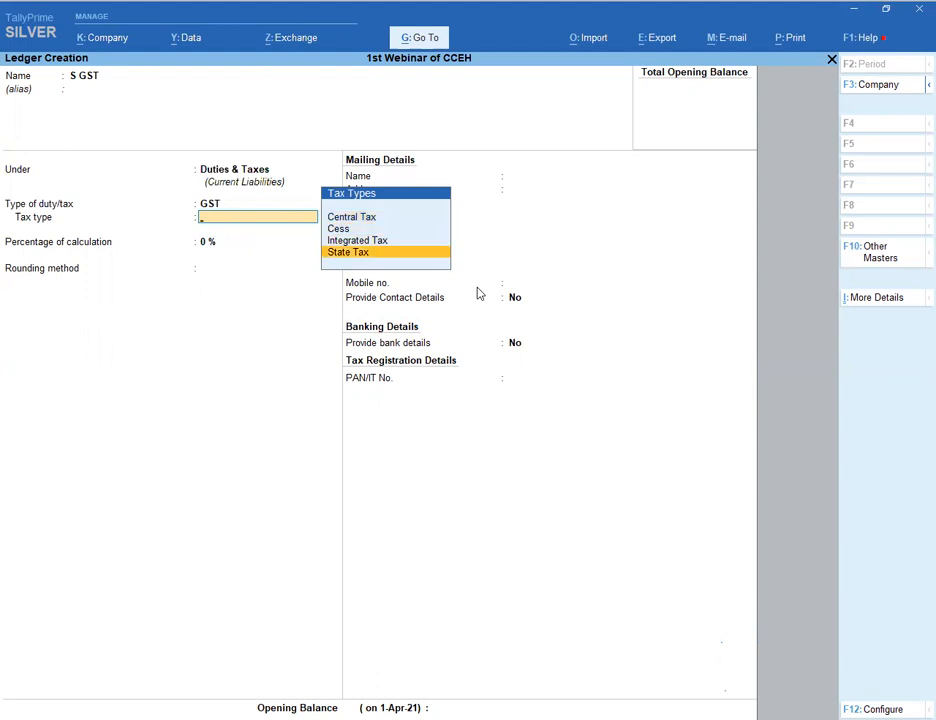
key("Return")
key("Return")
key("Return")
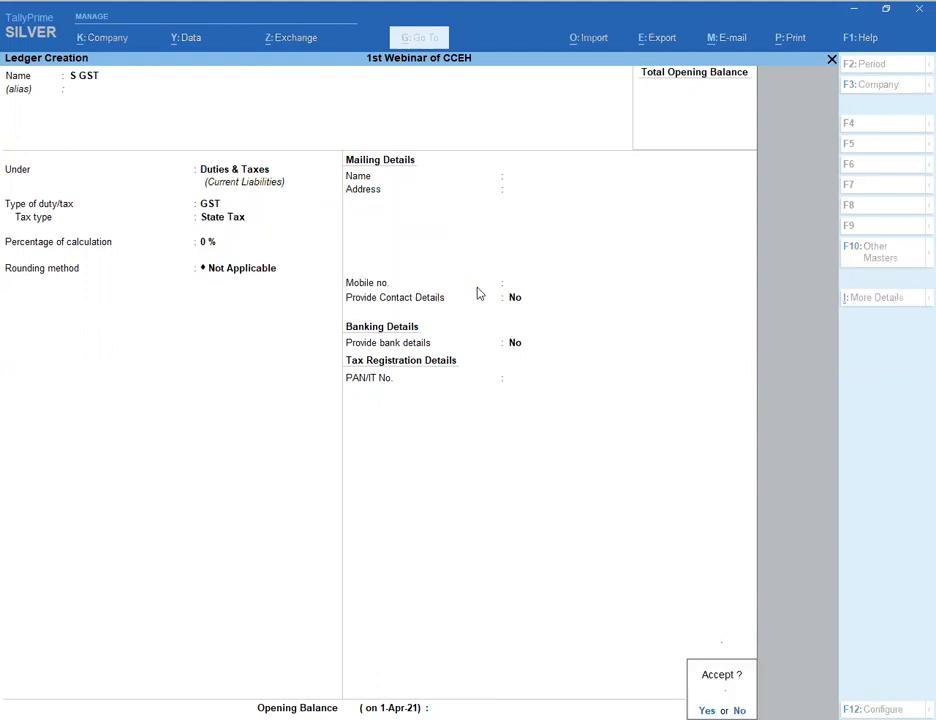
key("Return")
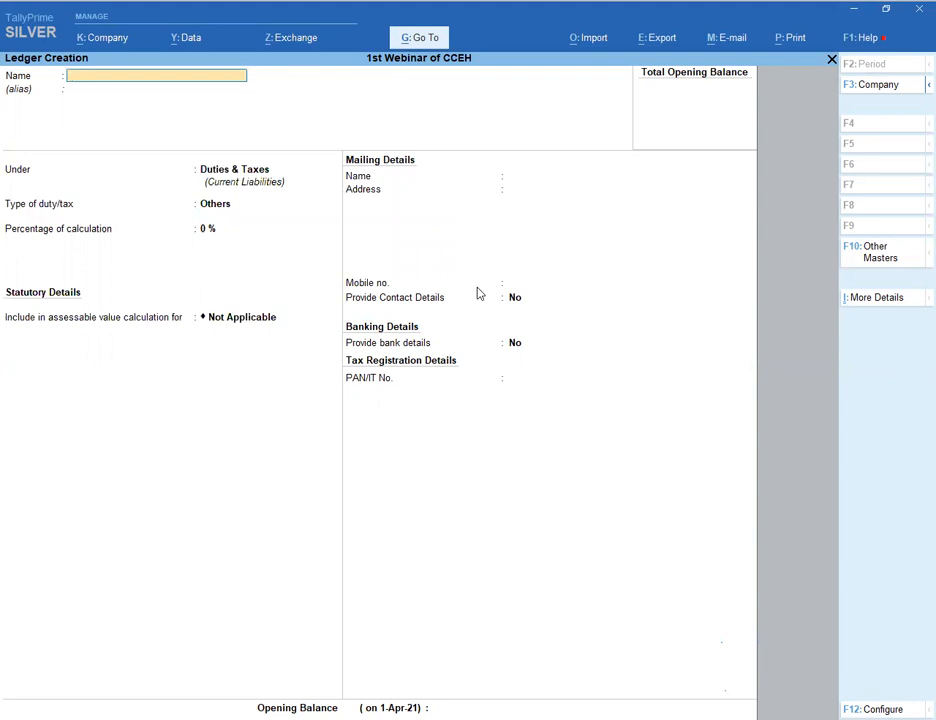
- Create and save the I GST ledger under Duties & Taxes as GST Integrated Tax
type("I GST")
key("Return")
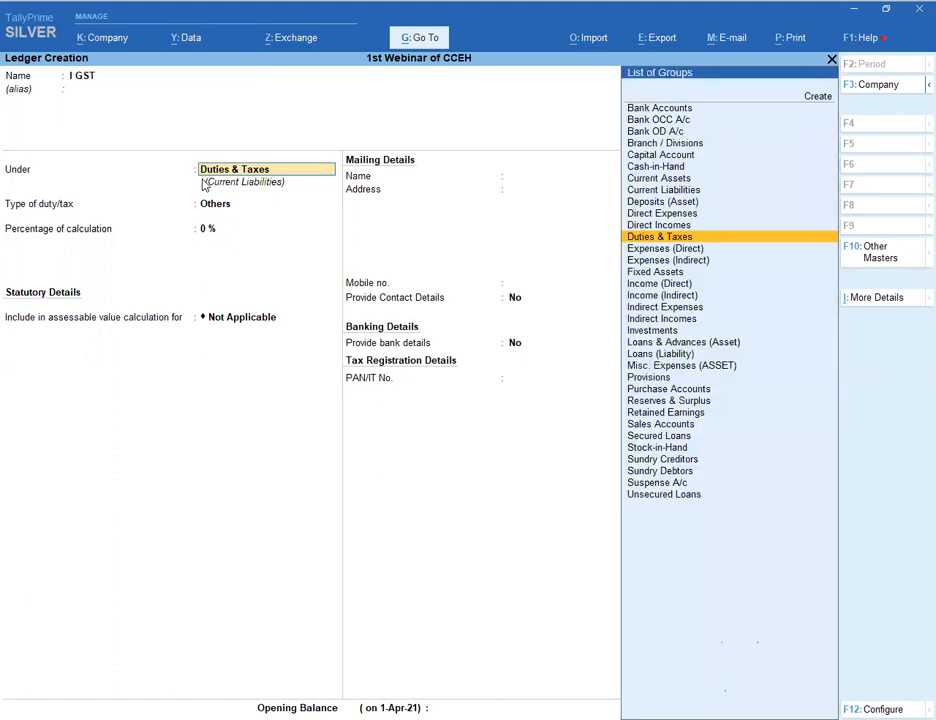
key("Return")
key("Up")
key("Return")
key("Down")
key("Down")
key("Return")
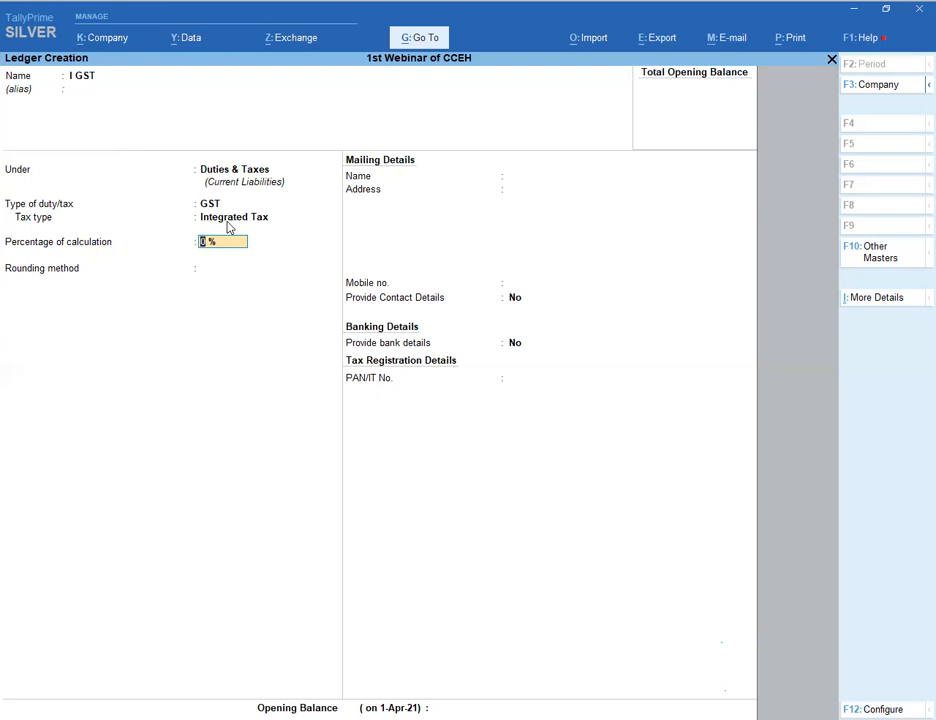
key("Return")
key("Return")
key("Return")
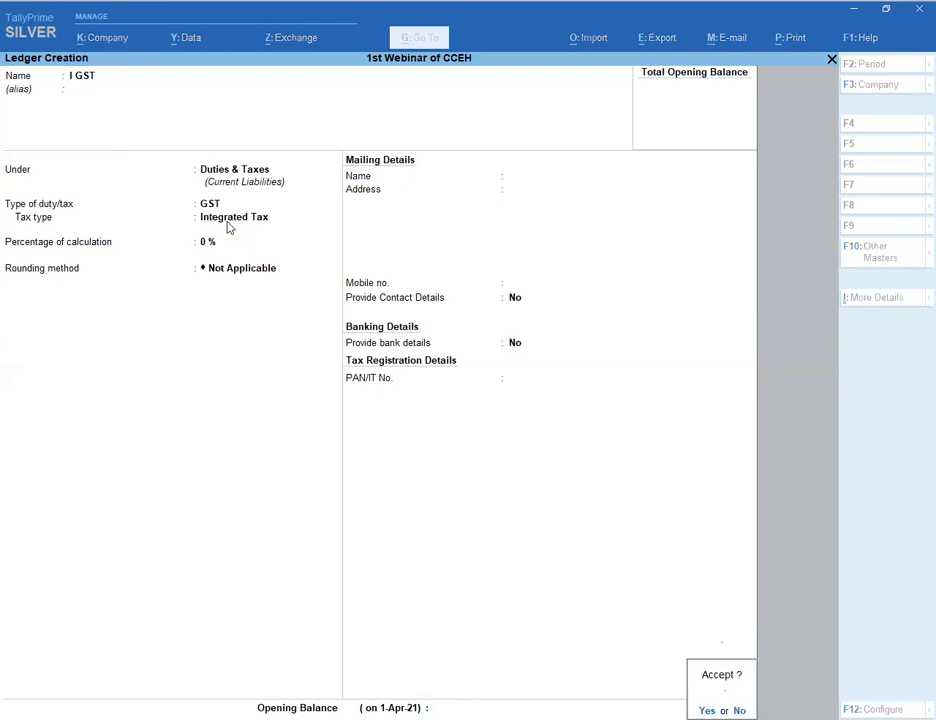
key("Return")
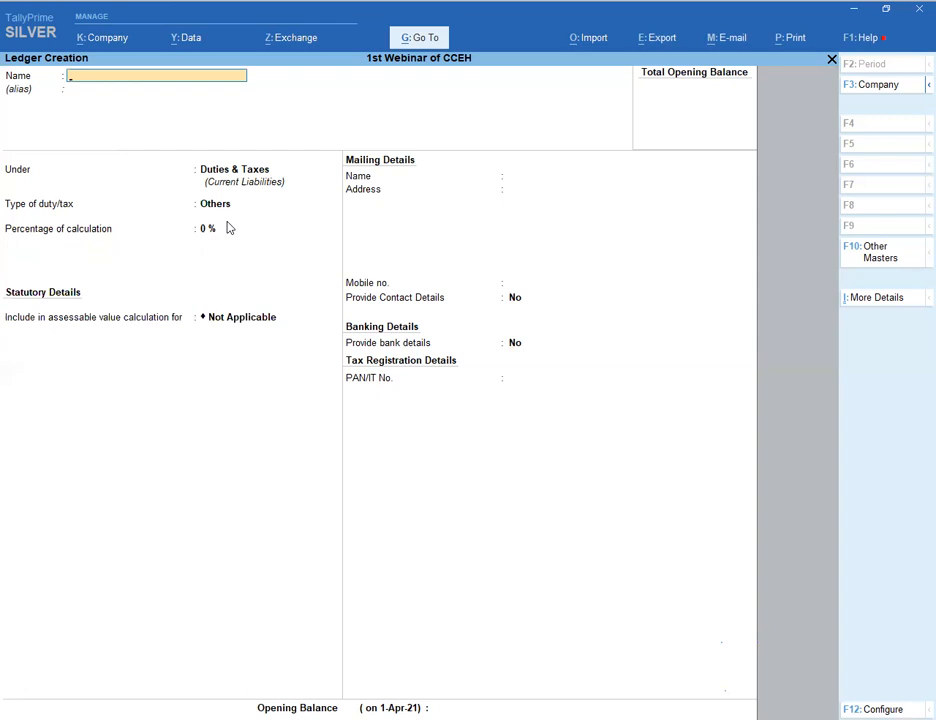
- Create Round Off under Indirect Expenses as Invoice Rounding, Normal Rounding, limit 1
type("Round Off")
key("Return")
key("Return")
type("Indirect Expenses")
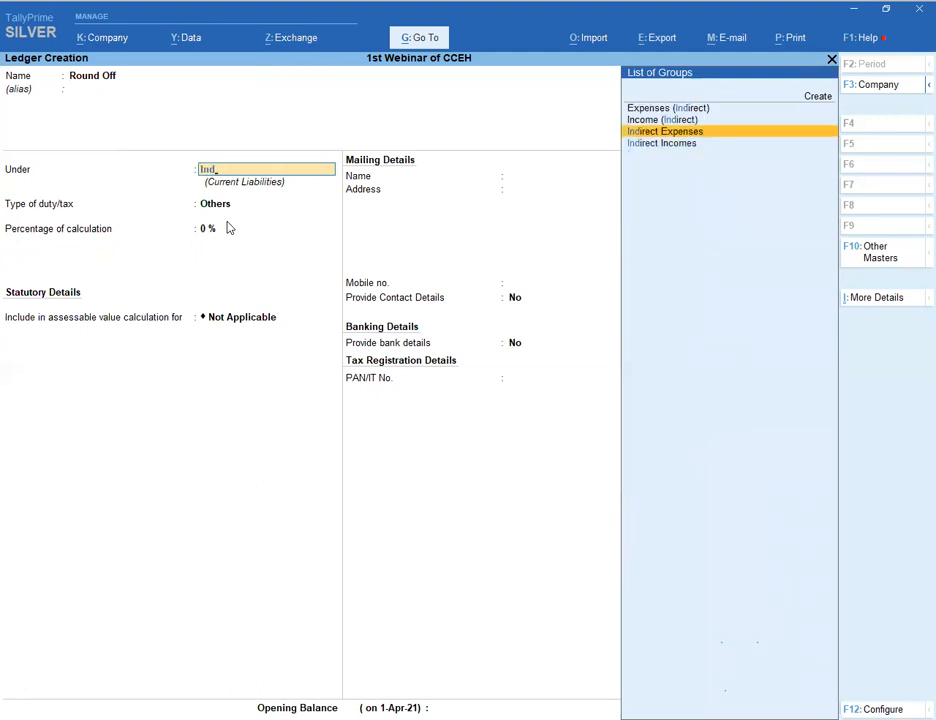
key("Return")
key("Return")
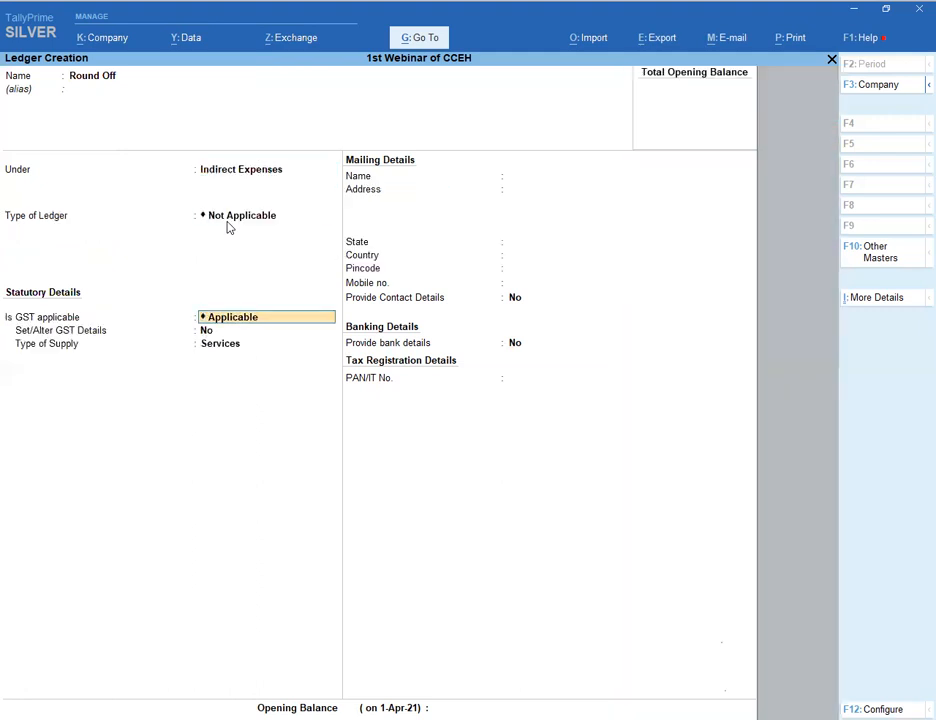
key("BackSpace")
key("Down")
key("Down")
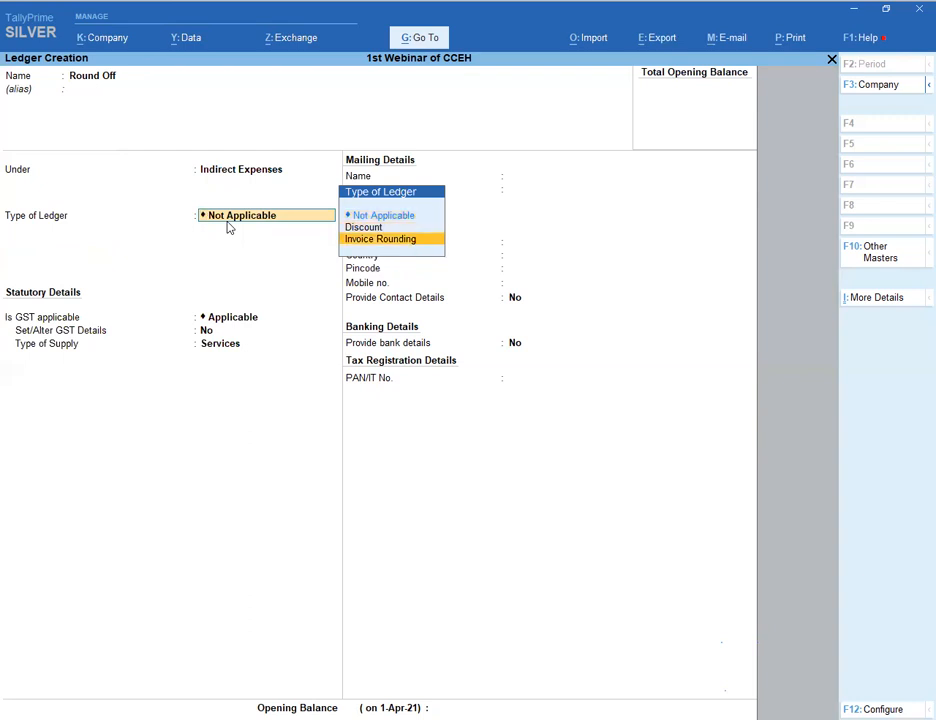
key("Return")
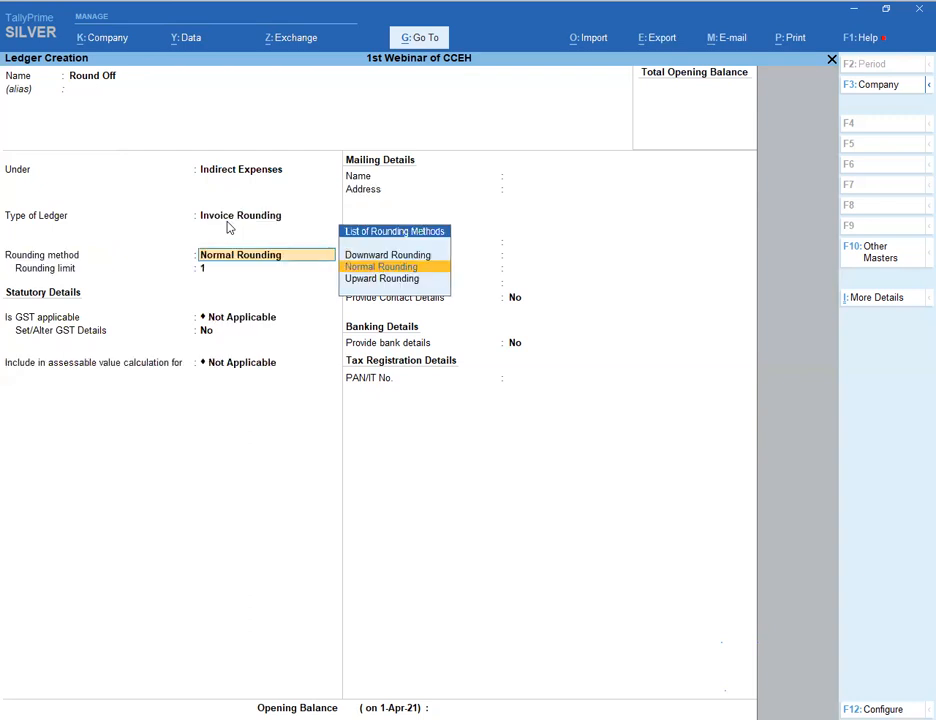
key("Return")
key("Return")
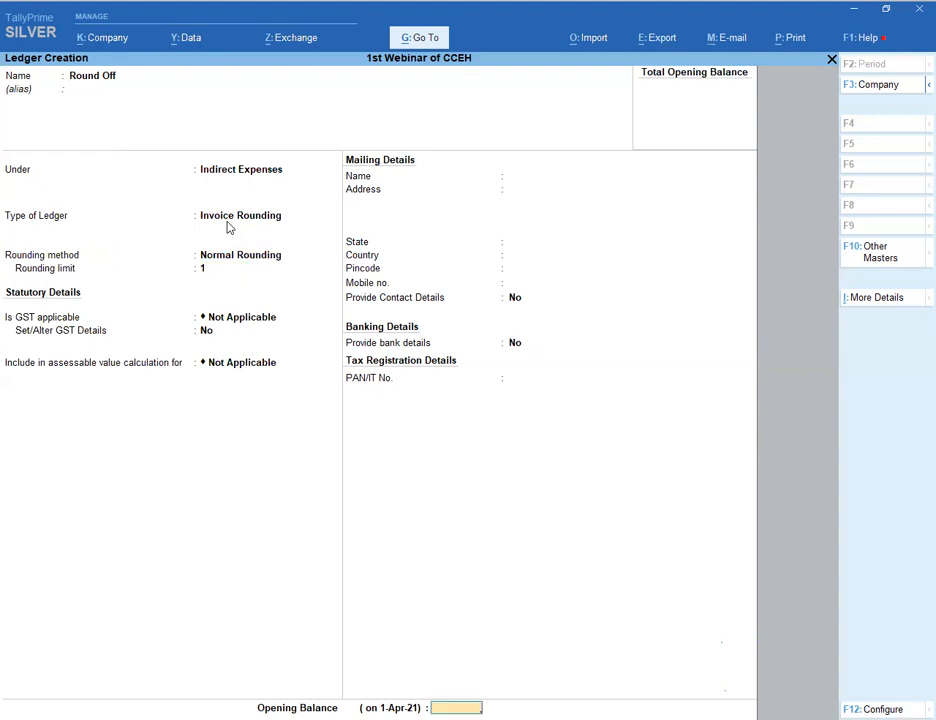
key("Return")
key("Return")
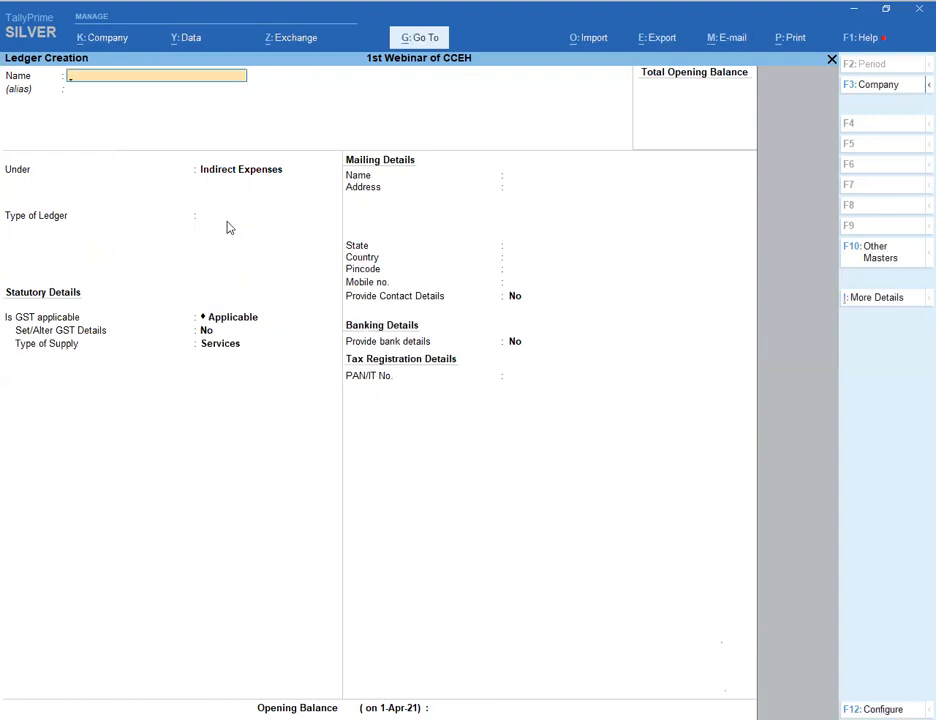
key("Escape")
key("Return")
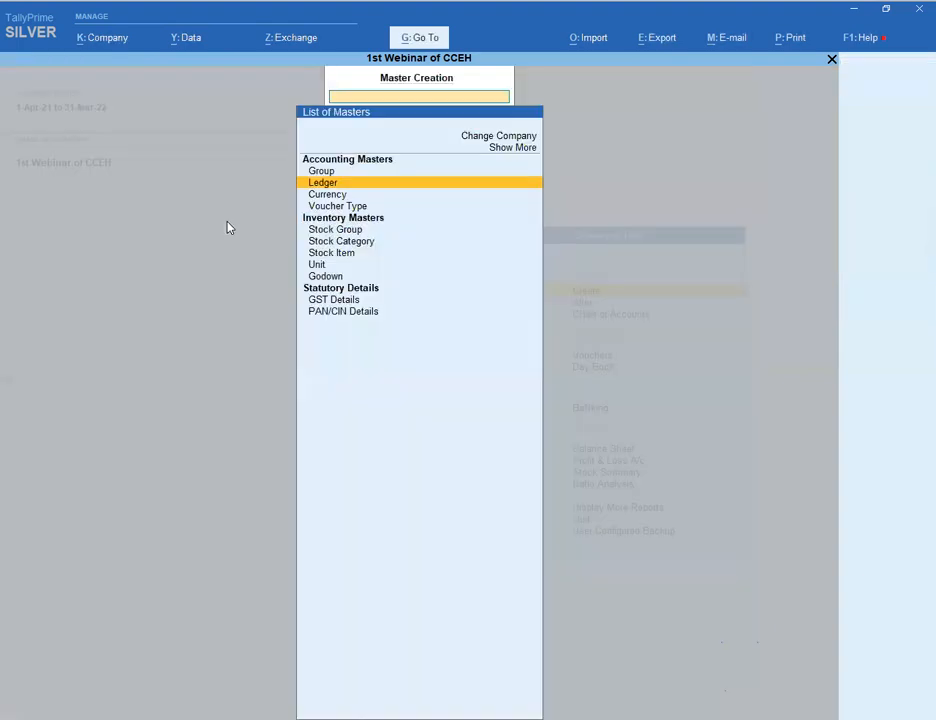
- Return to Gateway of Tally and open the Unit creation form
key("Escape")
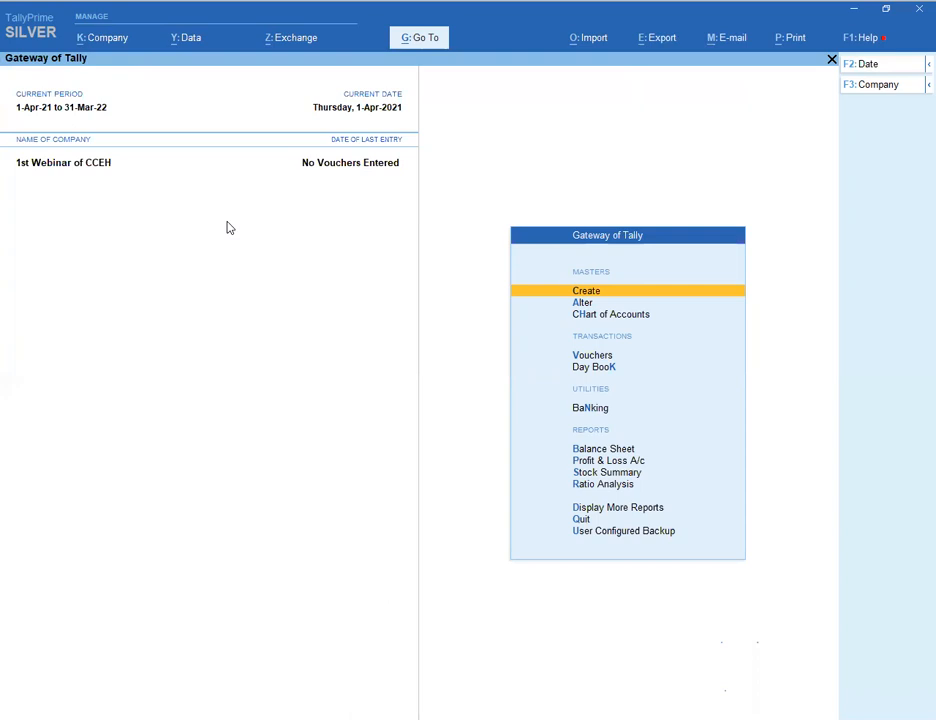
key("Return")
key("Down")
key("Down")
key("Down")
key("Down")
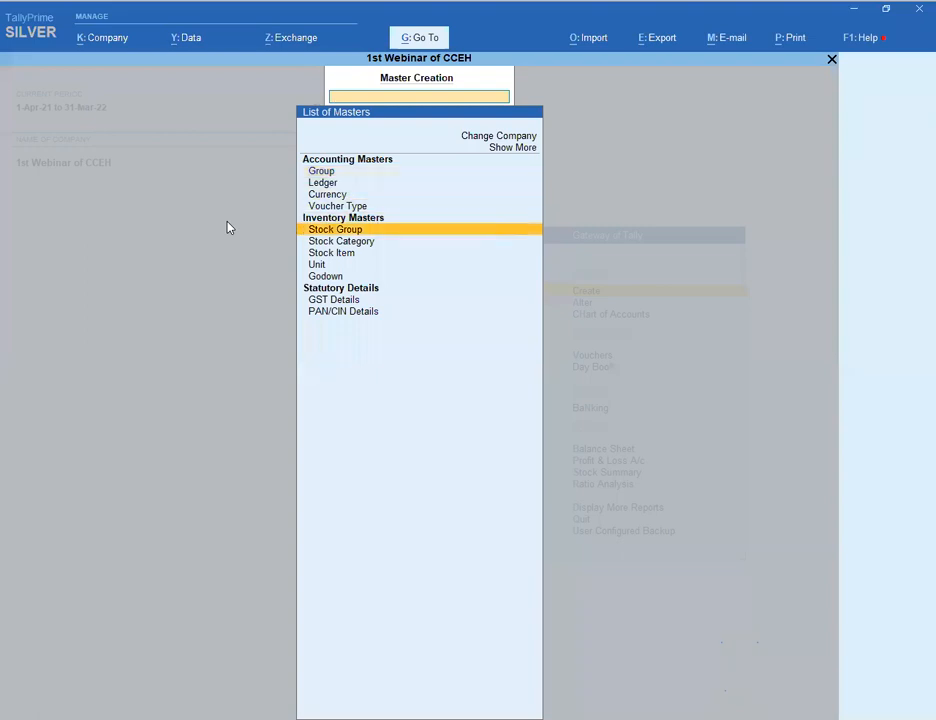
key("Down")
key("Down")
key("Down")
key("Return")
- Save unit 'nos' with UQC NOS-NUMBERS and 0 decimal places
type("nos")
key("Return")
key("Return")
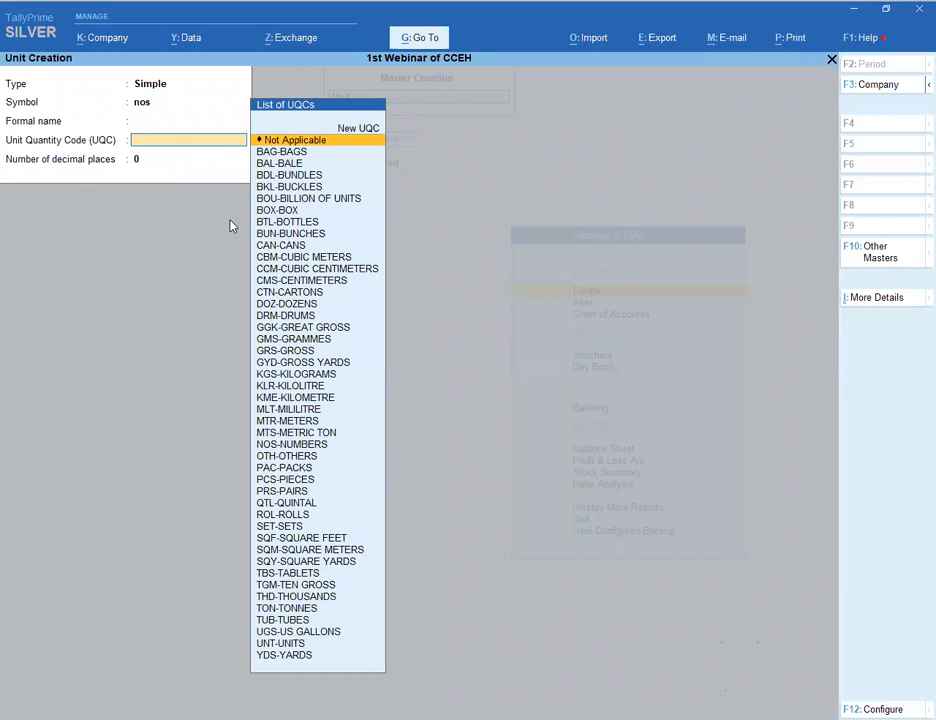
type("no")
key("Return")
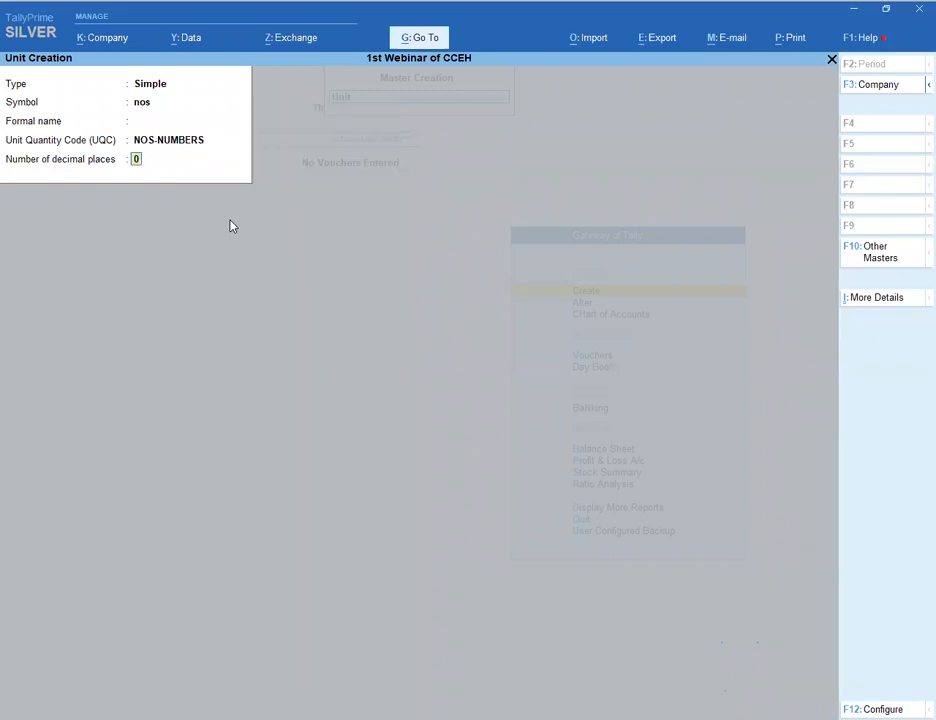
key("Return")
key("Return")
key("Escape")
key("Return")
key("Up")
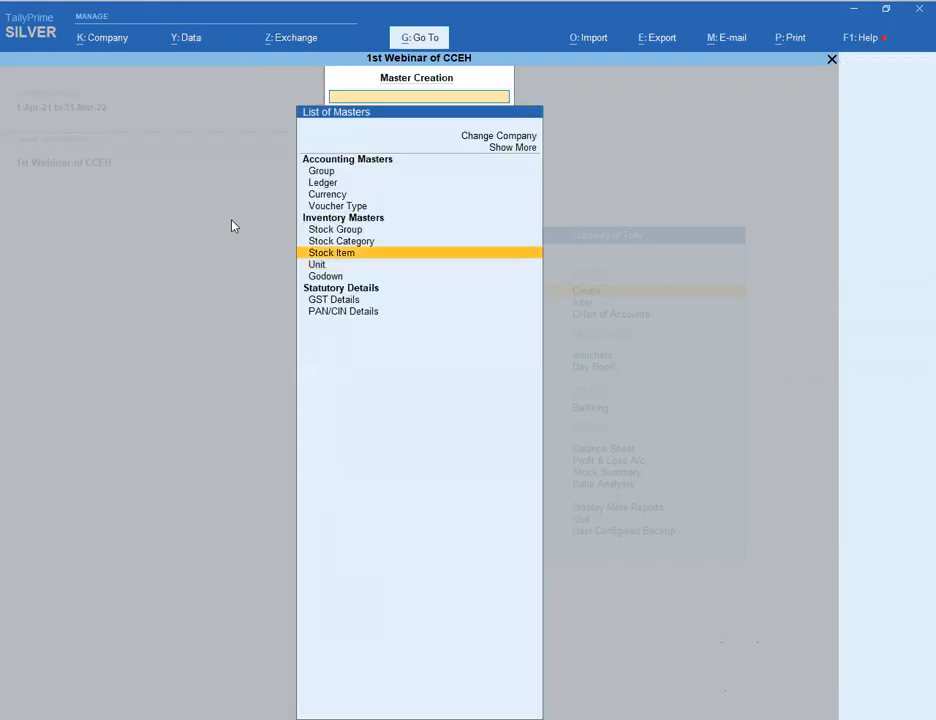
- Start stock item 'Computer' under Primary with unit nos and no alternate units
key("Return")
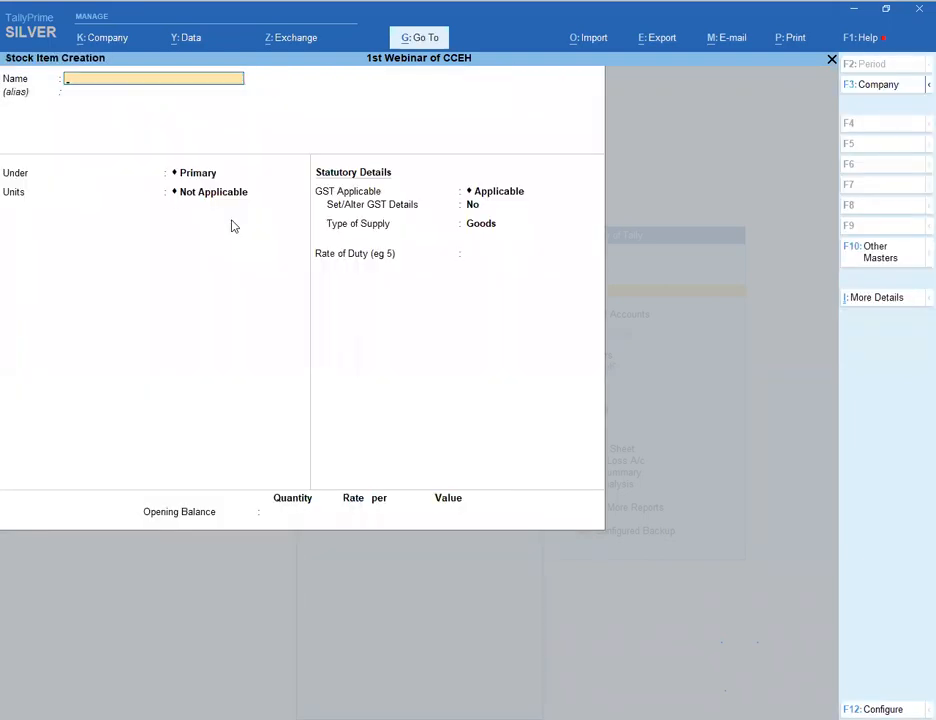
type("Computer")
key("Return")
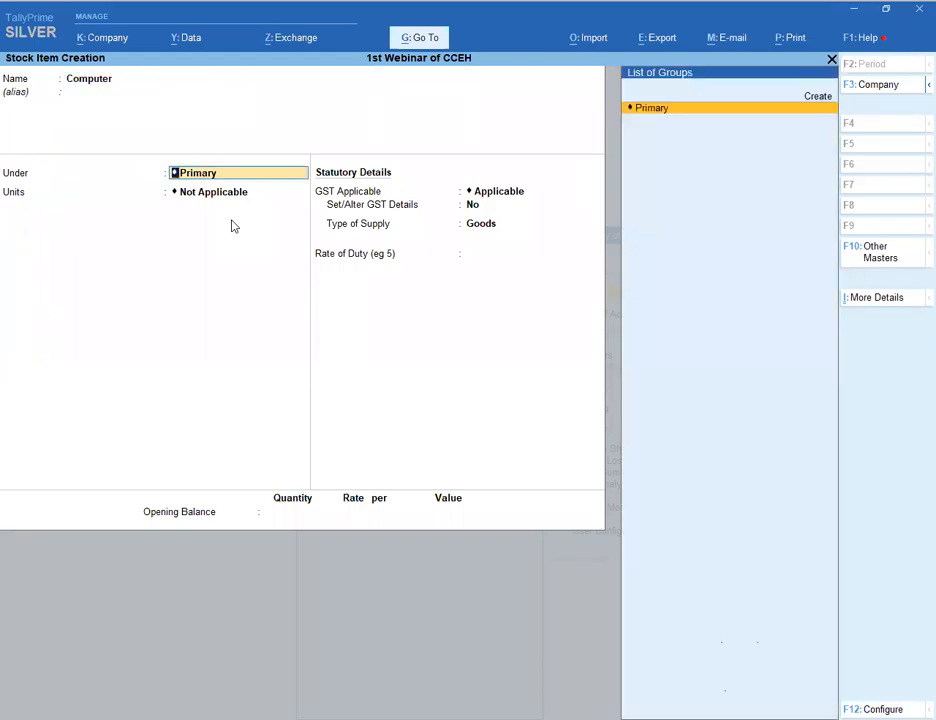
key("Return")
key("Down")
key("Return")
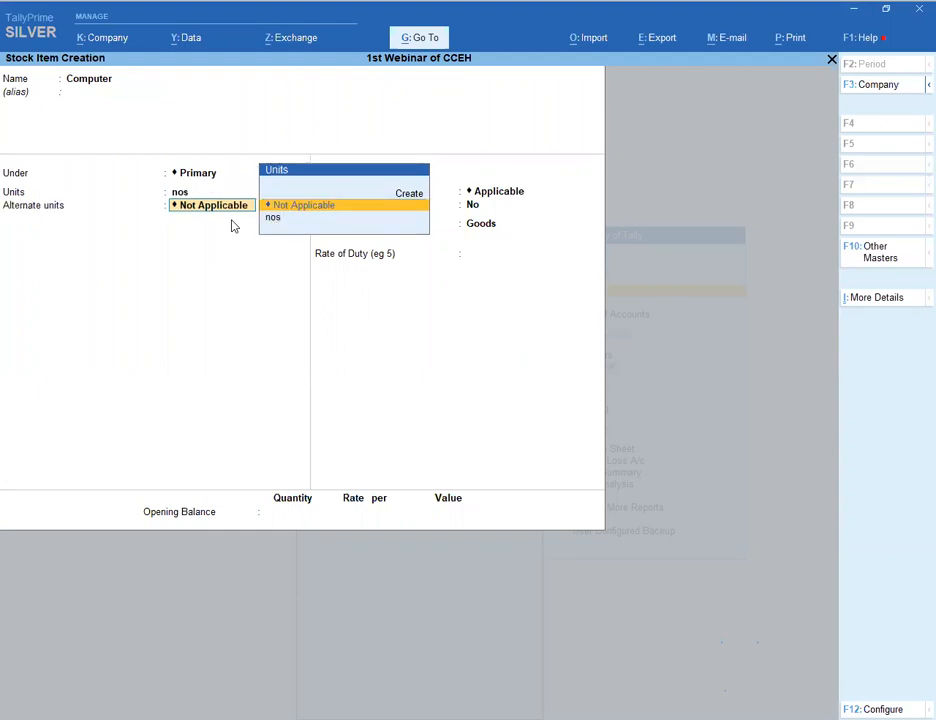
key("Return")
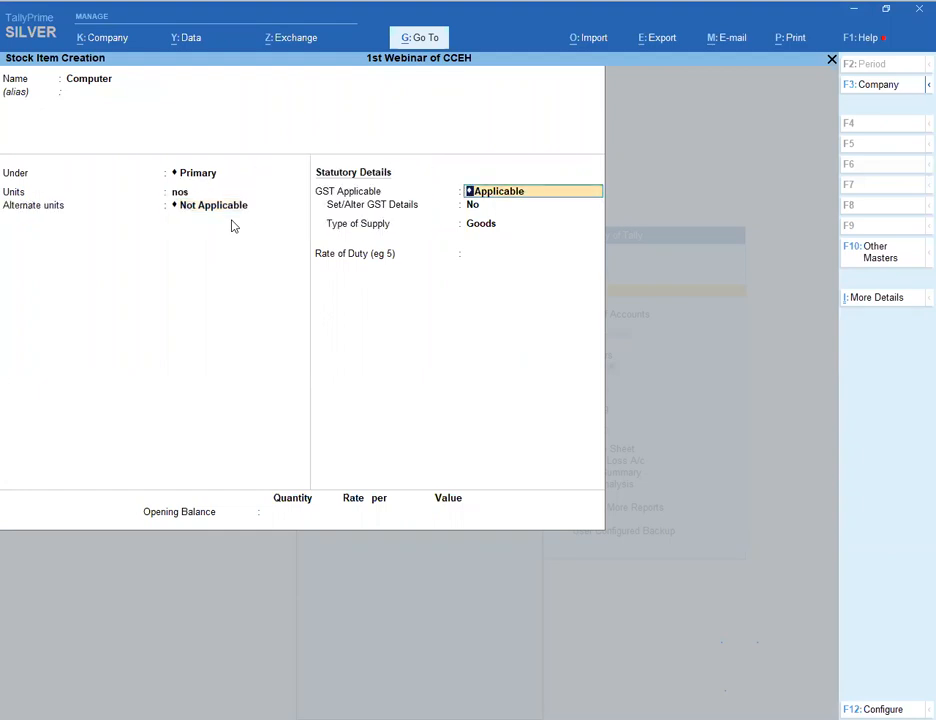
key("Return")
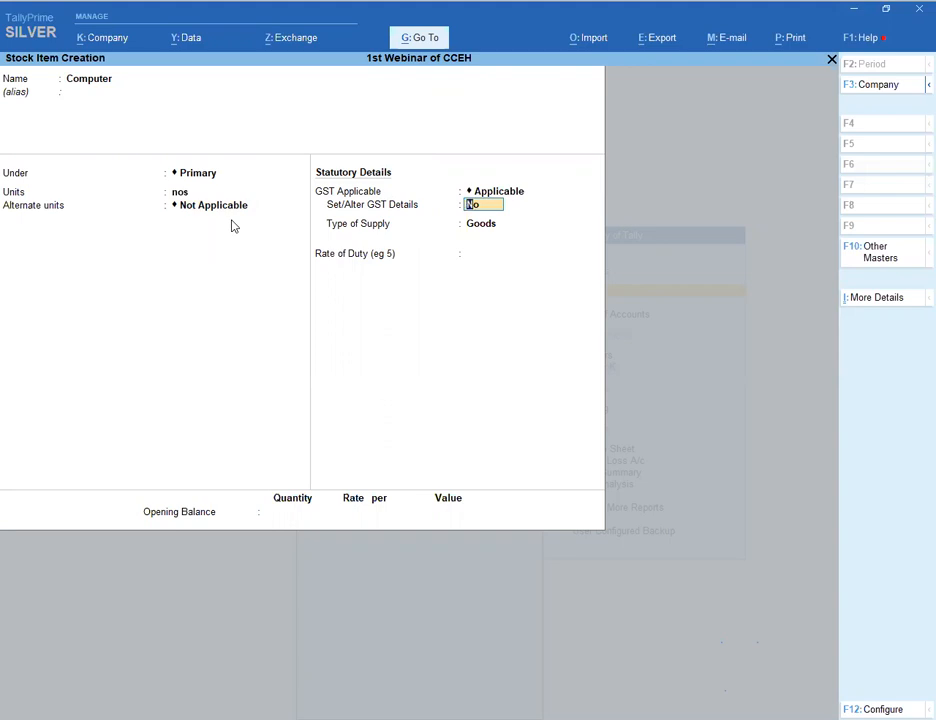
- Give Computer GST details: HSN 12345, On Value, Taxable at 18%, Goods supply
type("y")
key("Return")
key("Return")
type("12345")
key("Return")
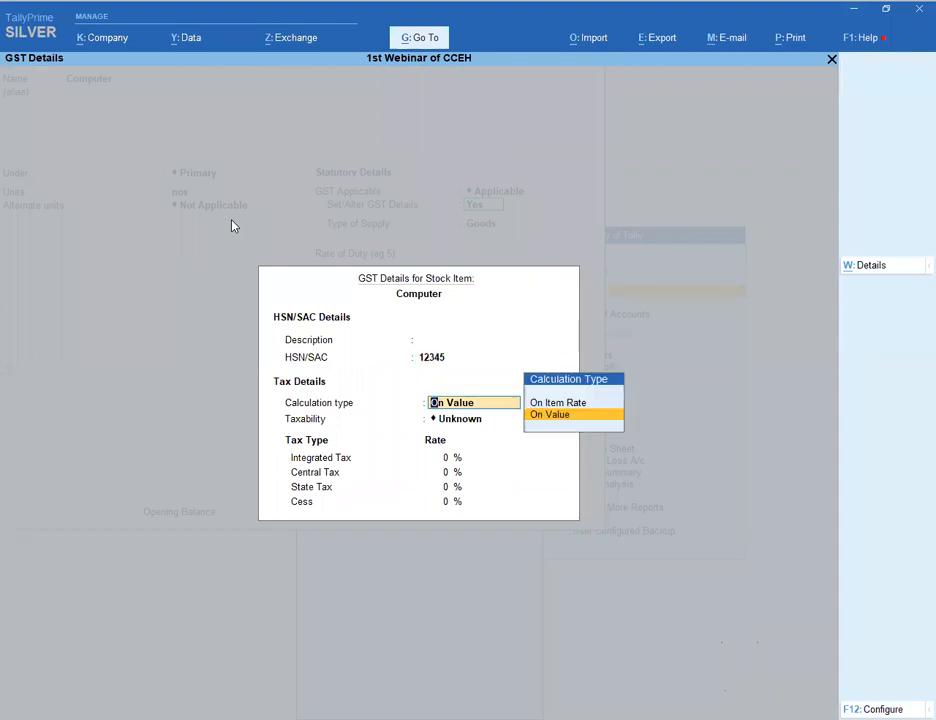
key("Return")
key("Down")
key("Down")
key("Down")
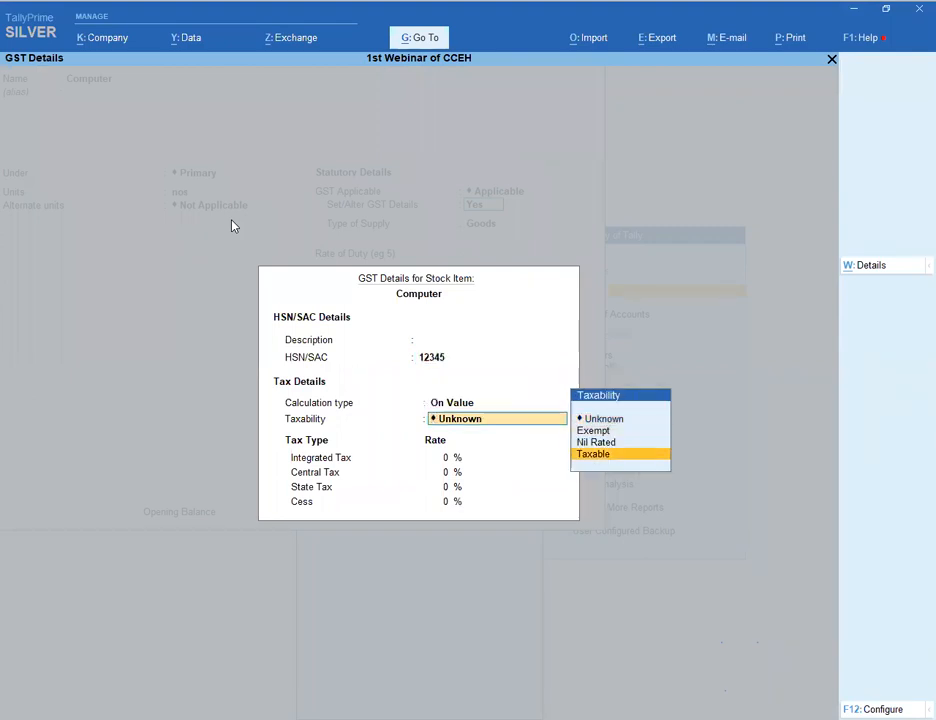
key("Return")
type("18")
key("Return")
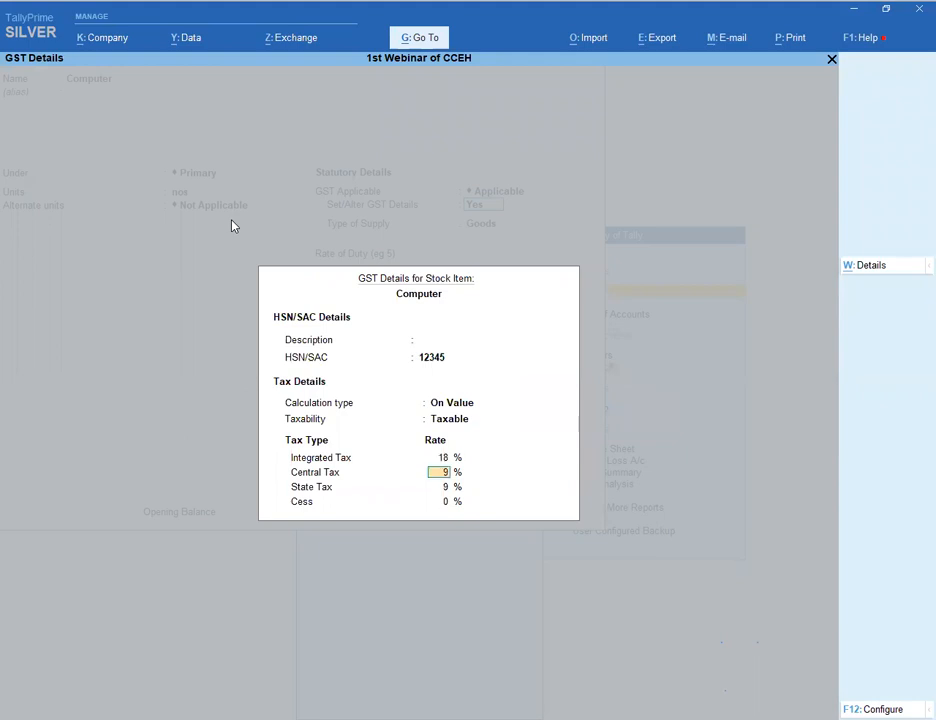
key("Return")
key("Return")
key("Return")
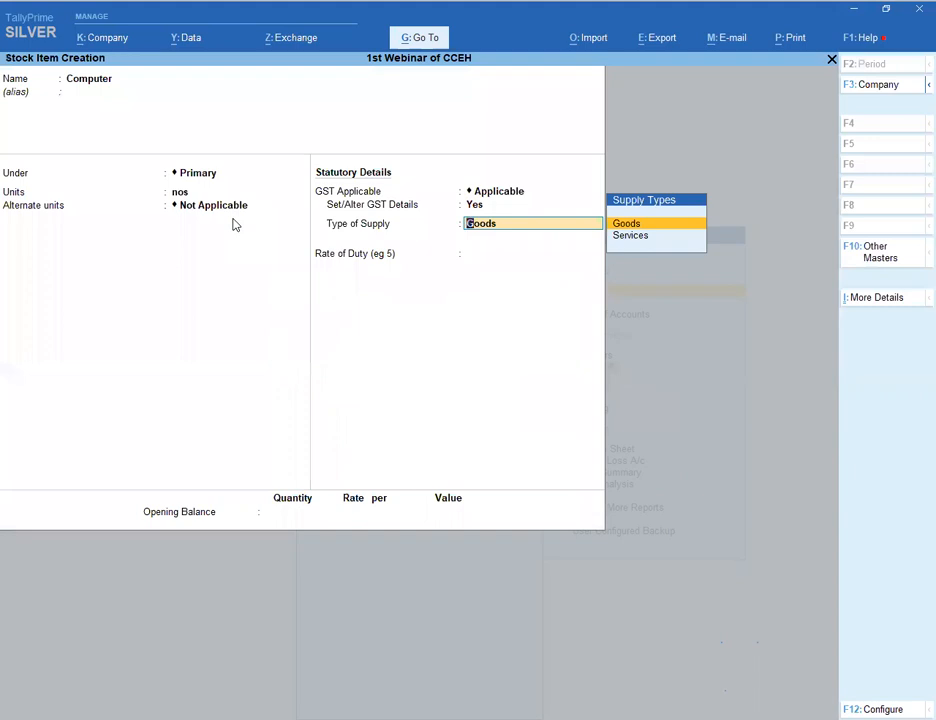
key("Return")
key("Return")
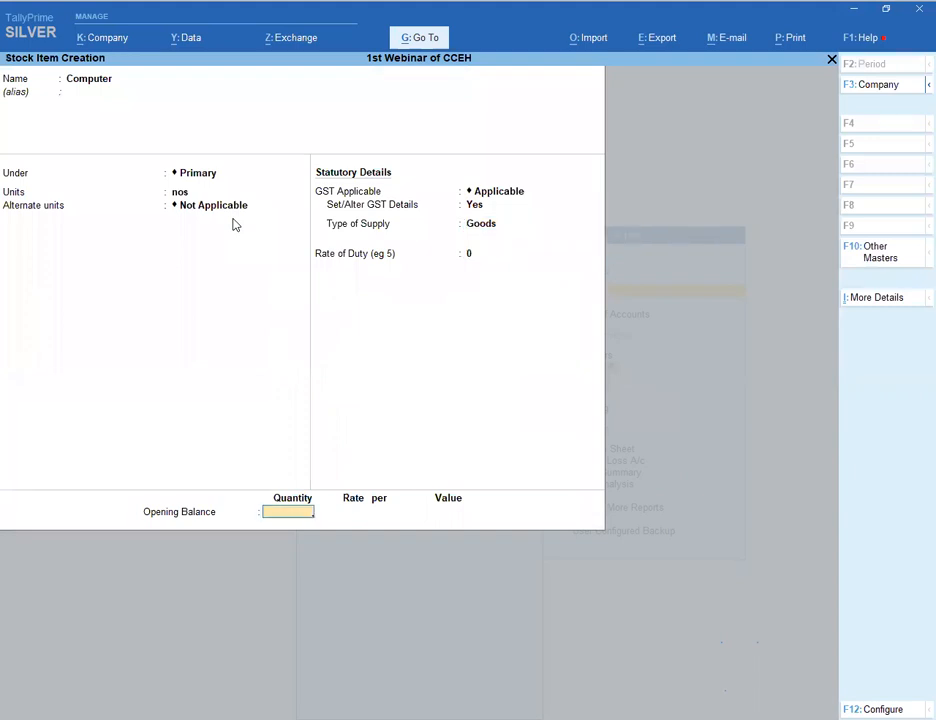
key("Return")
key("Return")
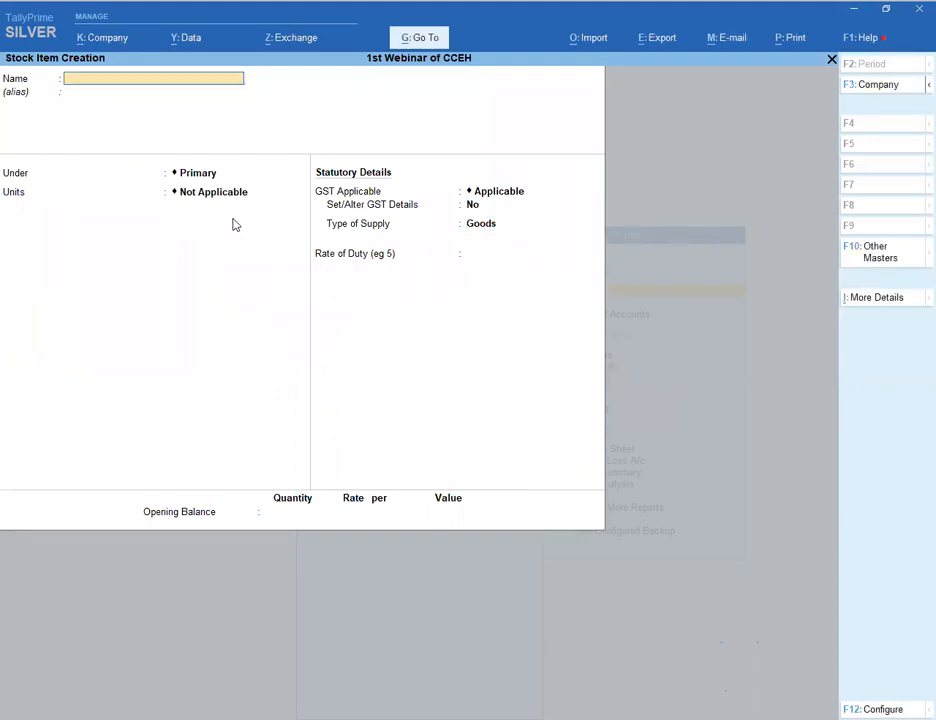
key("Escape")
key("Escape")
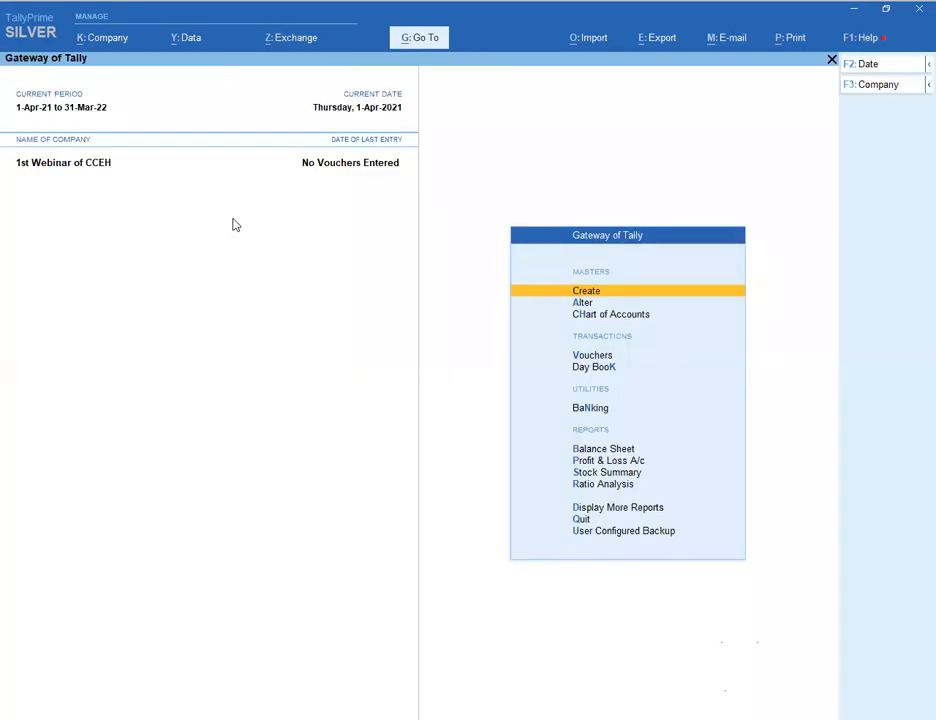
- From Gateway of Tally's voucher entry, switch to a blank Sales voucher No. 1 dated 1-Apr-21
key("Down")
key("Down")
key("Down")
key("Down")
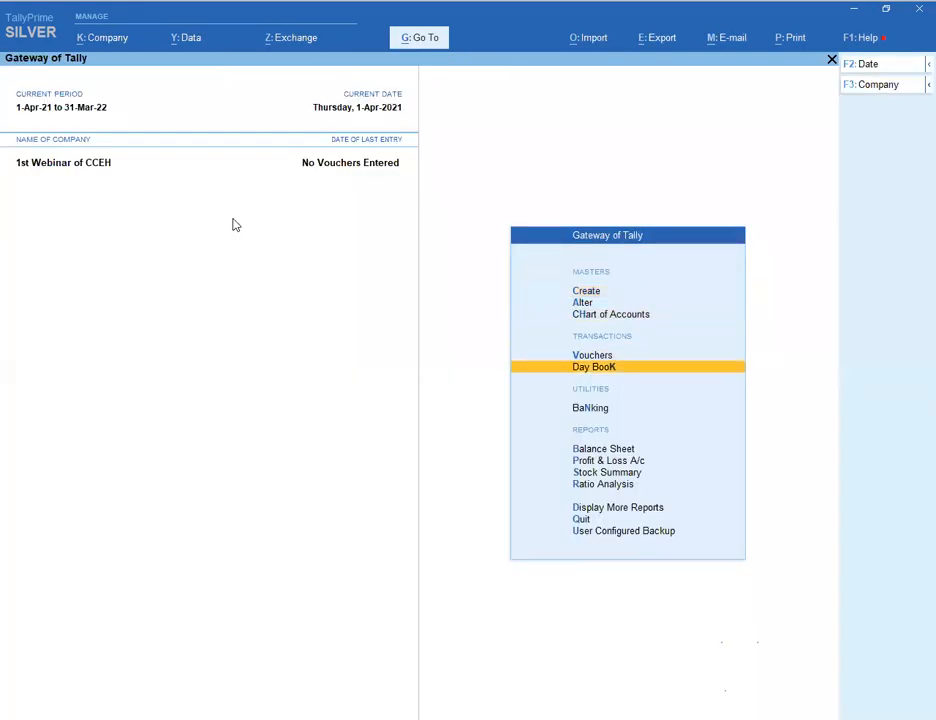
key("Up")
key("Return")
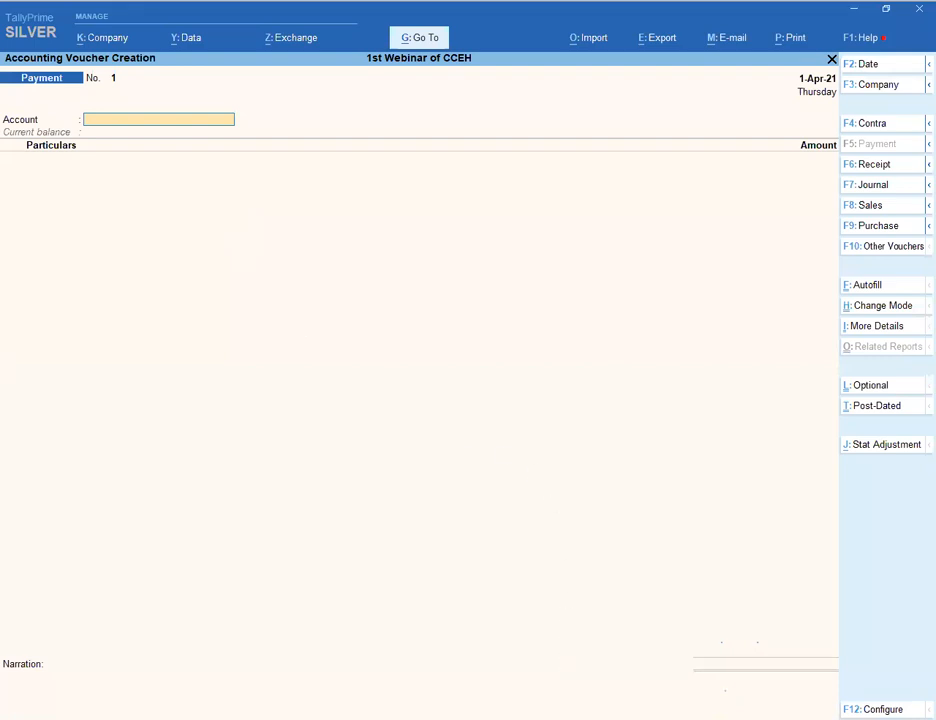
left_click(517, 31)
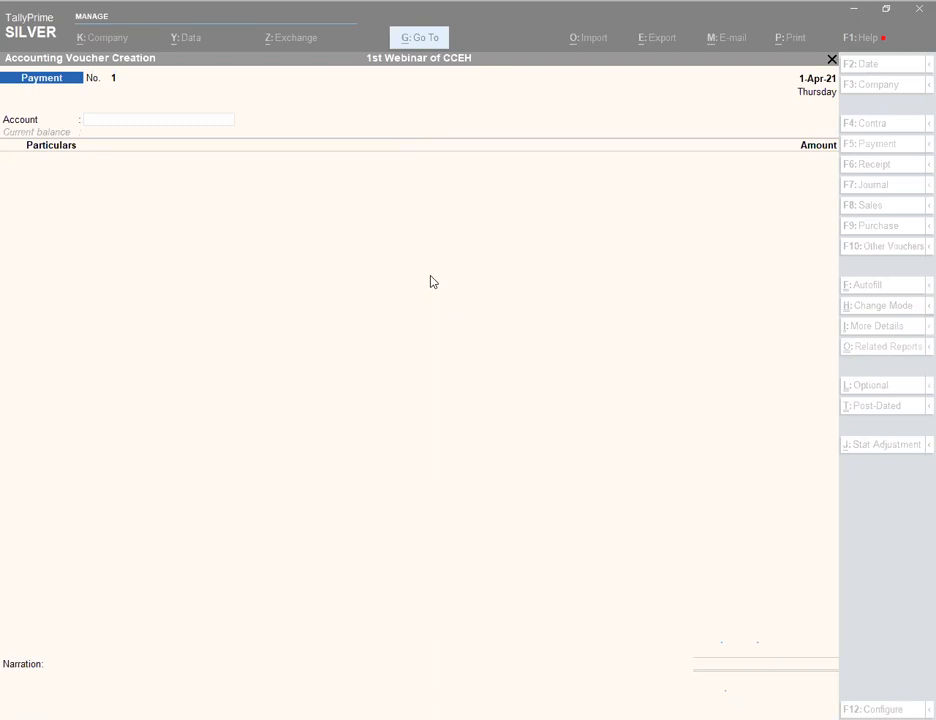
left_click(426, 276)
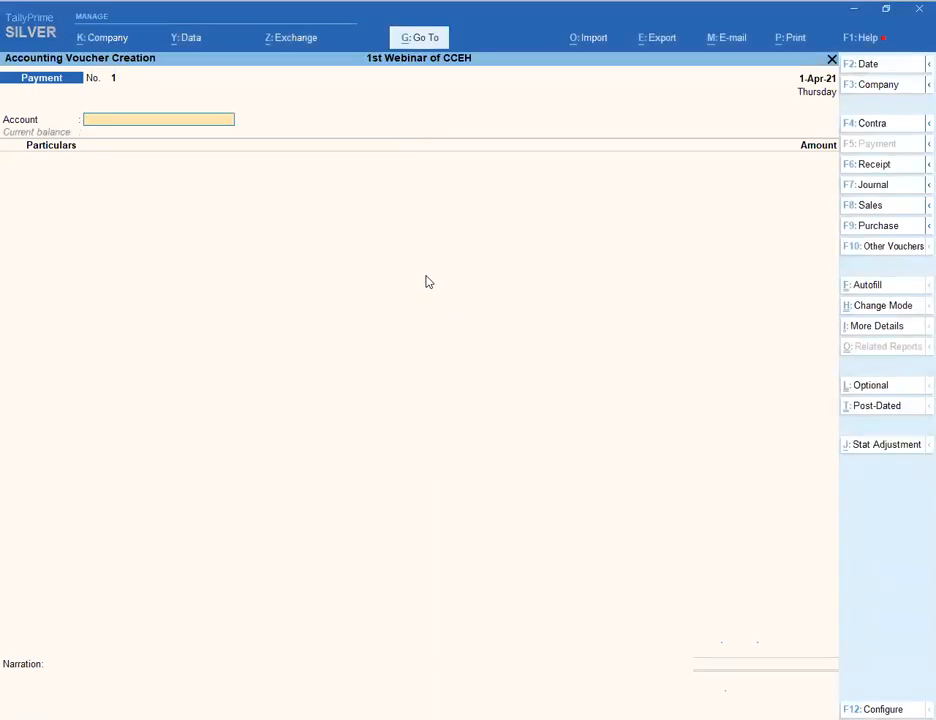
key("F8")
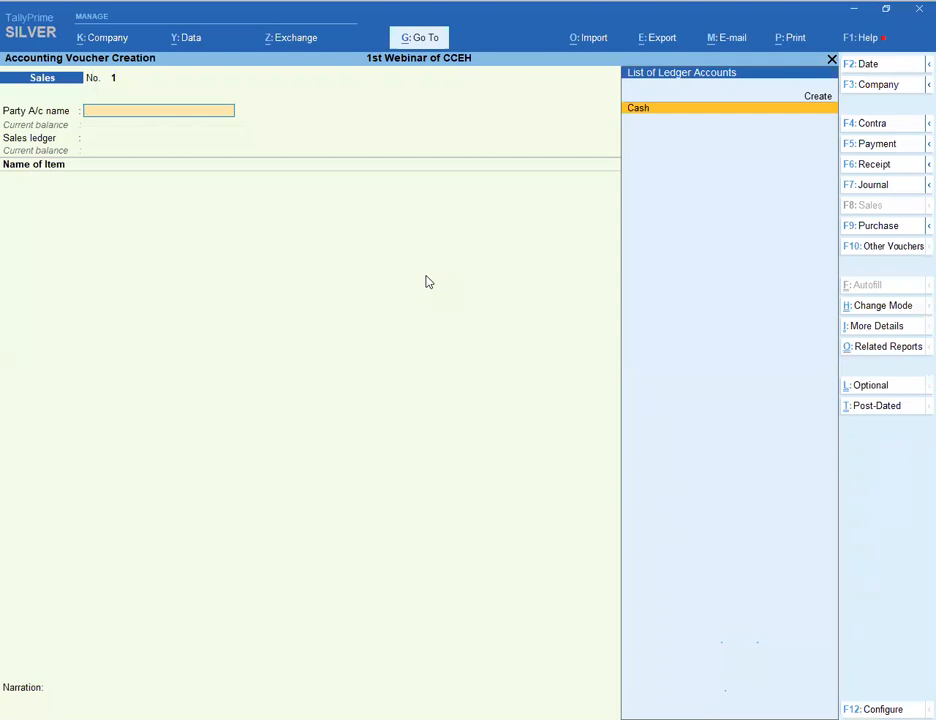
- Create party ledger Abc under Sundry Debtors and accept Sales A/c as the sales ledger
key("Up")
key("Return")
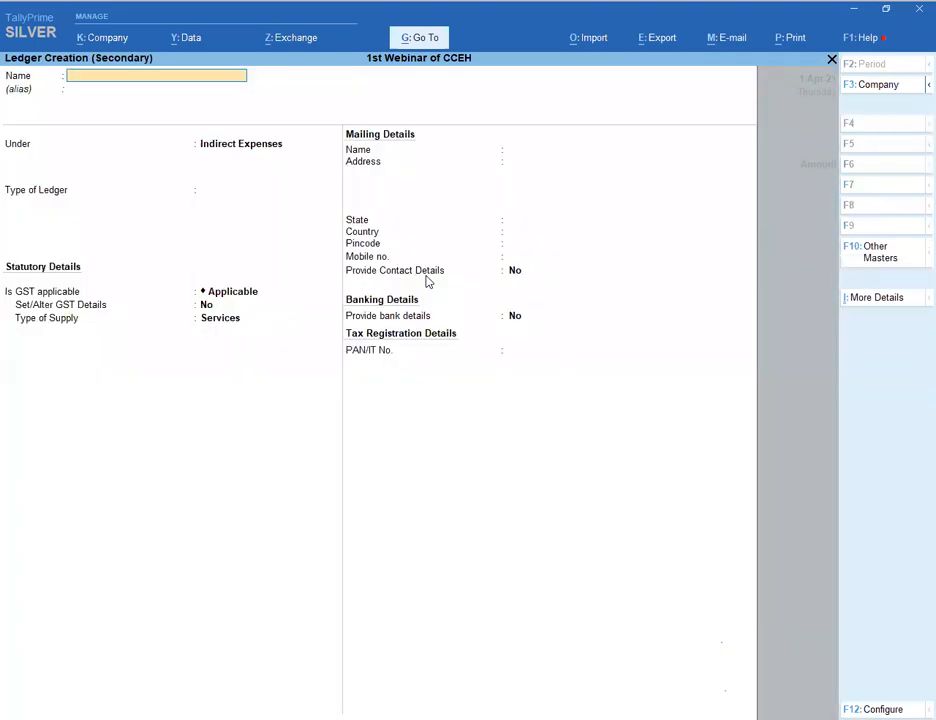
type("Abc")
key("Return")
key("Return")
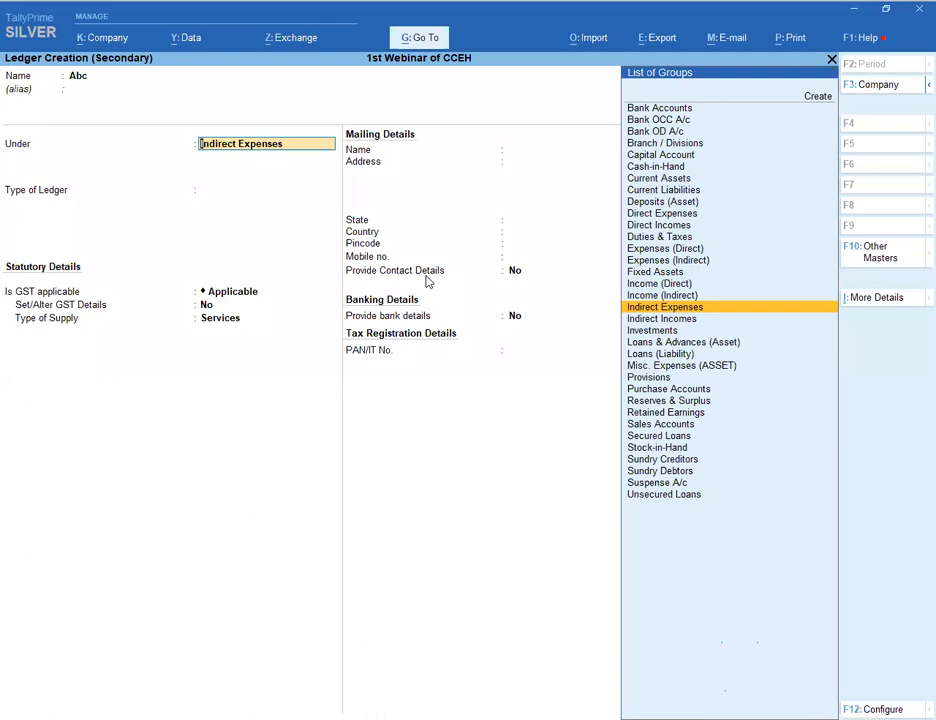
type("Su")
key("Down")
key("Down")
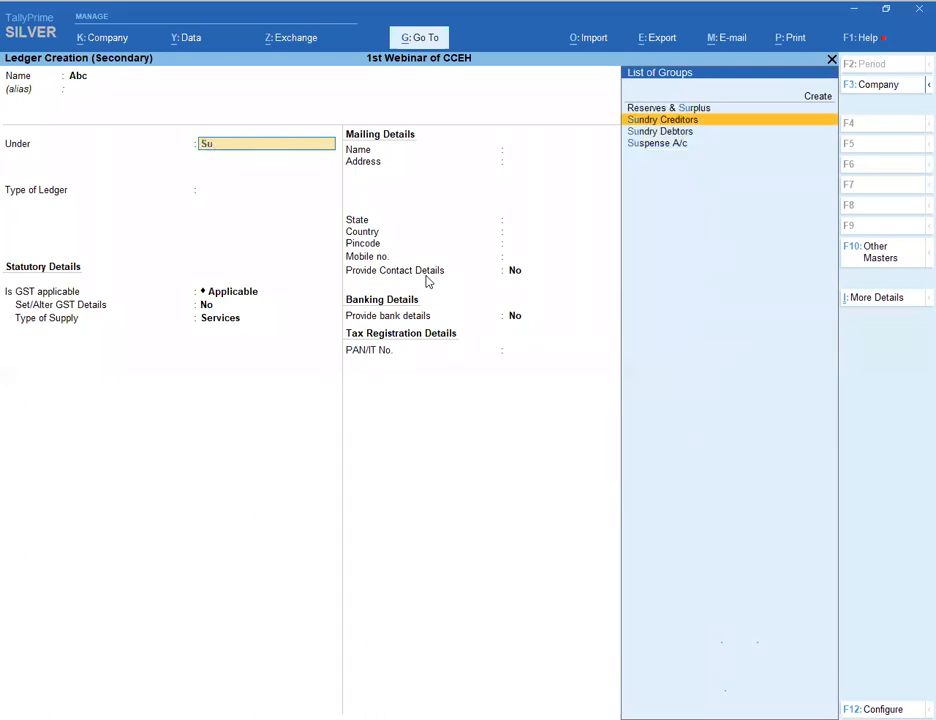
key("Return")
key("Return")
key("Return")
key("Return")
key("Return")
key("Return")
key("Return")
key("Return")
key("Return")
key("Return")
key("Return")
key("Return")
key("Return")
key("Return")
key("Return")
key("Return")
key("Return")
key("Return")
key("Return")
key("Return")
key("Return")
key("Return")
key("Return")
key("Return")
key("Return")
key("Return")
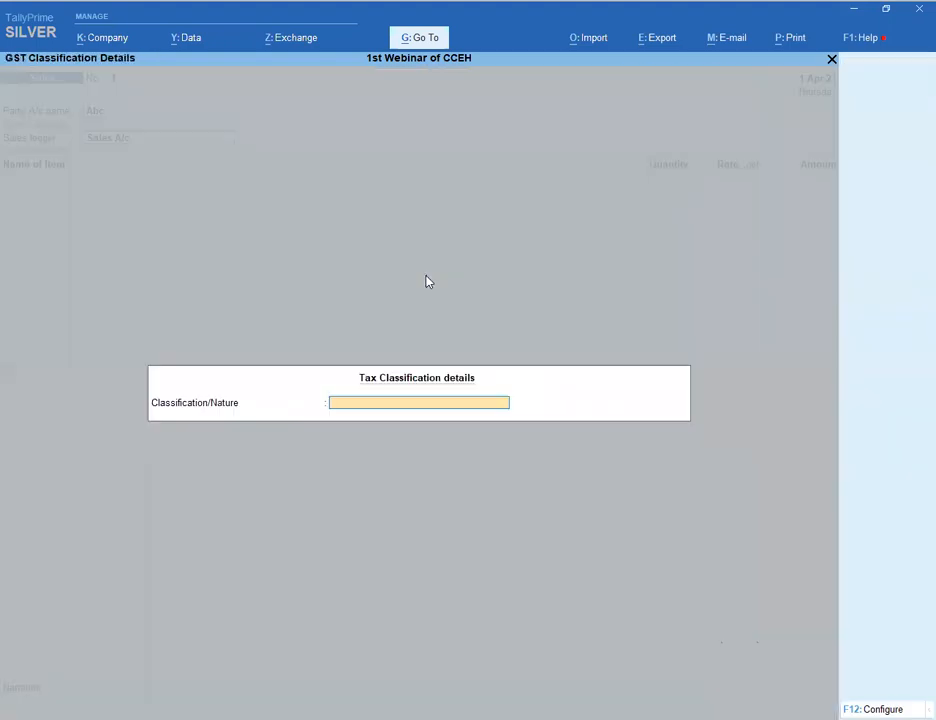
key("Return")
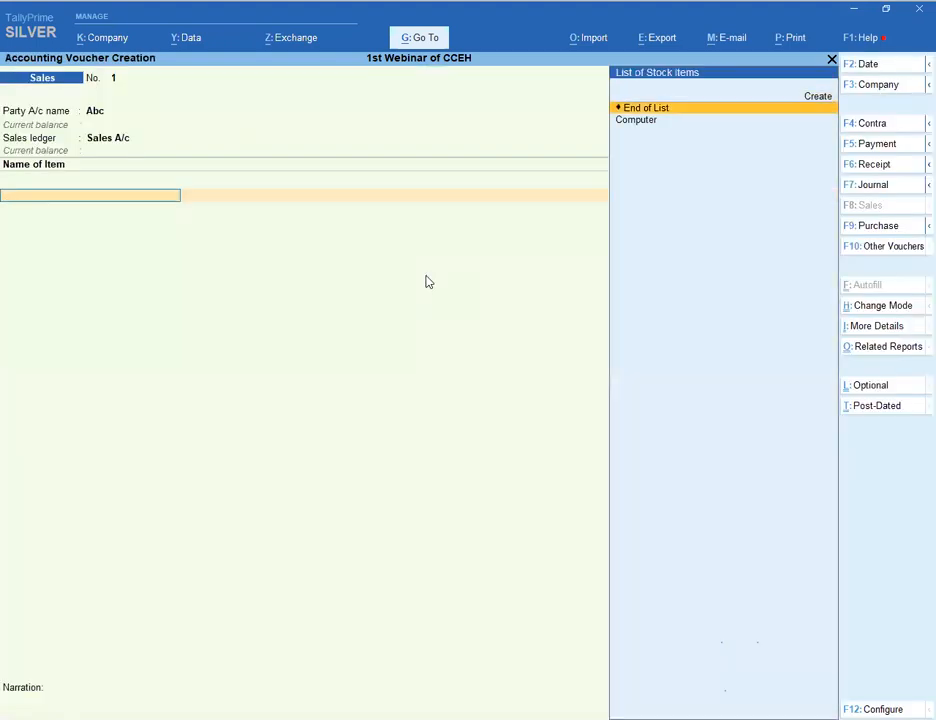
- Bill one Computer at rate 10,000 and add S GST and C GST ledgers
key("Down")
key("Return")
key("Return")
type("1")
key("Return")
type("10000")
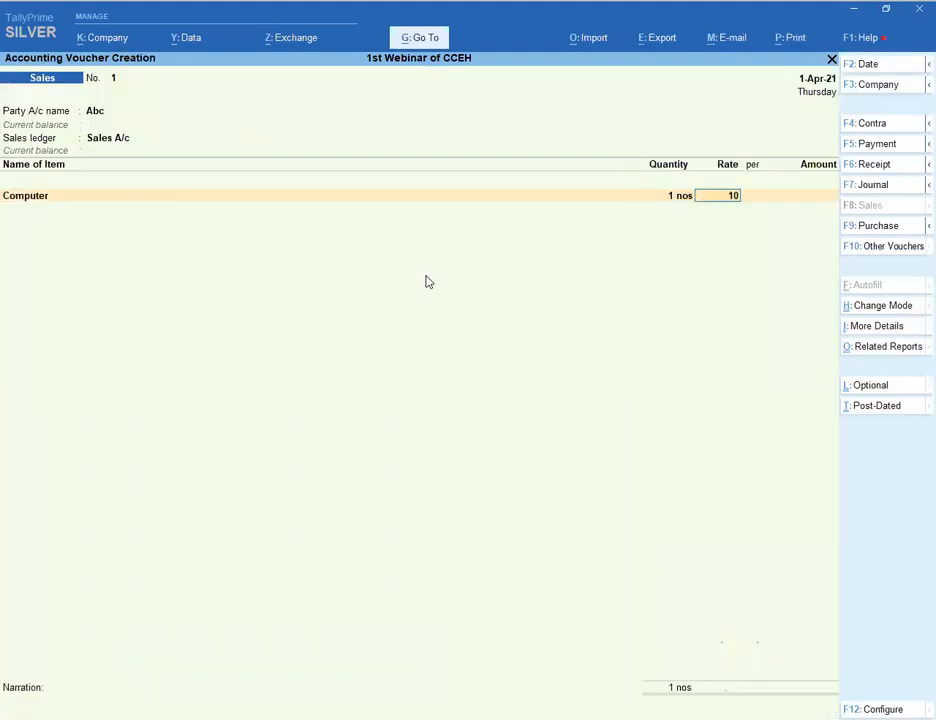
key("Return")
key("Return")
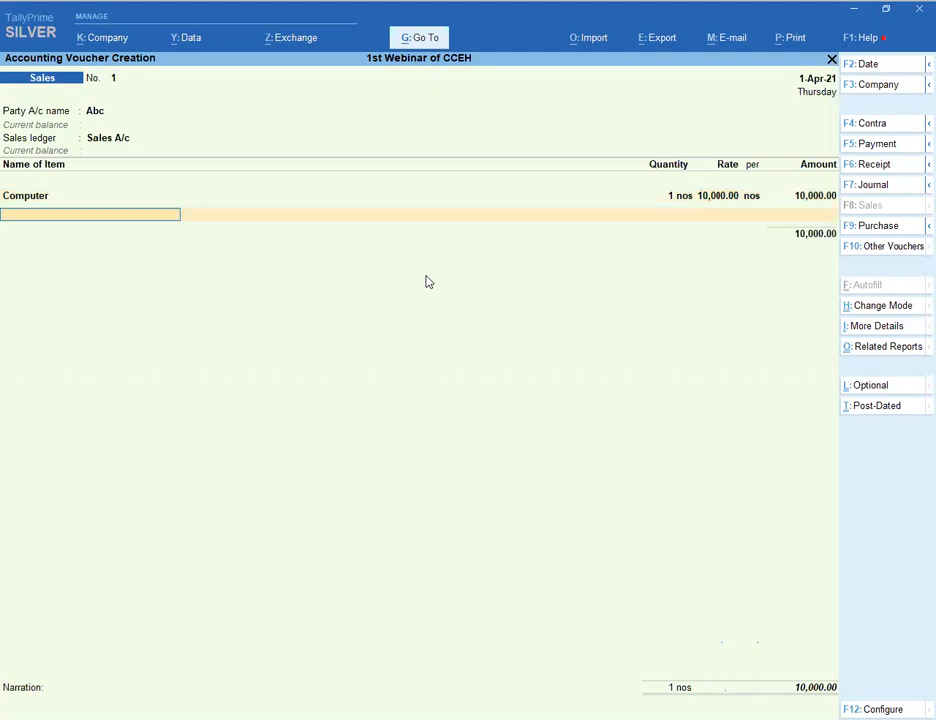
key("Return")
type("s")
key("Return")
key("Return")
type("c")
key("Return")
key("Return")
key("Return")
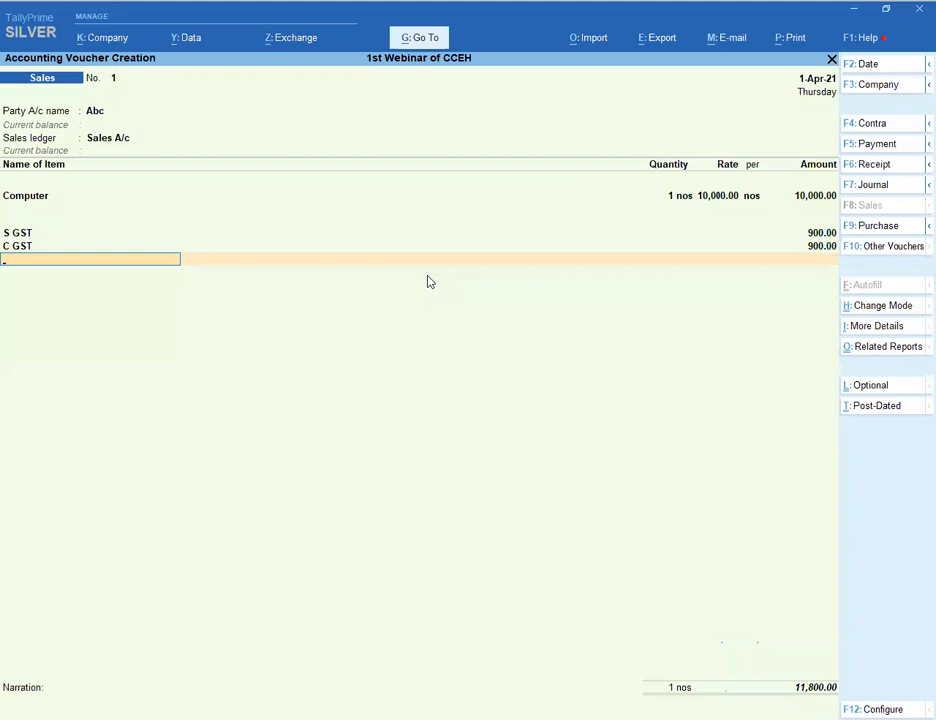
- Accept a new bill reference, save the 11,800 voucher, and return to Gateway of Tally
key("Return")
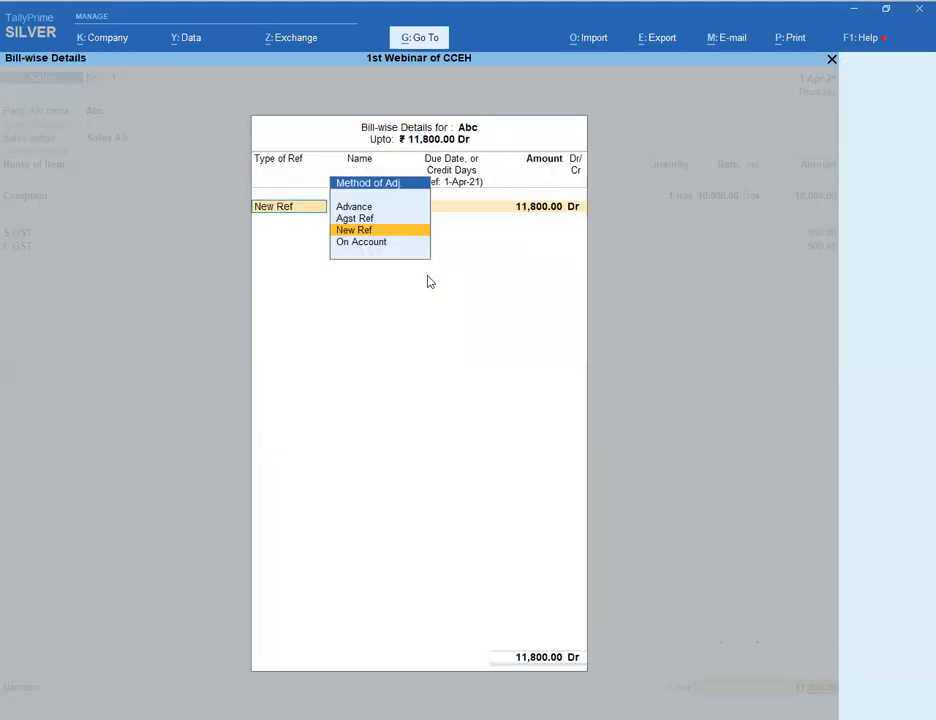
key("Return")
key("Return")
key("Return")
key("Return")
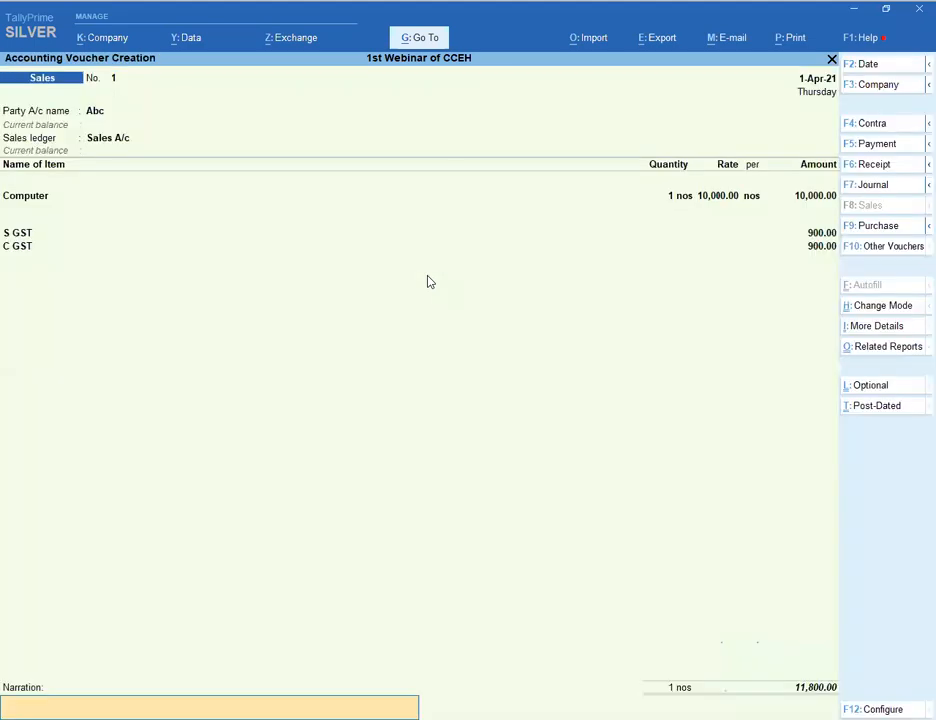
key("Return")
key("Return")
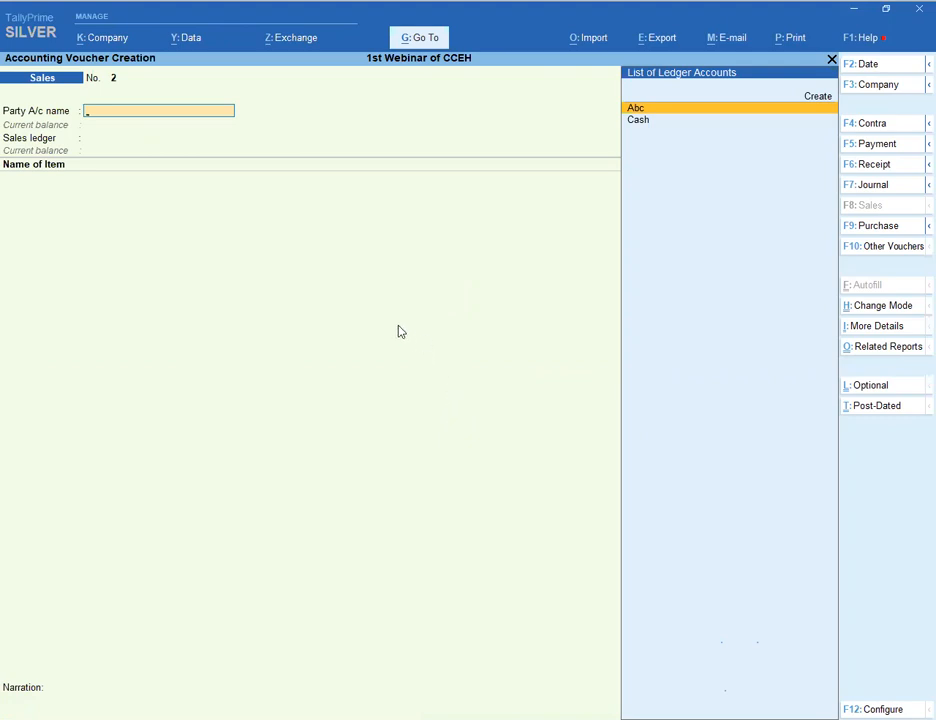
key("Escape")
key("Return")
key("Escape")
key("Escape")
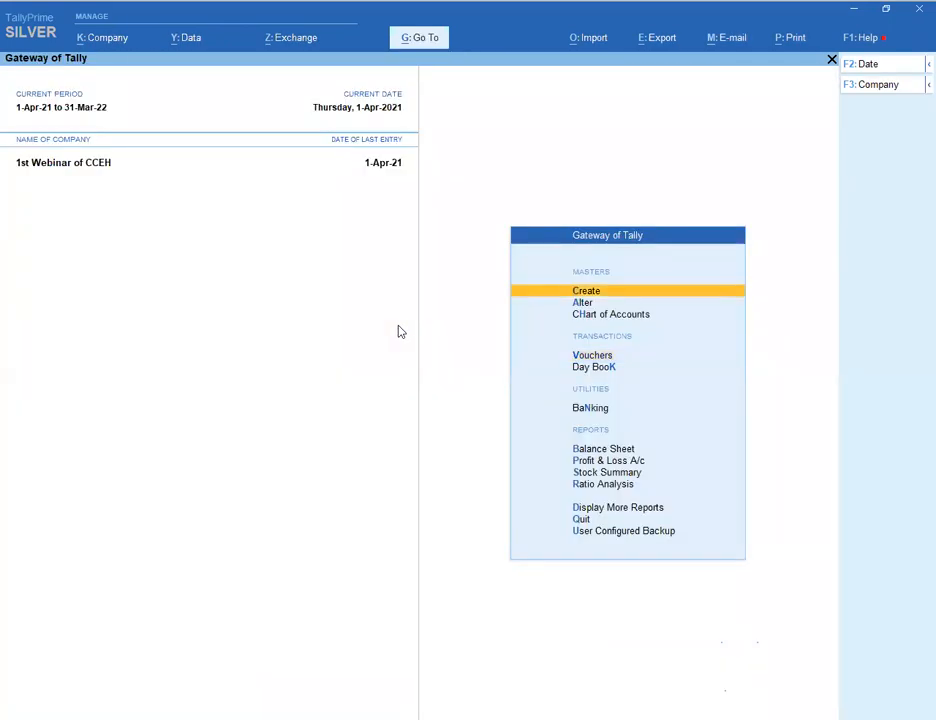
- In company features, keep GST enabled for Maharashtra and turn on GST rate details
key("F11")
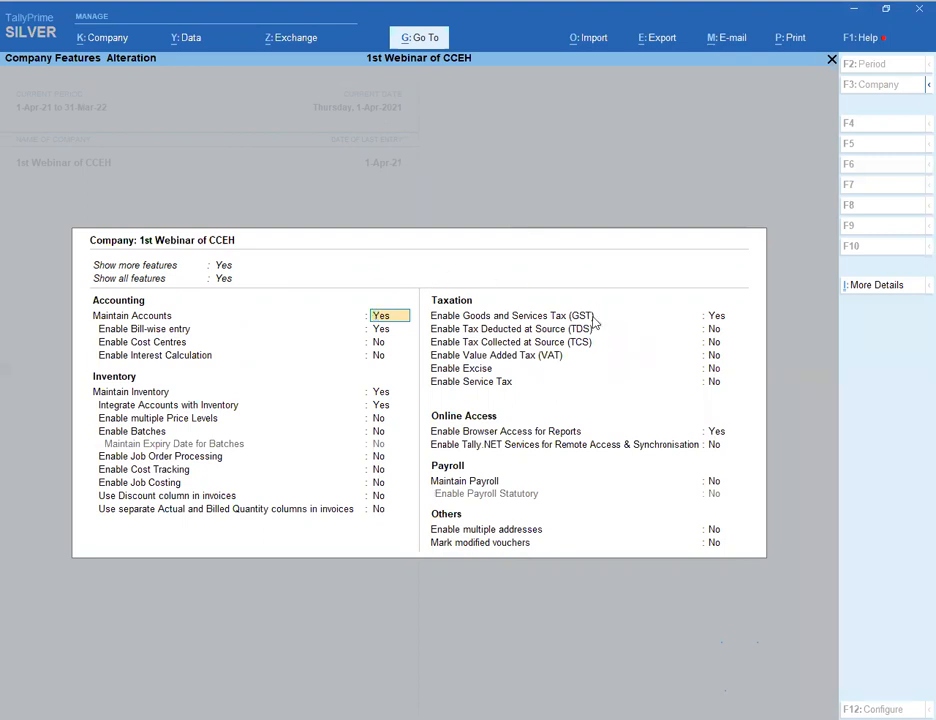
left_click(711, 320)
key("Return")
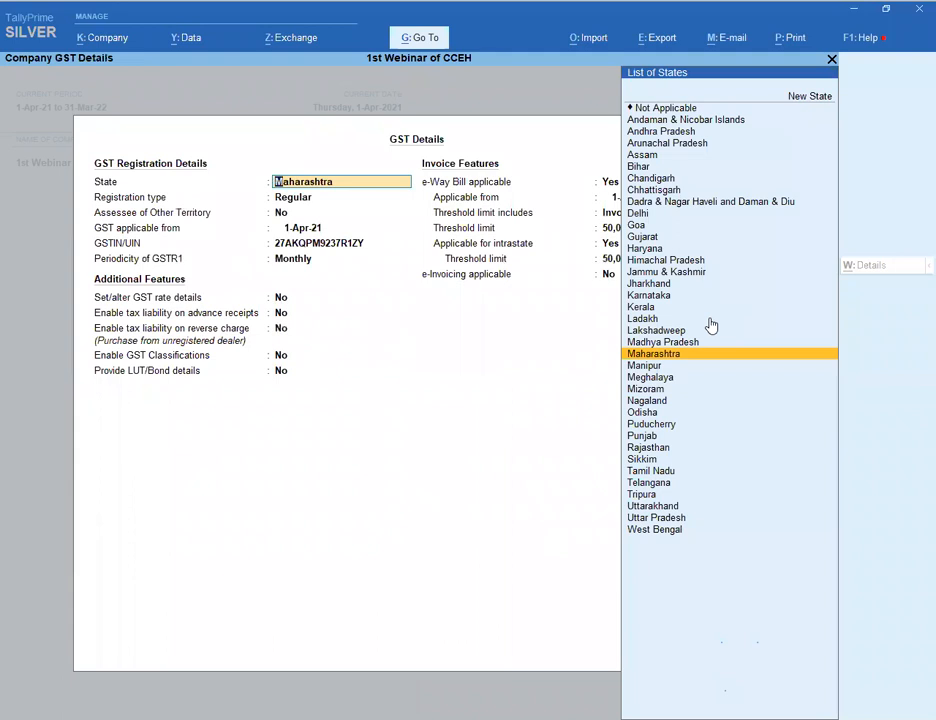
key("Return")
key("Return")
key("Return")
key("Return")
key("Return")
key("Return")
key("Return")
key("Return")
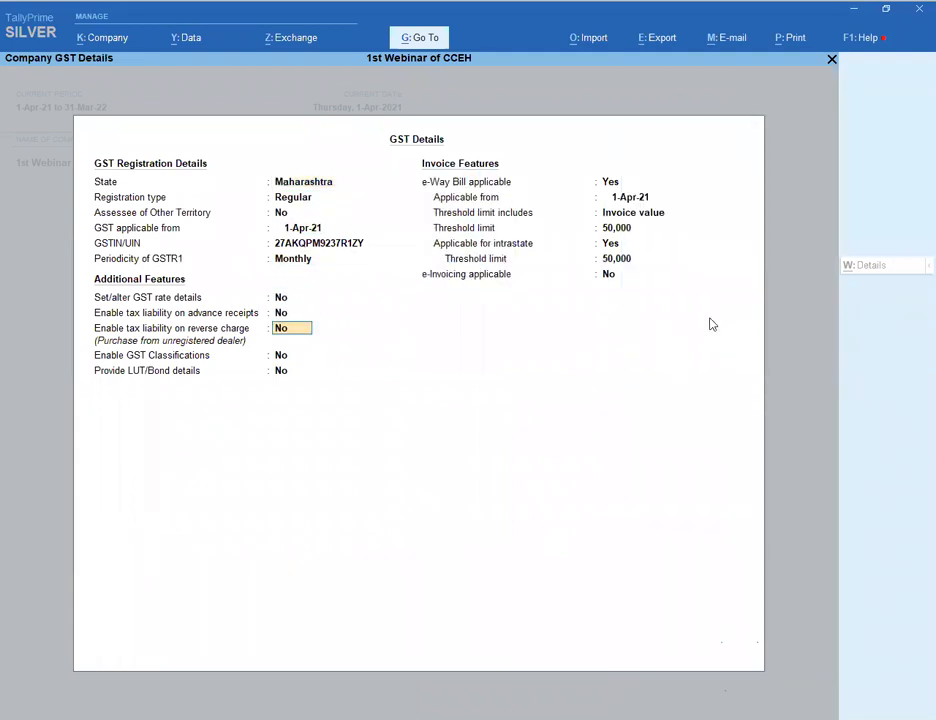
key("Up")
key("Up")
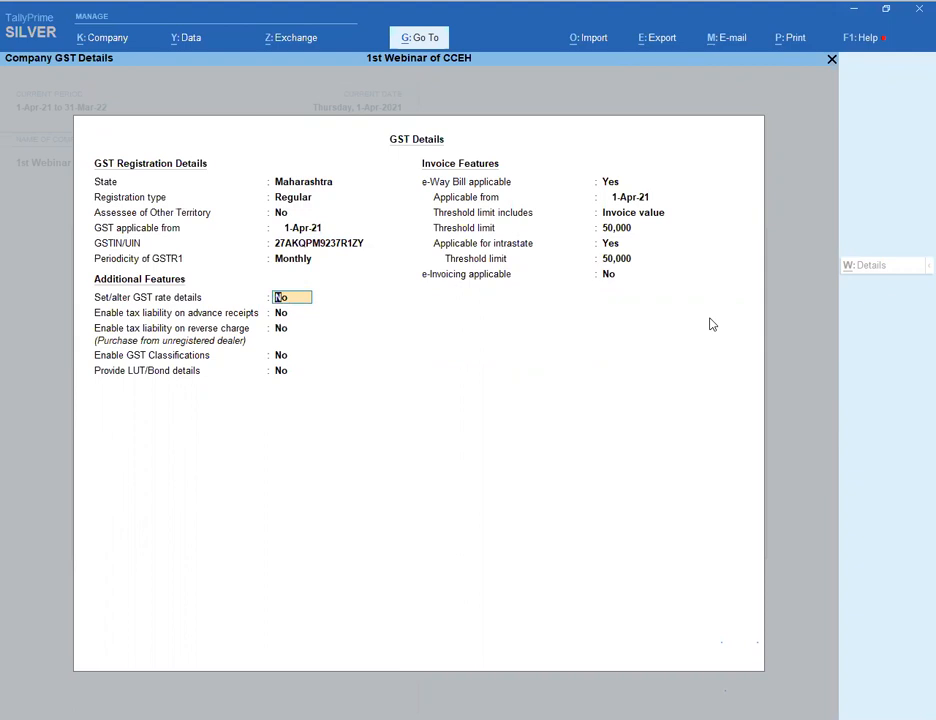
type("y")
key("Return")
- Set HSN/SAC 456, Taxable, 5% integrated tax, and save the company features
key("Return")
type("456")
key("Return")
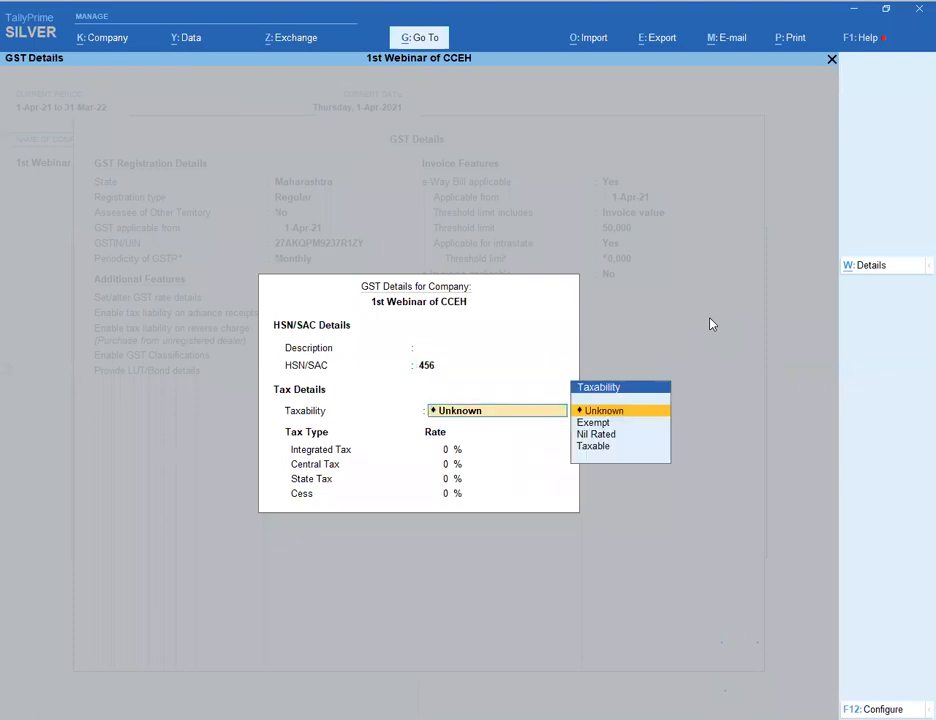
type("u")
key("BackSpace")
key("Down")
key("Down")
key("Down")
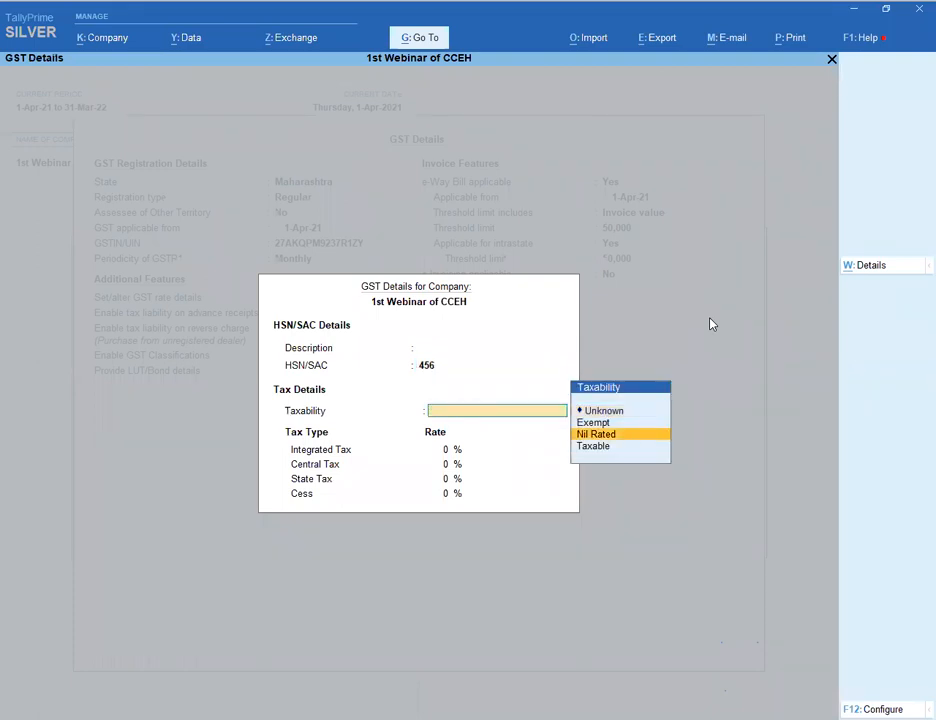
key("Return")
type("5")
key("Return")
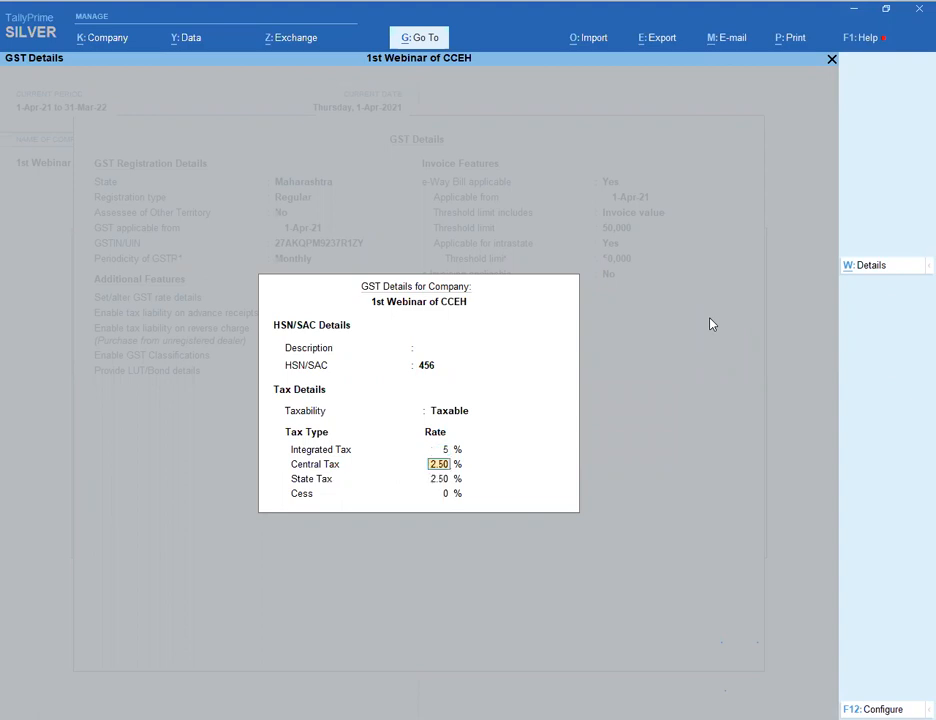
key("Return")
key("Return")
key("Return")
key("Return")
key("Return")
key("Return")
key("Return")
key("Return")
key("Return")
key("Return")
key("Return")
key("Return")
key("Return")
key("Return")
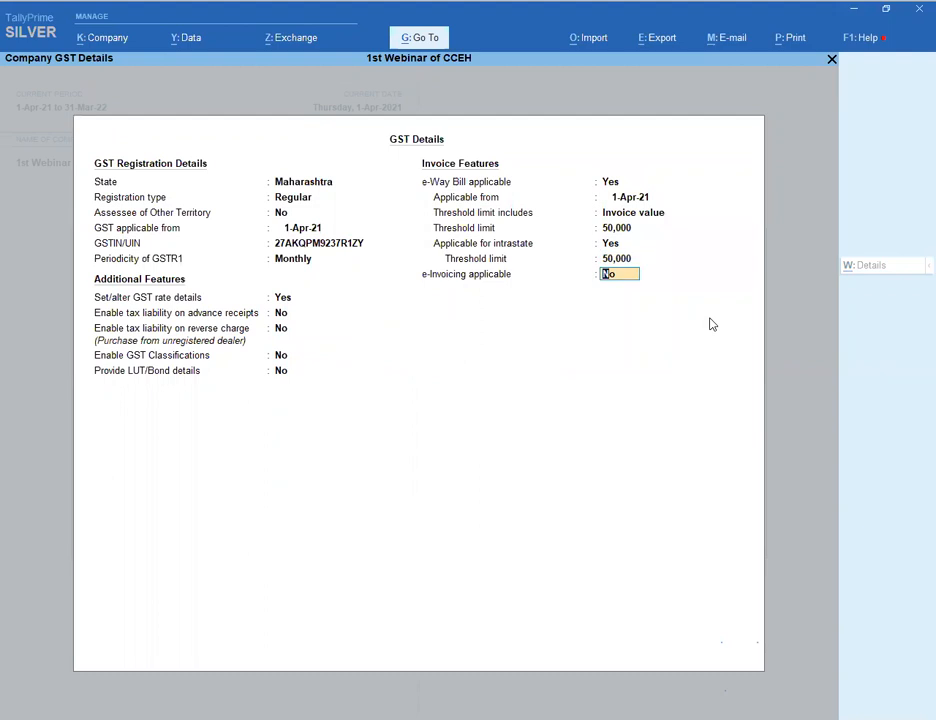
key("Return")
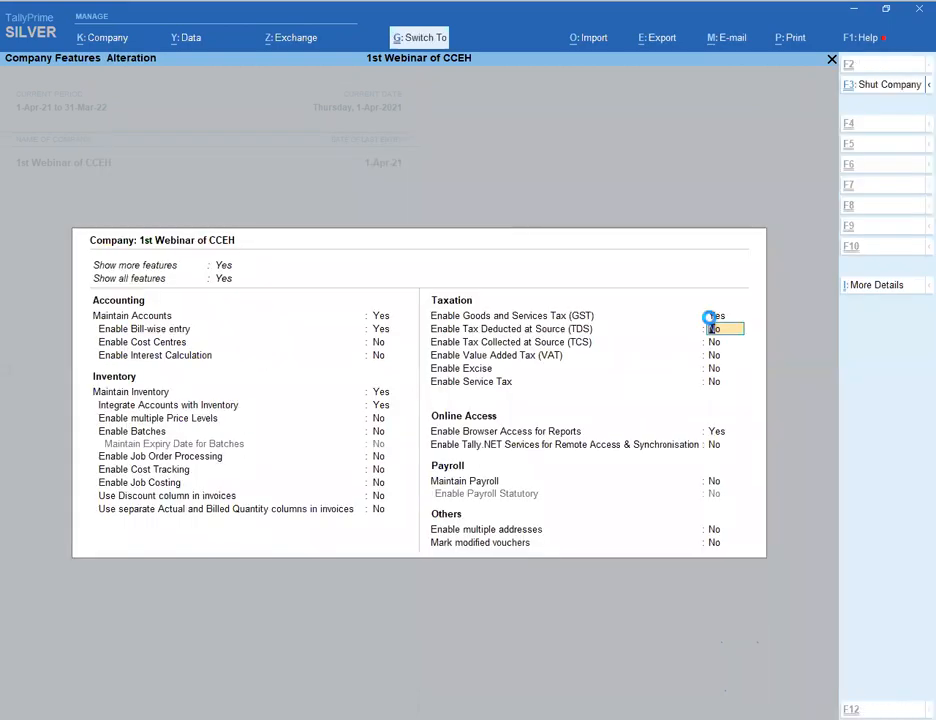
key("ctrl+a")
- Start a new sales voucher for party Abc with Sales A/c as the sales ledger
key("v")
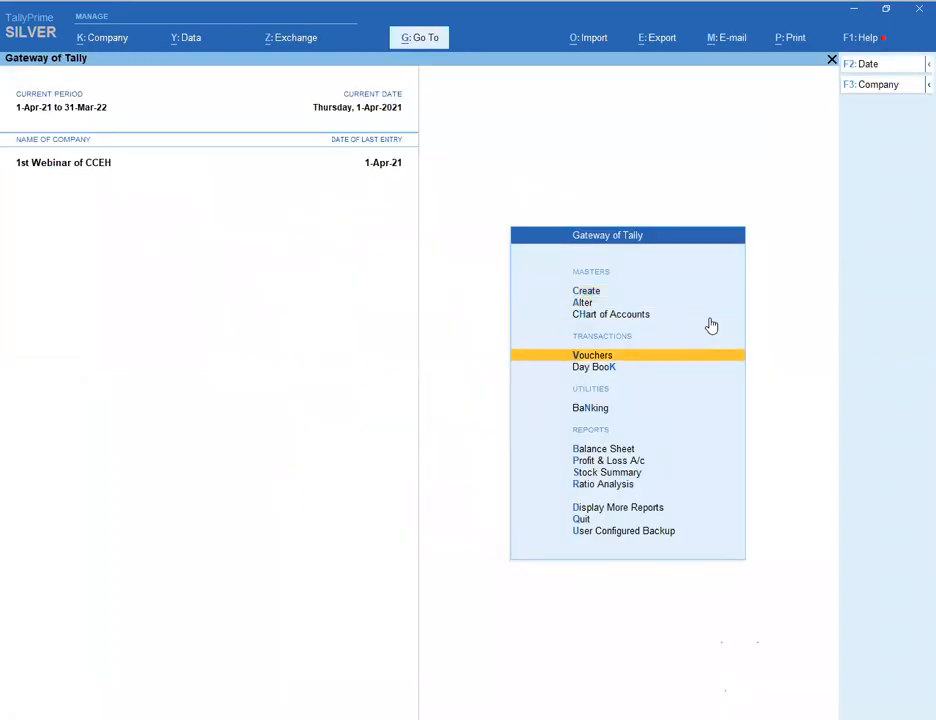
key("Return")
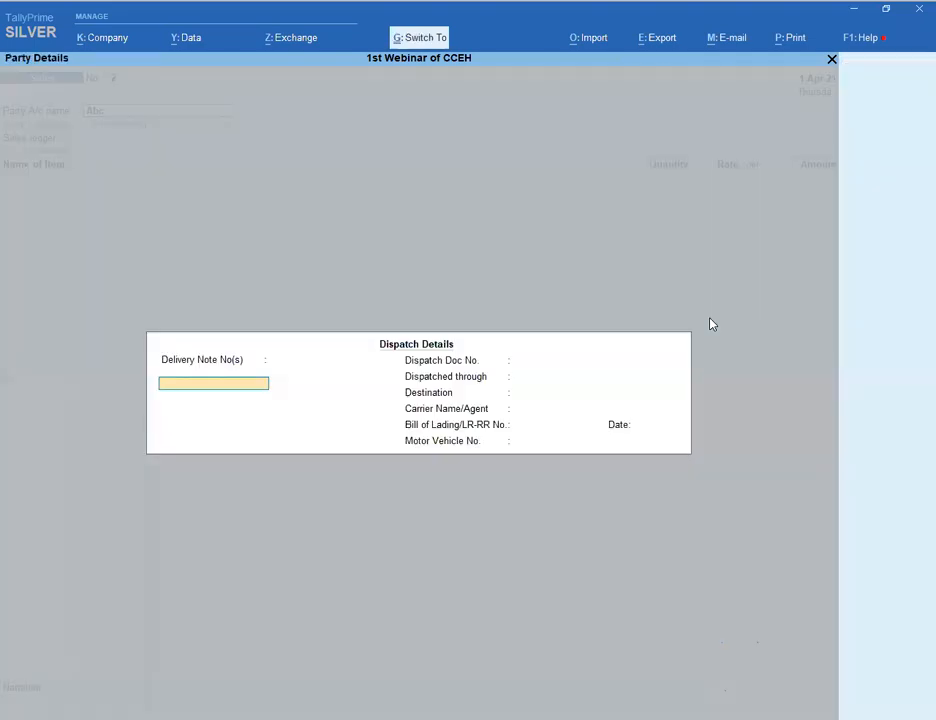
key("ctrl+a")
key("ctrl+a")
key("Return")
key("Return")
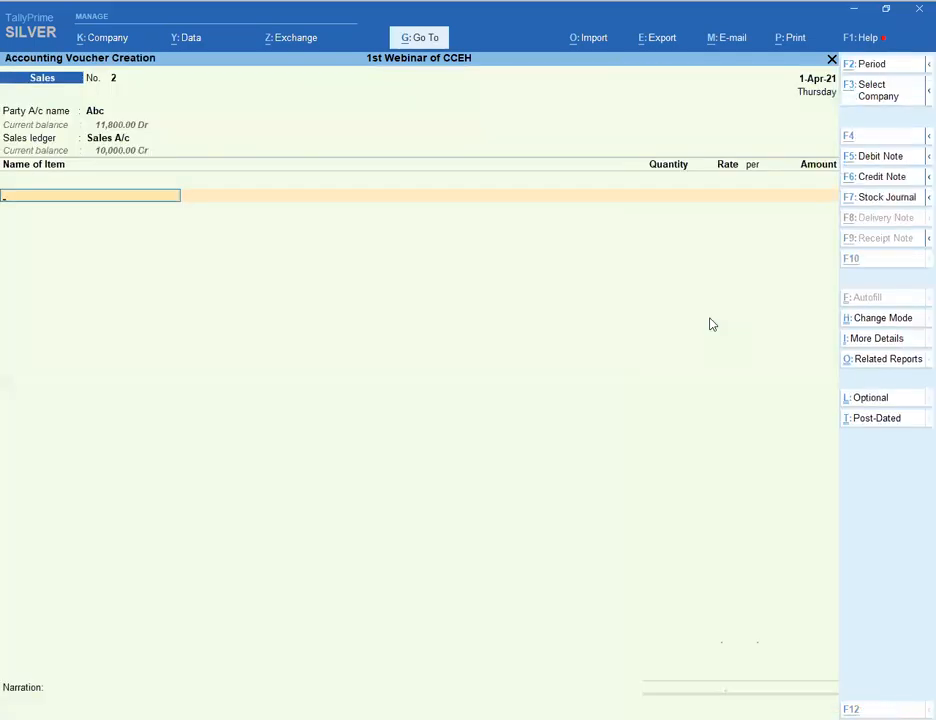
- Create stock item '5 %' under Primary in nos with GST applicable
key("alt+c")
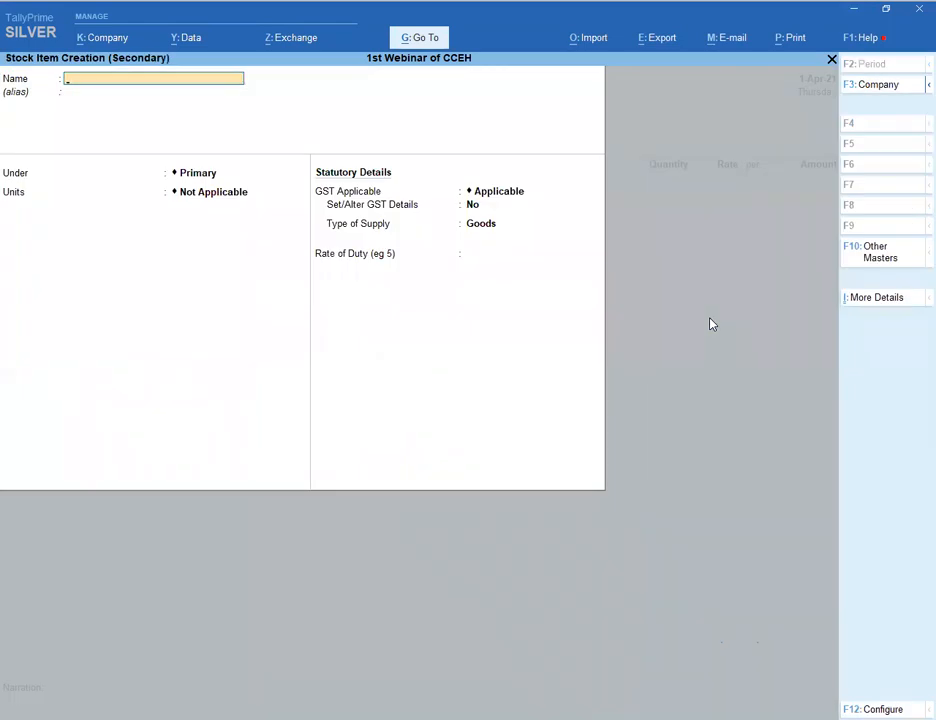
type("5 %")
key("Return")
key("Return")
key("Return")
key("Down")
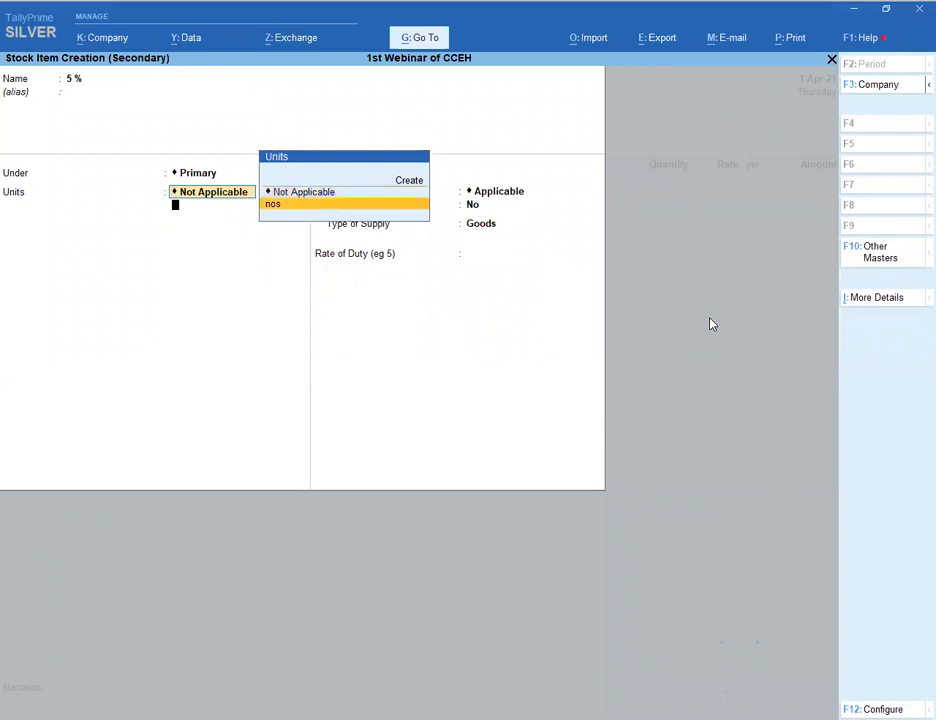
key("Return")
key("Return")
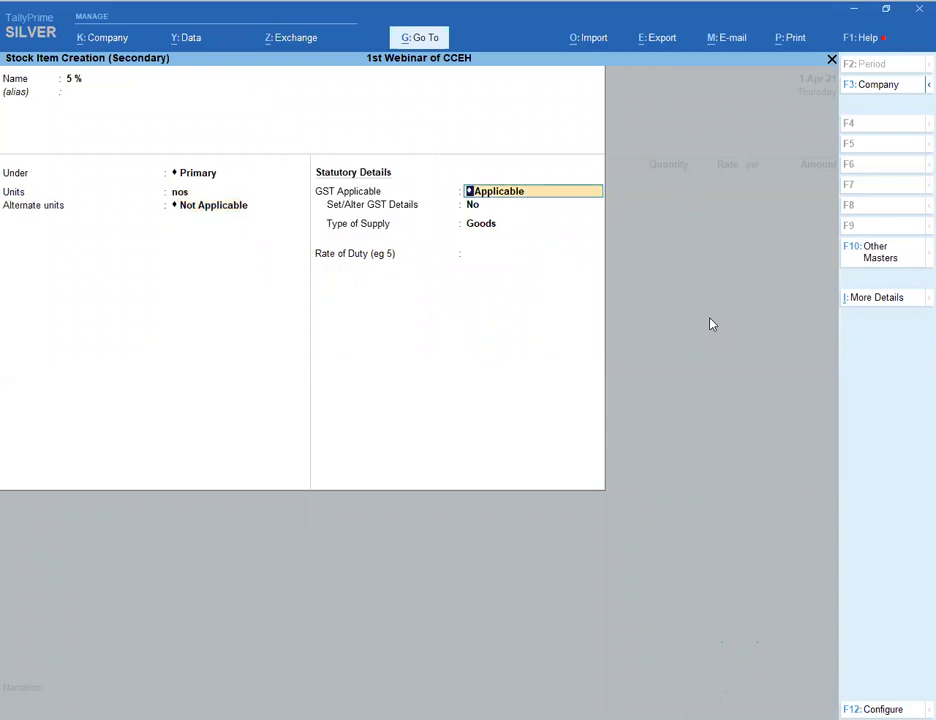
key("Return")
key("Return")
key("Return")
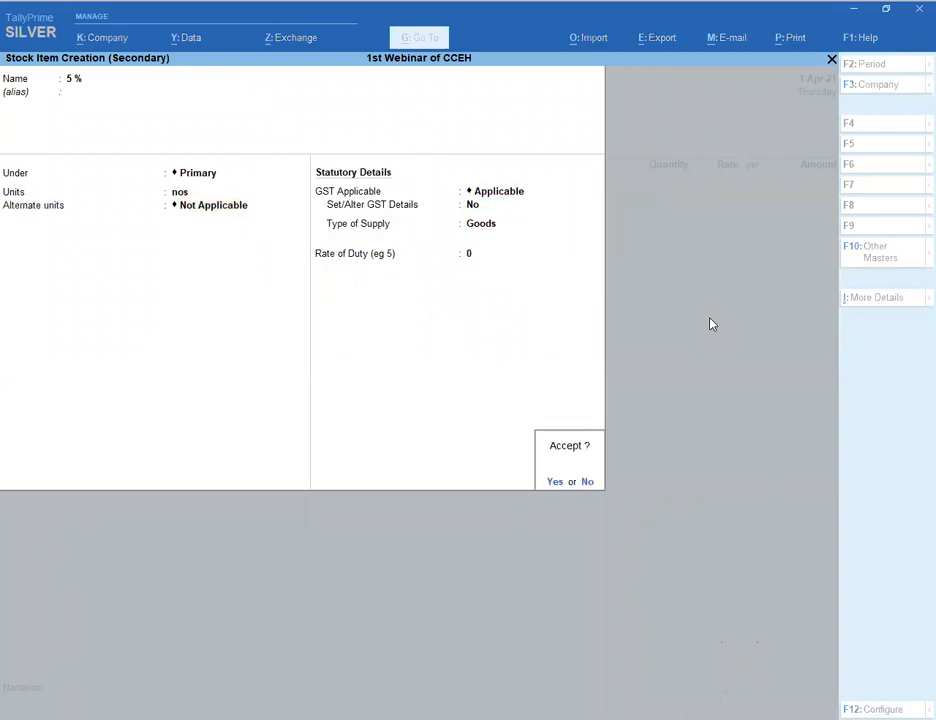
- Bill one '5 %' at 100 and add S GST and C GST lines
key("Return")
key("Return")
type("1")
key("Return")
type("100")
key("Return")
key("Return")
key("Return")
key("Return")
type("s")
key("Return")
key("Return")
type("c")
key("Return")
key("Return")
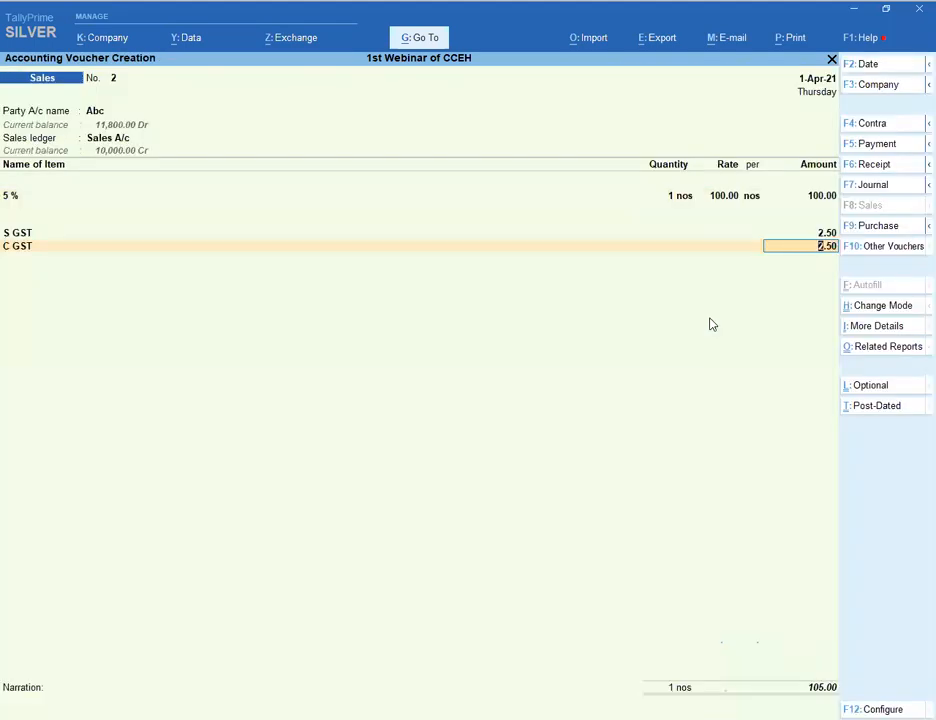
key("Return")
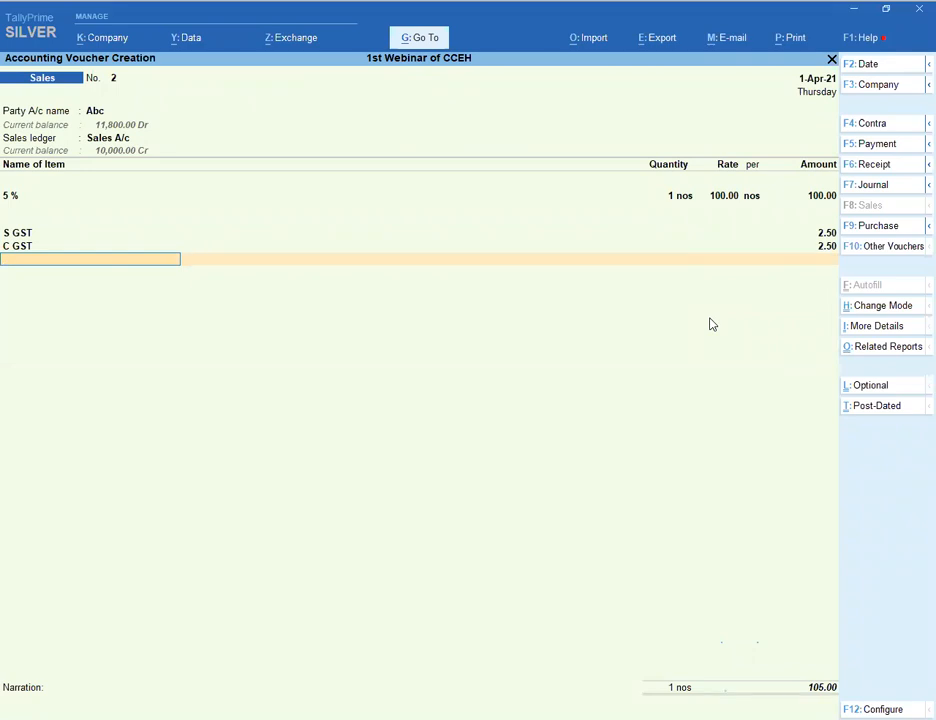
- Past the negative stock warning, add one Computer at rate 100
key("ctrl+a")
left_click(822, 196)
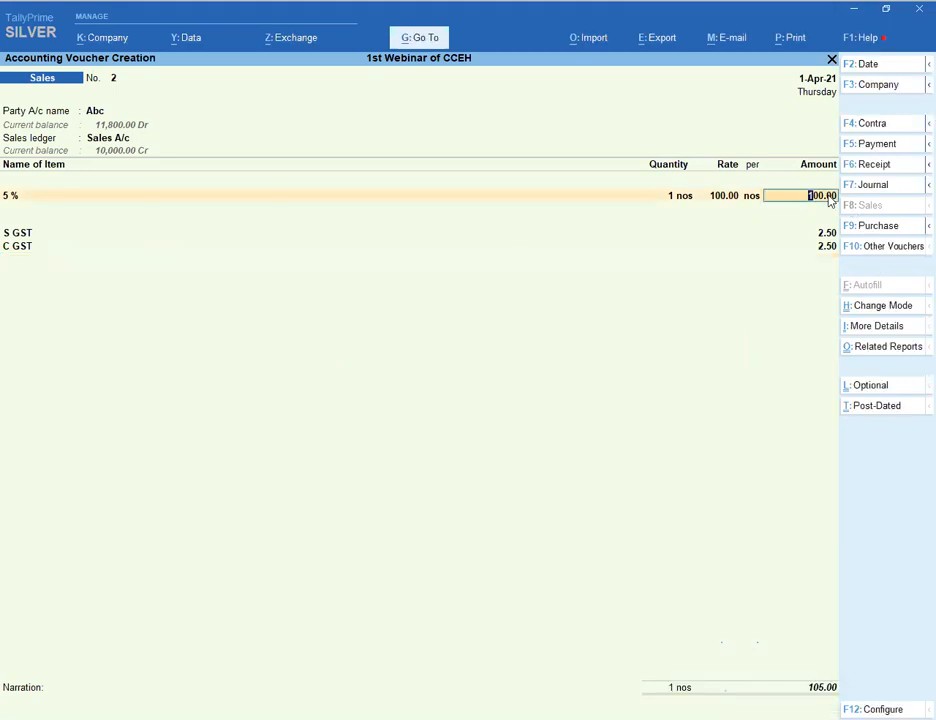
key("Return")
key("Return")
key("Return")
type("1 nos")
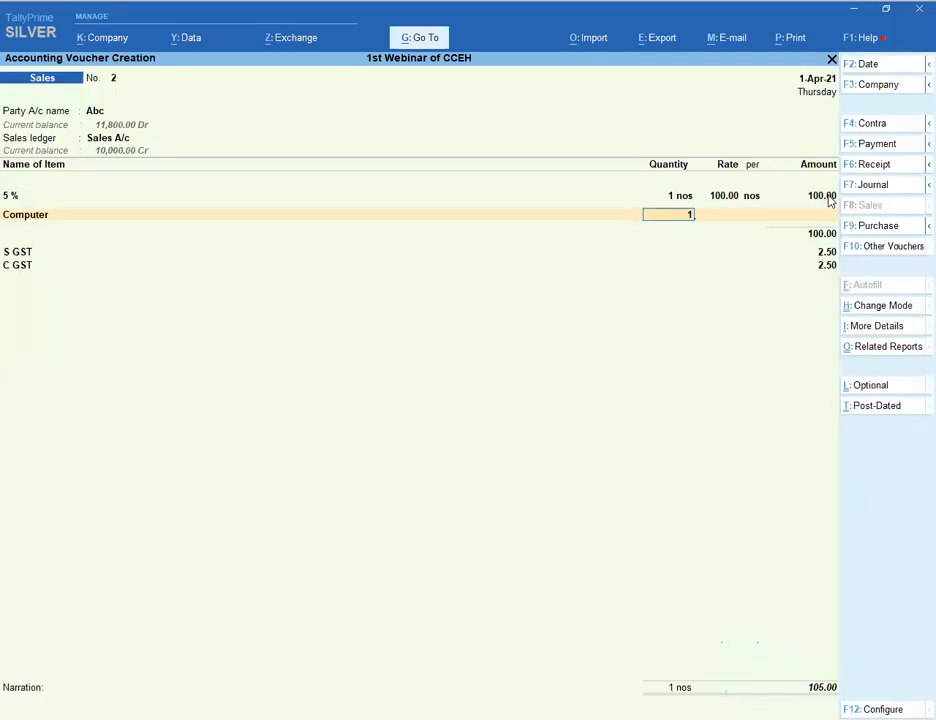
key("Return")
type("100")
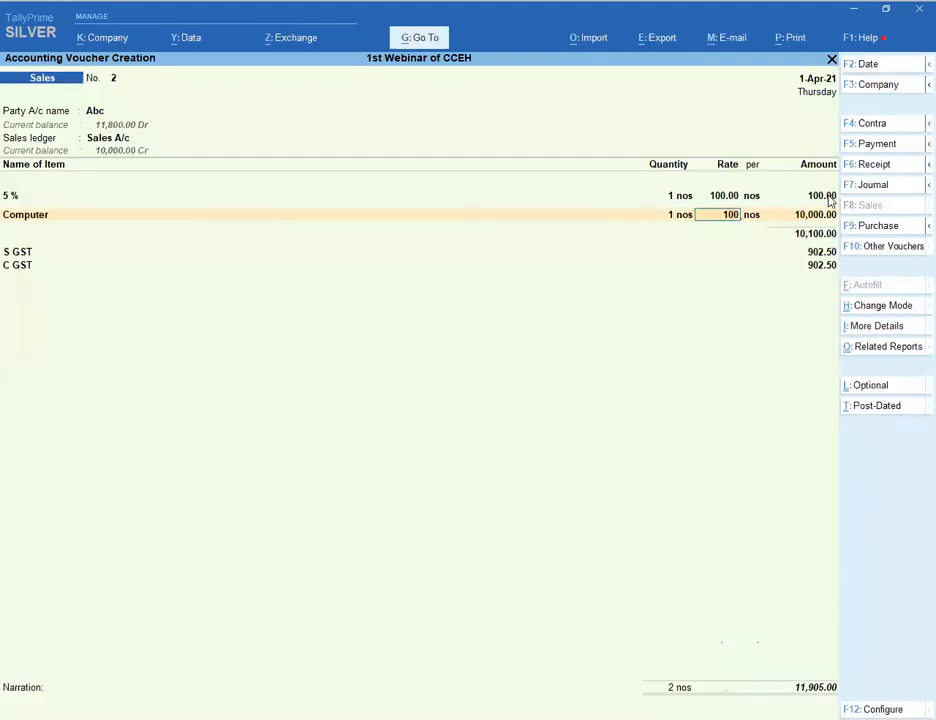
key("Return")
key("Return")
key("Return")
key("Return")
- Add S GST and C GST lines of 11.50 each and bring up printing options
key("Return")
key("Return")
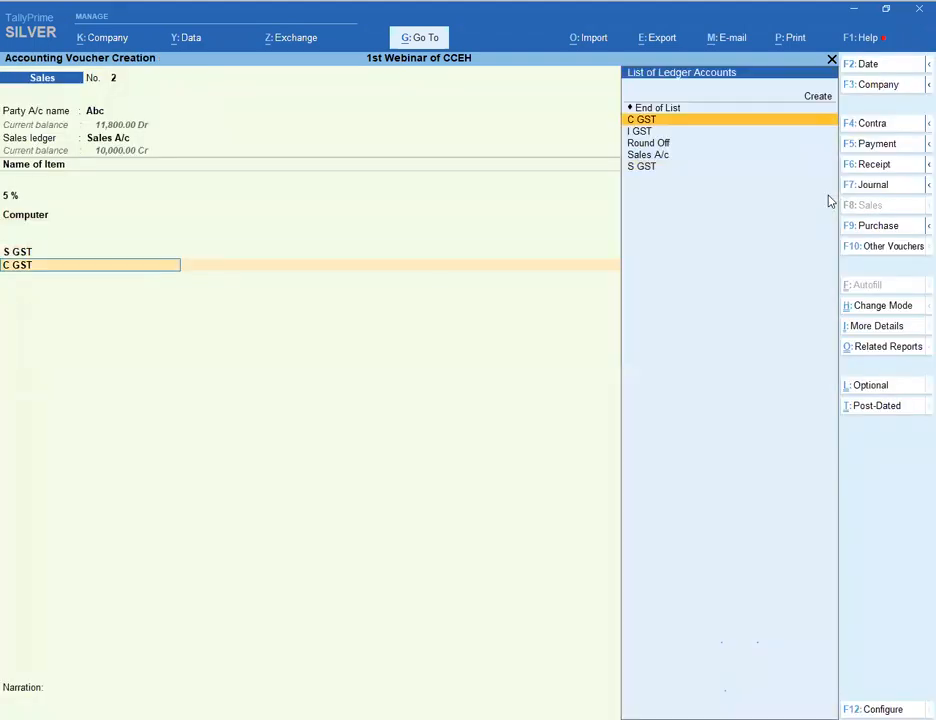
key("Return")
key("Return")
key("Return")
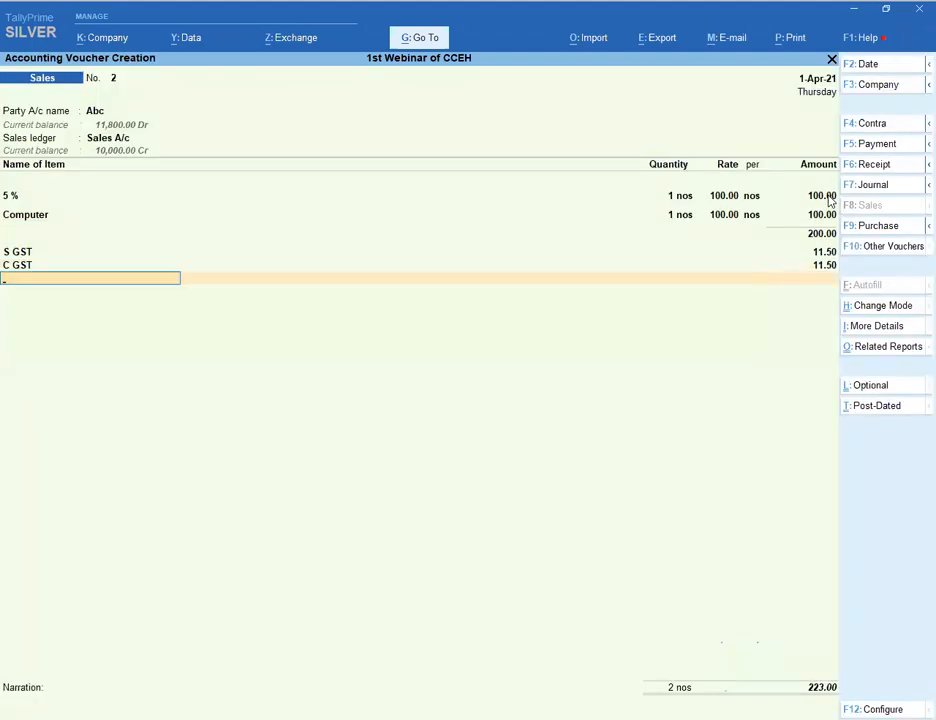
key("alt+p")
key("Return")
- Preview the current voucher as a ₹223.00 tax invoice, zoom in and out, then close it
key("i")
key("alt+z")
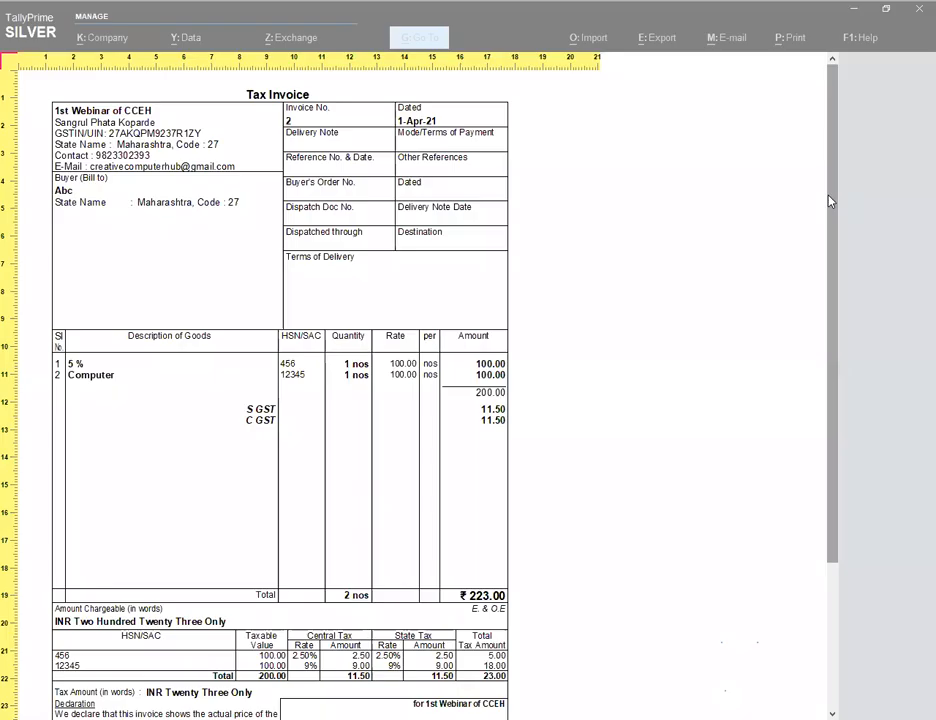
key("alt+z")
key("Escape")
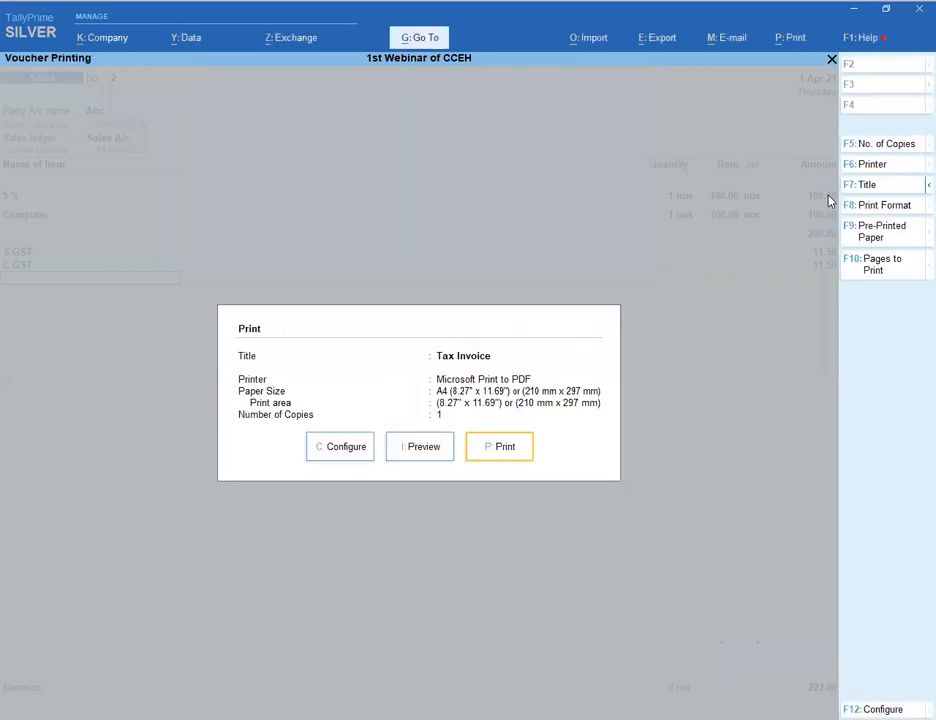
key("Escape")
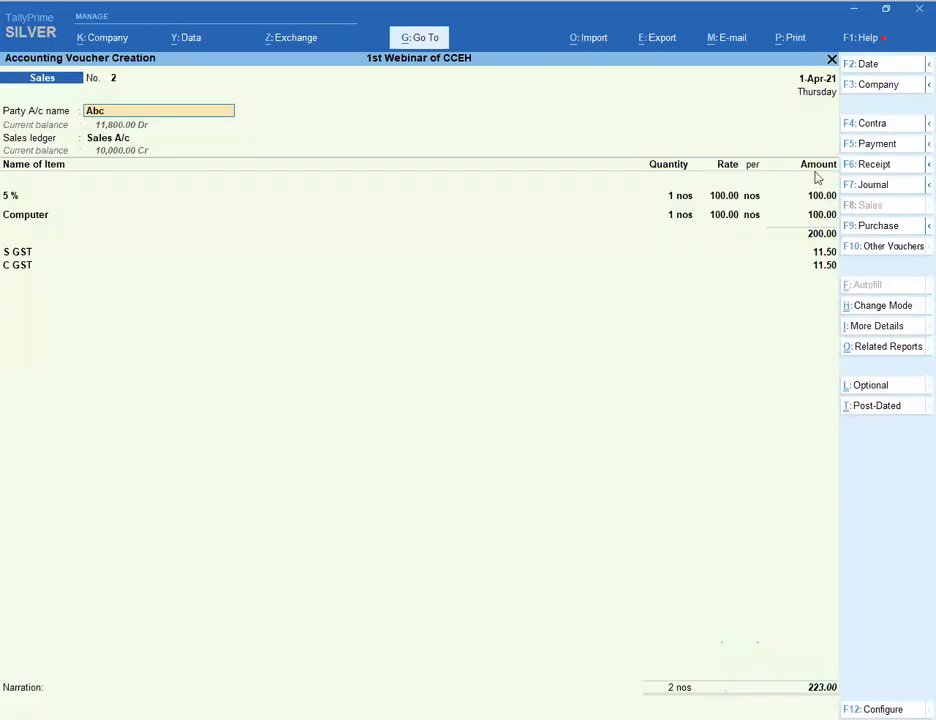
- Delete the Computer item line, leaving only '5 %' totalling 105.00
key("ctrl+a")
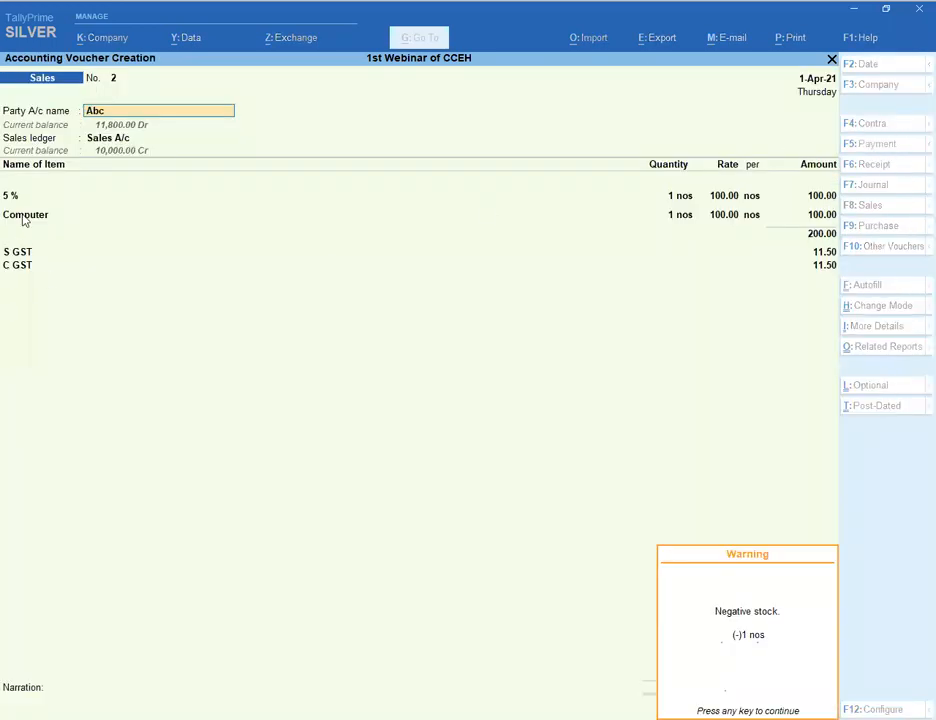
key("Return")
key("ctrl+d")
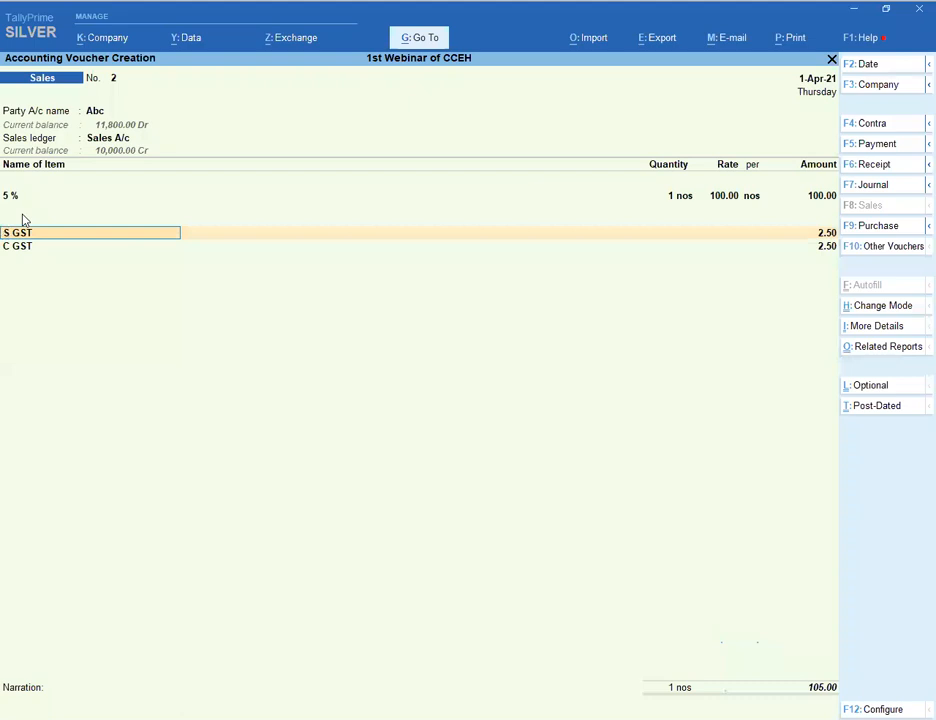
key("BackSpace")
- Abandon the sales voucher and set 'Set/alter GST rate details' to Yes in company GST details
key("Escape")
key("Return")
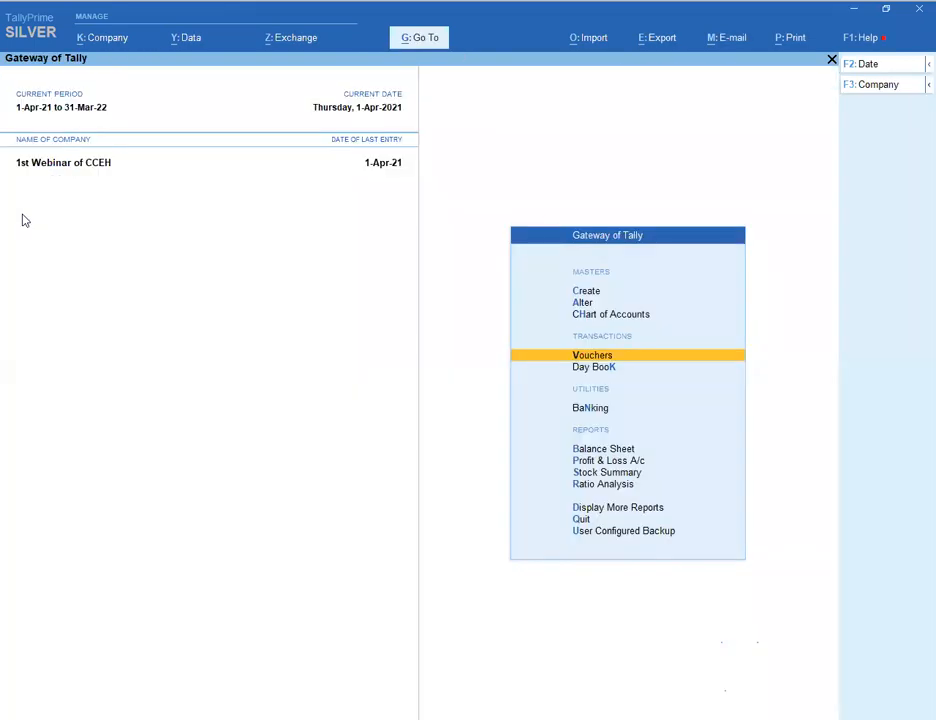
key("F11")
key("Return")
key("Return")
key("Return")
key("Return")
key("Return")
key("Return")
key("Return")
key("Return")
key("Return")
key("Return")
key("Return")
key("Return")
key("Return")
key("Return")
key("Return")
key("Return")
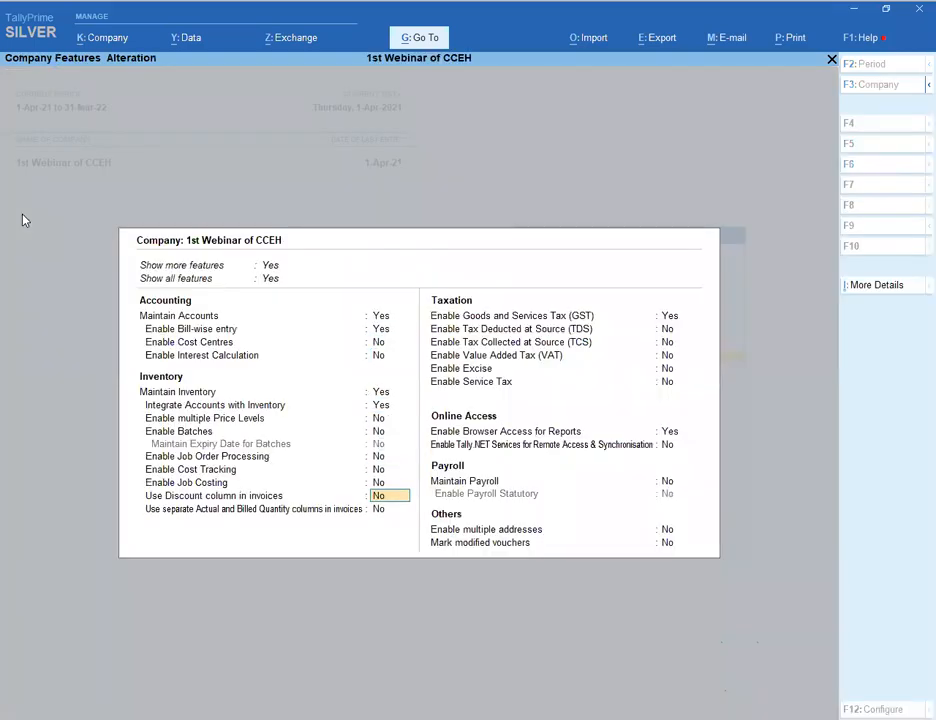
key("Return")
key("Return")
key("Return")
key("Return")
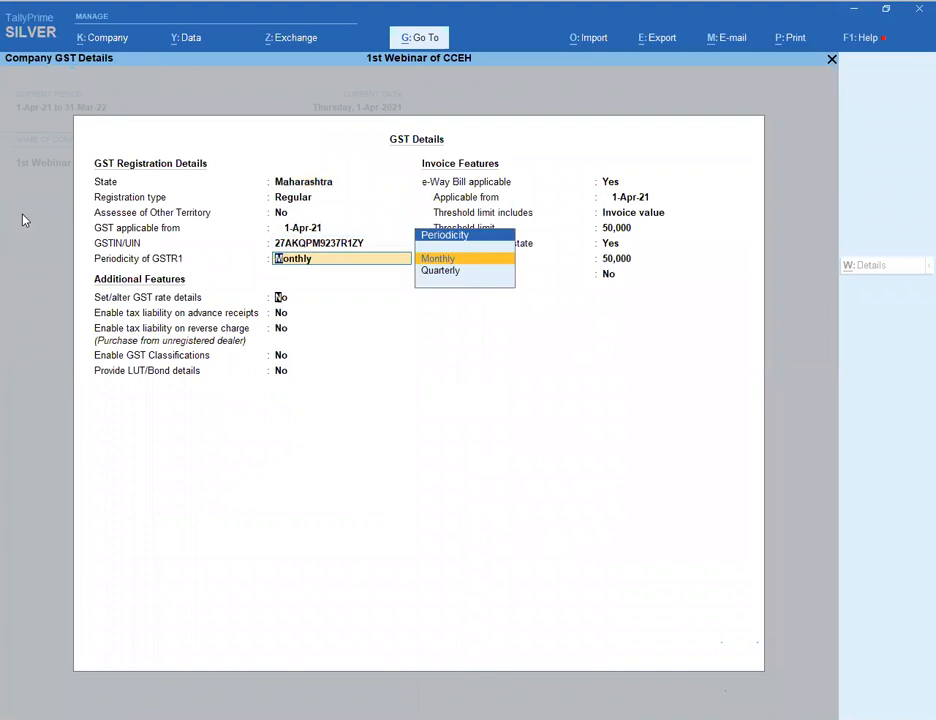
type("y")
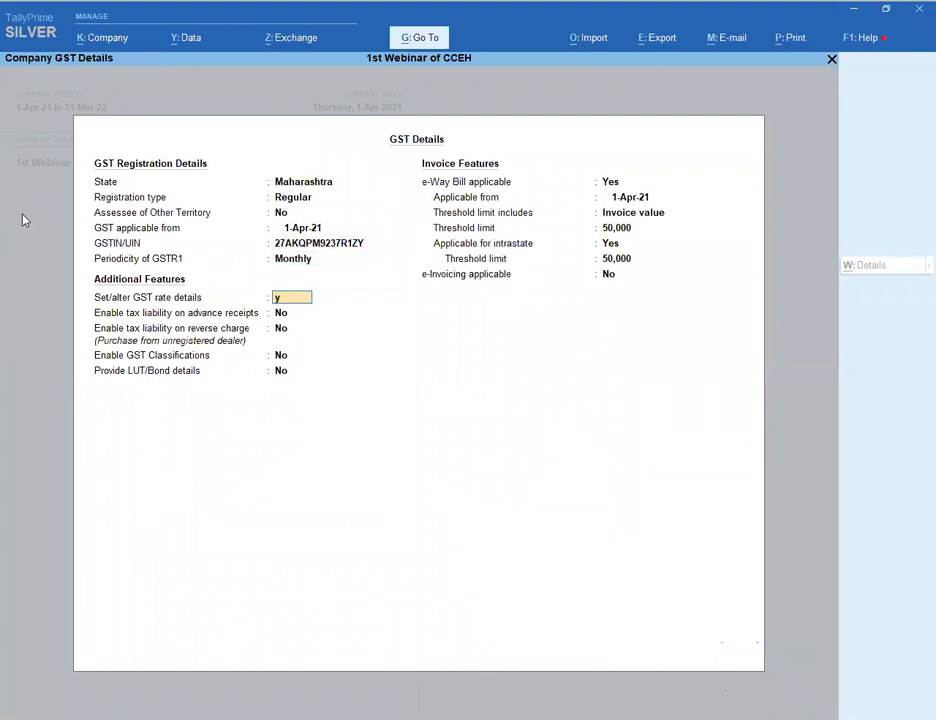
key("Return")
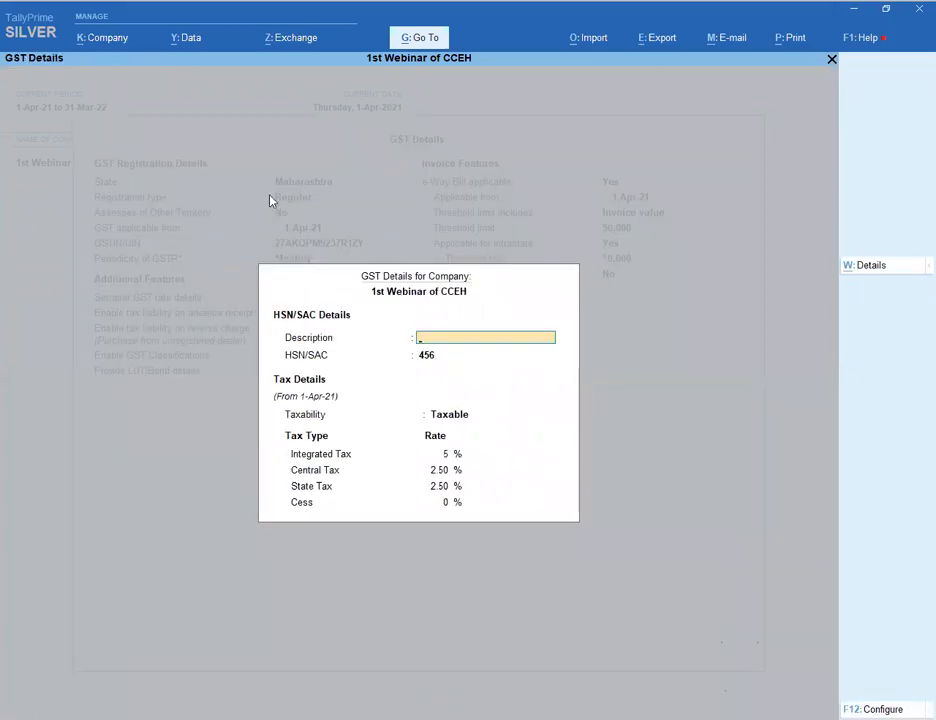
- Check the tax rate history, then accept and save the company GST settings
left_click(850, 272)
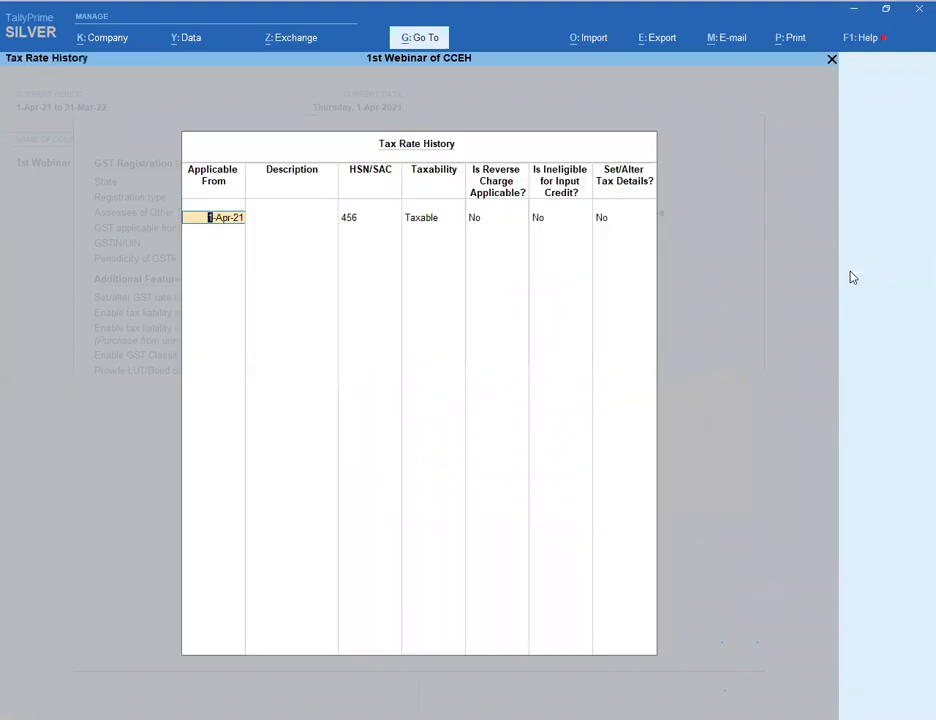
key("BackSpace")
key("Escape")
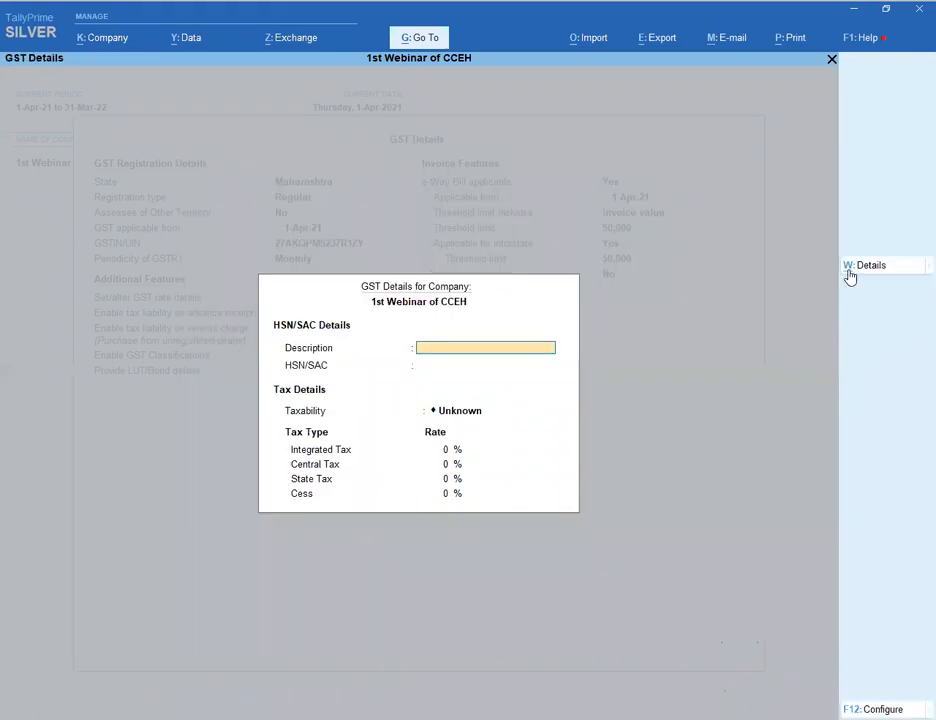
key("Escape")
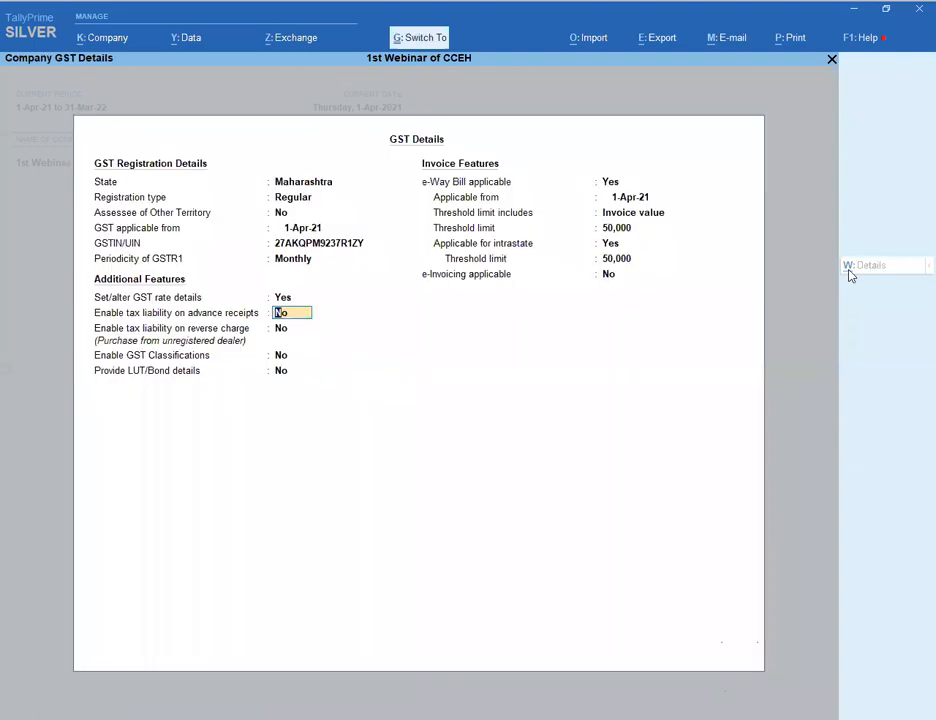
key("ctrl+a")
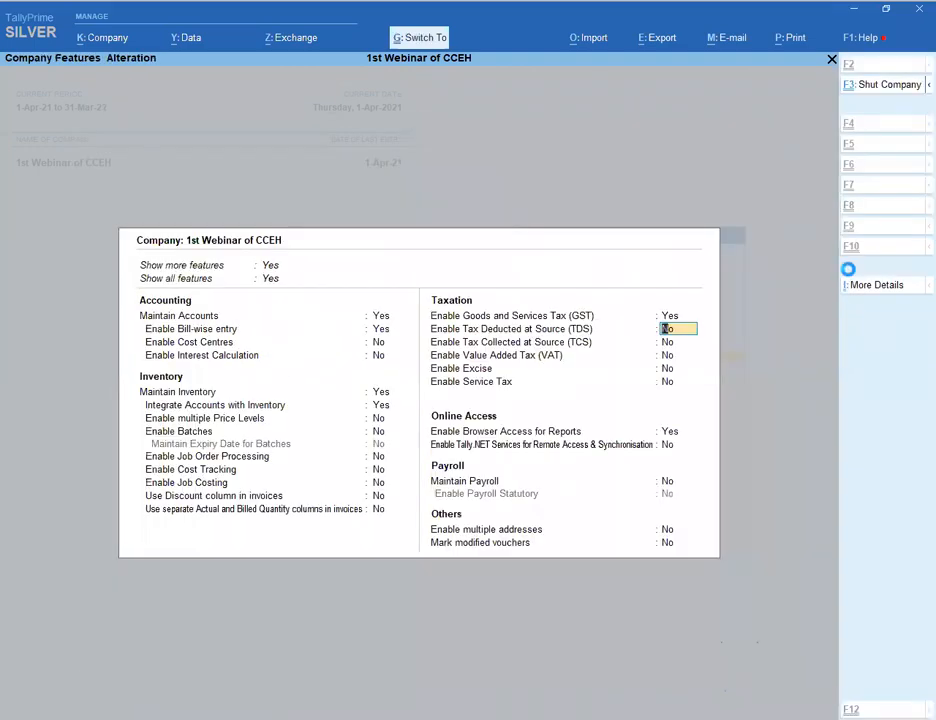
key("ctrl+a")
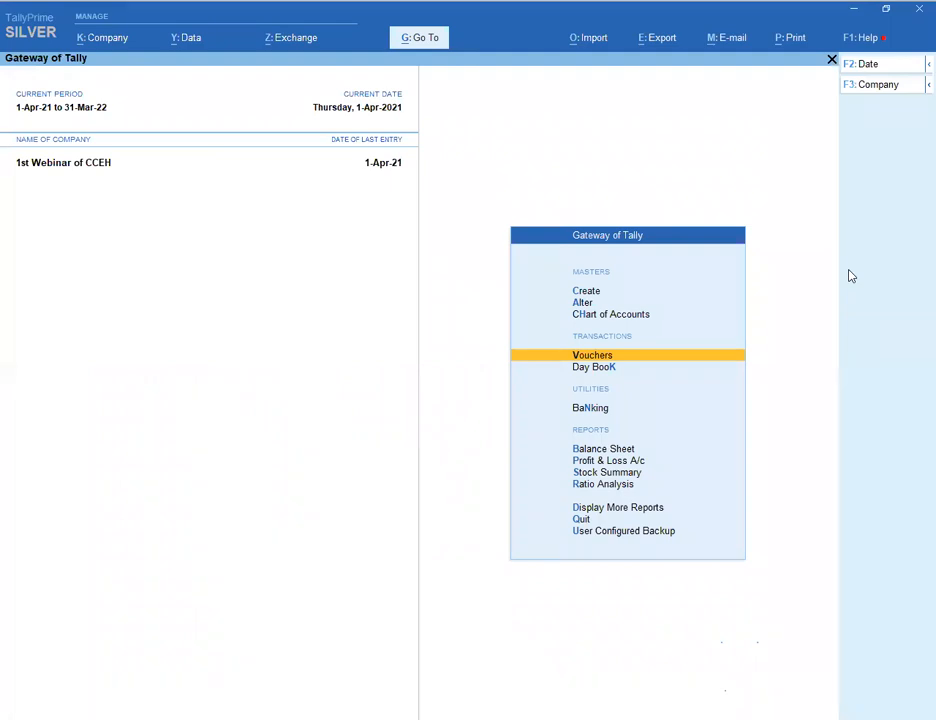
- Start Sales voucher No. 2 for party Abc, accepting dispatch and party details
key("Up")
key("Up")
key("Up")
key("Down")
key("Down")
key("Down")
key("Return")
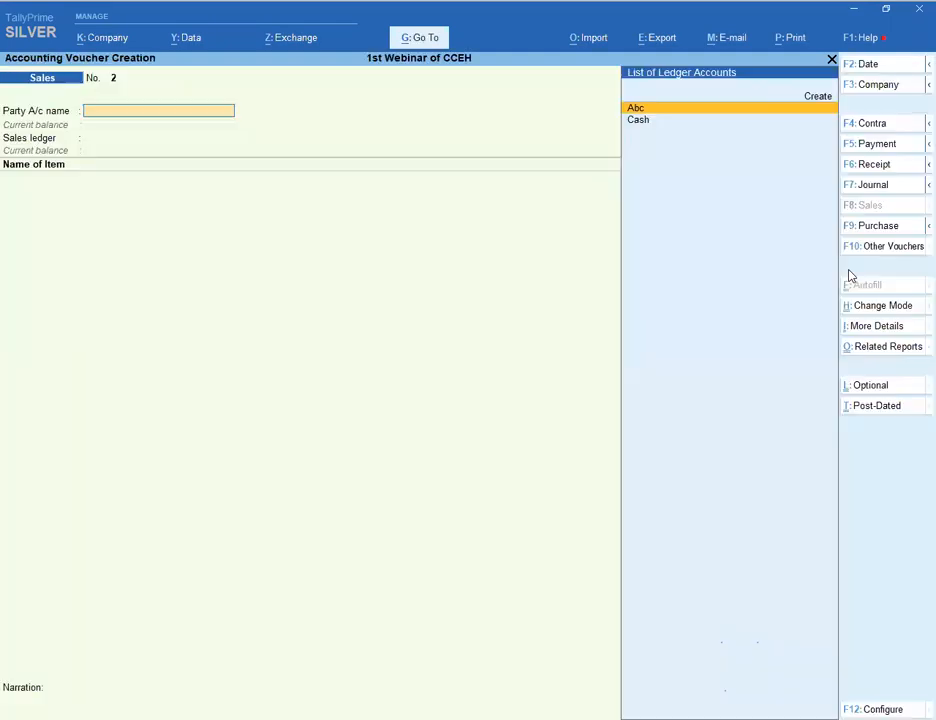
key("Return")
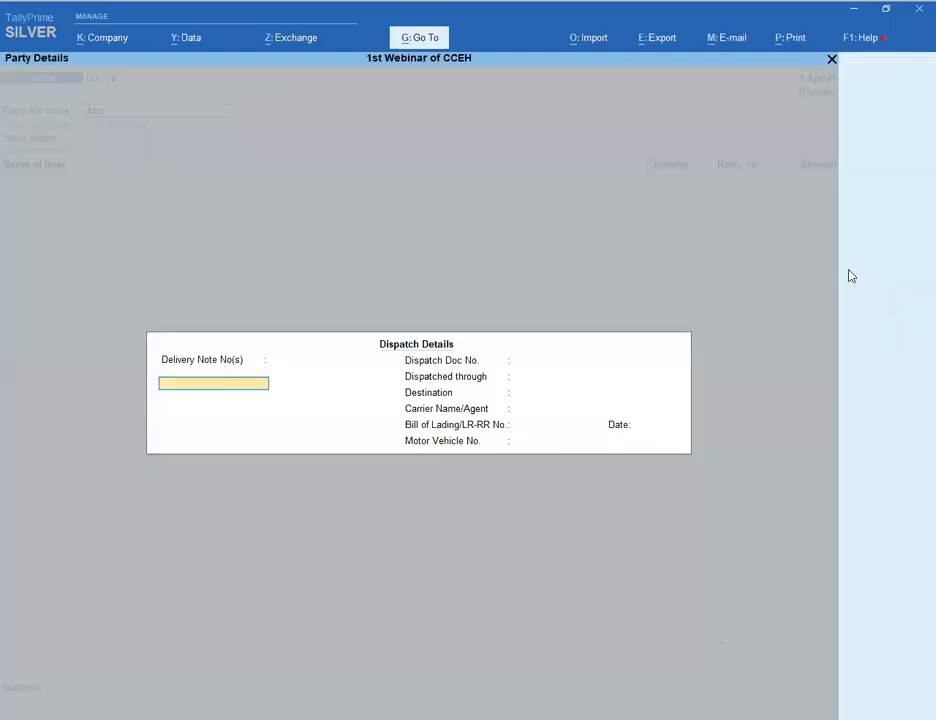
key("ctrl+a")
key("Return")
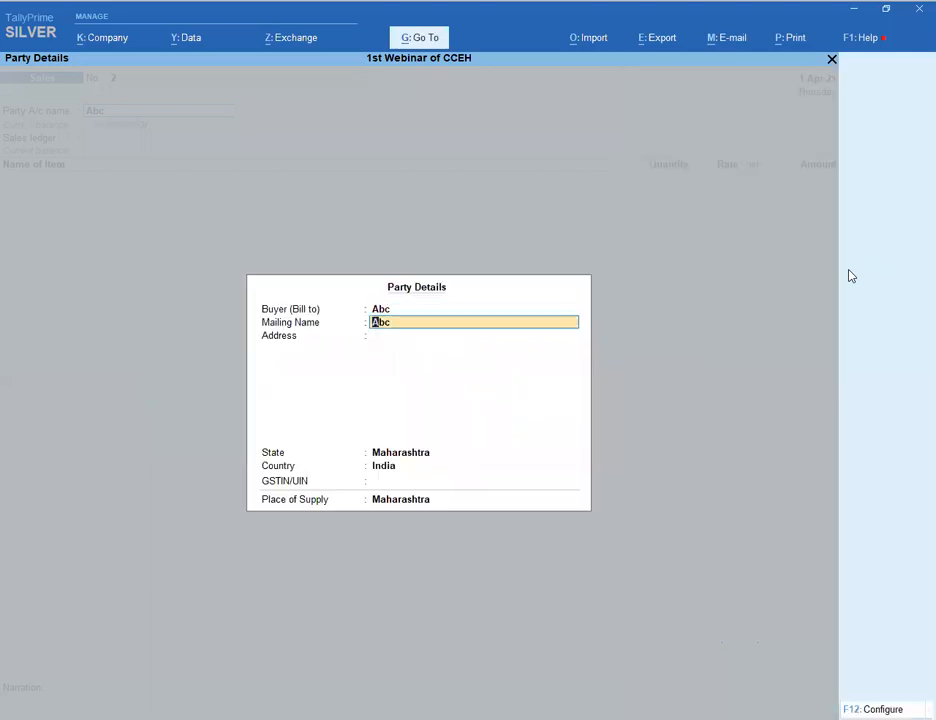
key("ctrl+a")
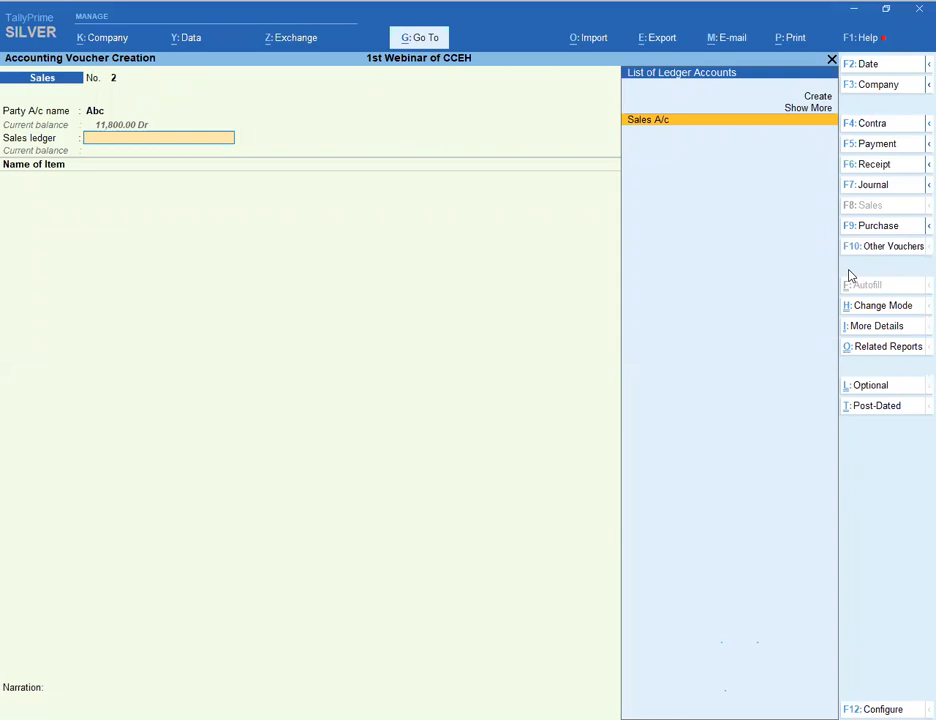
key("Up")
key("Up")
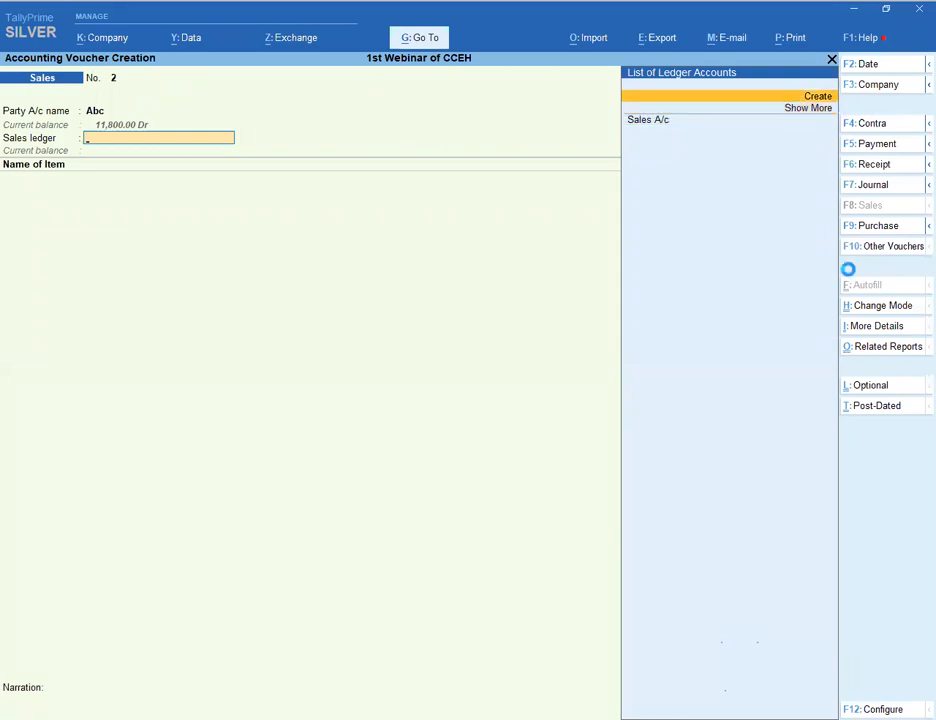
- Create ledger 'Sales 12%' under Sales Accounts, type Not Applicable, with GST details enabled
key("Return")
type("Sales")
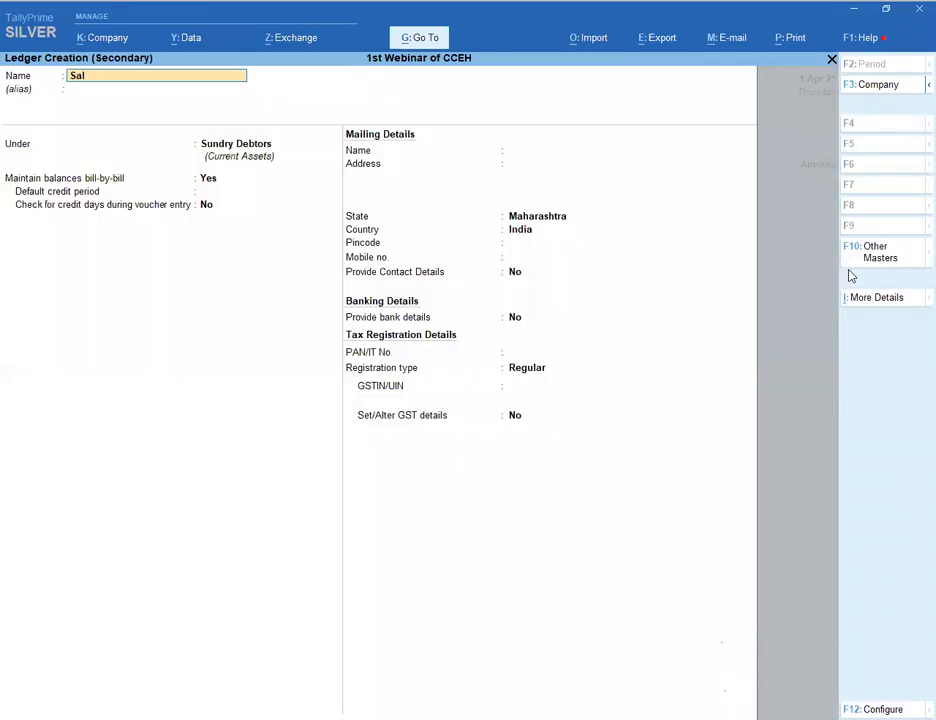
type("%")
key("Return")
type("Sa")
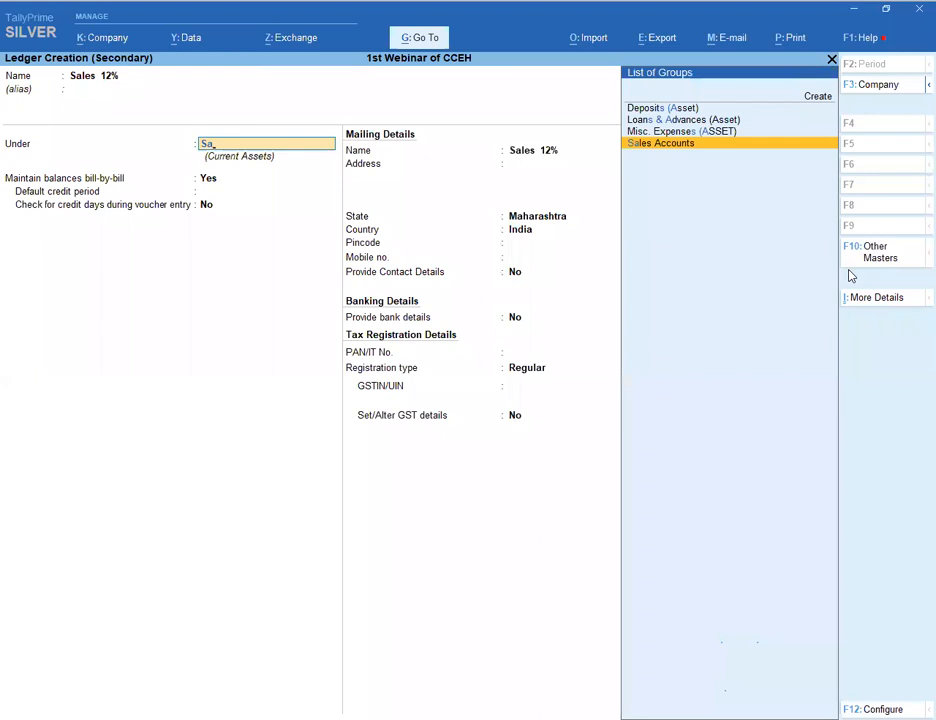
key("Return")
key("Return")
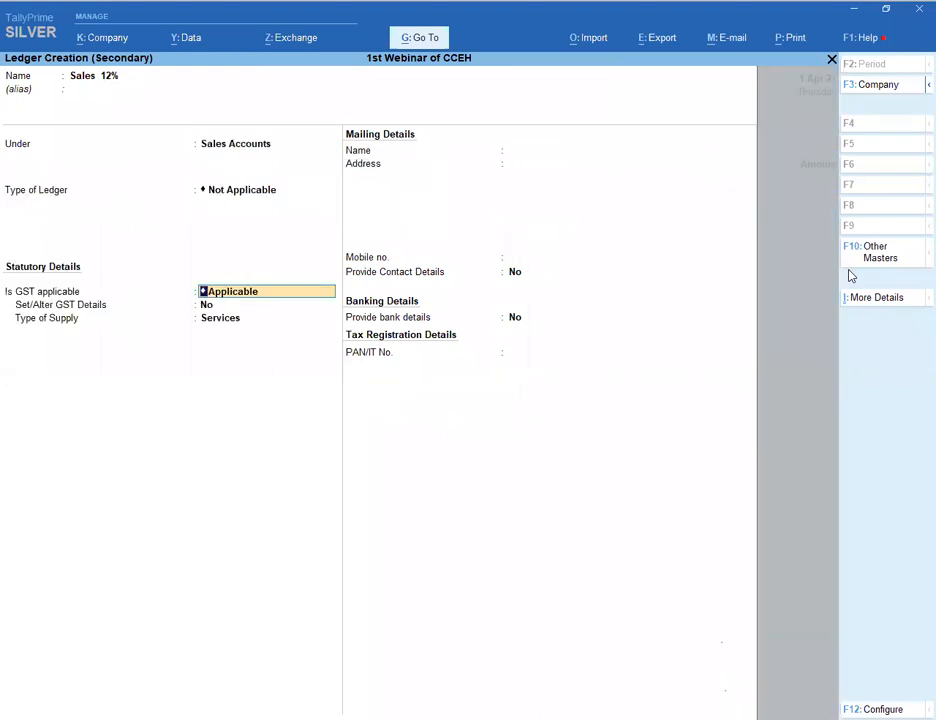
key("Return")
type("y")
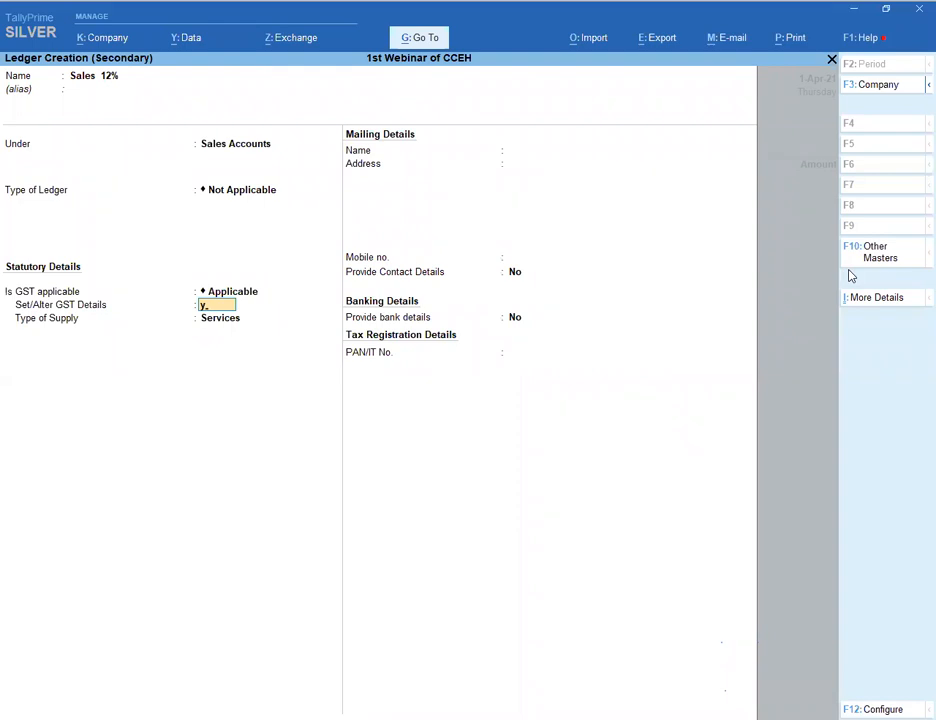
- Give it HSN/SAC 456, Sales Taxable nature and 12% integrated tax, then save it
key("Return")
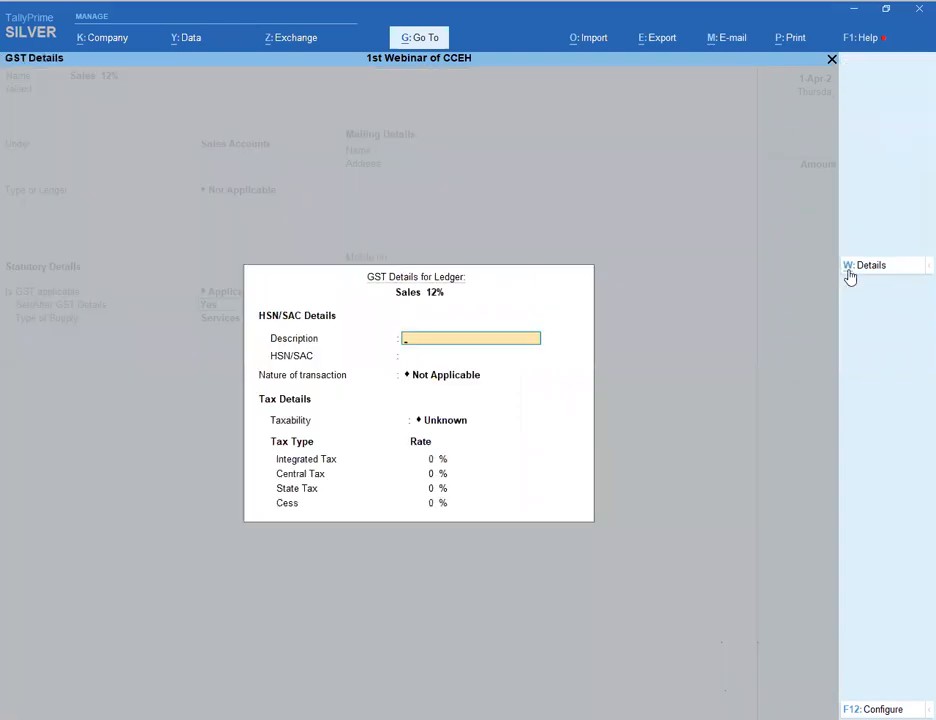
key("Return")
type("456")
key("Return")
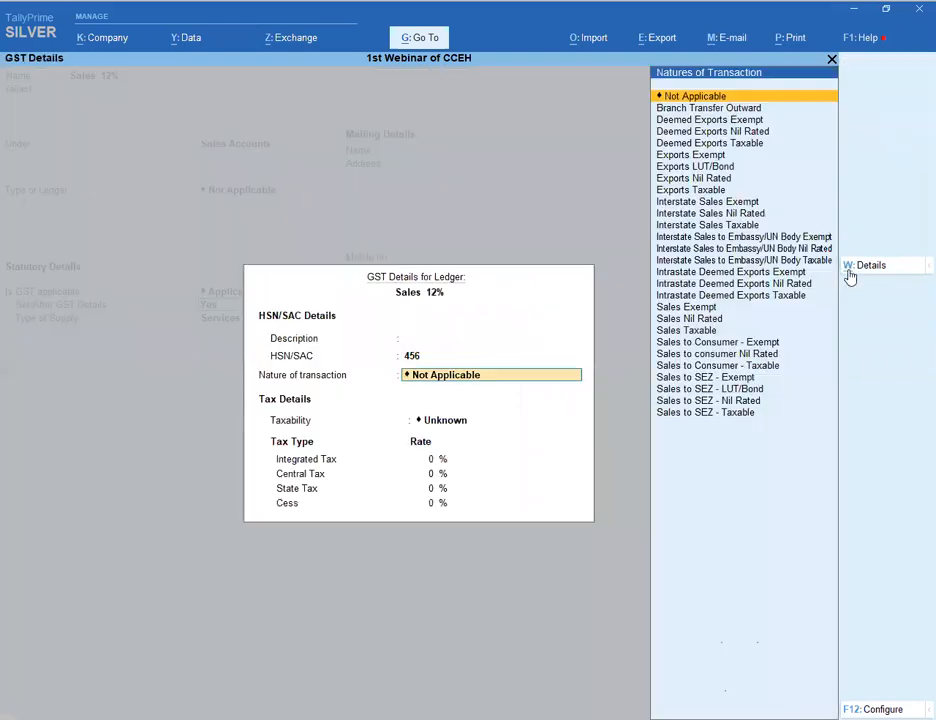
key("Down")
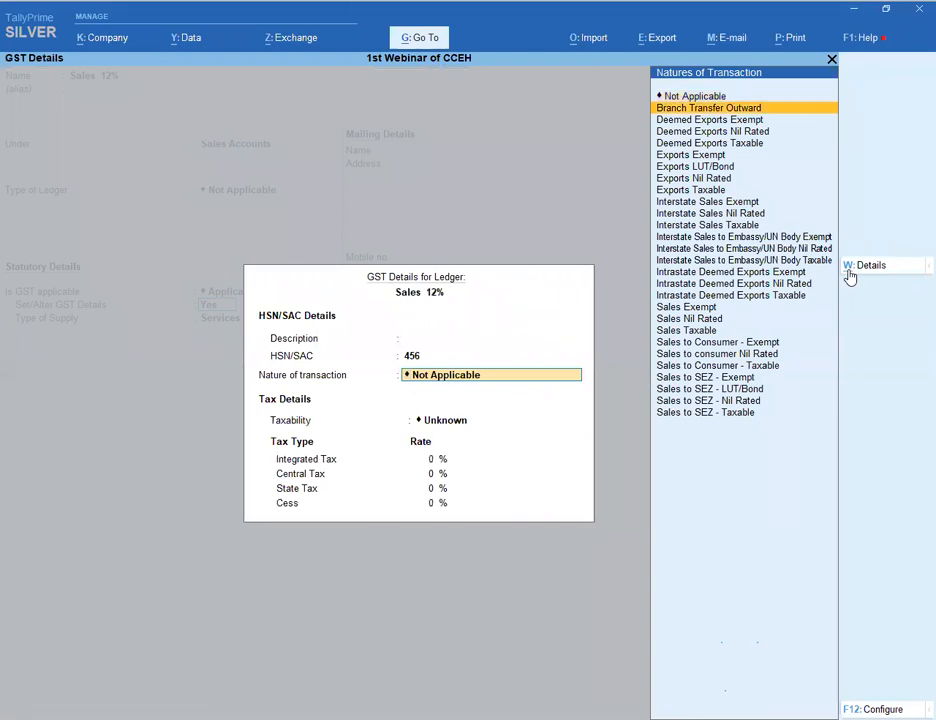
key("Down")
key("Down")
key("Down")
key("Down")
key("Down")
key("Down")
key("Down")
key("Down")
key("Down")
key("Down")
key("Down")
key("Down")
key("Down")
key("Down")
key("Down")
key("Down")
key("Down")
key("Down")
key("Down")
key("Down")
key("Up")
key("Return")
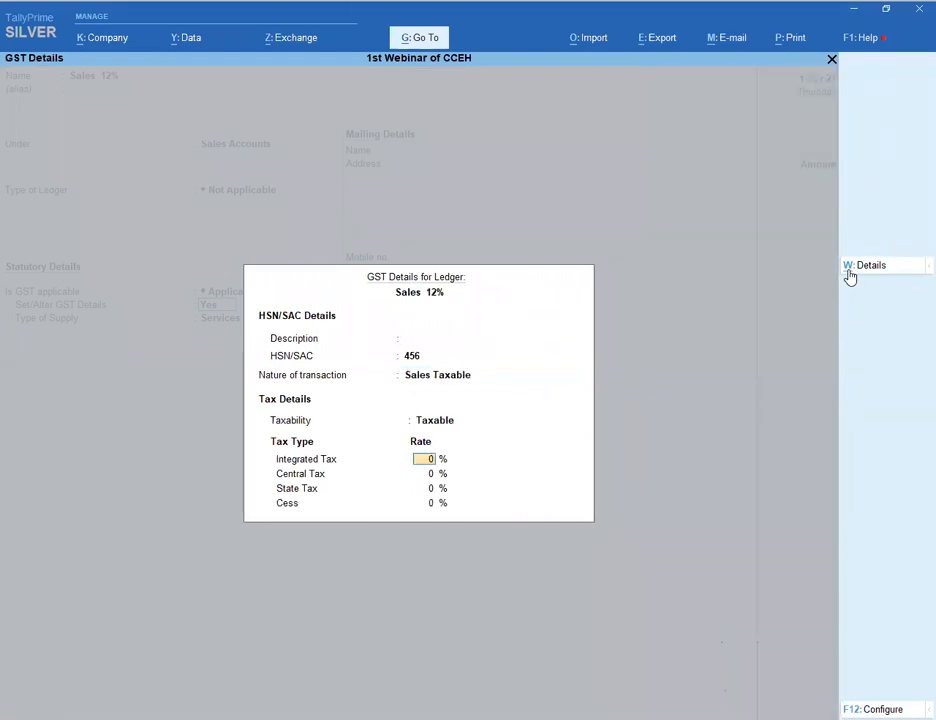
type("12")
key("Return")
key("Return")
key("Return")
key("Return")
key("Return")
key("Return")
key("Return")
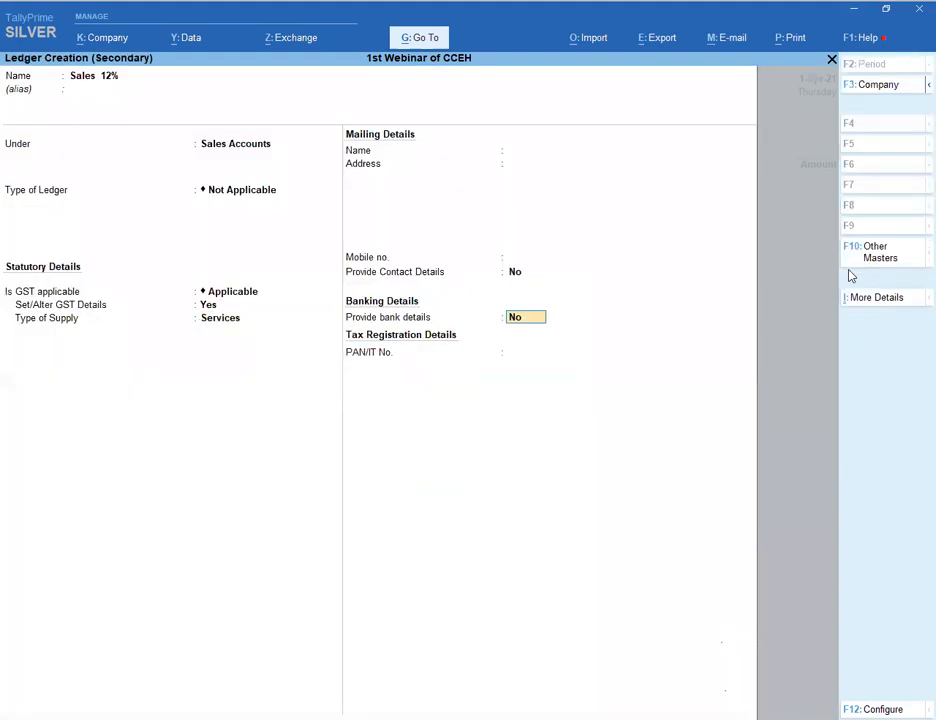
key("Return")
key("Return")
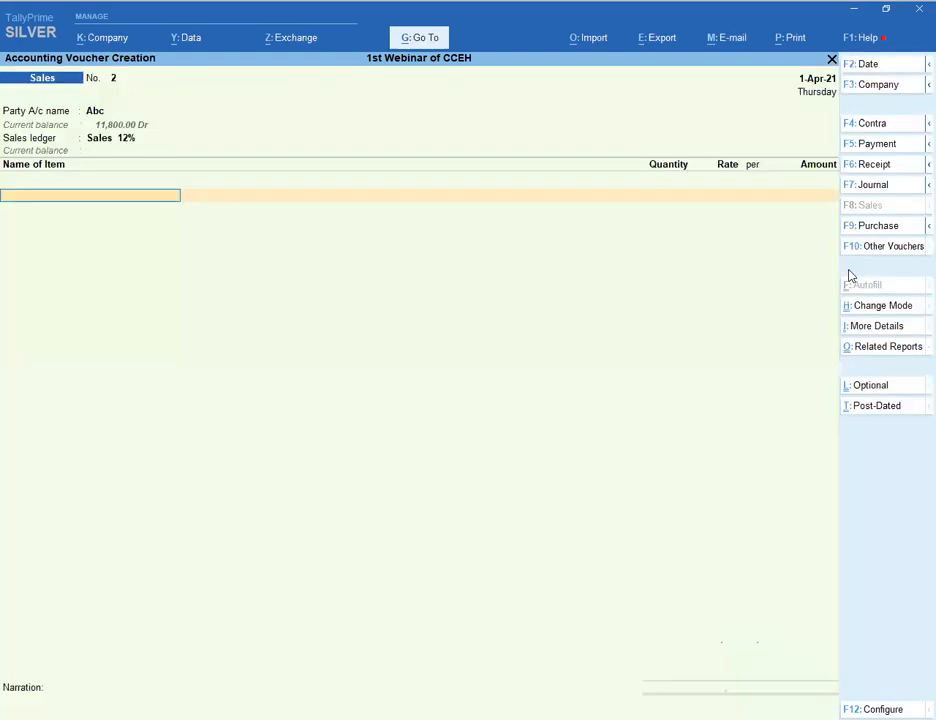
- Add the 5 % stock item to the voucher at quantity 1 and rate 100
key("Down")
key("Return")
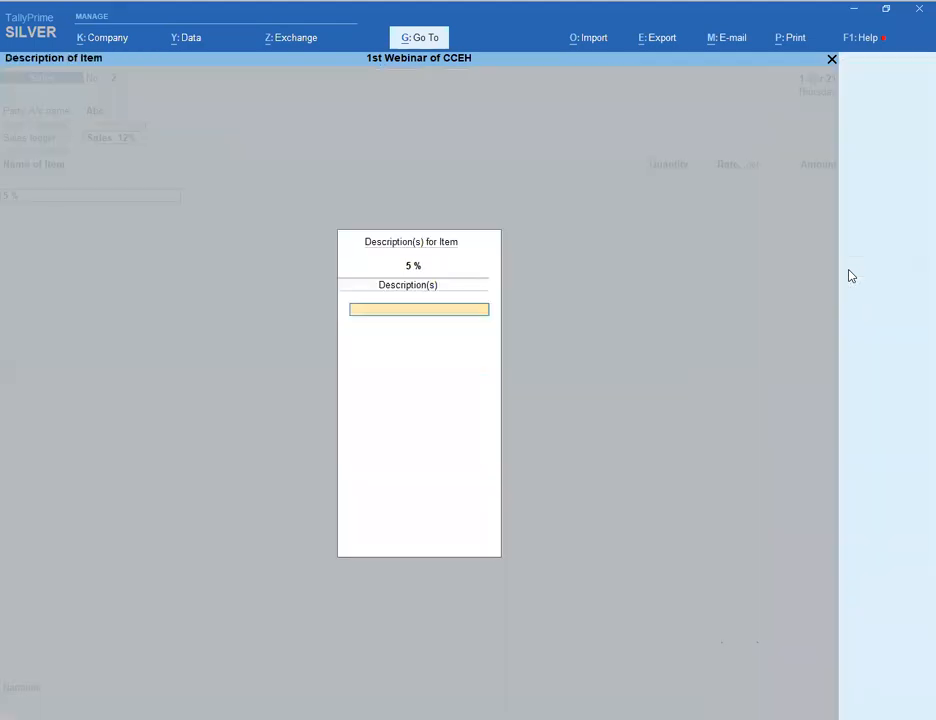
key("Return")
type("1")
key("Return")
- Add the S GST and C GST tax ledgers below the 5 % item
key("Return")
type("100")
key("Return")
key("Return")
key("Return")
key("Return")
type("sg")
key("Return")
key("Return")
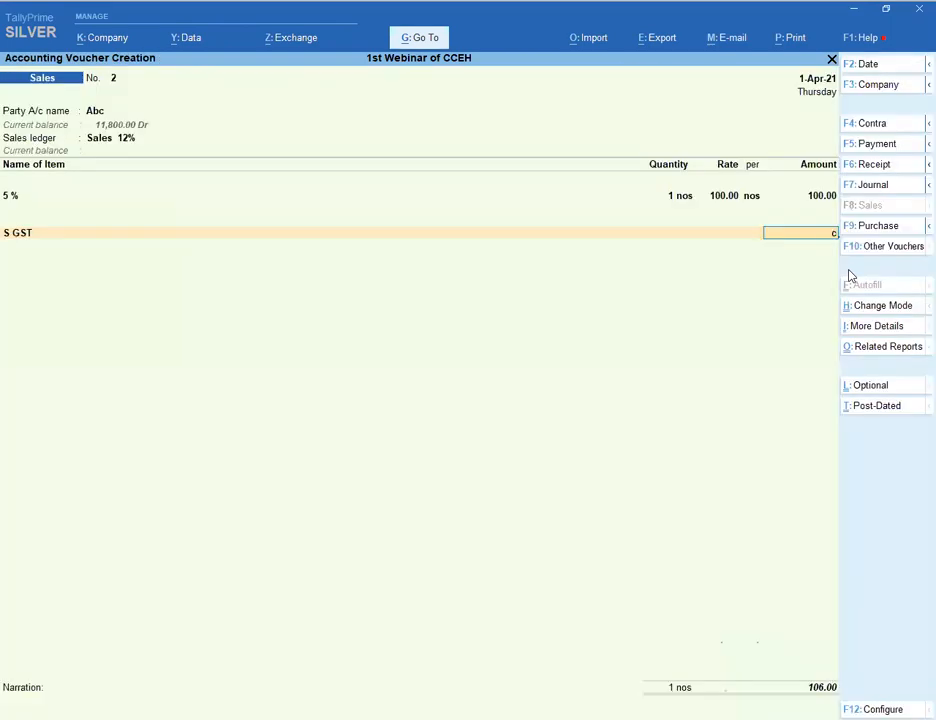
key("Return")
type("c")
key("Return")
key("Return")
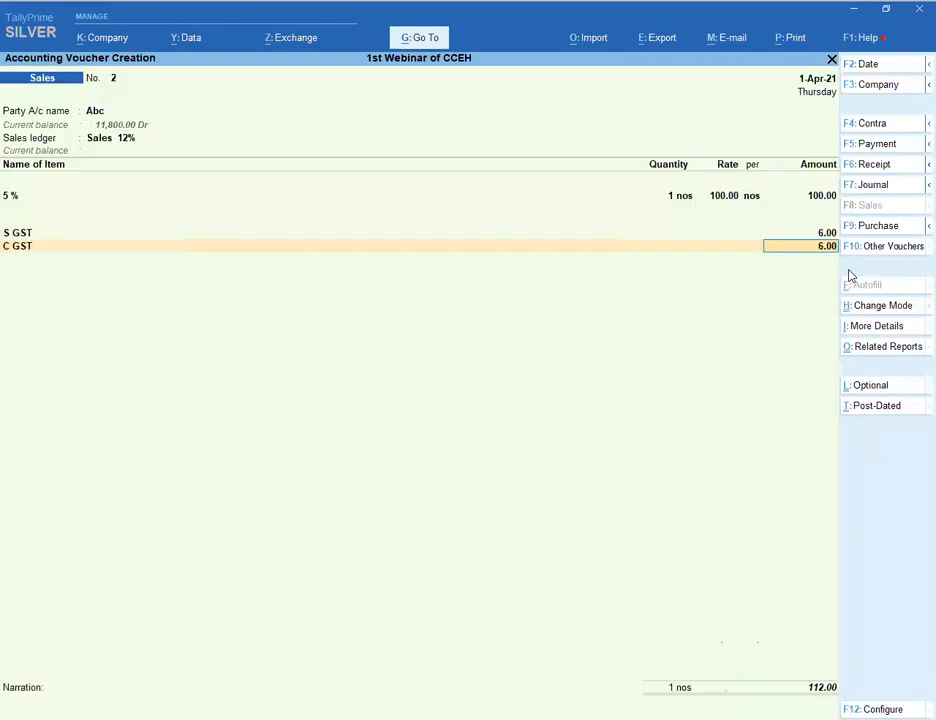
key("Return")
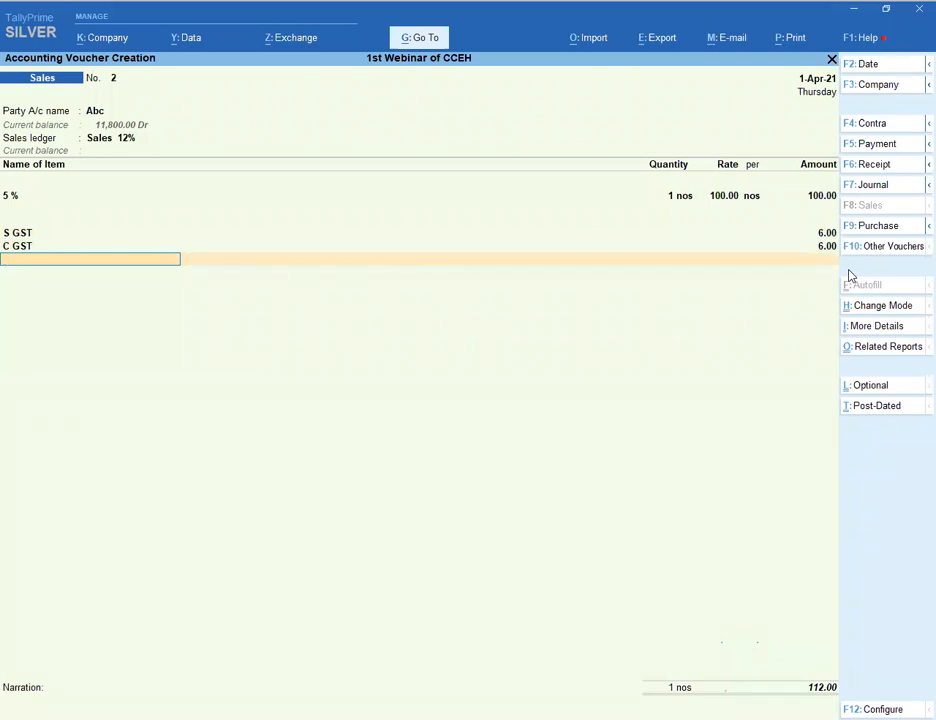
- Add Computer as a second item at quantity 1 and rate 100
key("ctrl+a")
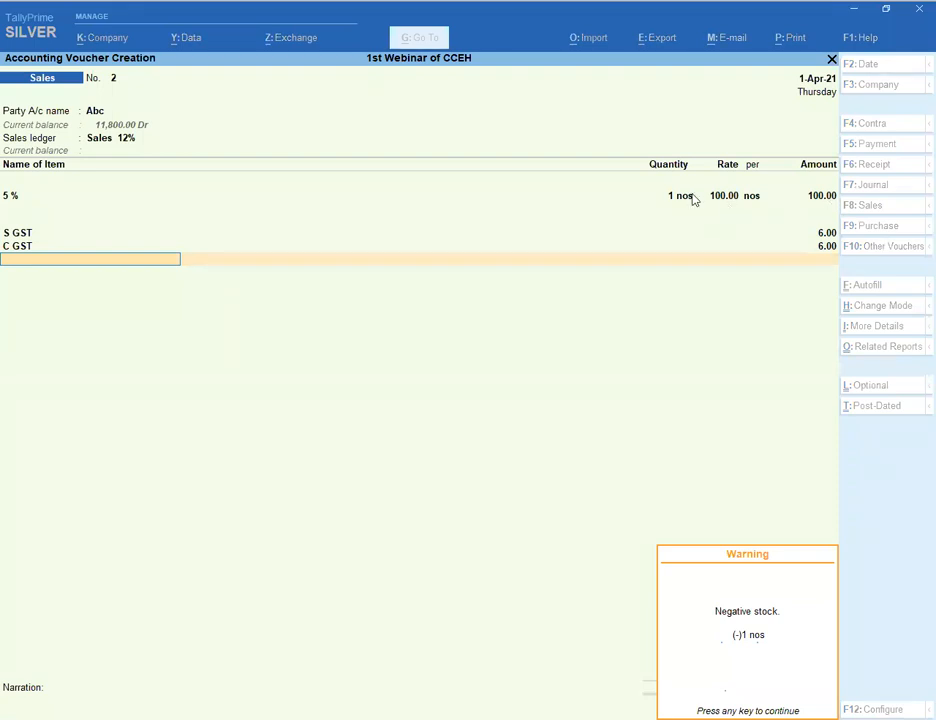
key("Return")
key("Return")
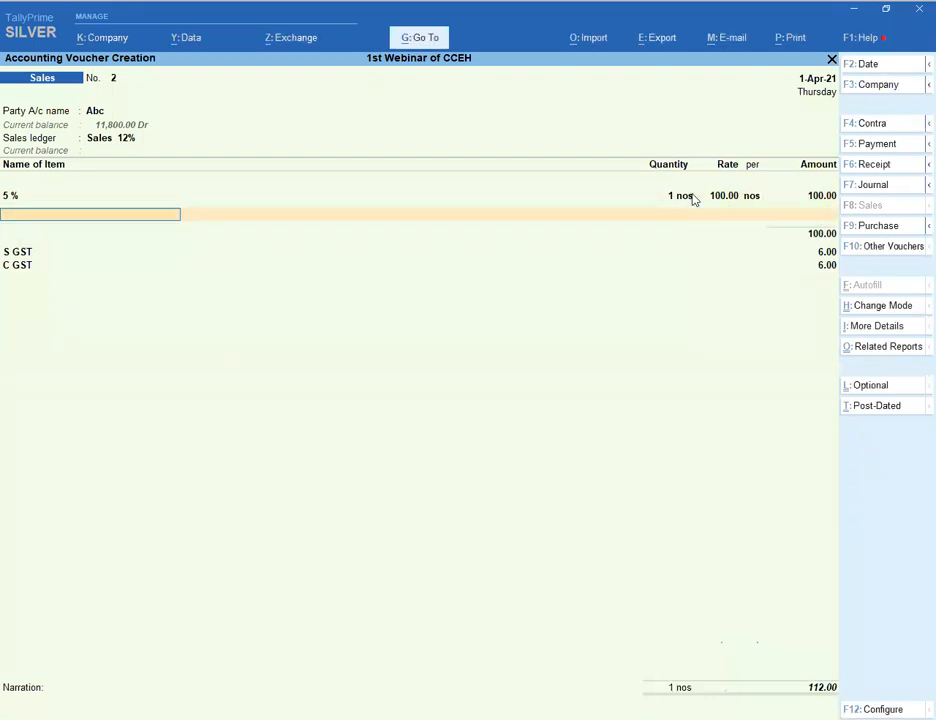
type("1")
key("Return")
key("Return")
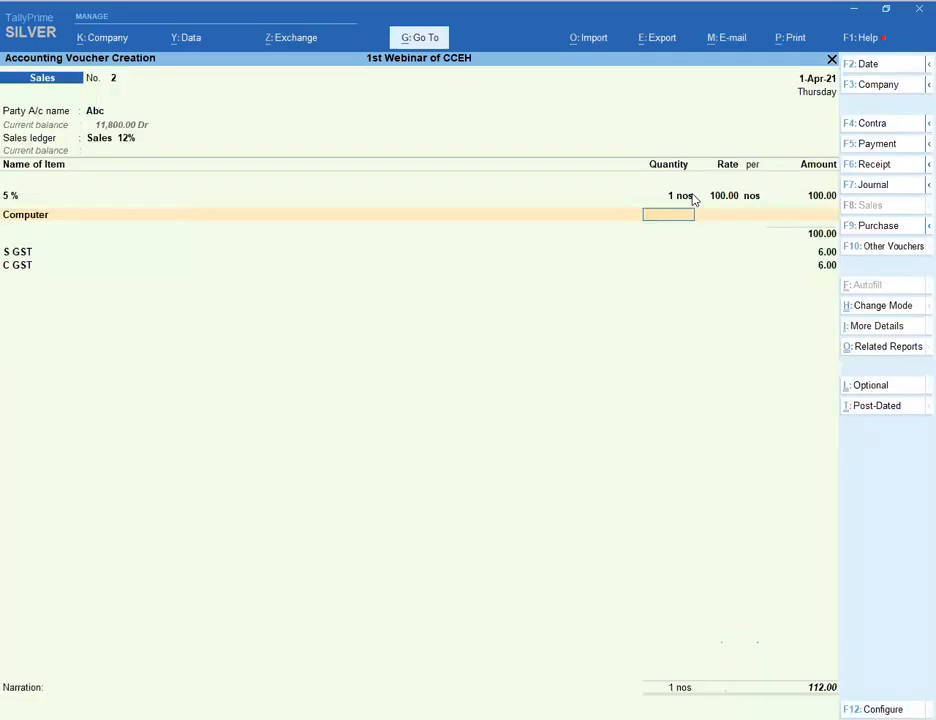
key("Return")
type("100")
key("Return")
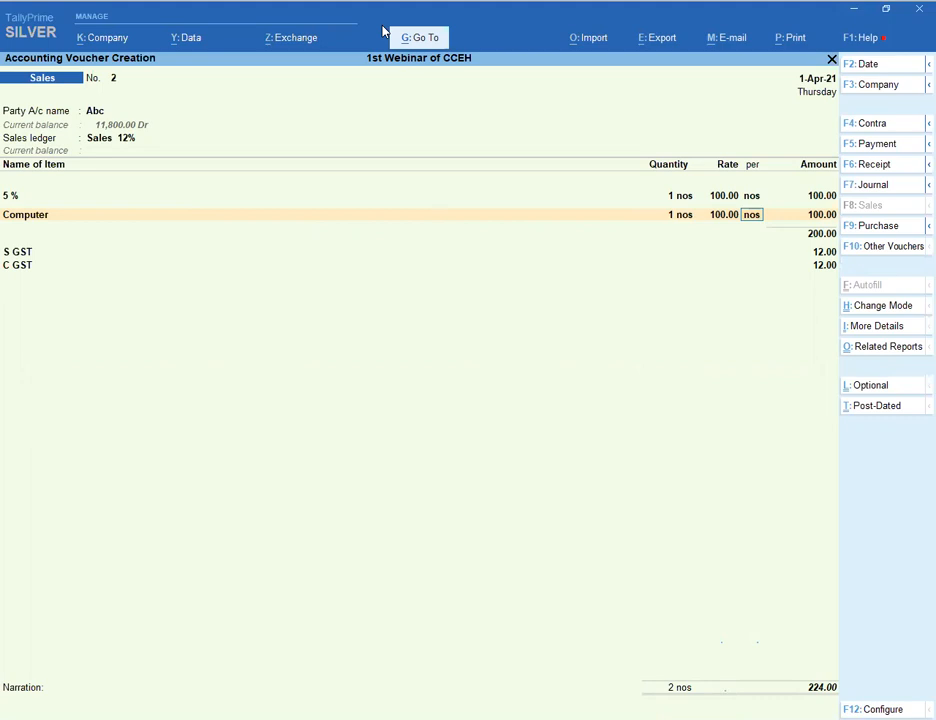
- Dismiss the popup and verify S GST and C GST of 12.00 each, totalling 224.00
left_click(383, 33)
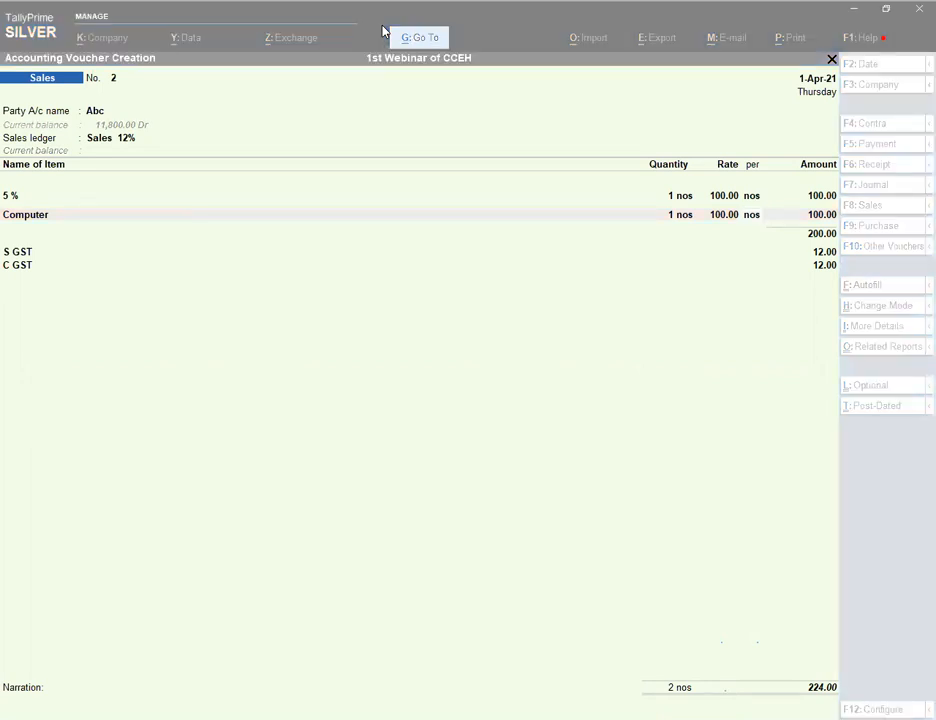
left_click(301, 330)
key("alt+g")
left_click(816, 256)
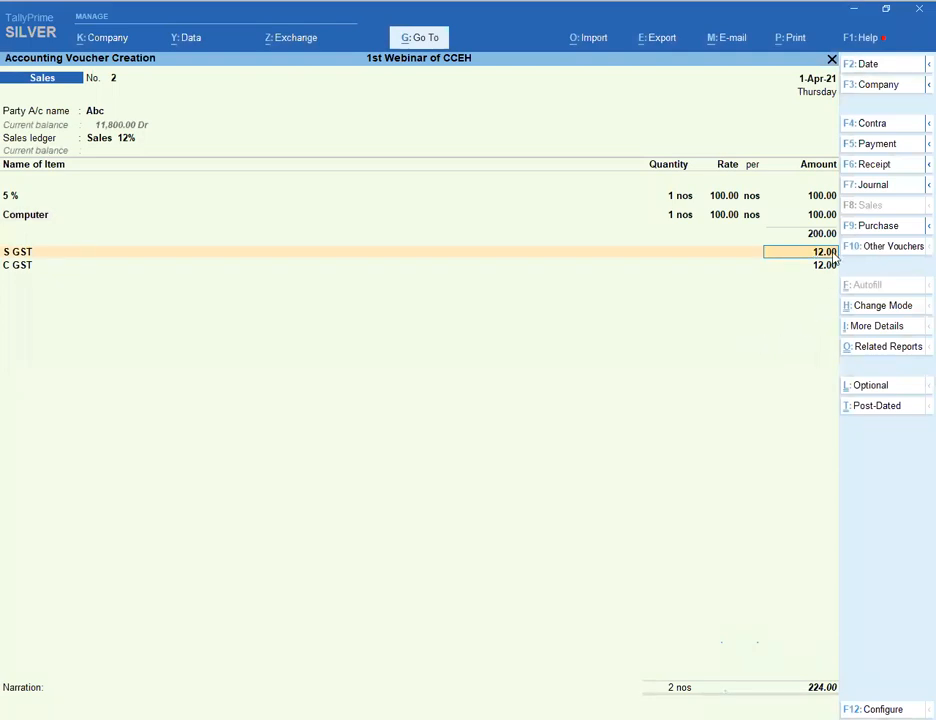
key("alt+p")
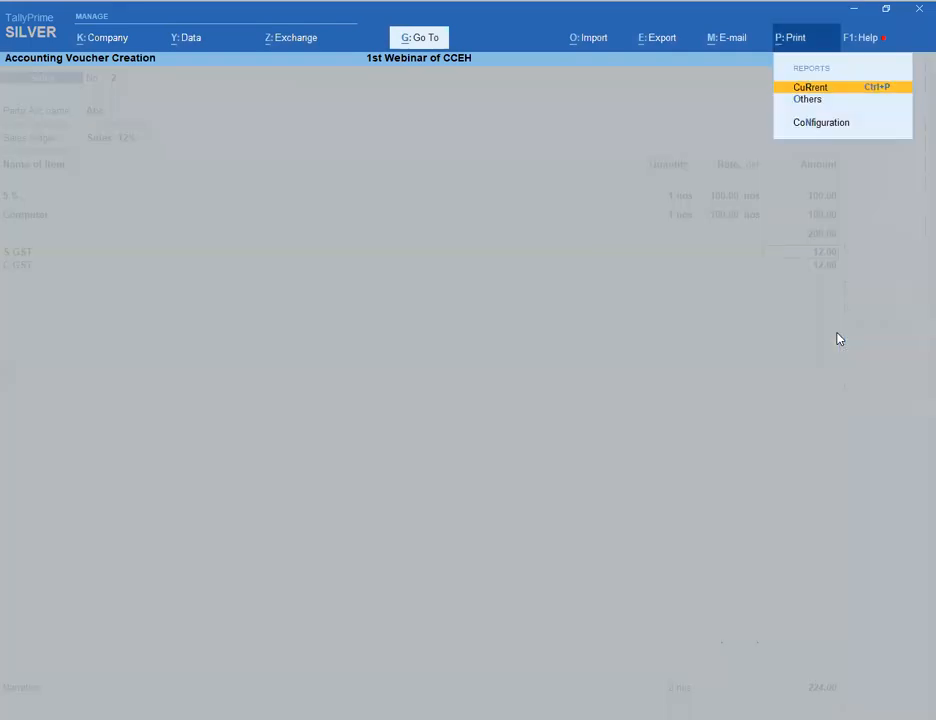
key("Return")
key("i")
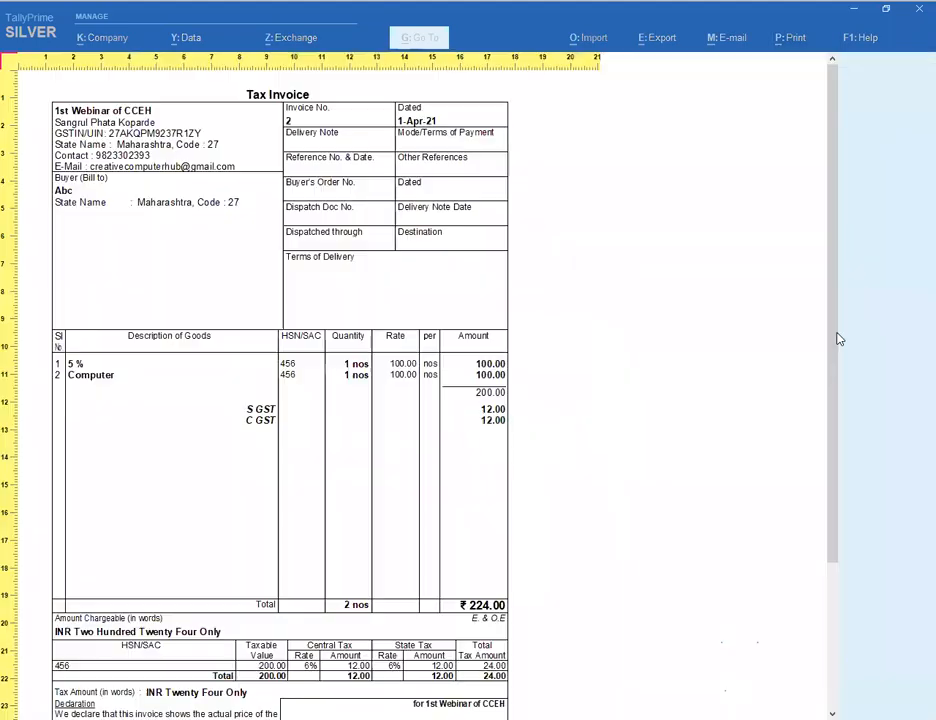
scroll(568, 462, "down", 3)
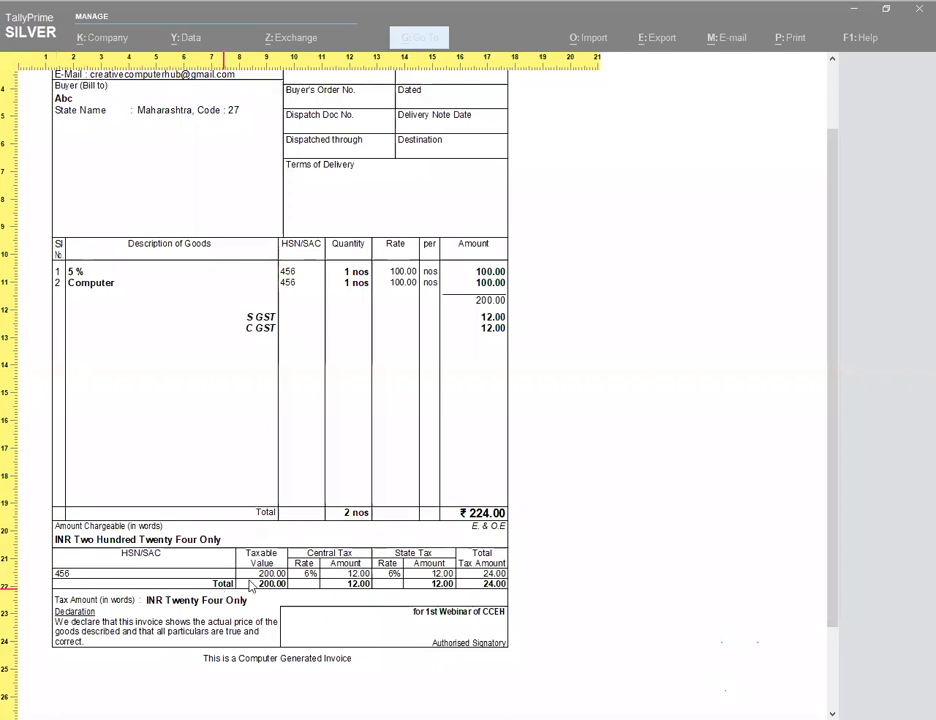
left_click(353, 404)
key("Escape")
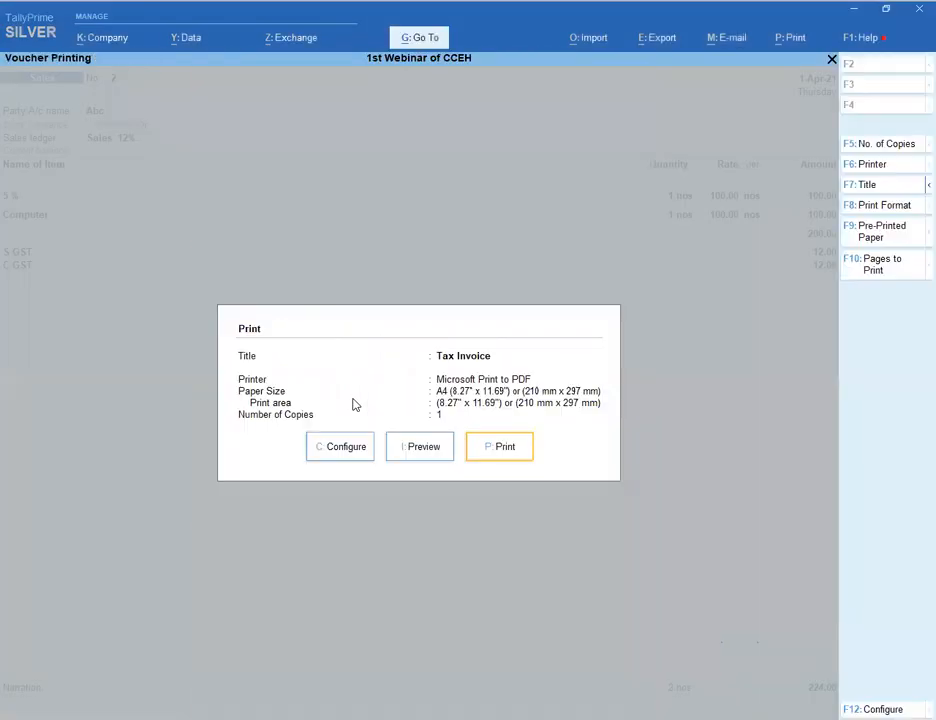
key("Escape")
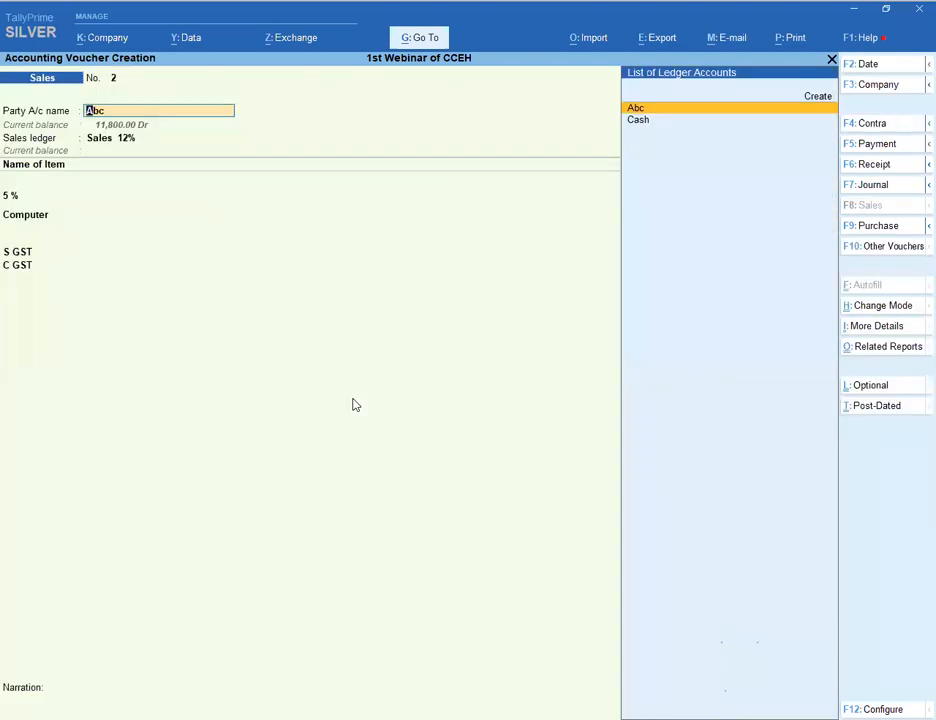
- Pass through the party and dispatch details to reach voucher No. 2's item line
key("Return")
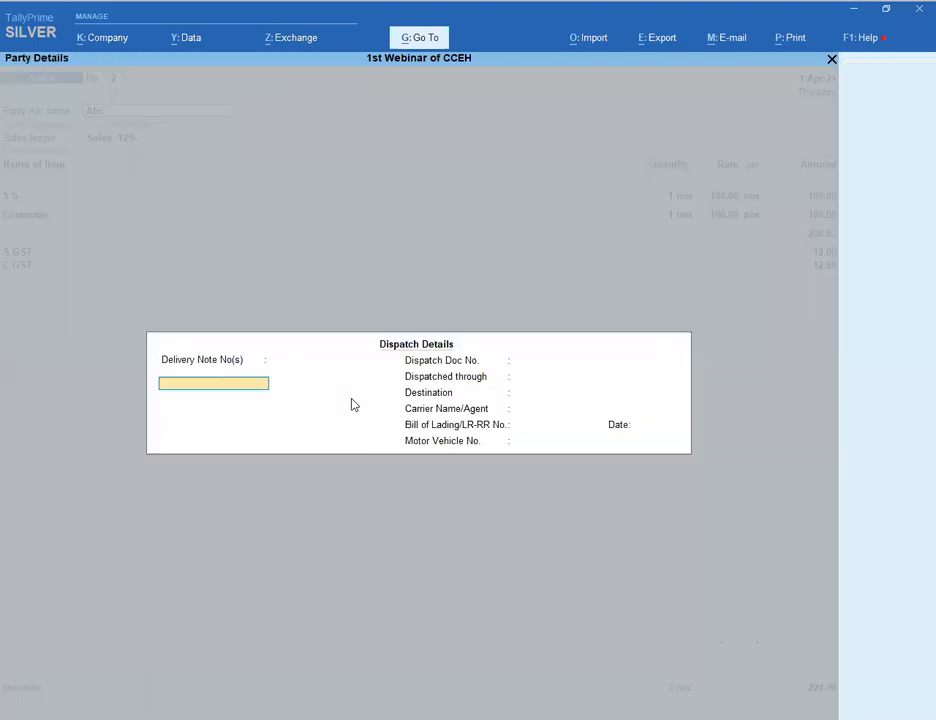
key("ctrl+a")
key("Return")
key("Return")
key("Return")
key("Return")
key("Return")
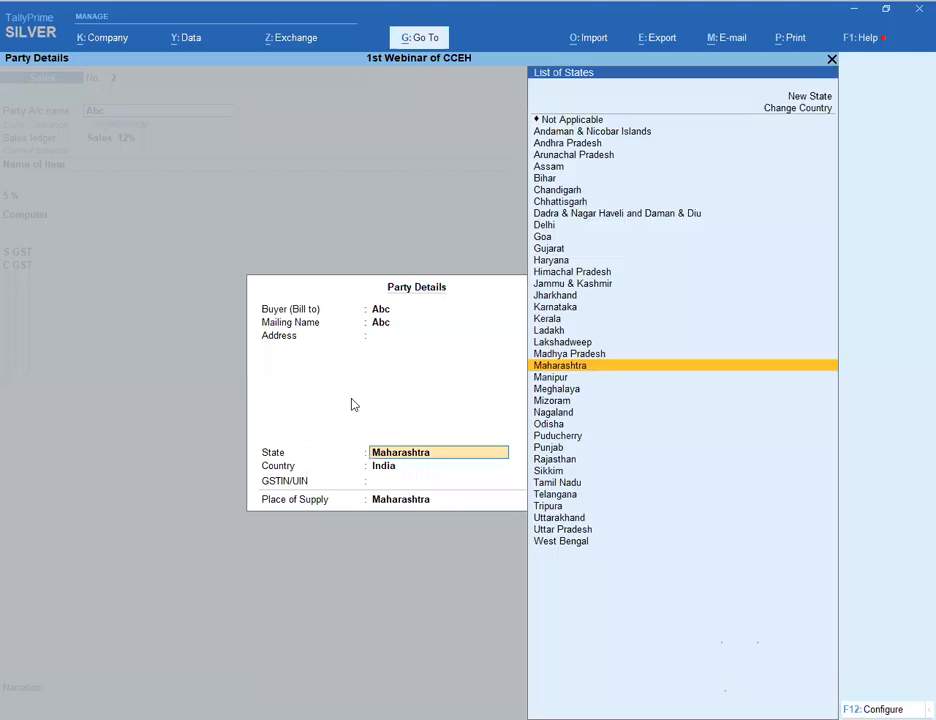
key("Return")
key("Return")
key("Return")
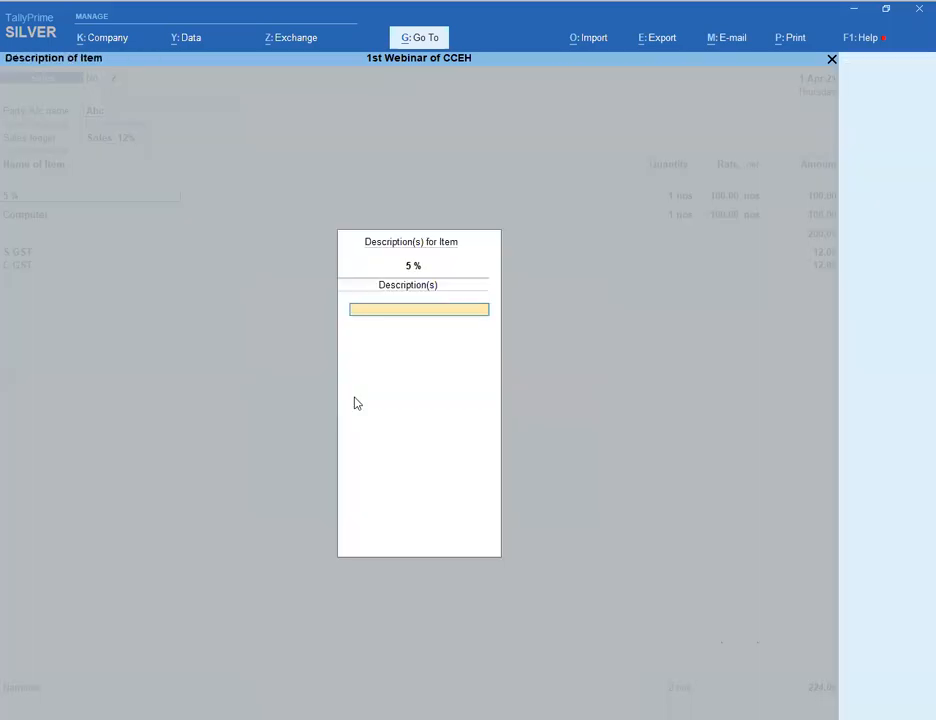
key("Return")
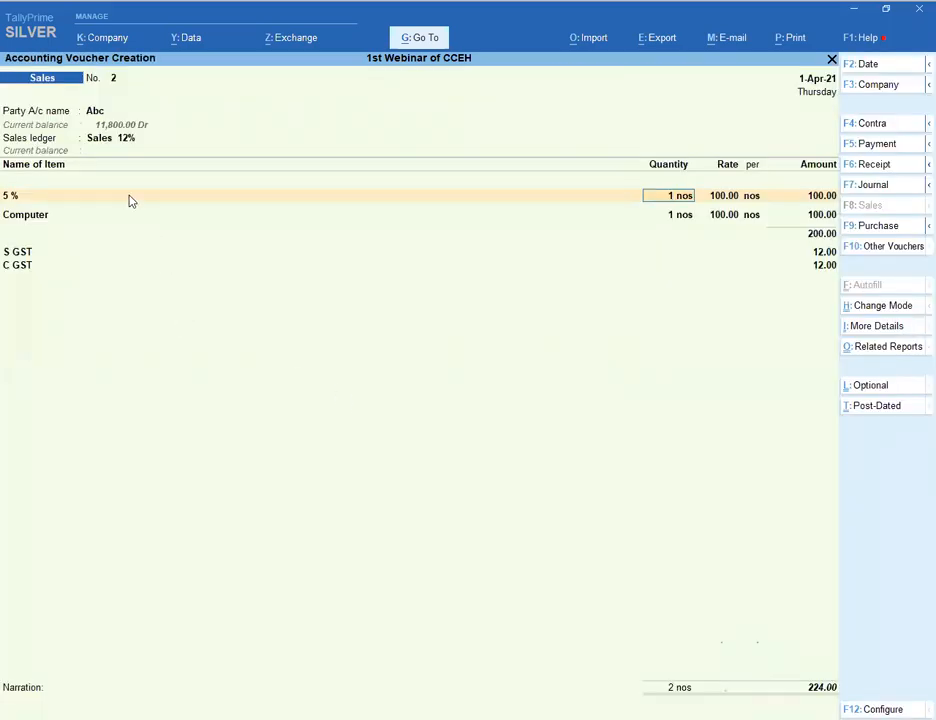
- Switch the sales ledger to Sales A/c and open the 5 % item for alteration
left_click(104, 143)
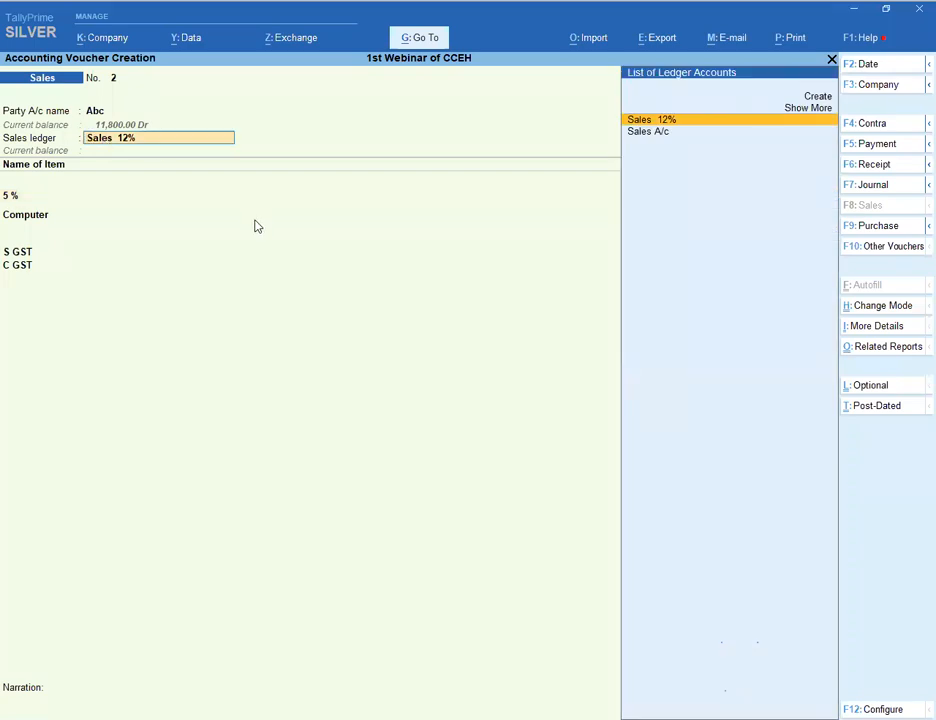
key("Down")
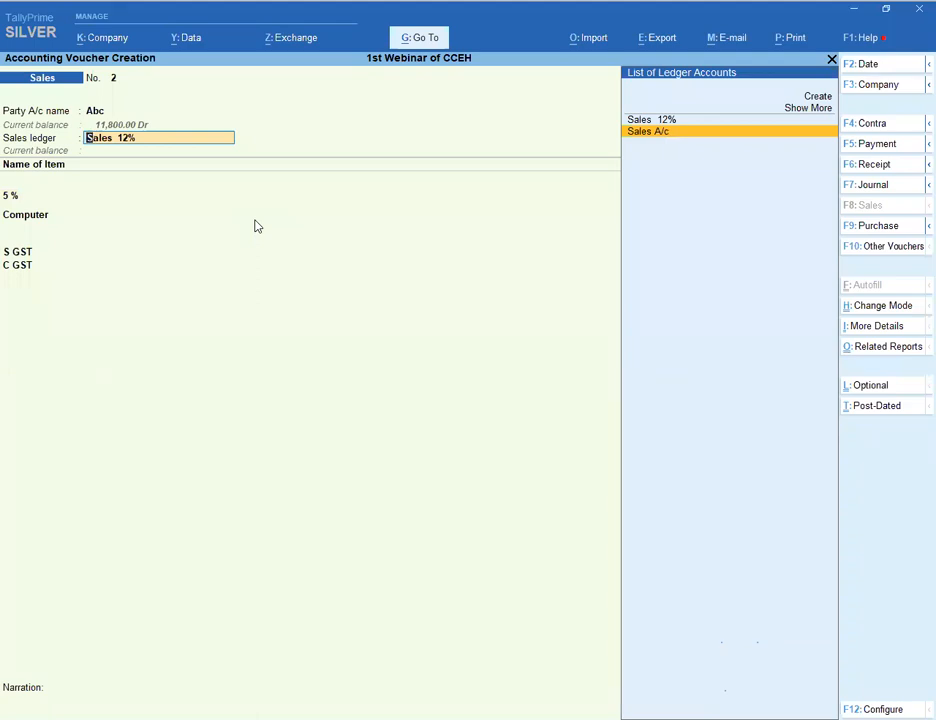
key("Return")
key("Return")
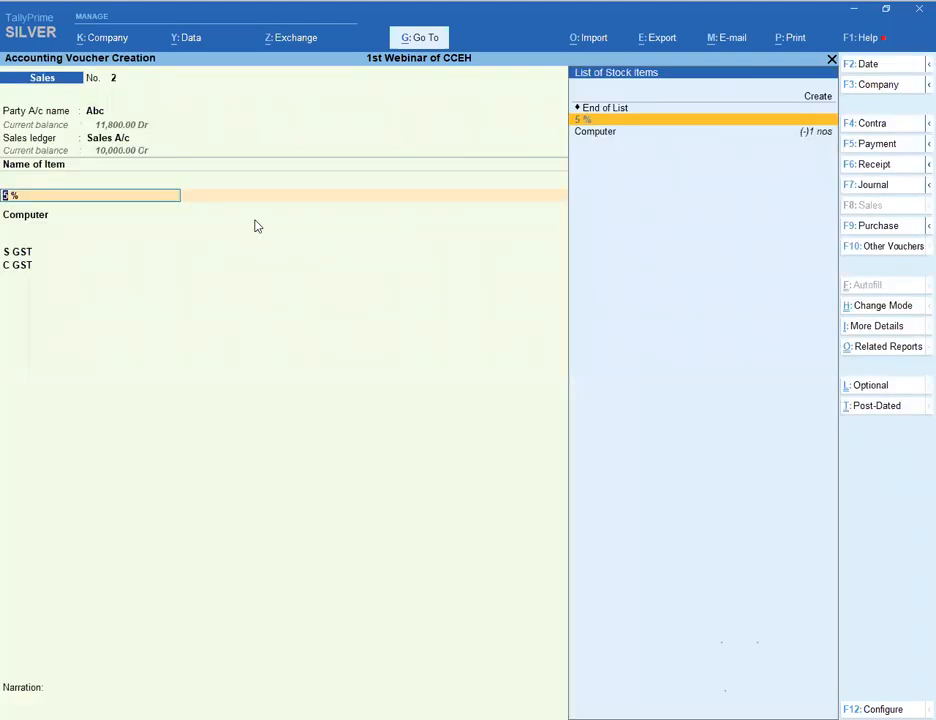
key("ctrl+Return")
- Turn on GST details for the 5 % item and enter HSN/SAC 897
key("Return")
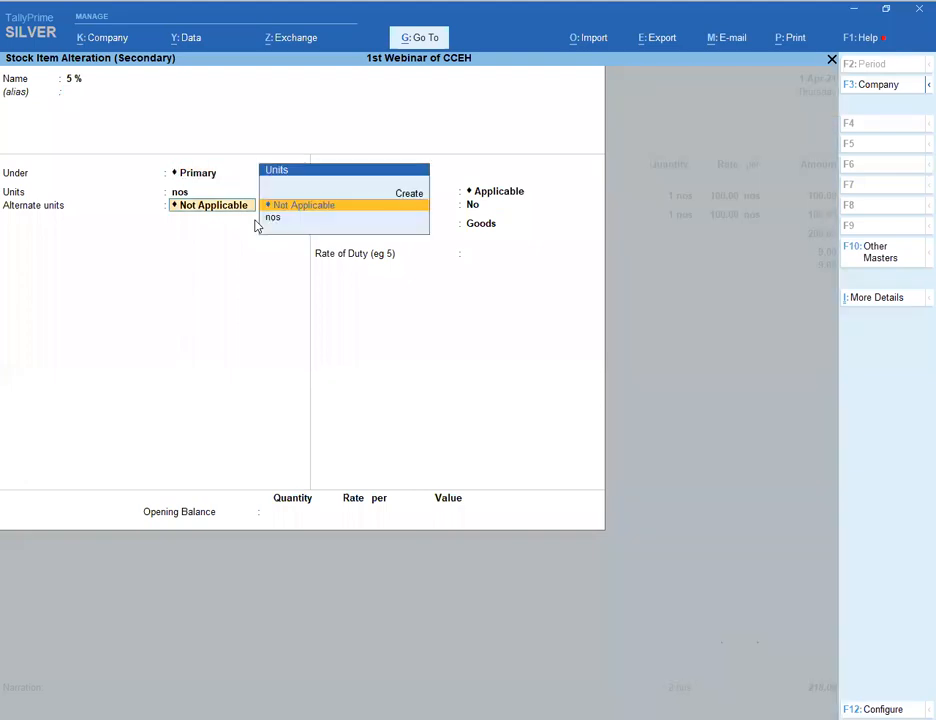
key("Return")
type("y")
key("Return")
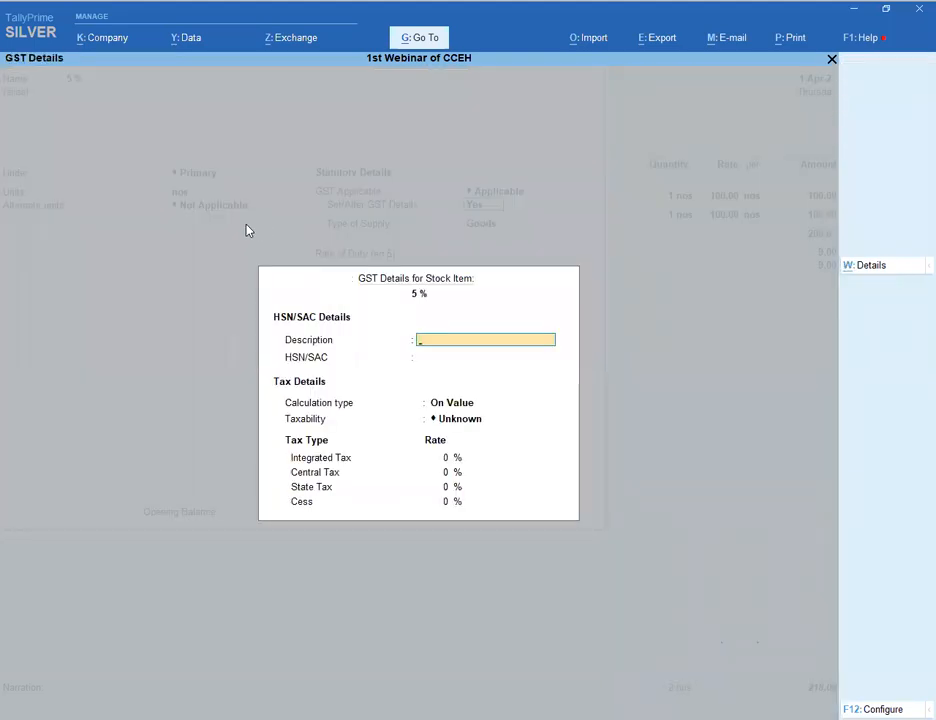
key("Return")
type("897")
- Mark the 5 % item Taxable at 5% (2.5% central and state) and accept it
key("Return")
type("t")
key("Return")
type("5")
key("Return")
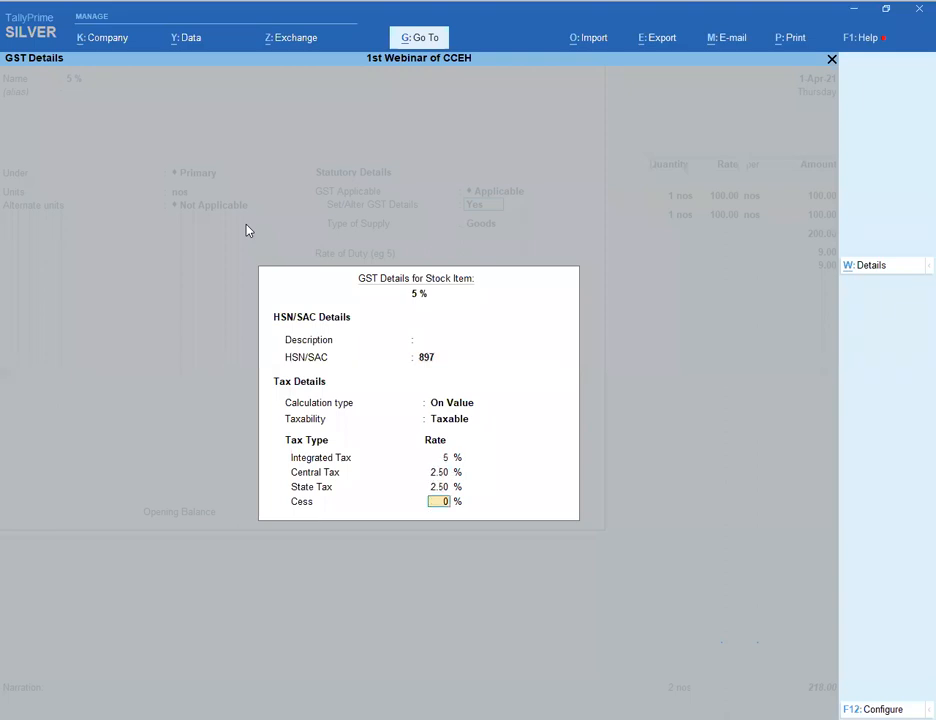
key("Return")
key("Return")
key("Return")
key("Return")
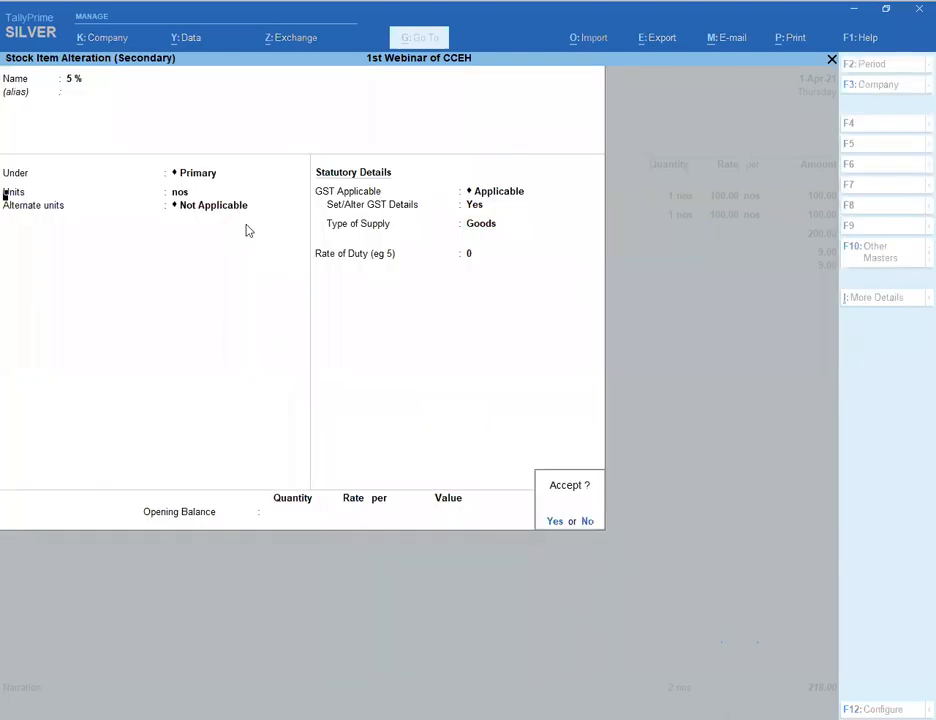
key("Return")
key("Return")
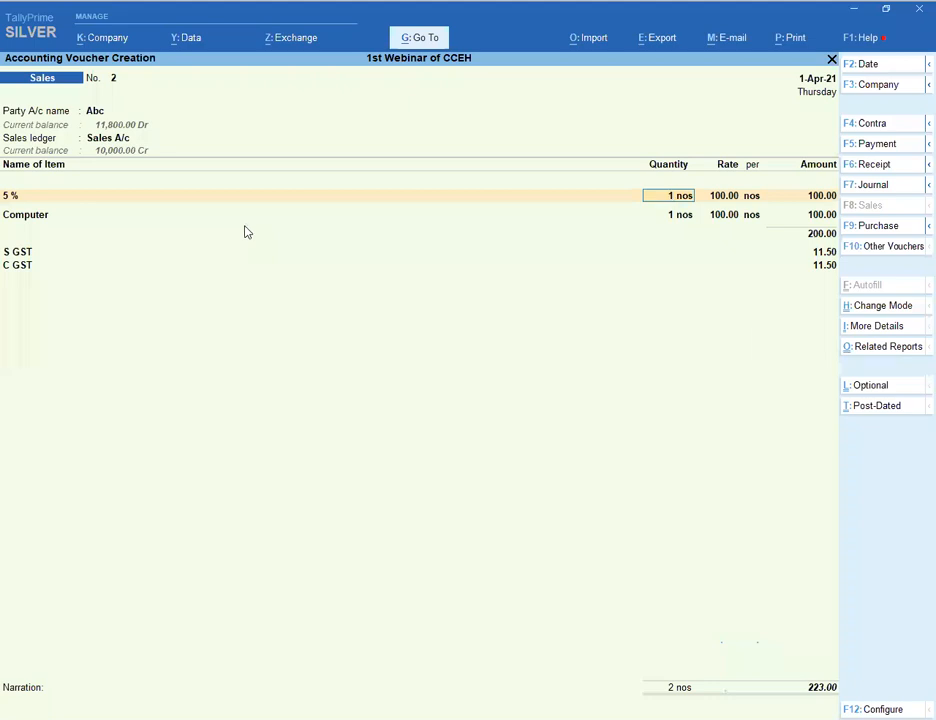
key("alt+p")
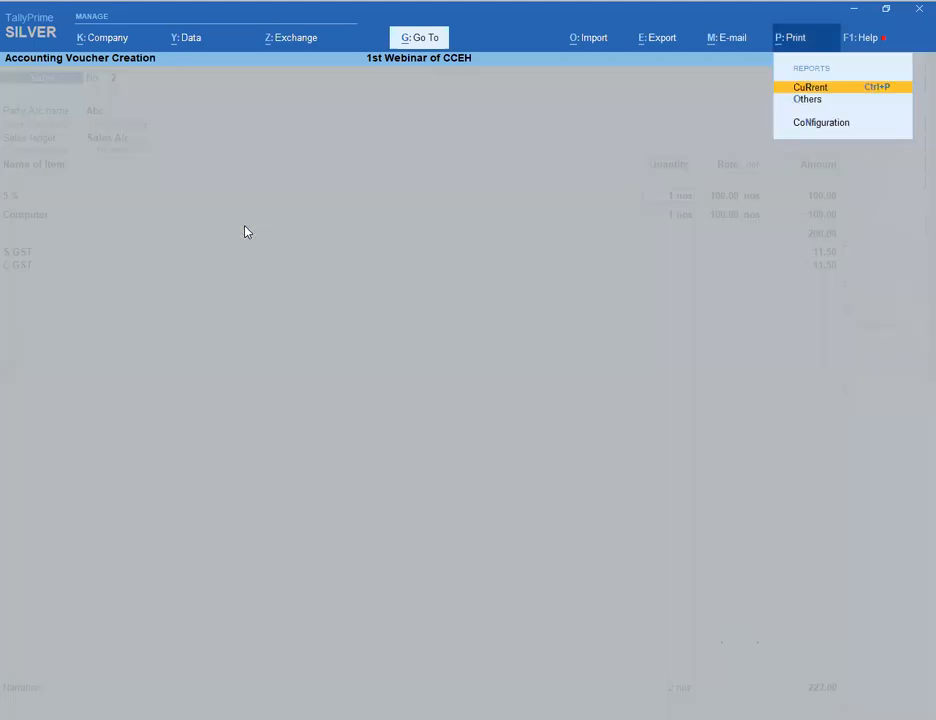
key("Escape")
key("Return")
key("i")
key("Return")
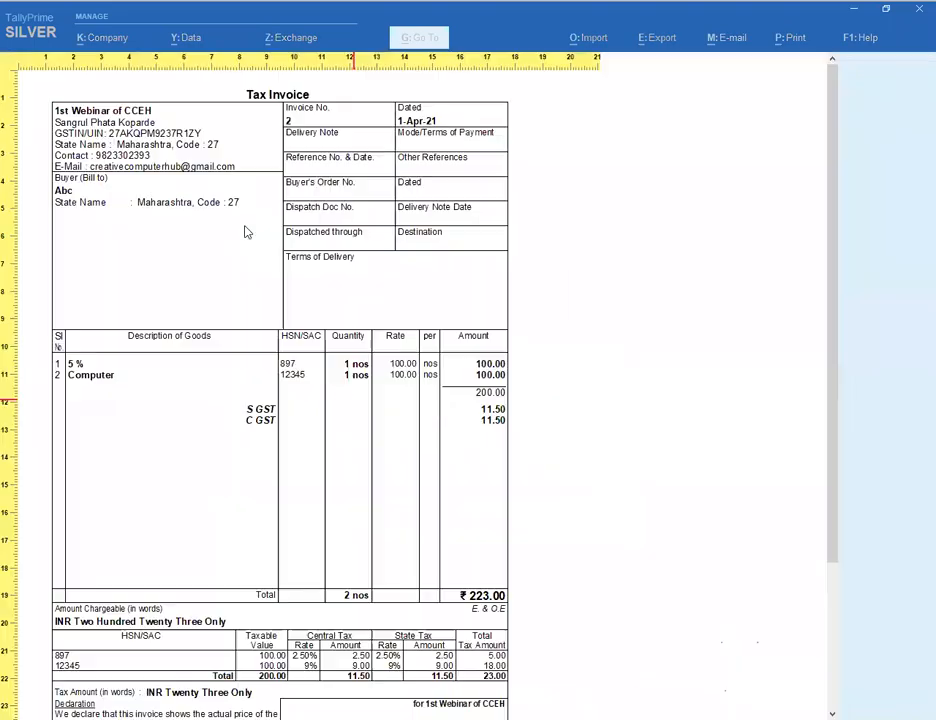
scroll(259, 355, "down", 1)
scroll(259, 355, "down", 1)
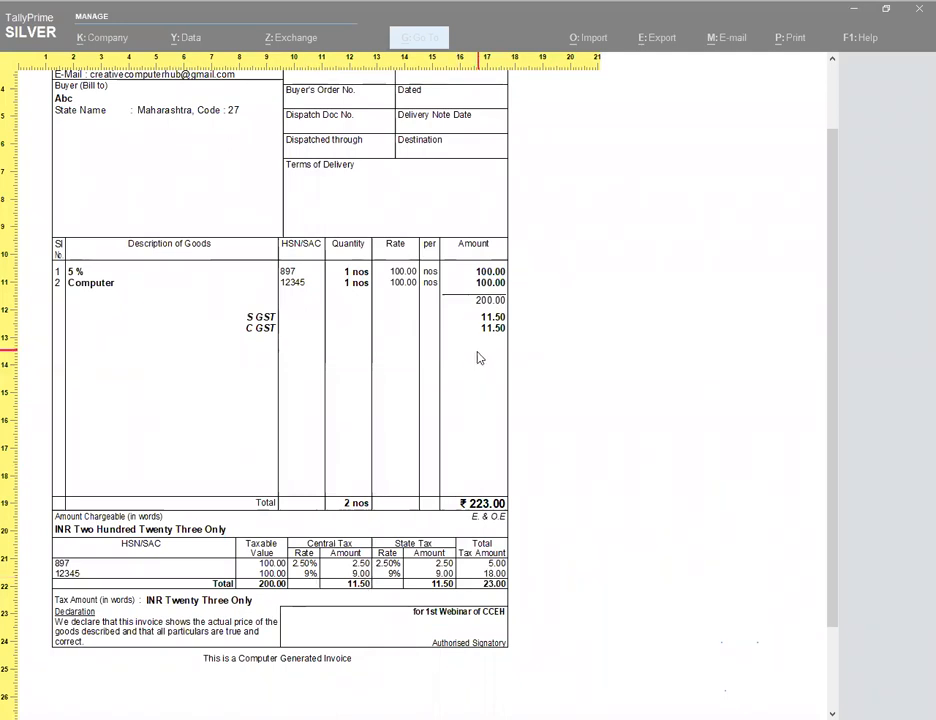
scroll(480, 358, "up", 2)
key("Escape")
key("Escape")
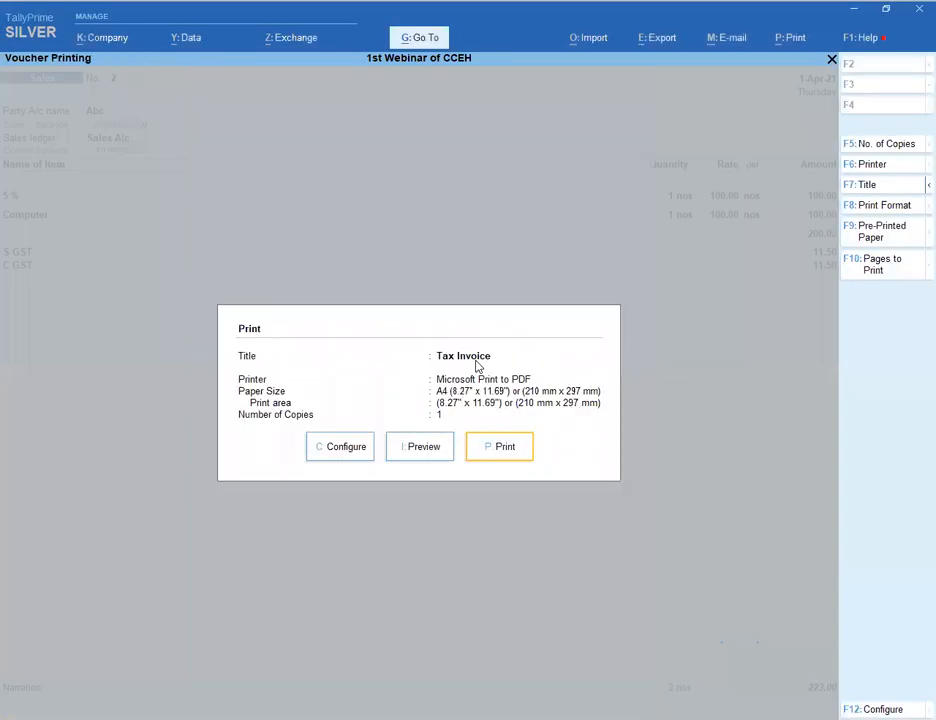
key("Escape")
key("Return")
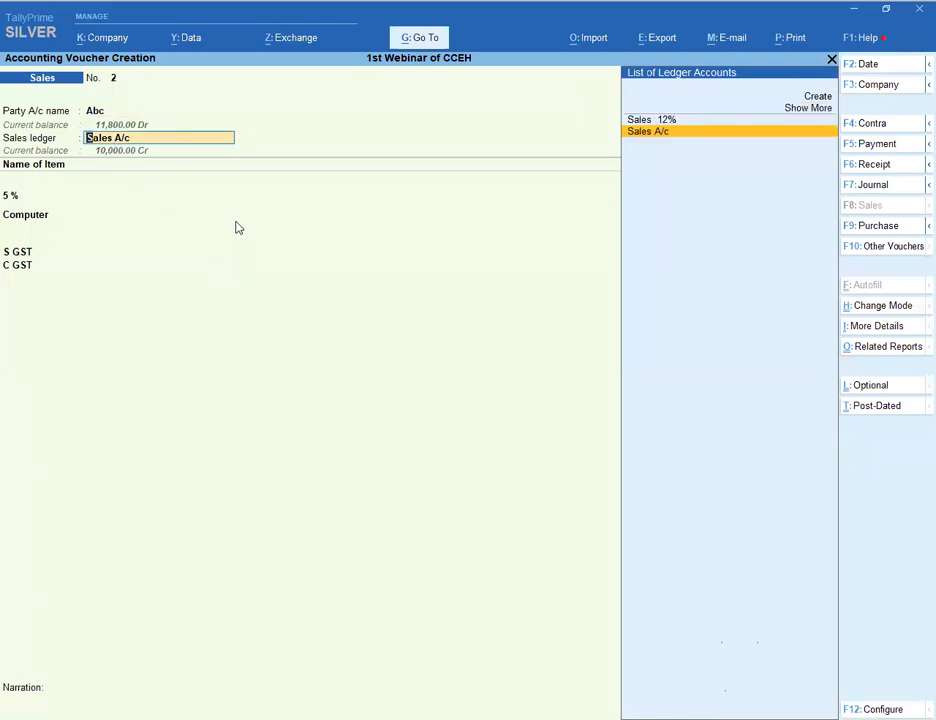
key("Up")
key("Return")
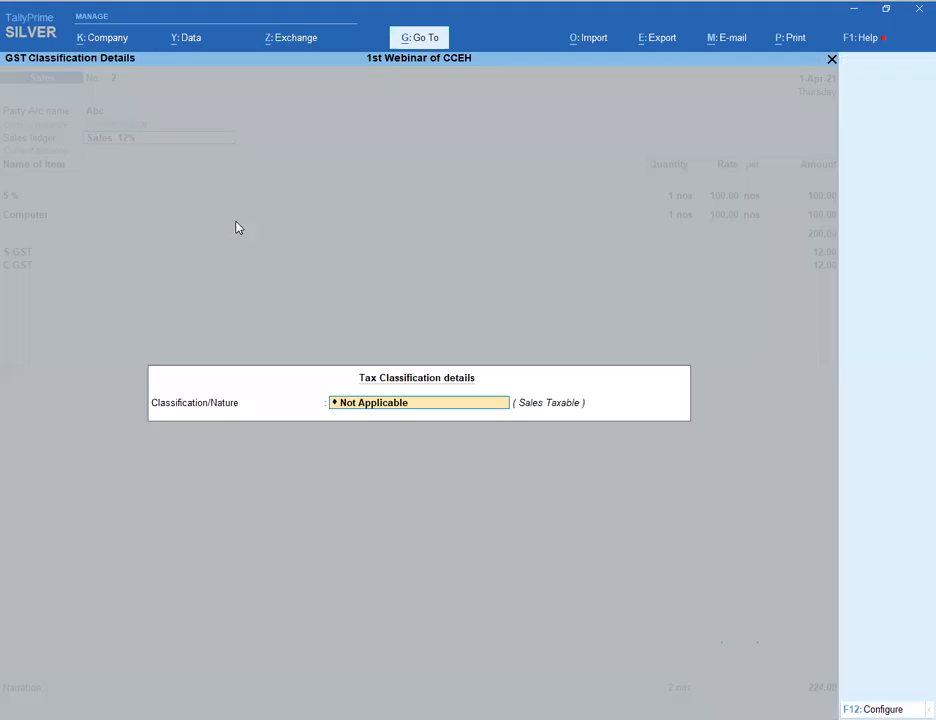
key("Return")
key("Return")
key("Return")
key("Return")
key("Return")
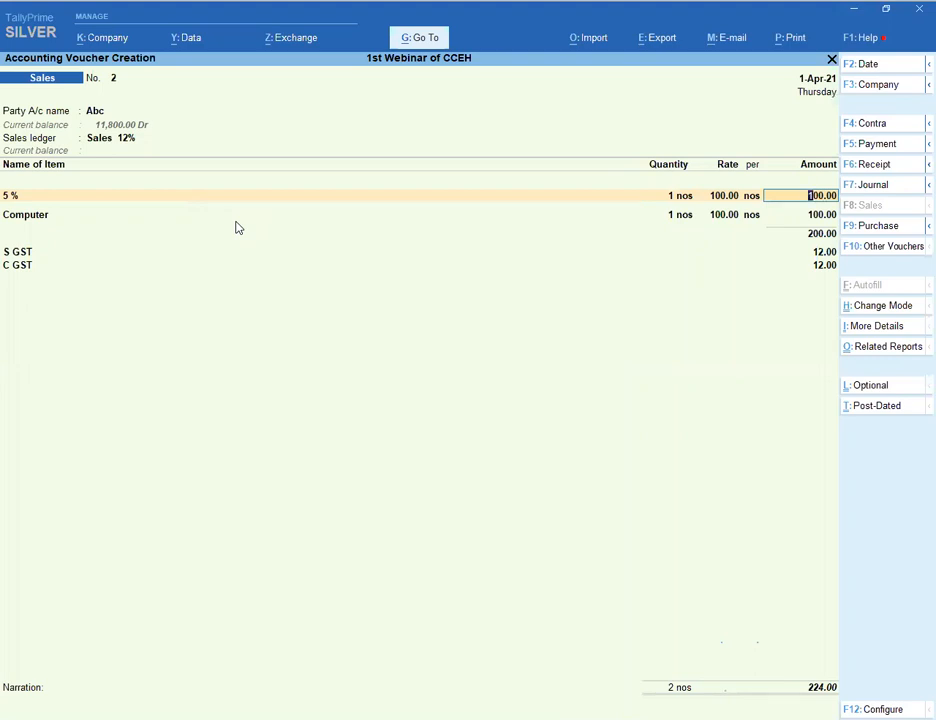
key("shift+Tab")
key("shift+Tab")
key("shift+Tab")
key("shift+Tab")
key("shift+Tab")
key("shift+Tab")
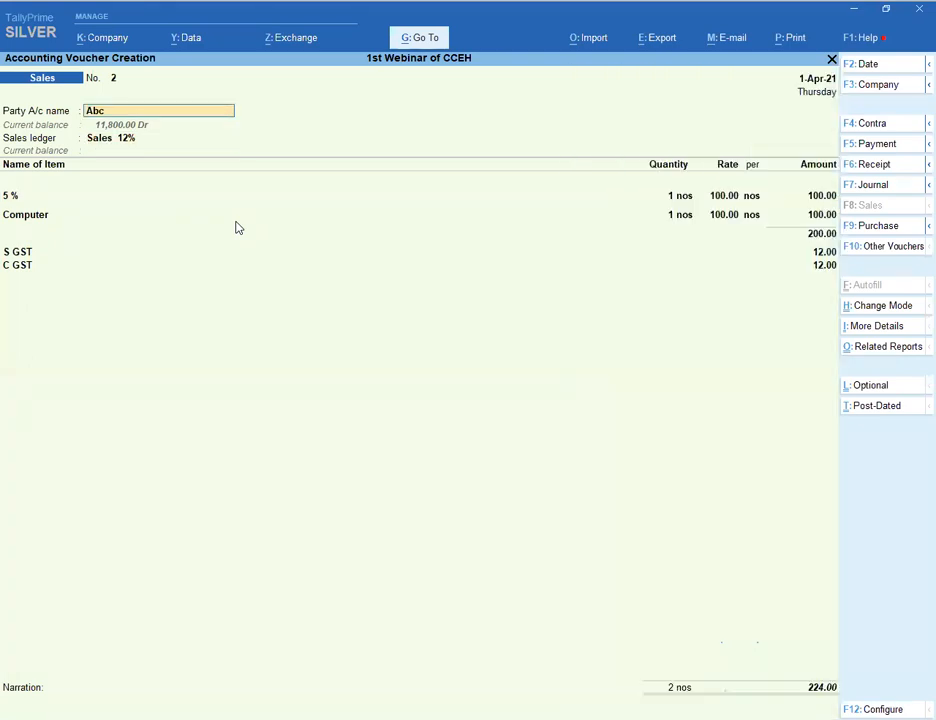
key("Return")
key("Return")
key("Return")
key("Return")
key("Return")
key("Return")
key("Return")
key("Return")
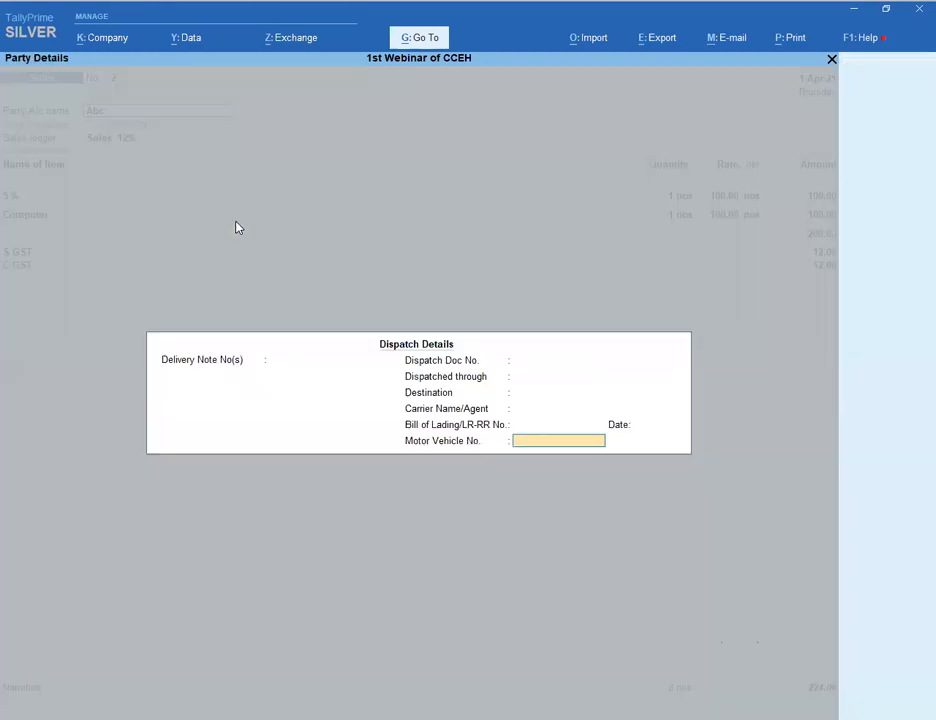
key("Return")
key("Return")
key("Return")
key("Return")
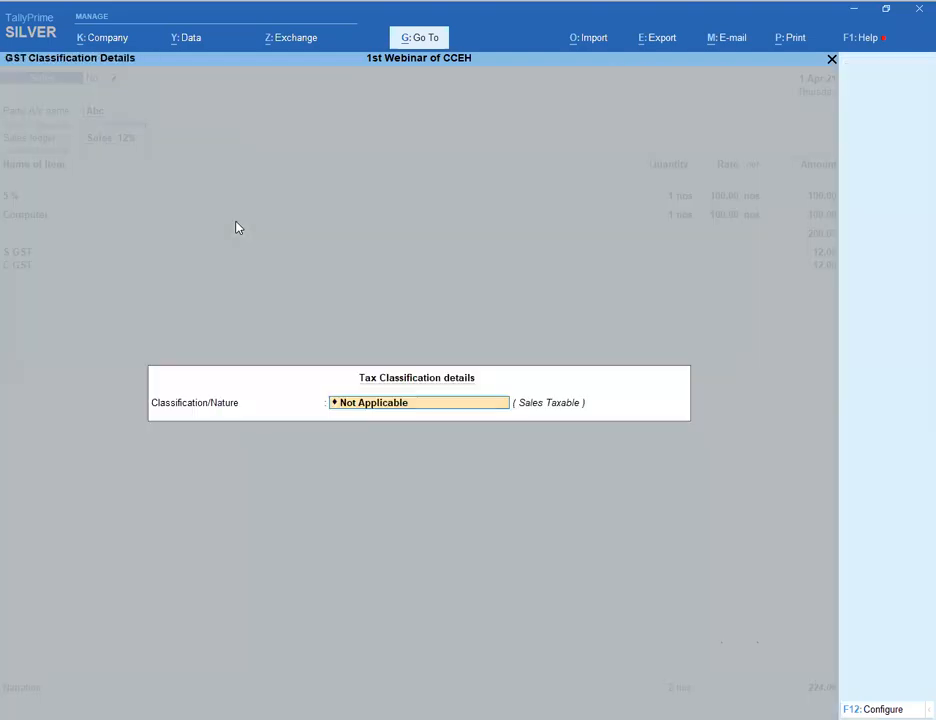
key("Return")
key("Down")
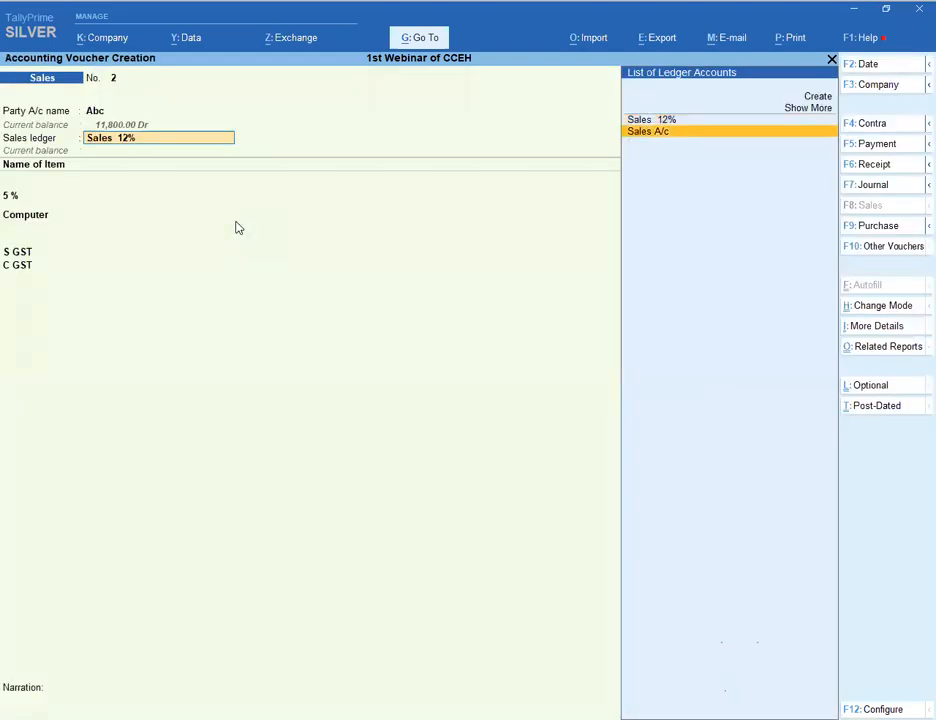
key("Return")
key("Return")
key("Return")
key("Return")
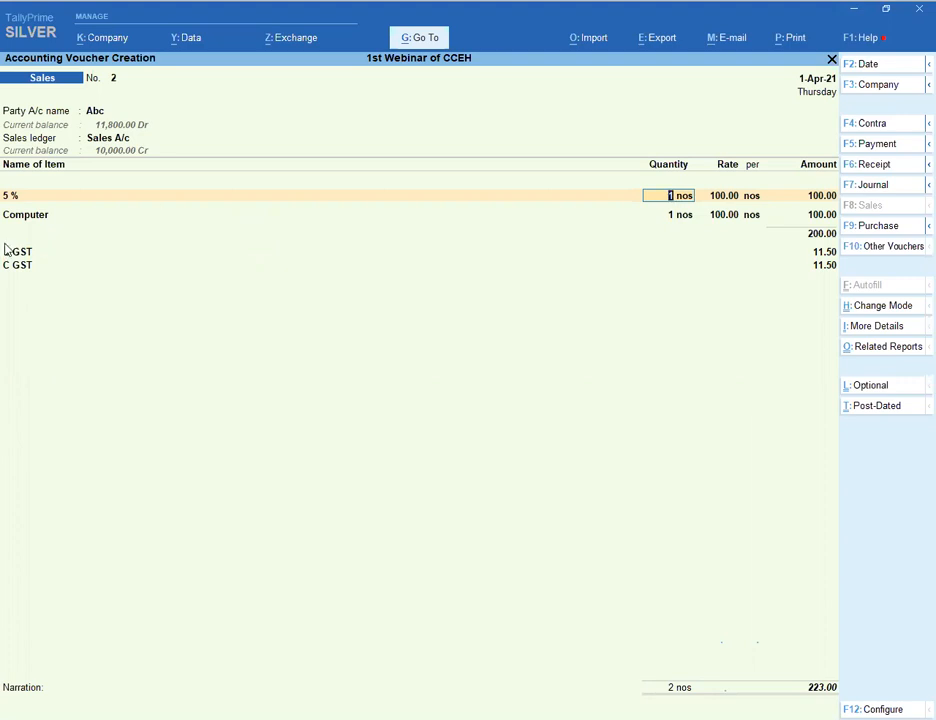
left_click(106, 143)
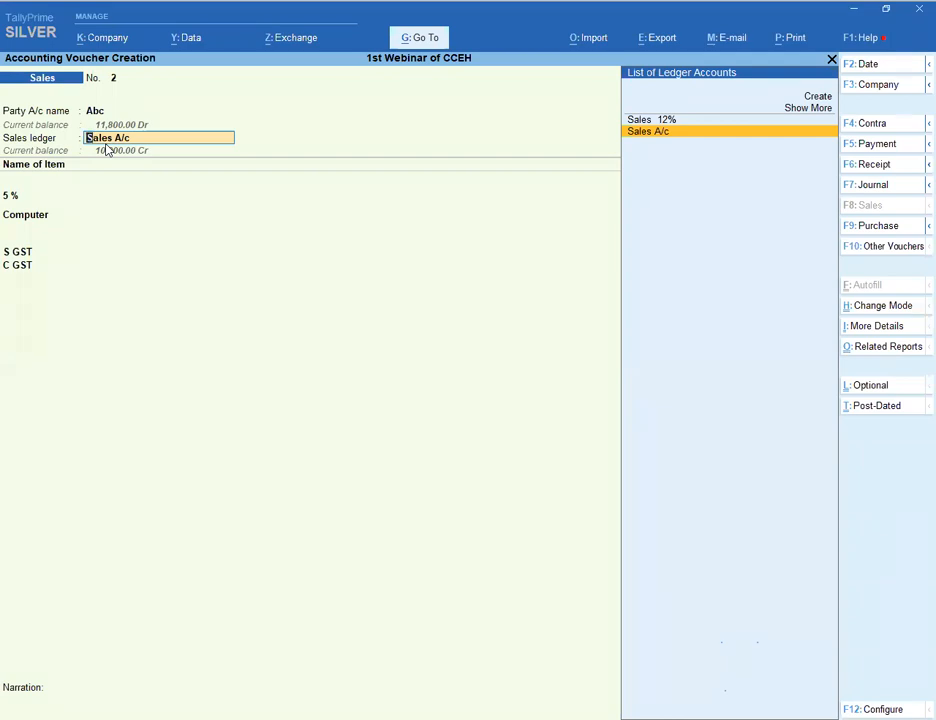
- Quit the voucher without saving and restart a sales voucher for party Abc
key("Escape")
key("Escape")
key("y")
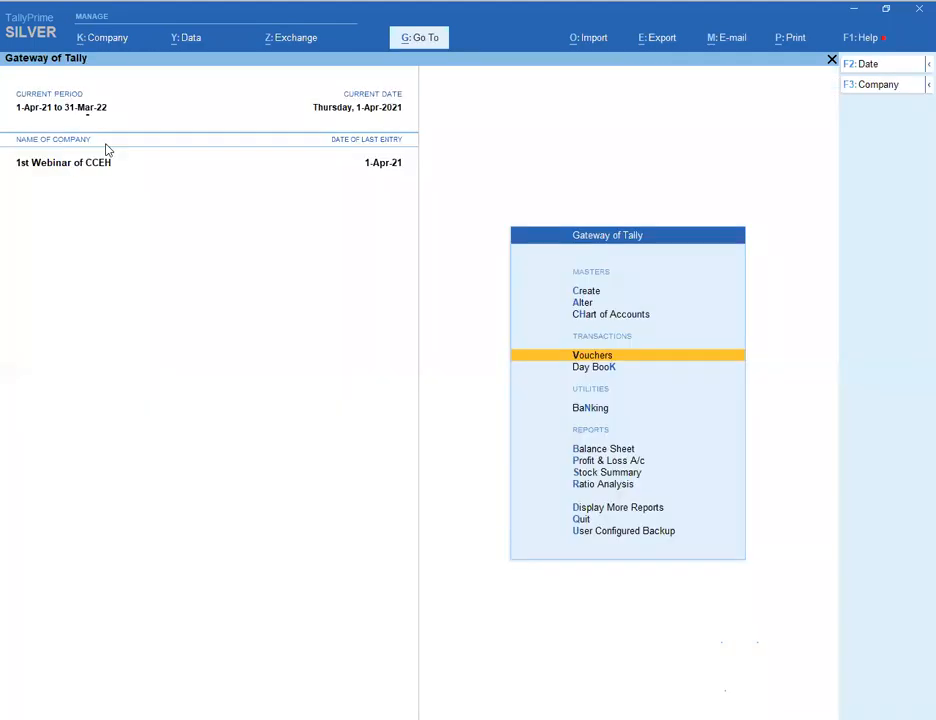
key("Return")
key("Return")
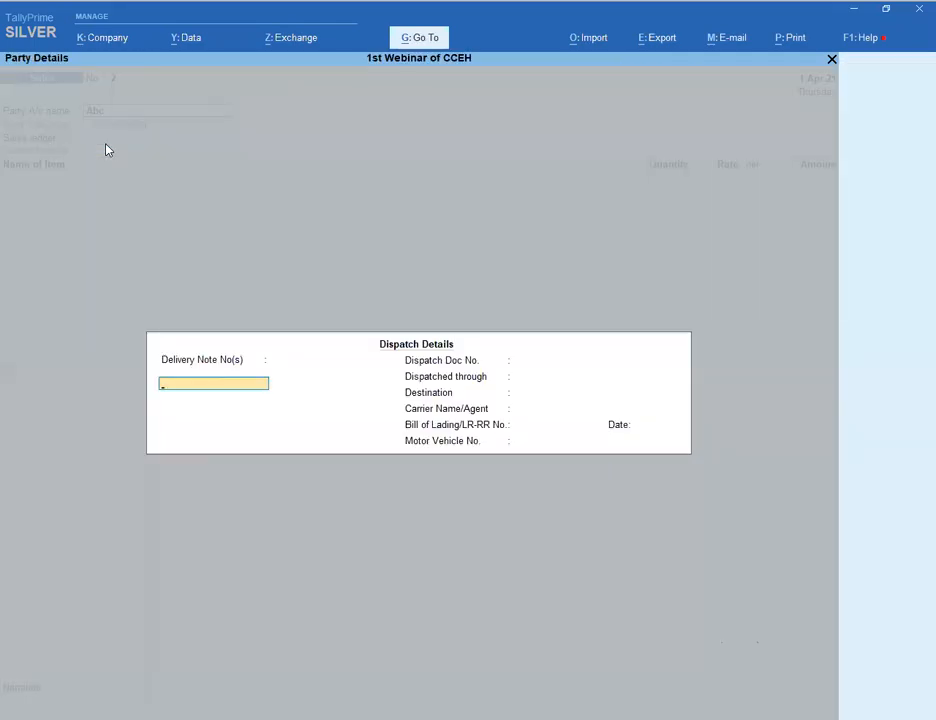
key("ctrl+a")
key("Return")
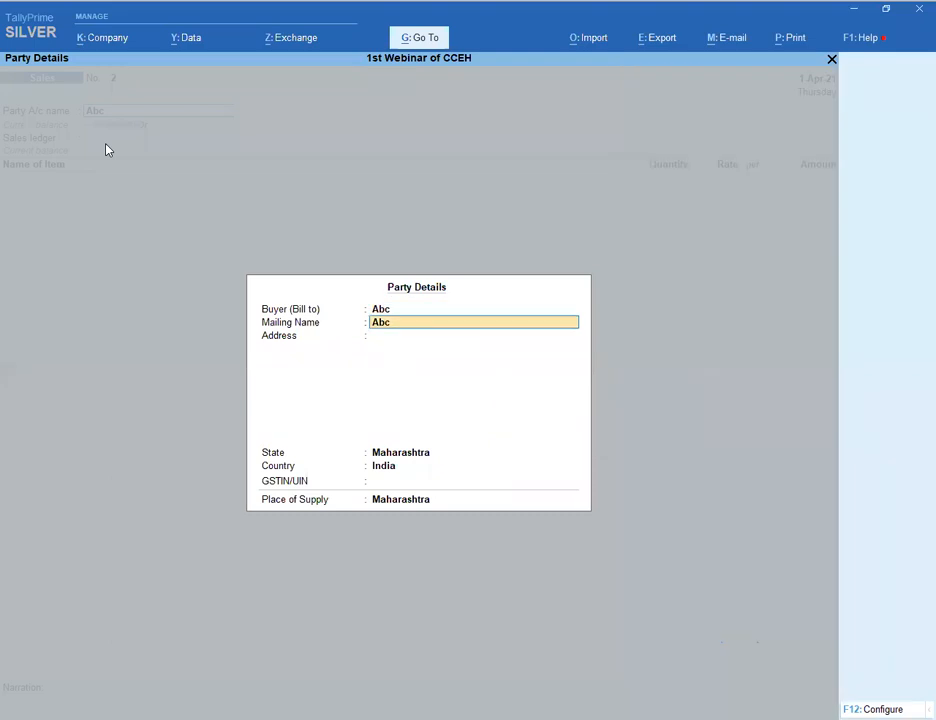
key("Return")
key("Return")
key("ctrl+a")
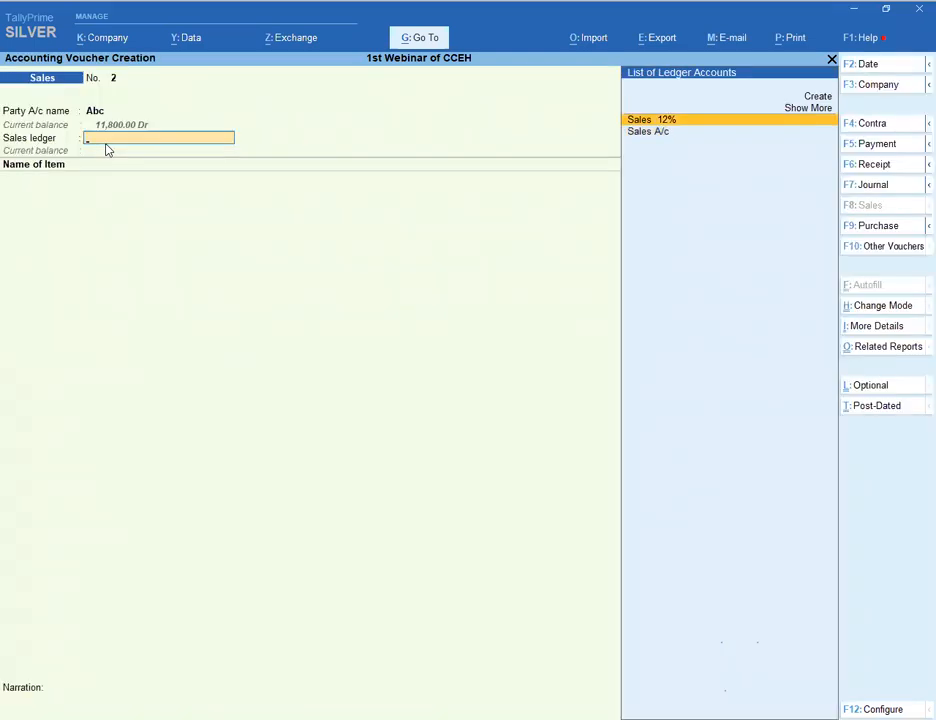
- Choose Sales A/c as the sales ledger and add Computer as the first item
key("Down")
key("Return")
key("ctrl+a")
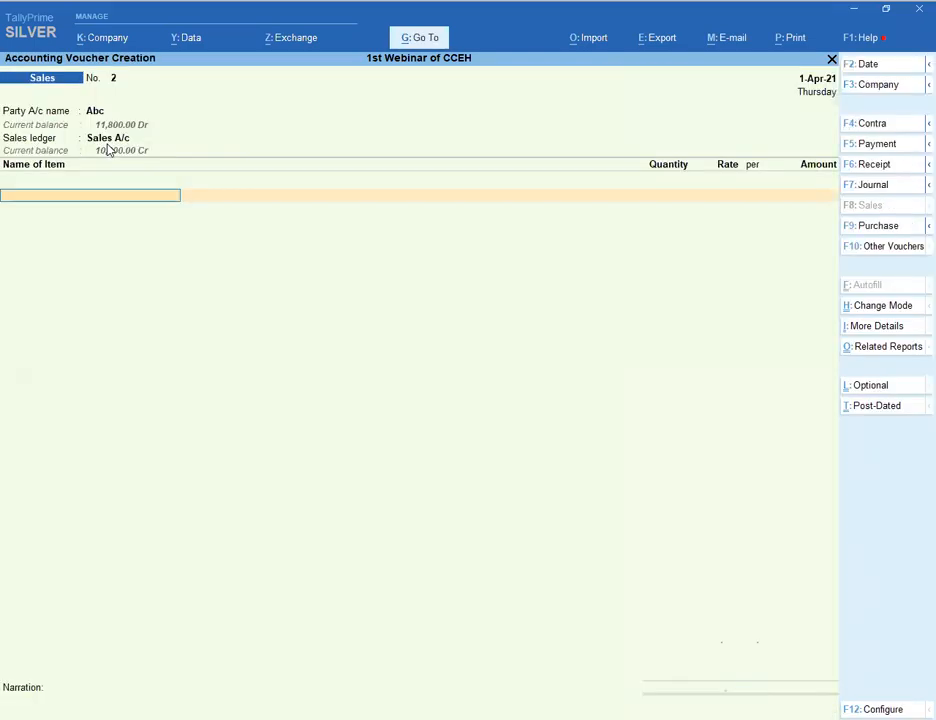
key("Return")
key("Return")
key("BackSpace")
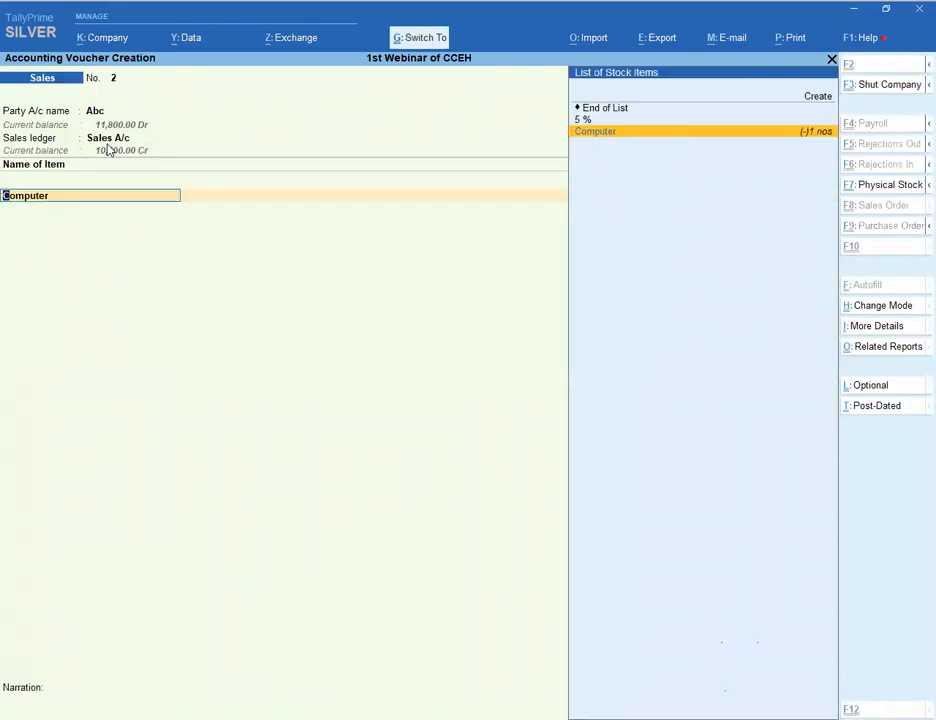
- From the Computer item, create a new stock group named 28 with GST details enabled
key("ctrl+Return")
key("Return")
key("Return")
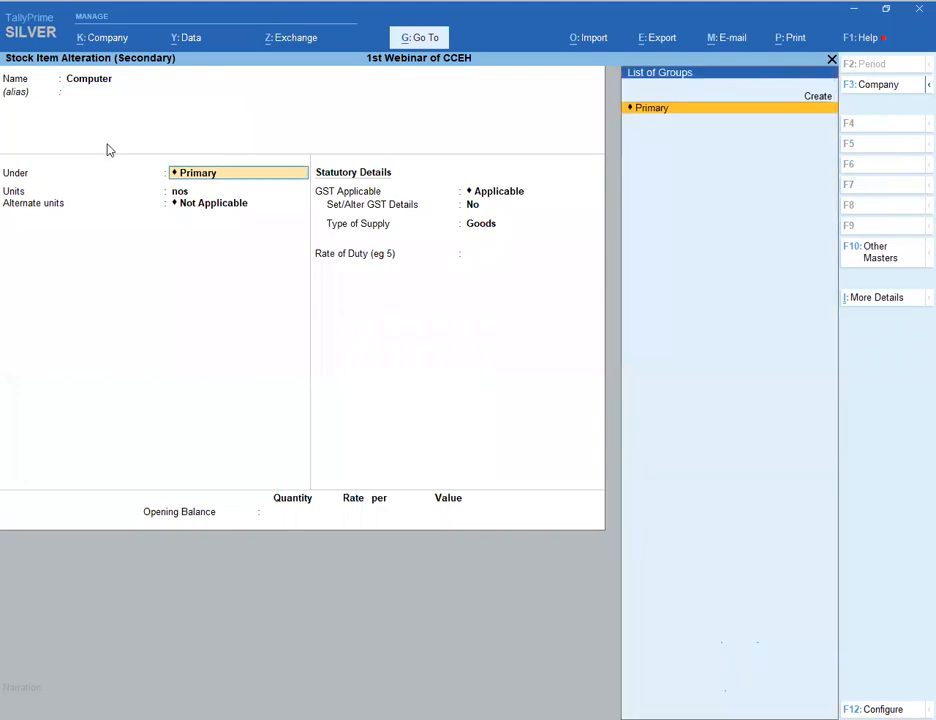
key("alt+c")
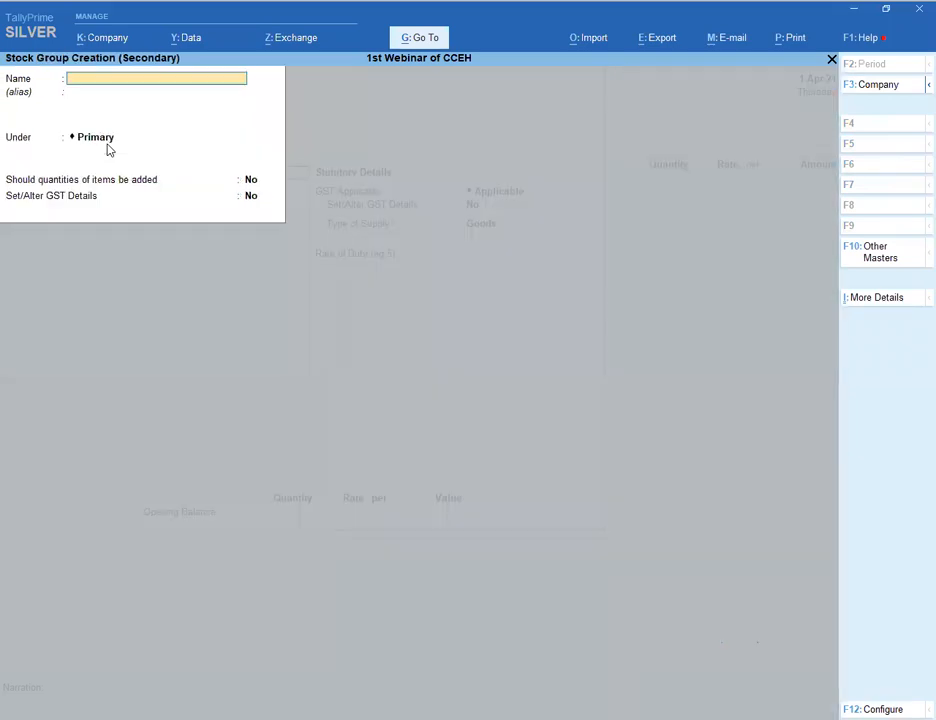
type("28")
key("Return")
key("Return")
key("Return")
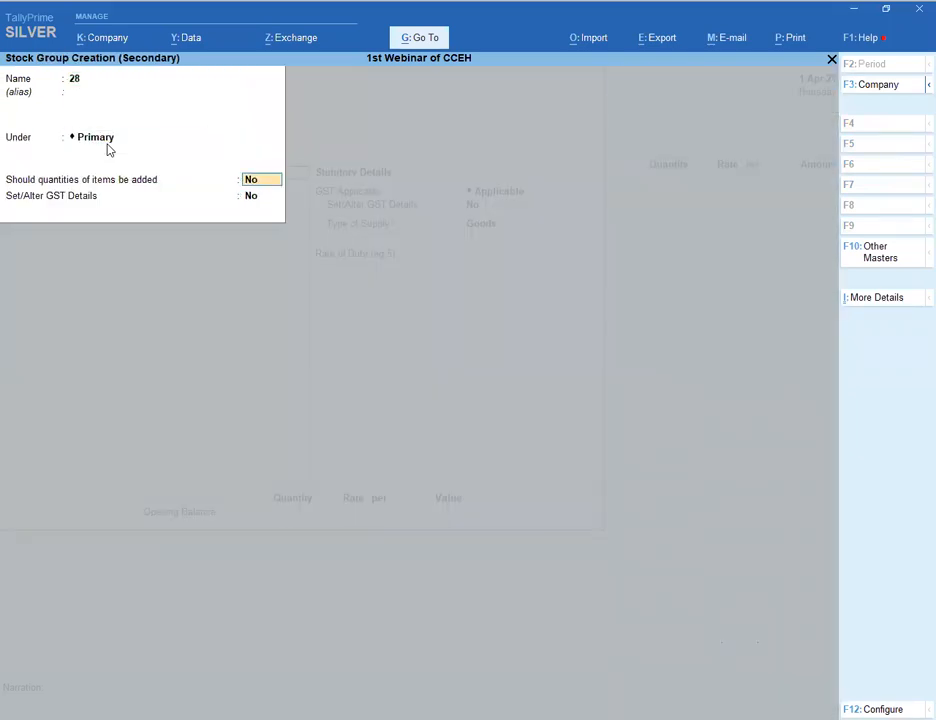
key("Return")
type("y")
key("Return")
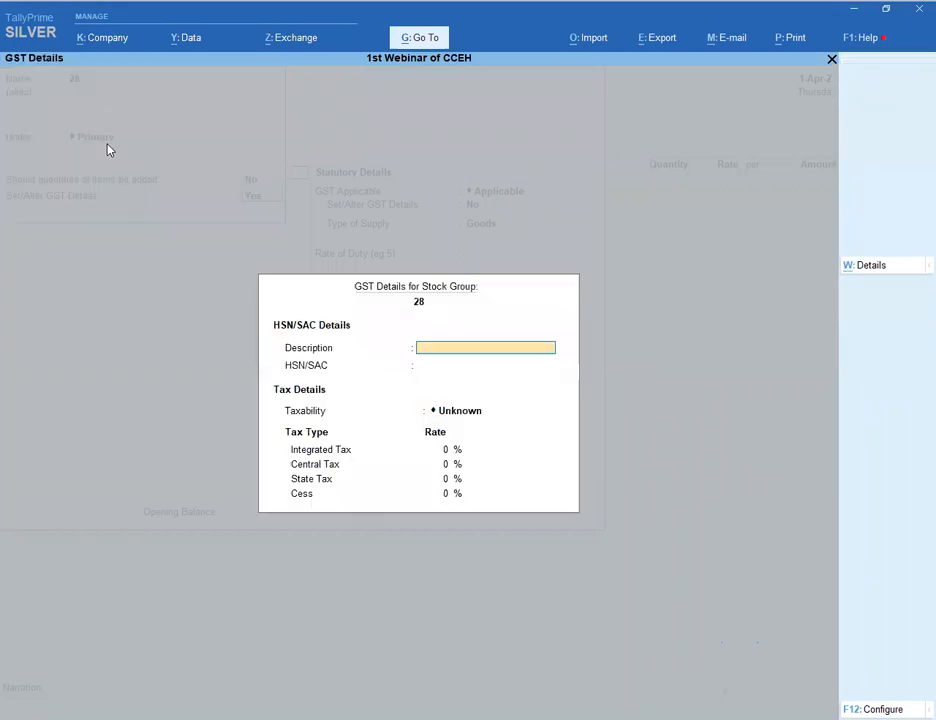
- Enter HSN/SAC 789 for group 28 and set its taxability
key("Return")
type("789")
key("Return")
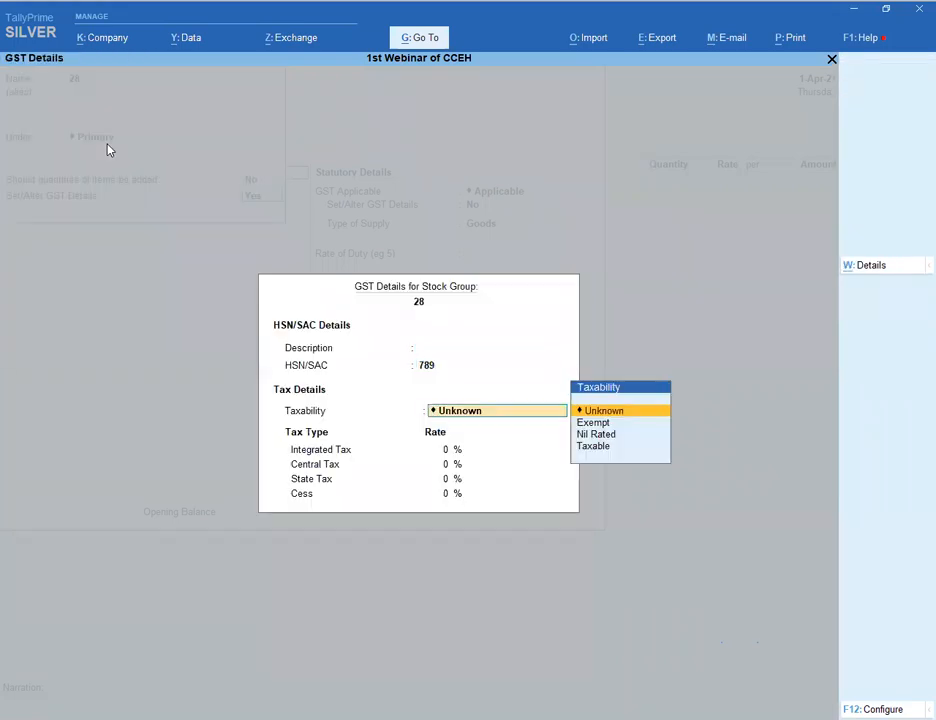
key("Down")
key("Down")
type("u")
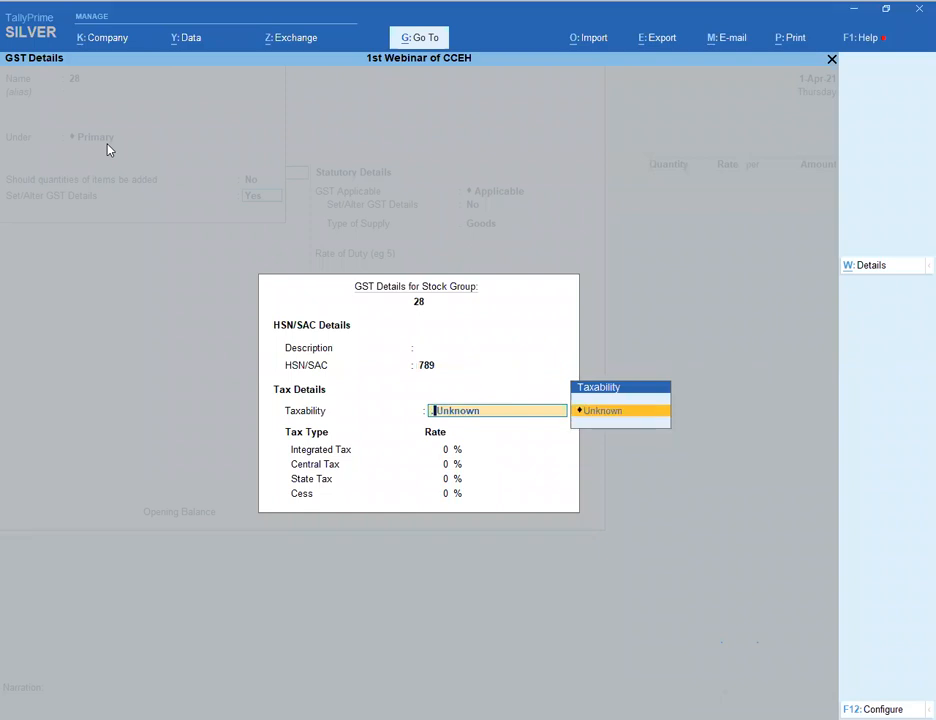
key("Return")
key("Escape")
key("Return")
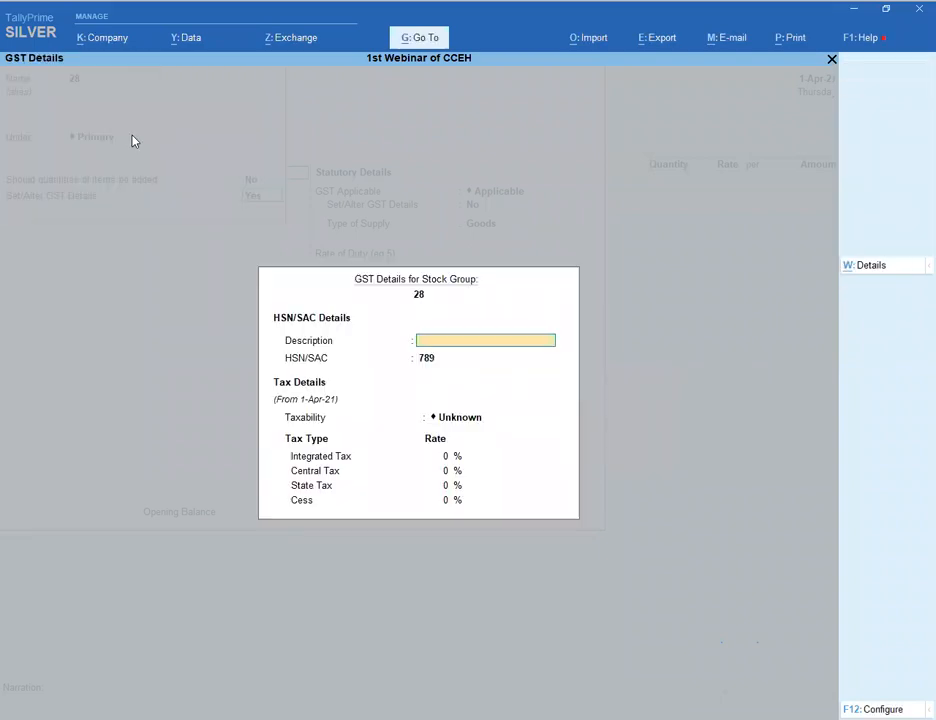
- Set group 28 Taxable at 28% (14% central and state), saving it with Computer under it
key("alt+w")
key("Return")
key("Return")
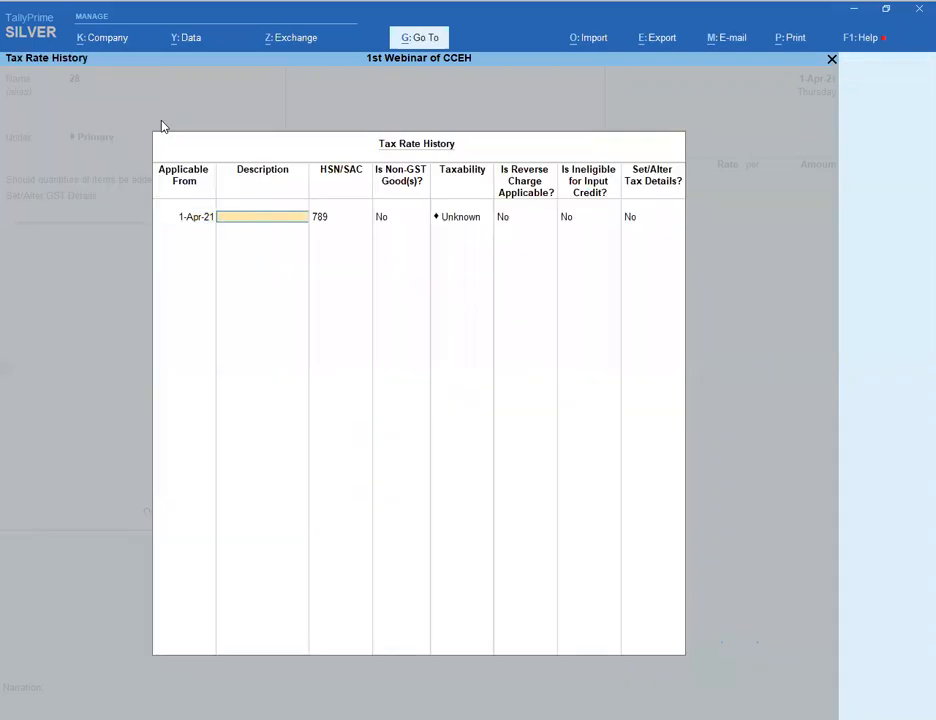
key("Return")
key("Return")
key("Return")
key("BackSpace")
key("Down")
key("Down")
key("Down")
key("Return")
key("Return")
key("Return")
key("Return")
type("28")
key("Return")
key("Return")
key("Return")
key("Return")
key("Return")
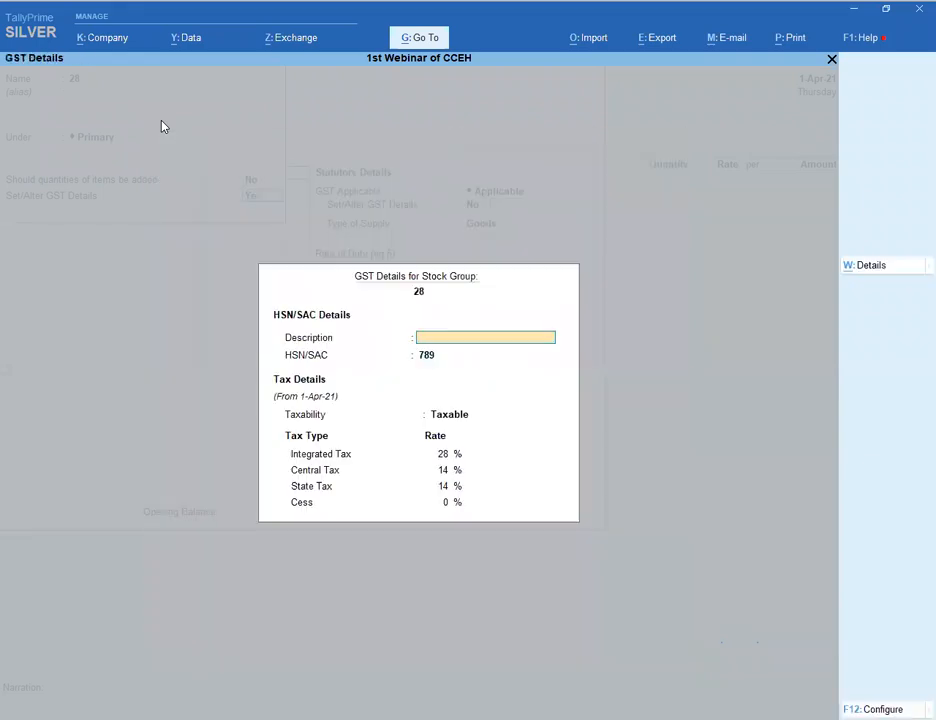
key("Return")
key("Return")
key("Return")
key("Return")
key("Return")
key("Return")
key("Return")
key("Return")
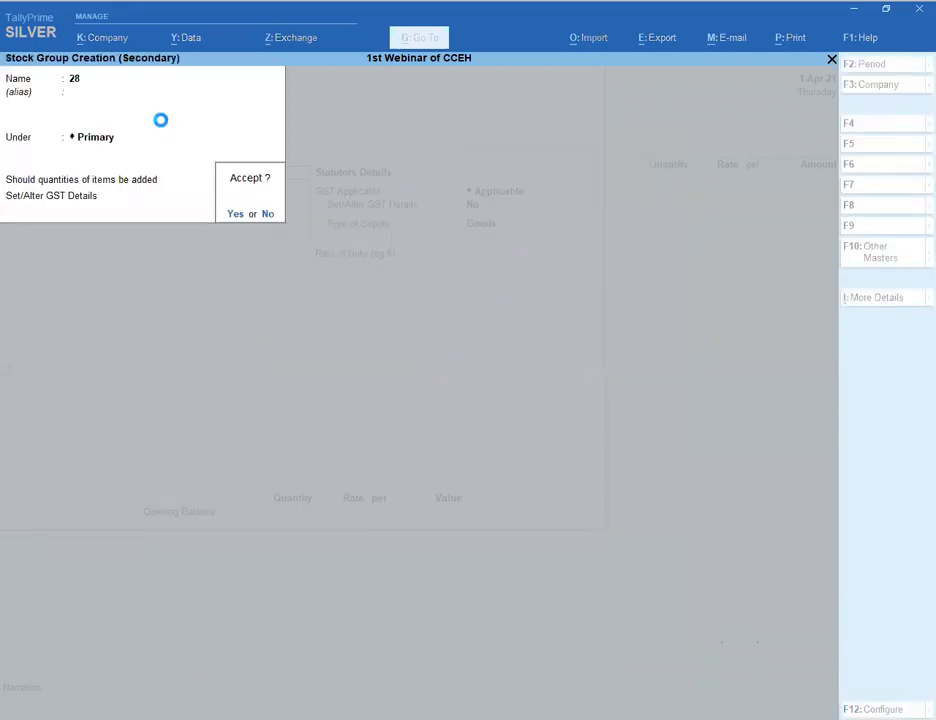
key("Return")
key("Return")
key("Return")
key("Return")
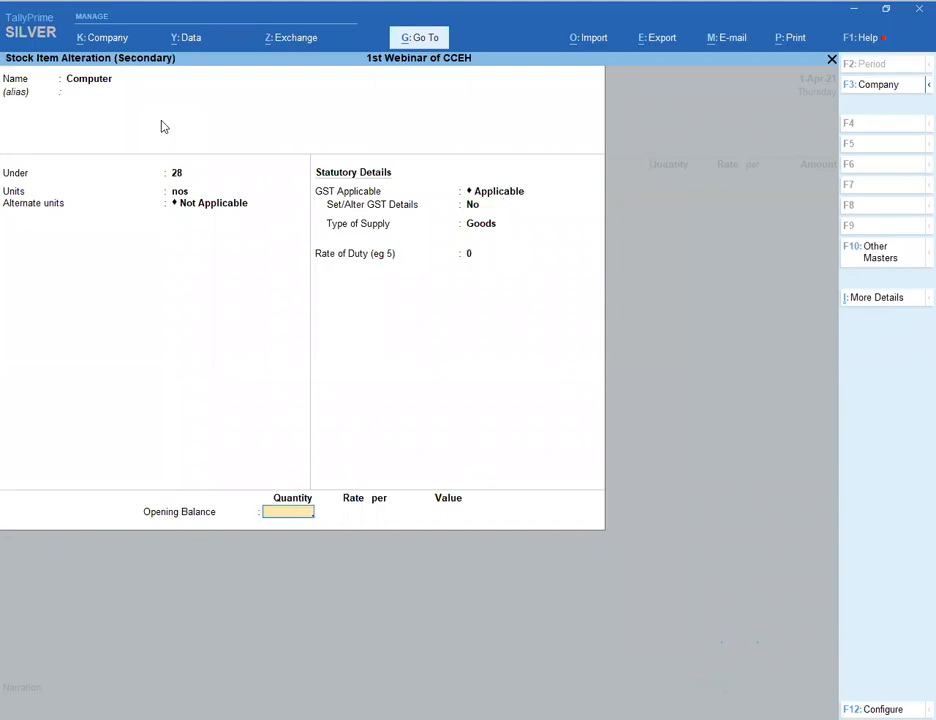
key("Return")
- Bill one Computer at rate 100 and add the S GST and C GST ledgers
key("Return")
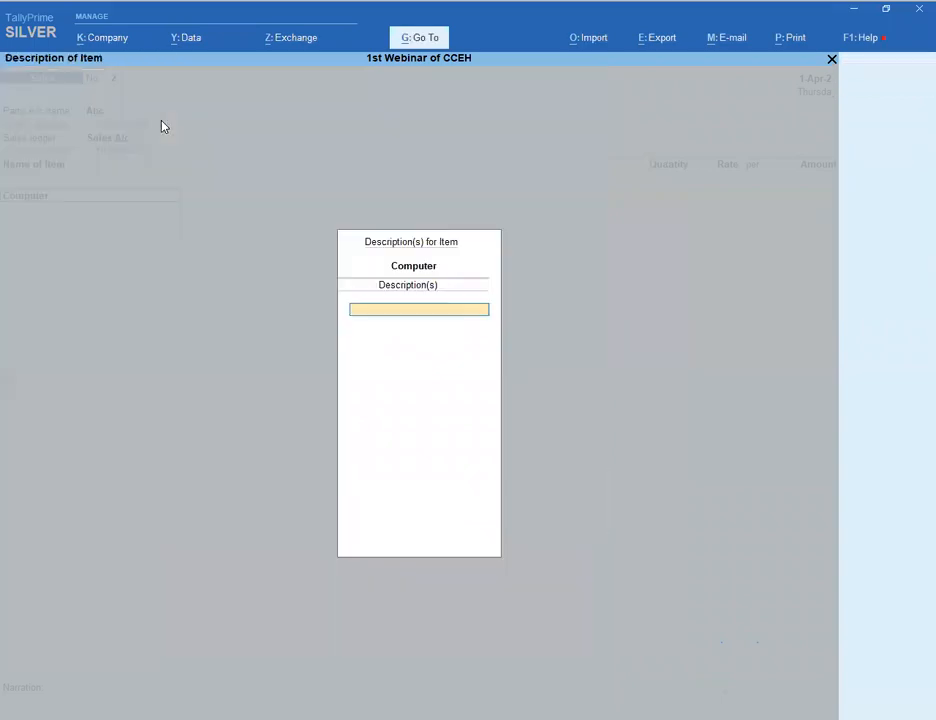
key("Return")
type("1 nos")
key("Return")
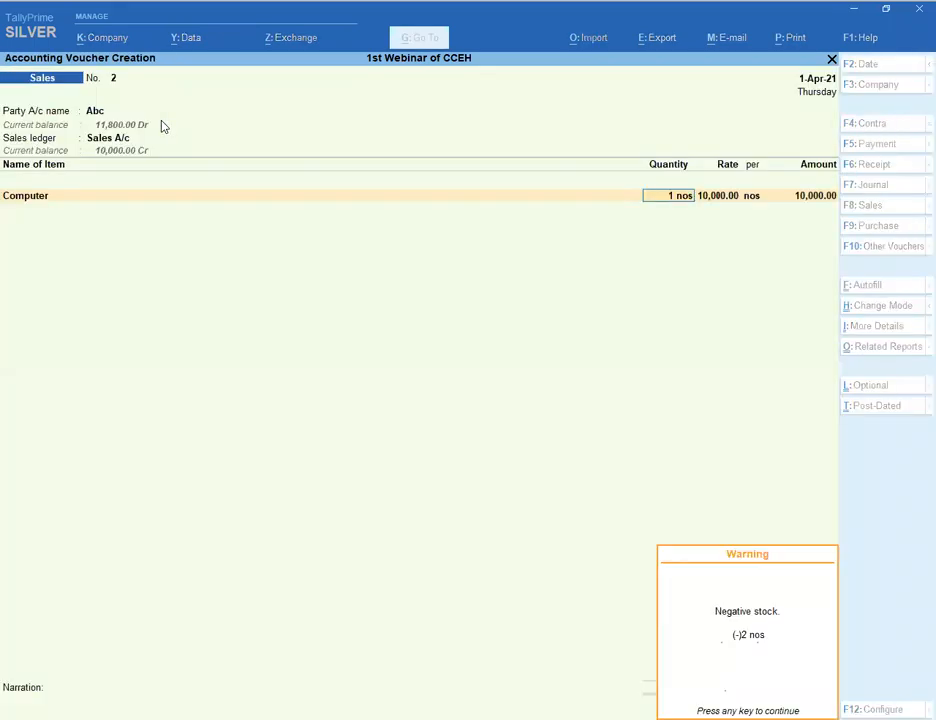
key("Return")
key("Return")
key("BackSpace")
type("1000")
key("BackSpace")
key("Return")
key("Return")
type("Sg")
key("Return")
key("Return")
type("Cg")
key("Return")
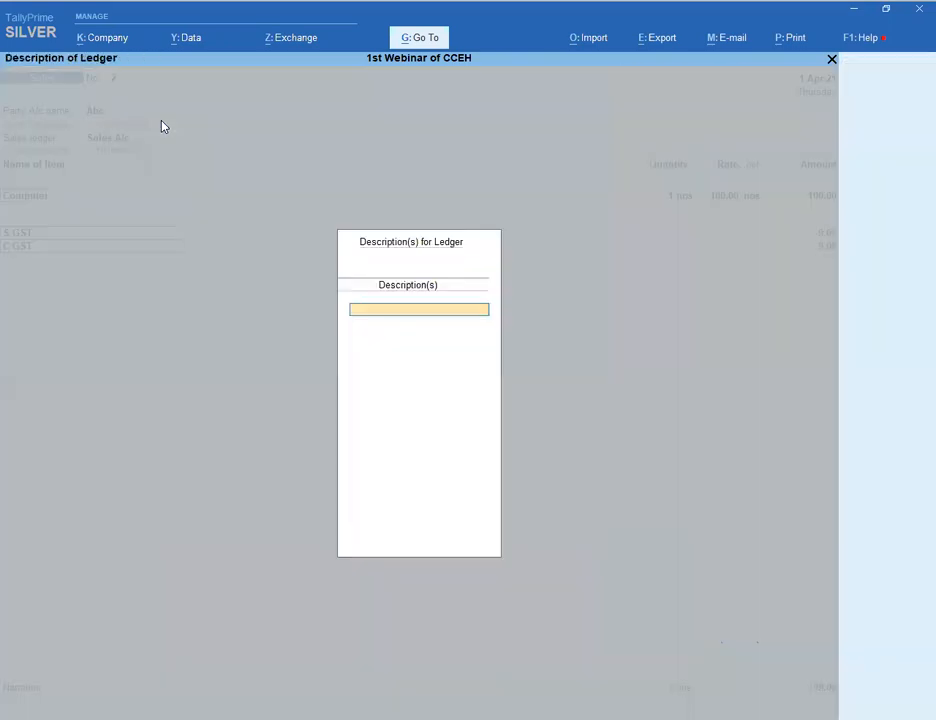
key("Return")
key("Return")
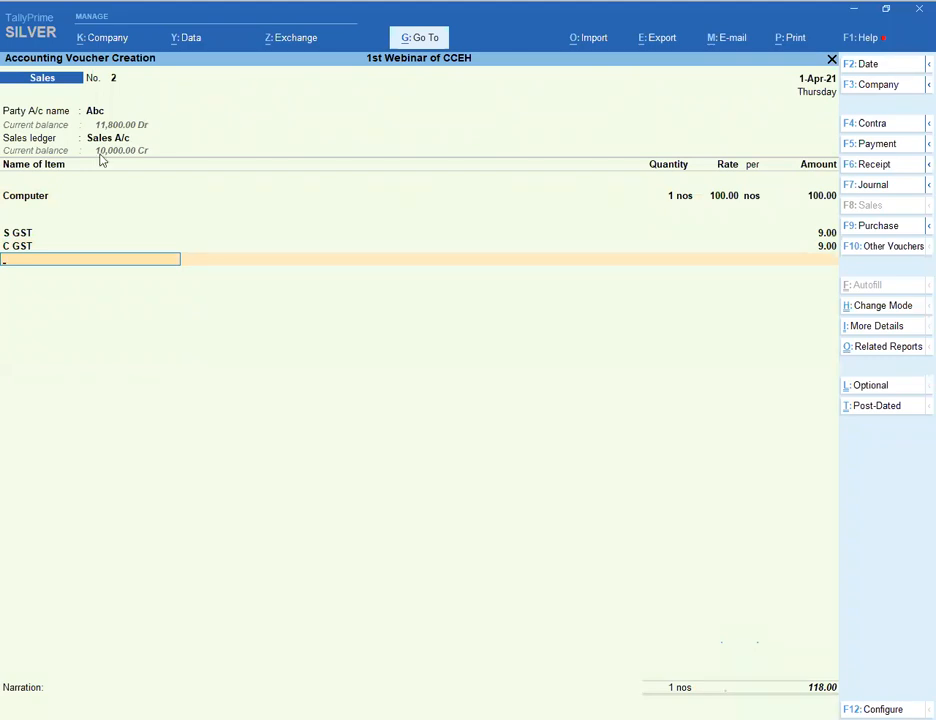
- Clear Computer's own 18% GST rate so group 28 applies, giving 14.00 each
left_click(38, 203)
key("ctrl+Return")
key("Return")
key("Return")
key("Return")
key("Return")
key("Return")
key("Return")
key("y")
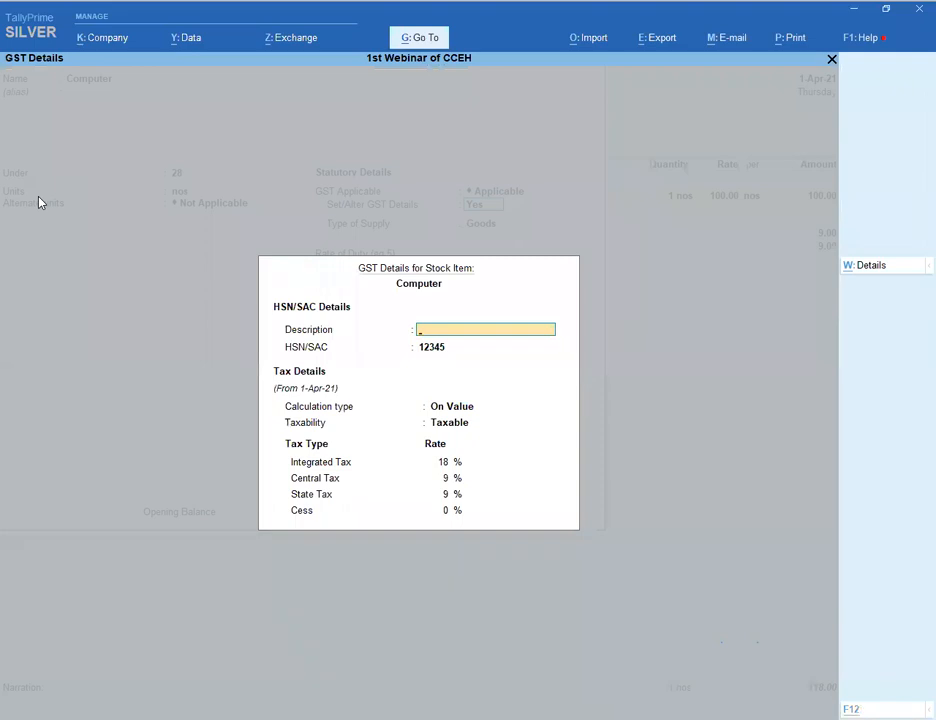
key("alt+w")
key("Escape")
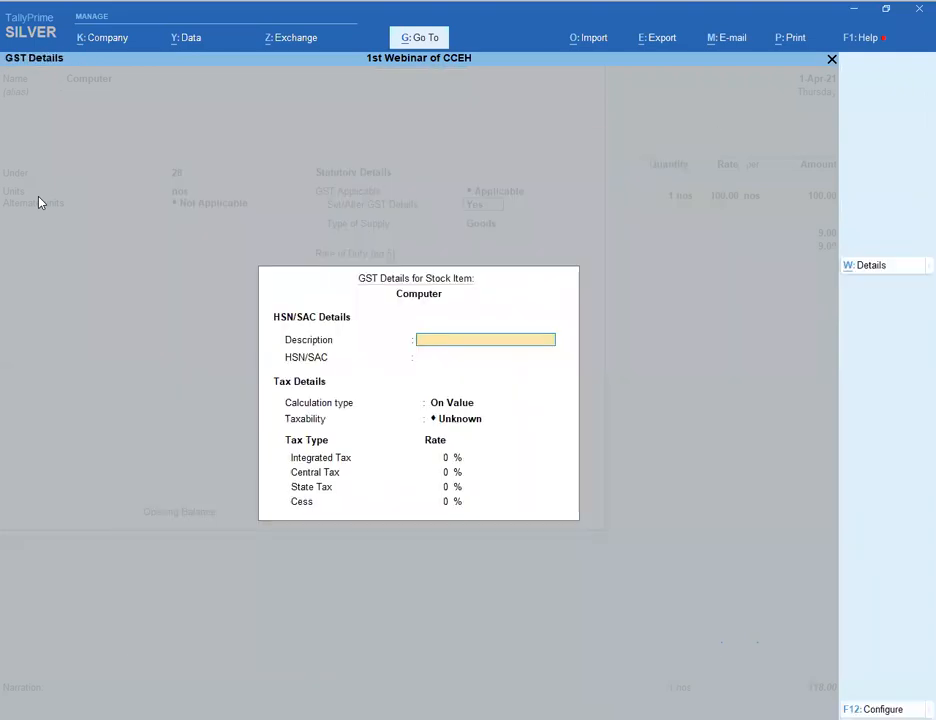
key("Escape")
key("ctrl+a")
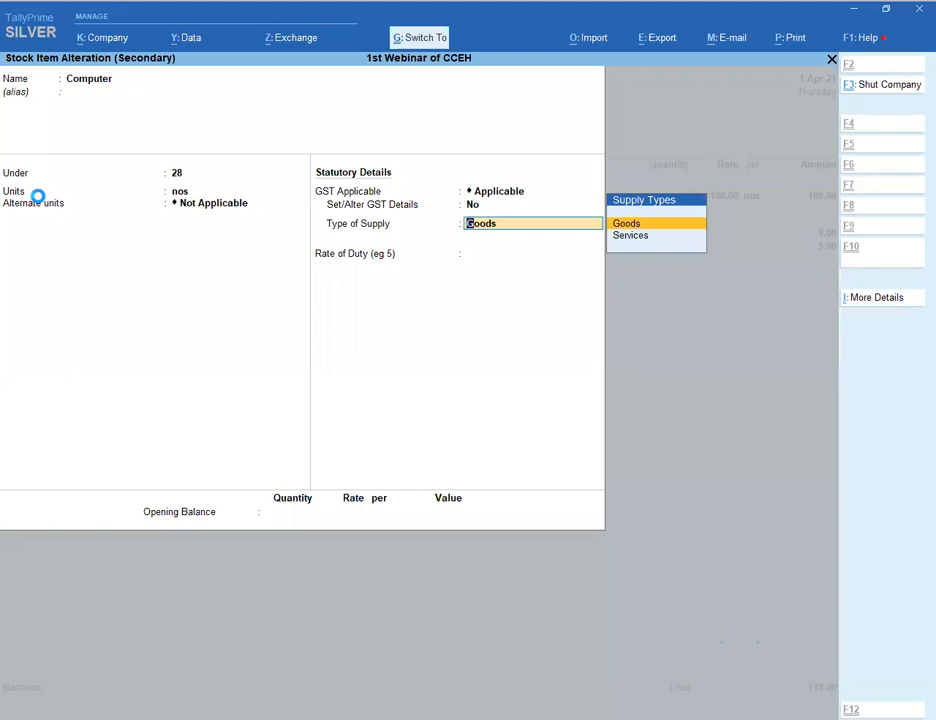
key("Return")
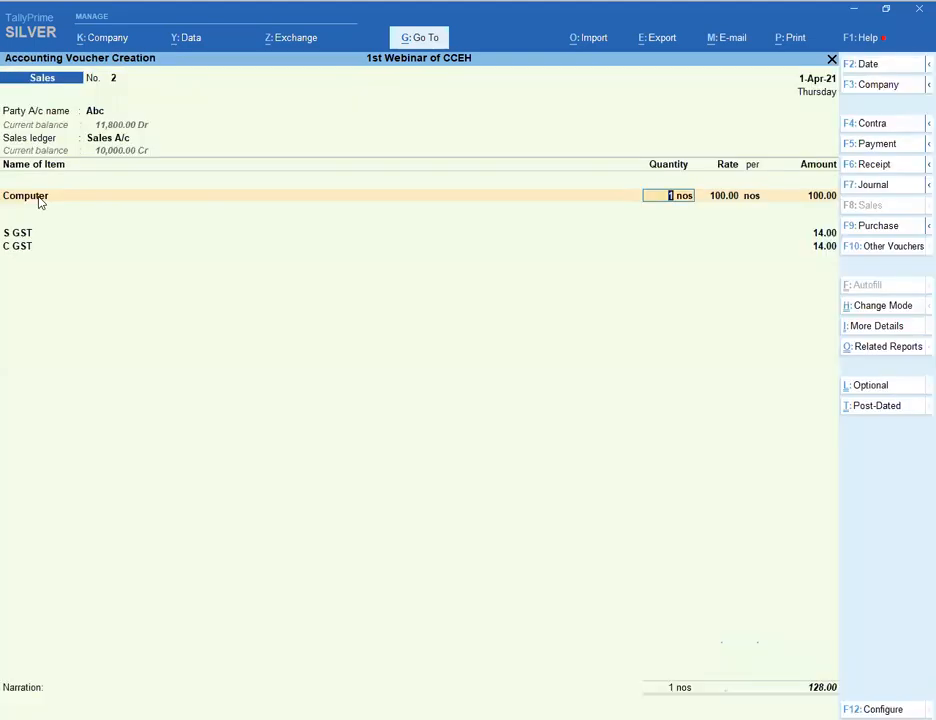
key("Return")
key("Return")
key("Return")
key("Return")
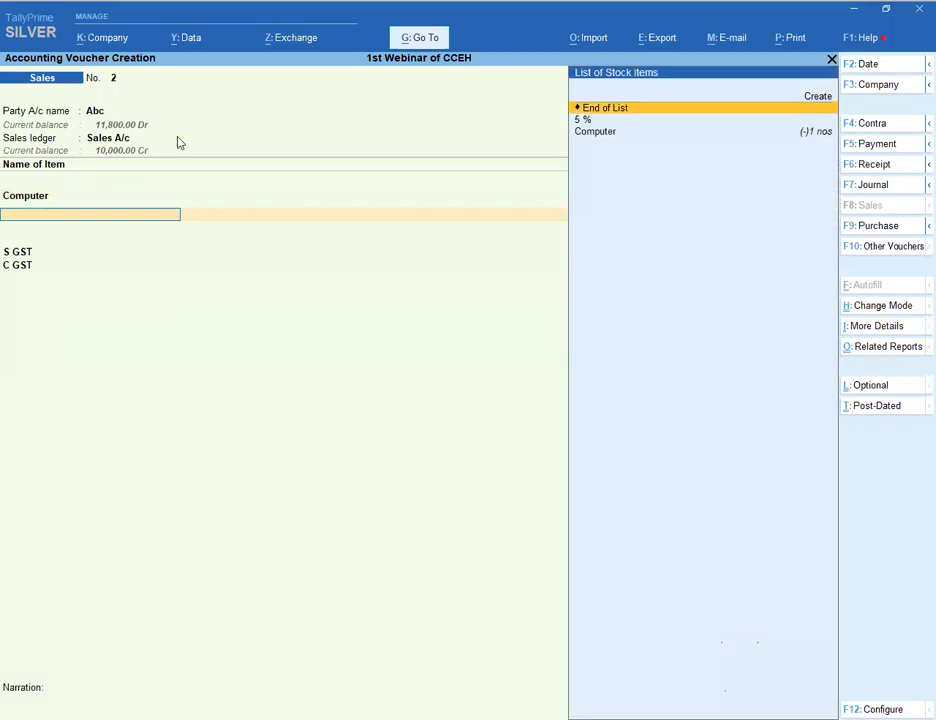
- Pick the 5 % item and remove its own 5% GST rate entry
key("Down")
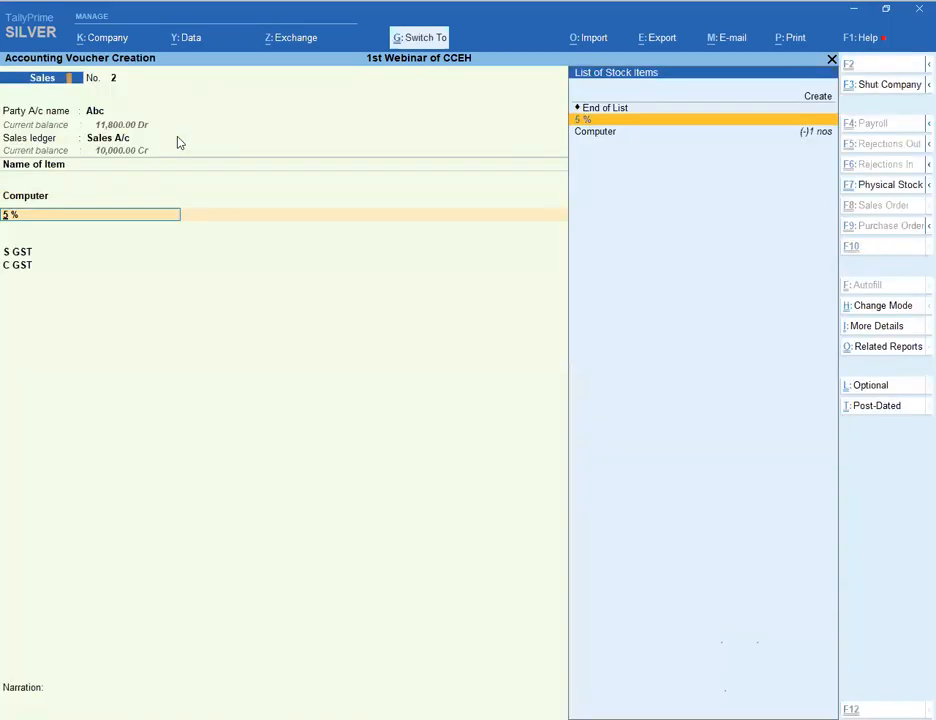
key("ctrl+Return")
key("Return")
key("Return")
key("Return")
key("Return")
key("Return")
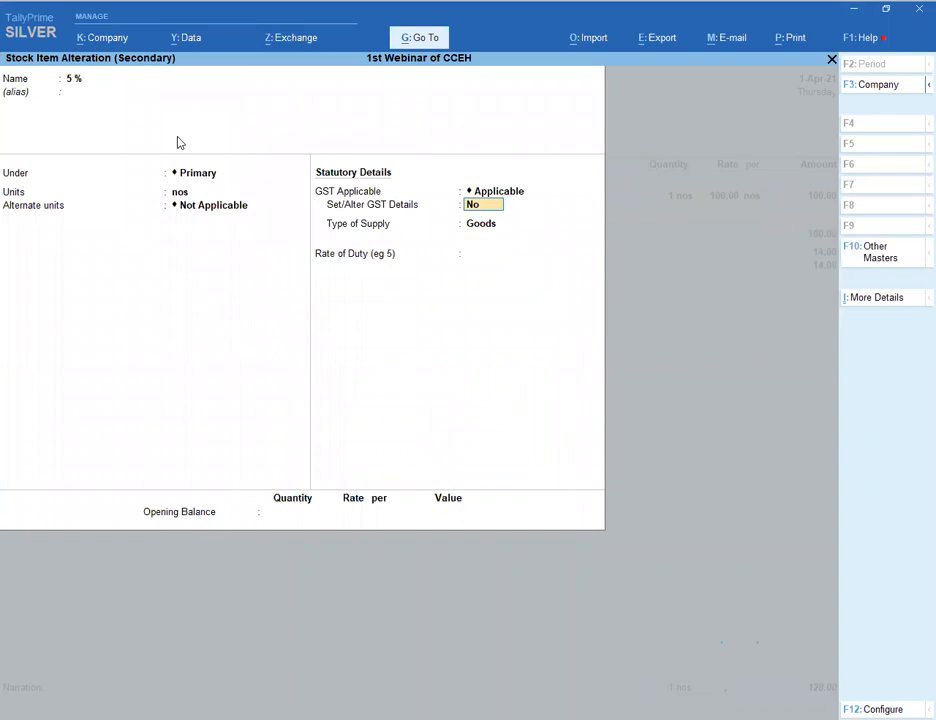
key("y")
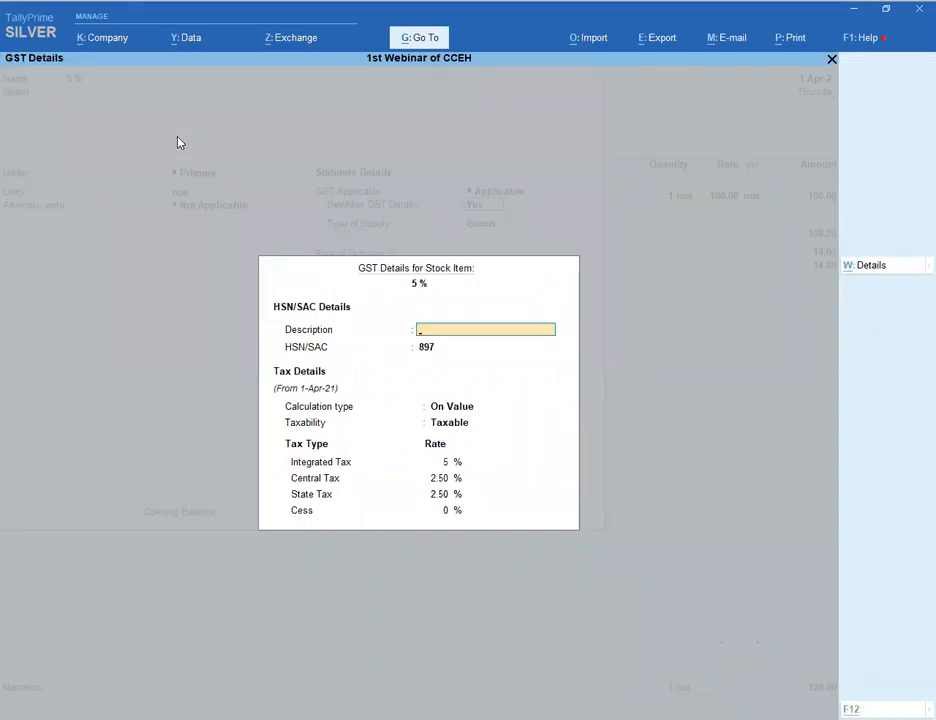
key("alt+w")
key("Escape")
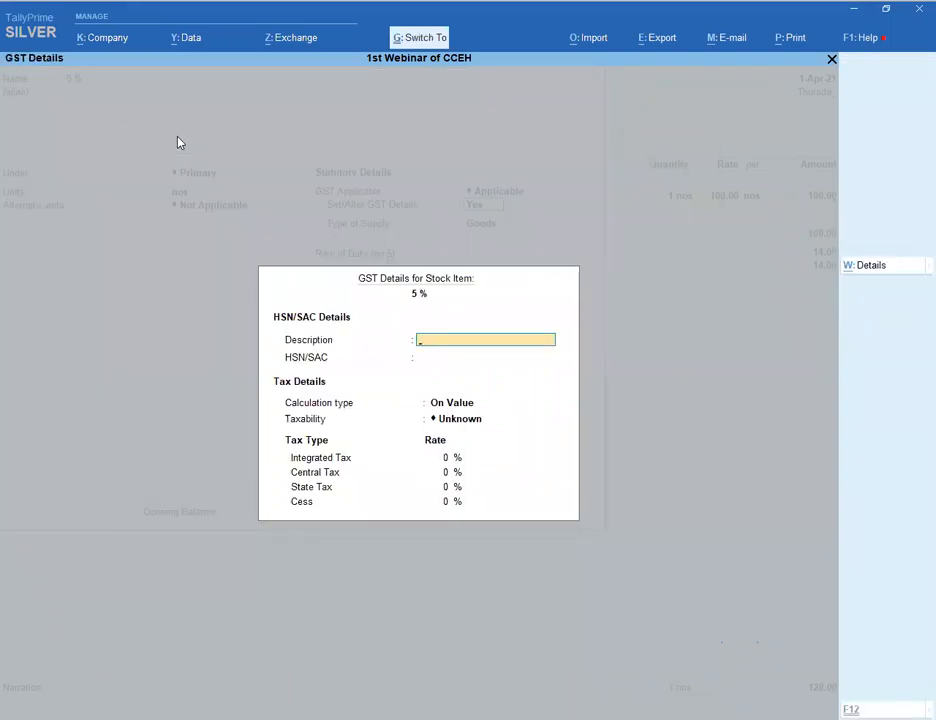
key("ctrl+a")
key("ctrl+a")
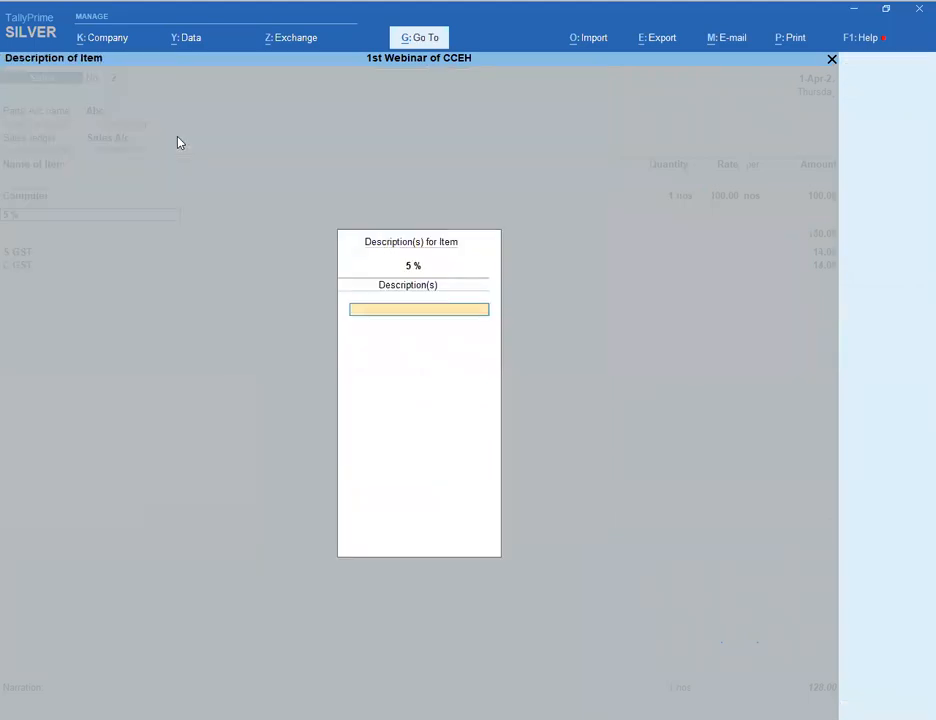
key("Escape")
- Move the 5 % item under stock group 28, keeping the unit as nos
key("ctrl+Return")
key("Return")
key("Return")
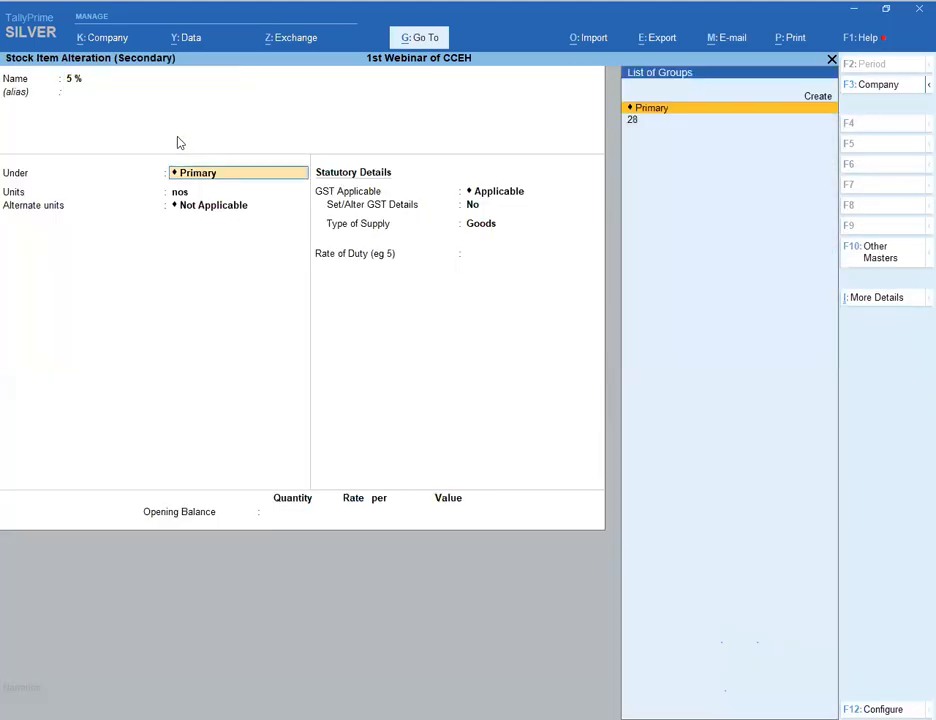
key("Down")
key("Return")
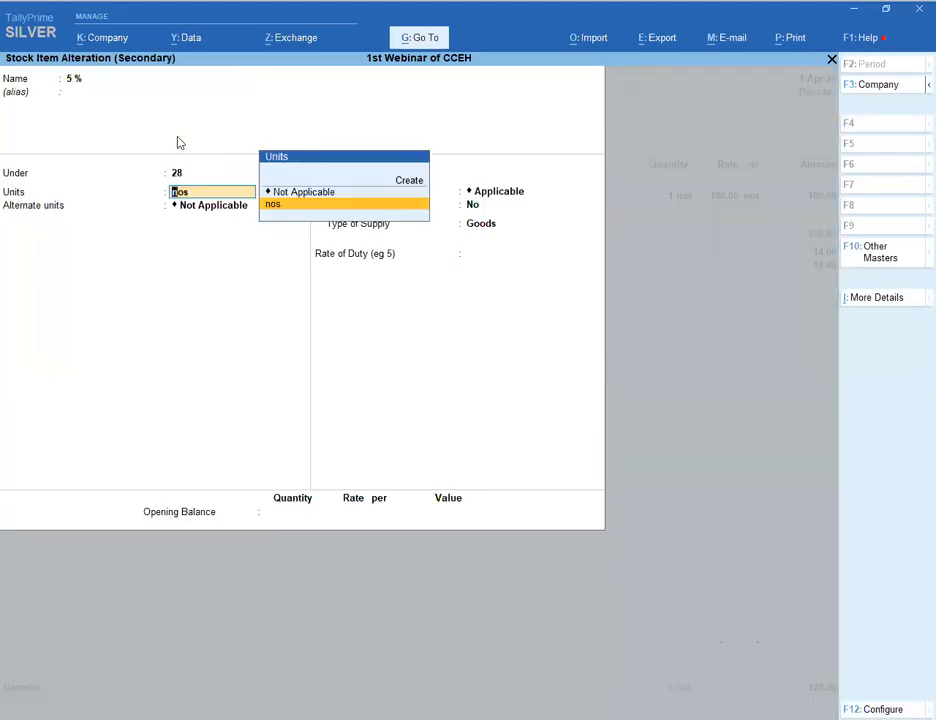
key("ctrl+a")
key("Escape")
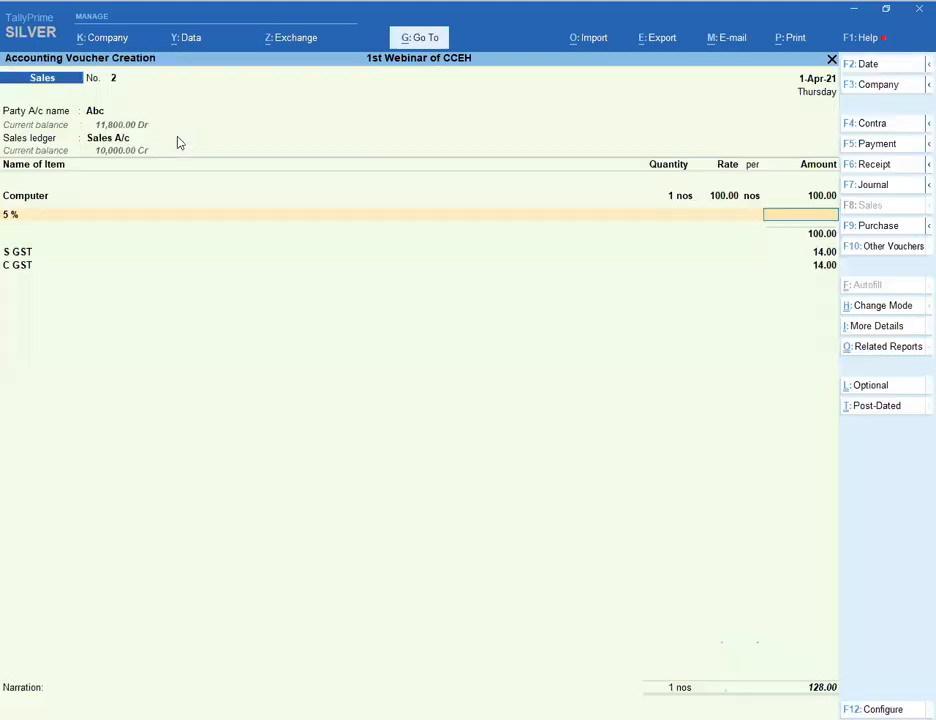
- Bill one 5 % item at rate 100, raising S GST and C GST to 28.00 each
type("1")
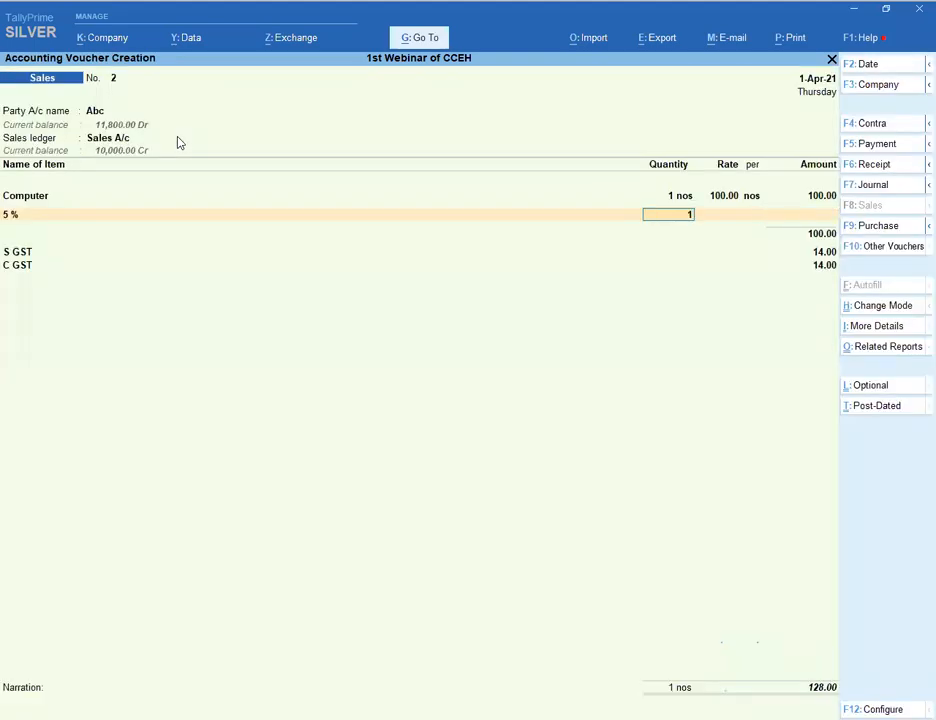
key("Return")
type("100")
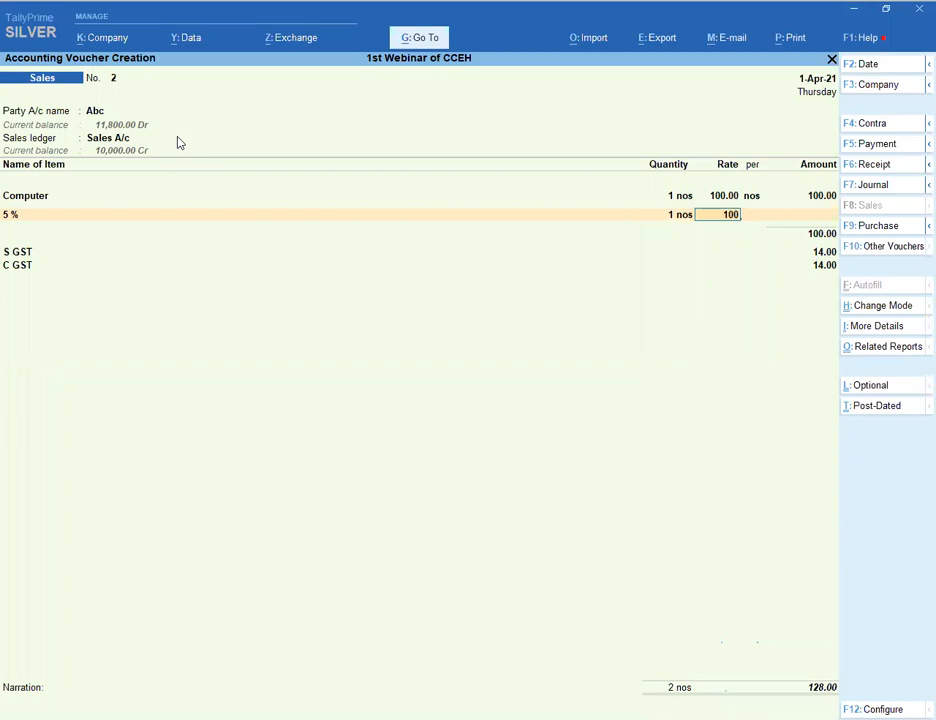
key("Return")
key("Return")
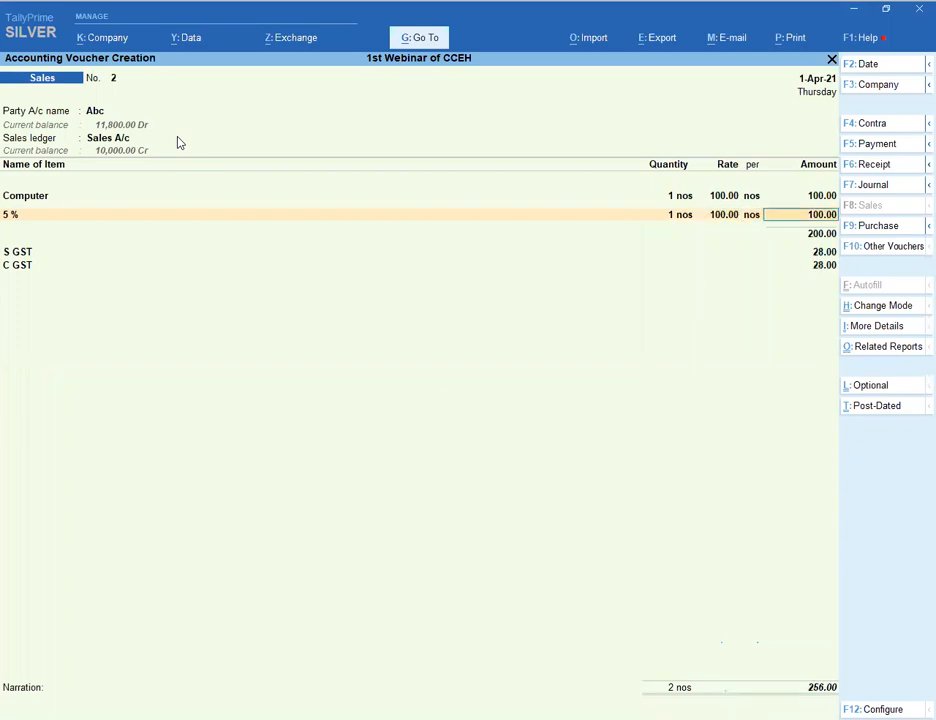
key("Return")
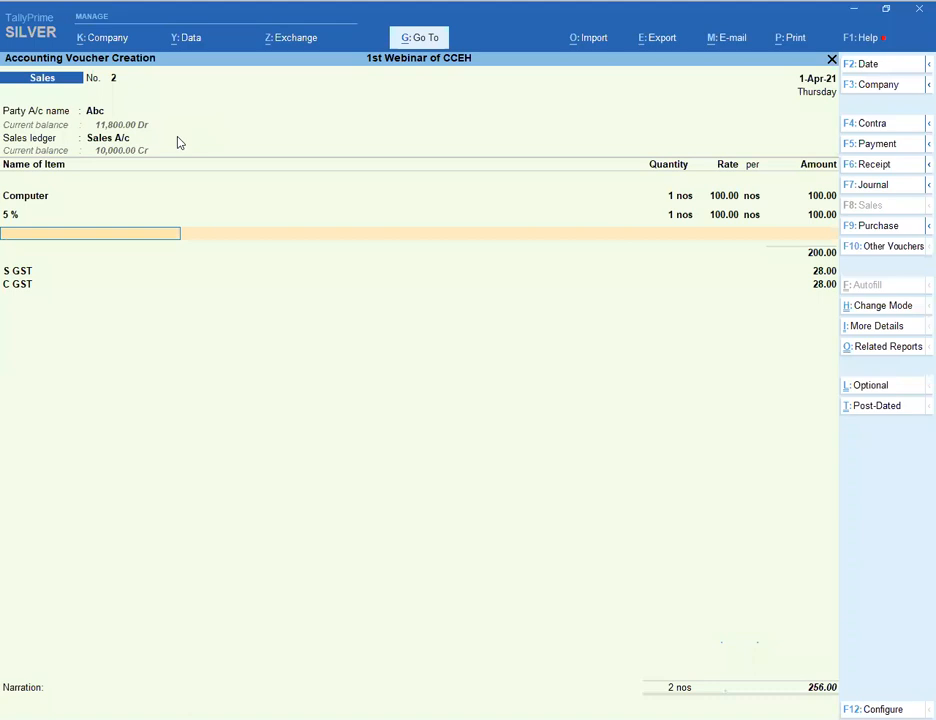
- Give sales voucher No. 2 (256.00) new bill reference 2 and save it
key("Return")
key("Return")
key("Return")
key("Return")
key("Return")
key("Return")
key("Return")
key("Return")
key("Return")
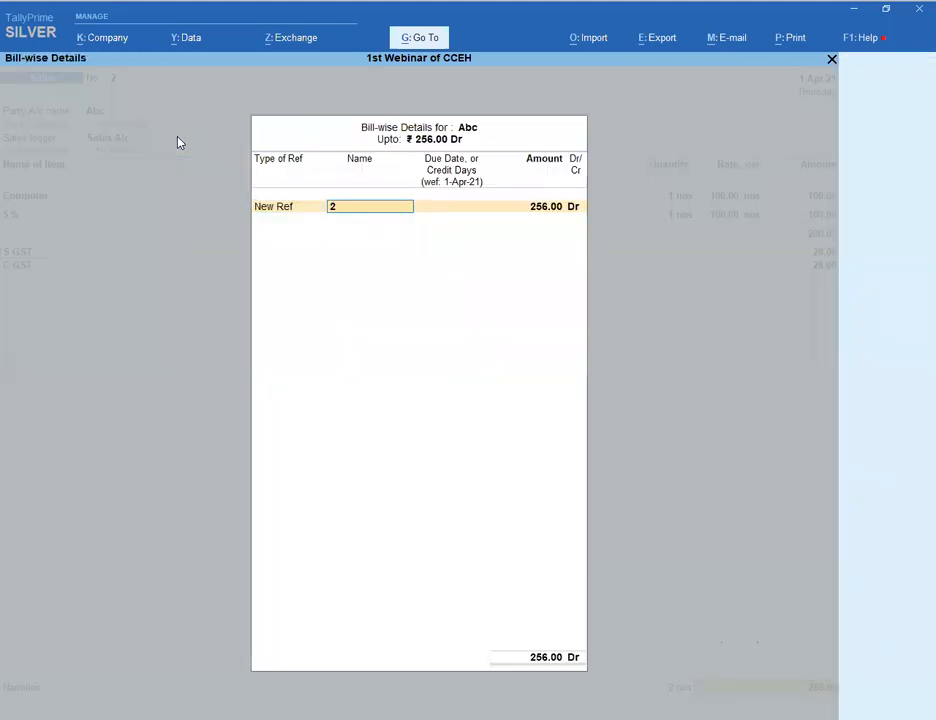
key("Return")
key("Return")
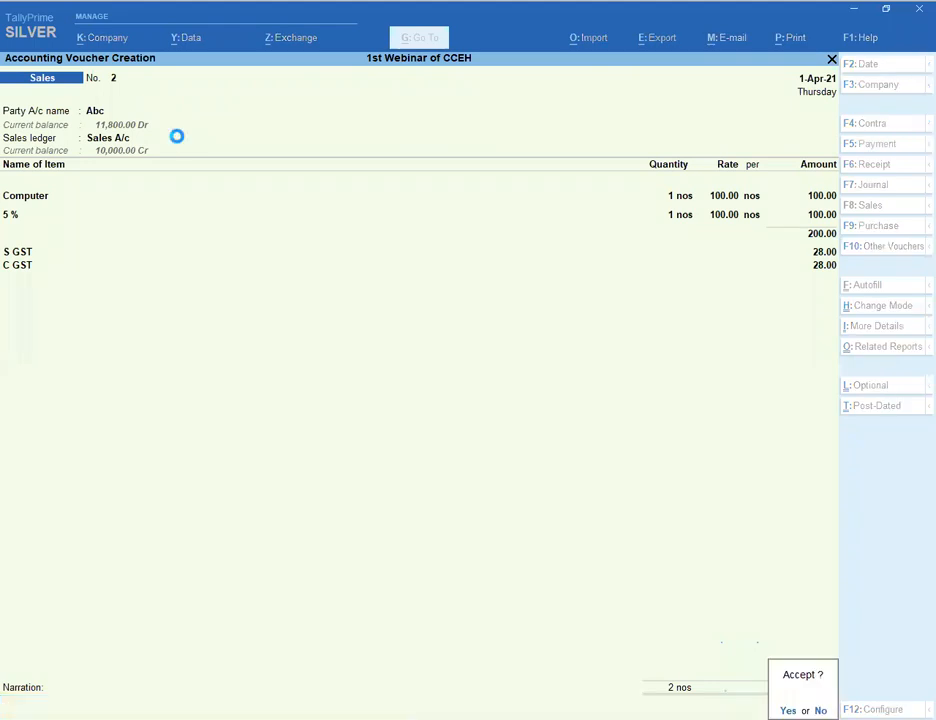
key("y")
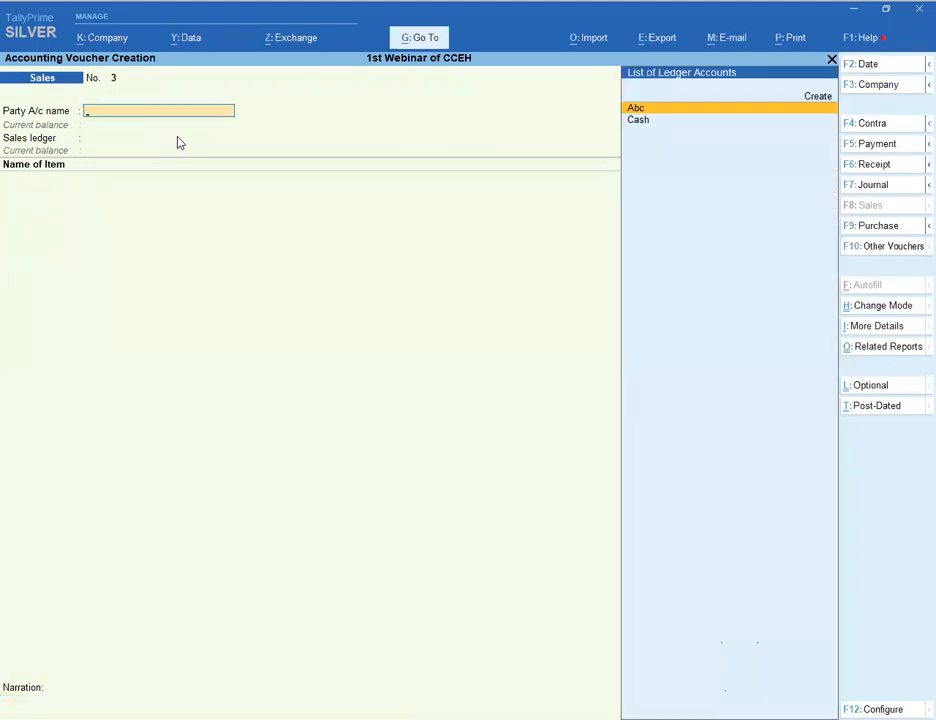
- Step through the third sales voucher's party details, then clear Abc as party
key("Return")
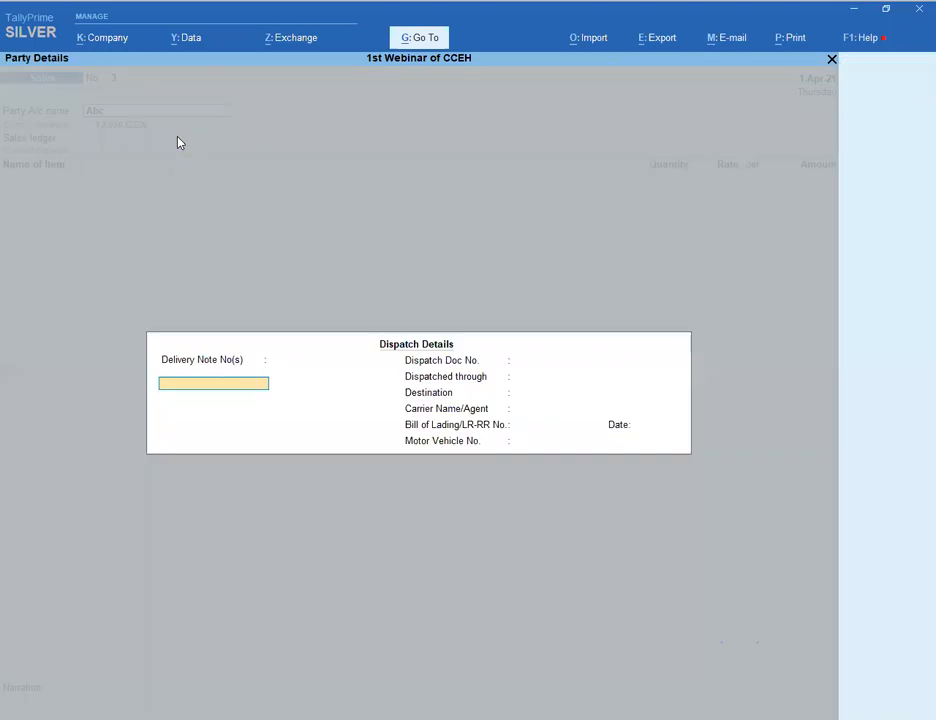
key("Return")
key("Return")
key("Return")
key("Return")
key("Return")
key("Return")
key("Return")
key("Return")
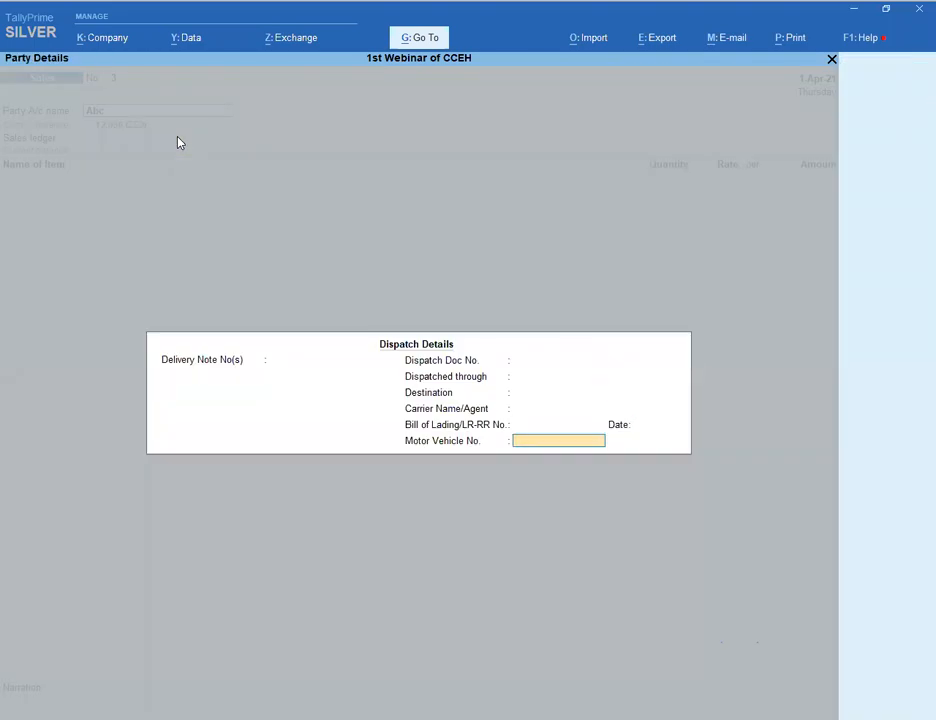
key("Return")
key("Return")
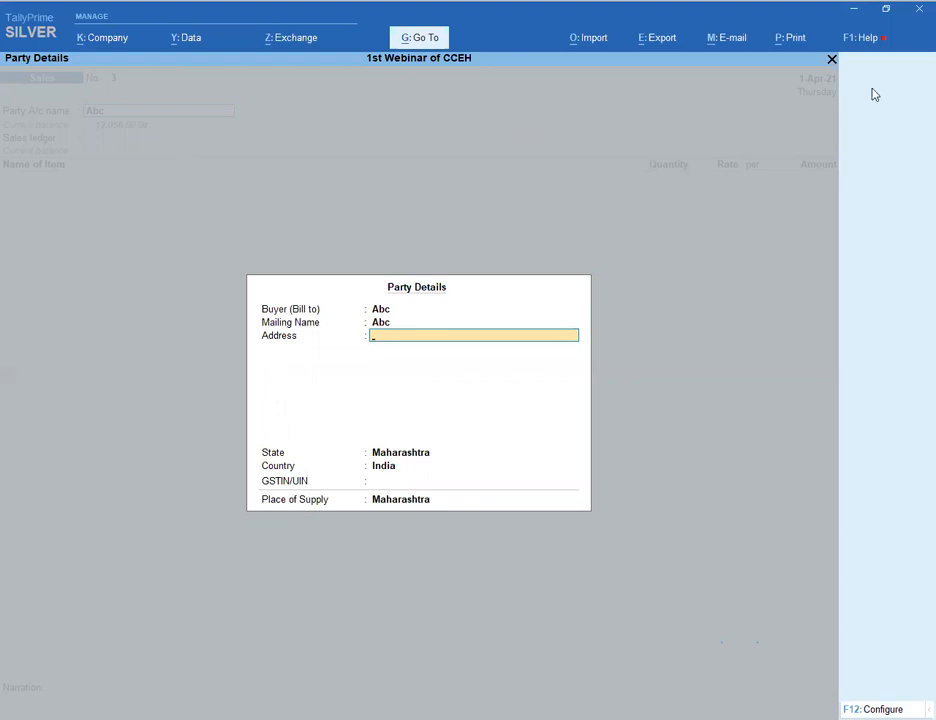
key("Escape")
key("BackSpace")
- Quit the unsaved sales voucher and switch to a blank purchase voucher No. 1
key("Escape")
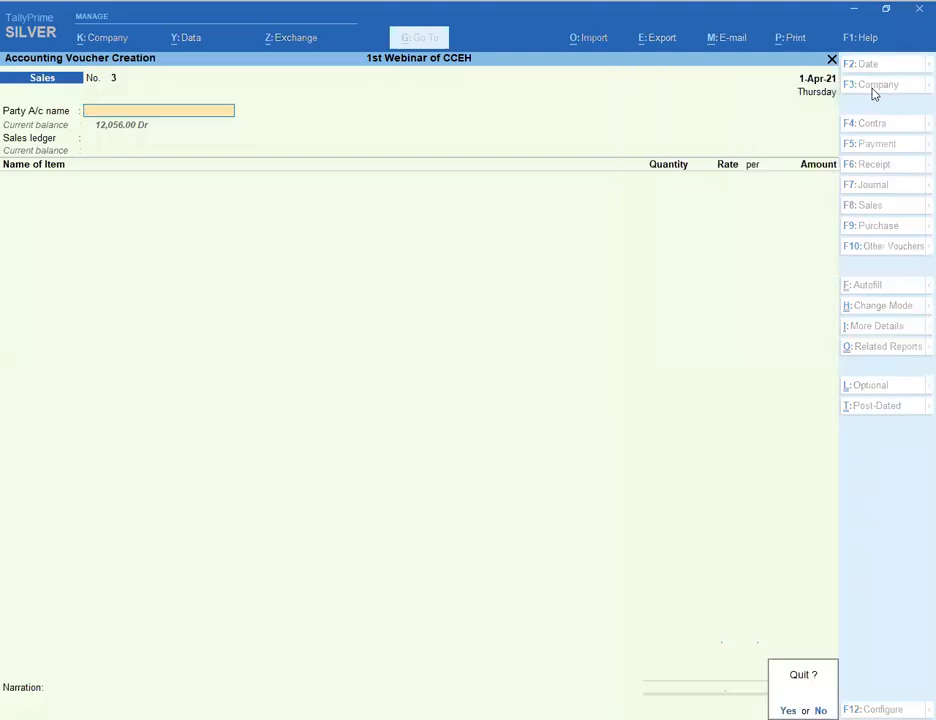
key("y")
key("Return")
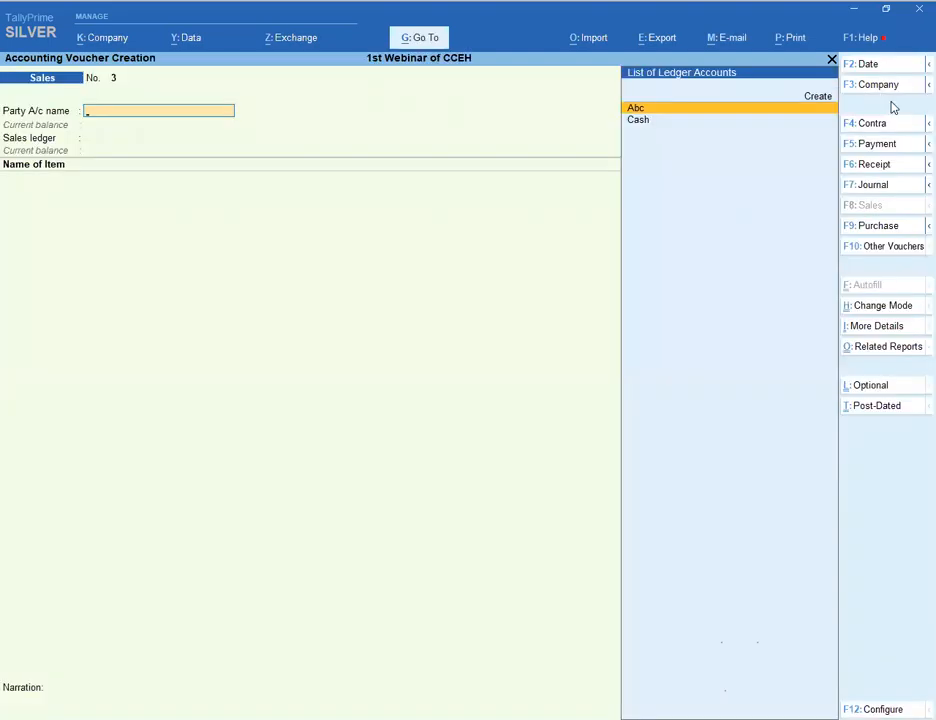
key("F9")
key("Return")
key("Return")
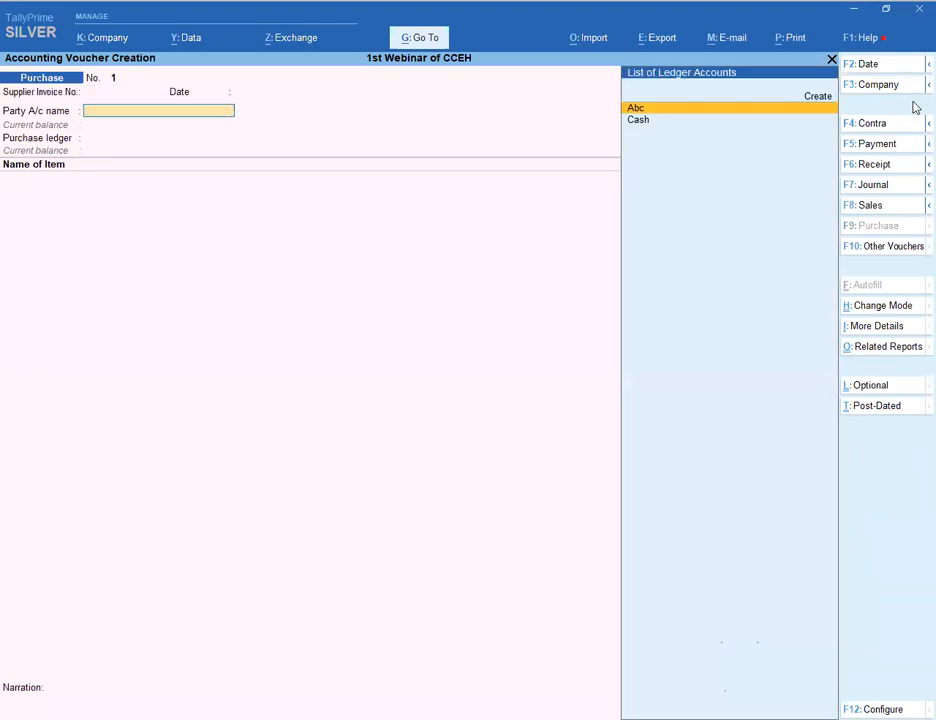
- Create ledger Xyz under Sundry Creditors and set it as the voucher's party
key("alt+c")
type("Xyz")
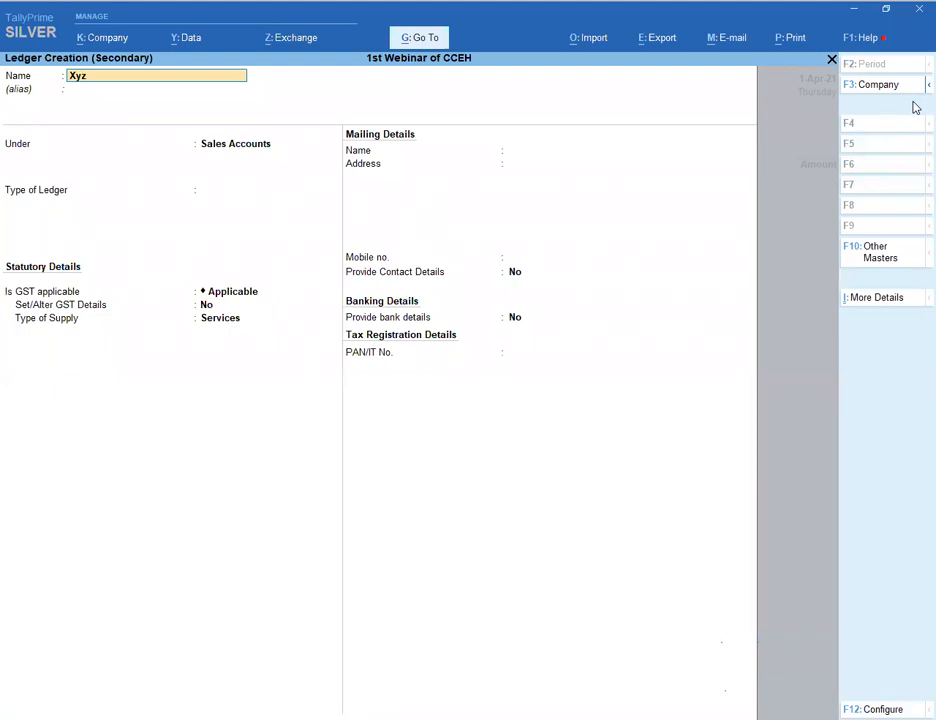
key("Return")
key("Return")
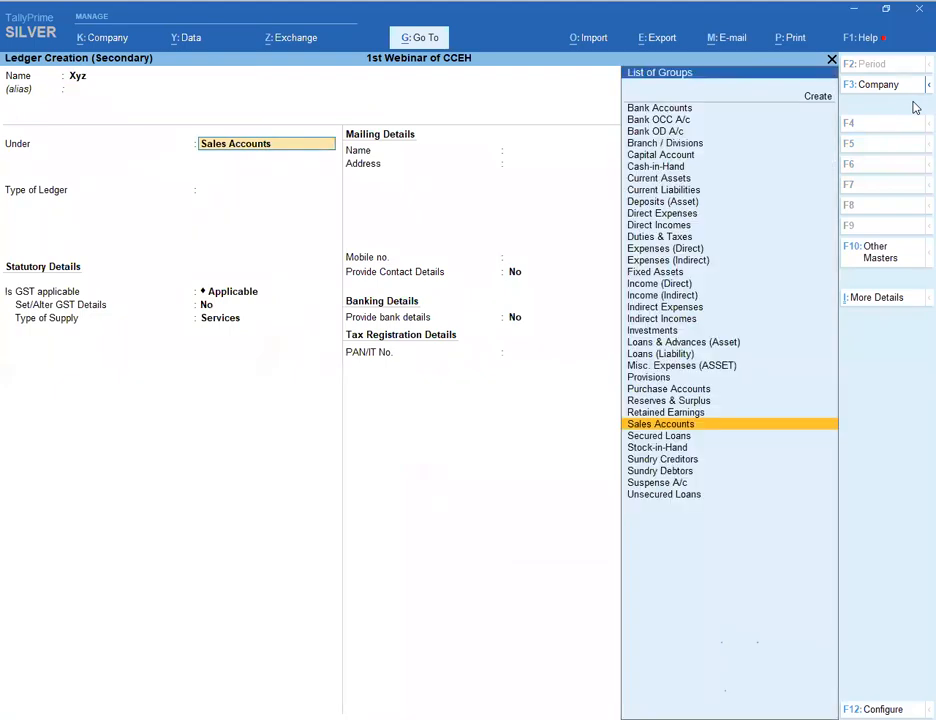
type("Su")
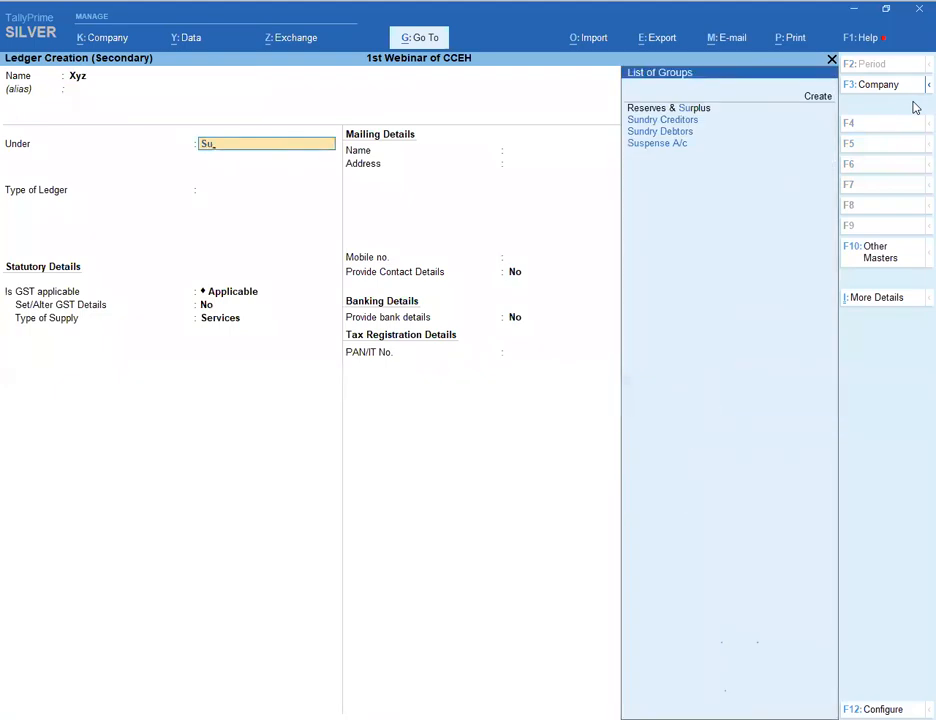
key("Return")
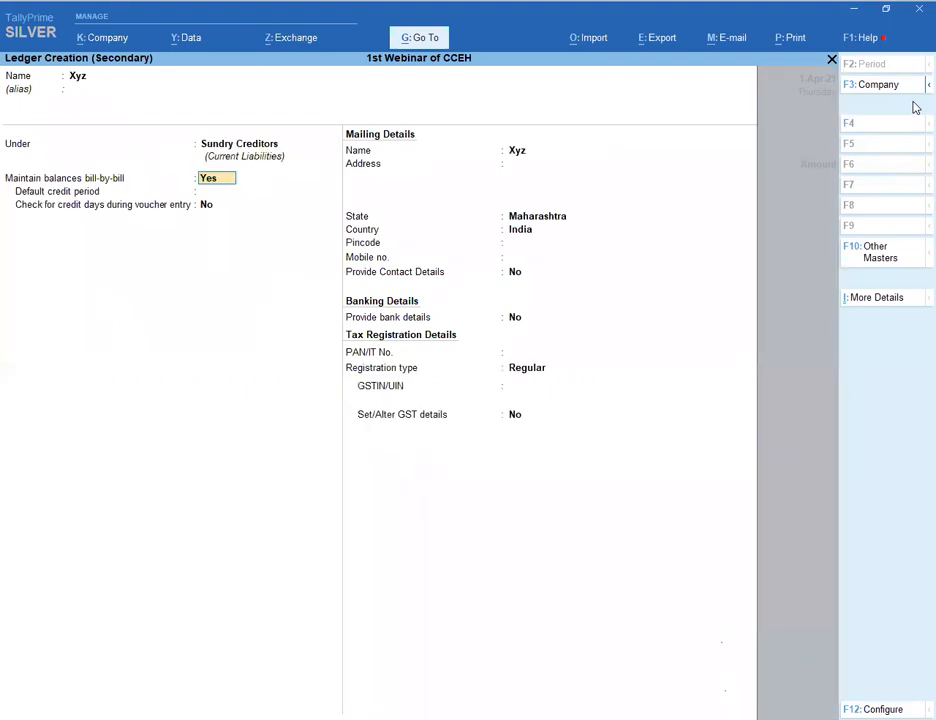
key("Return")
key("Return")
key("Return")
key("Return")
key("Return")
key("Return")
key("Return")
key("Return")
key("Return")
key("Return")
key("Return")
key("Return")
key("Return")
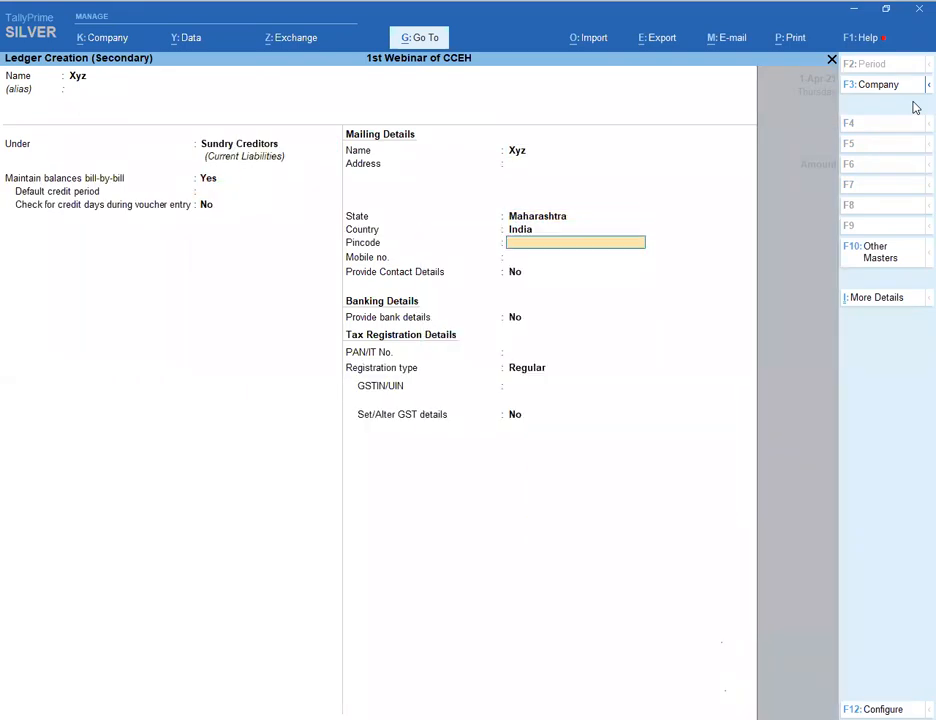
key("Return")
key("Return")
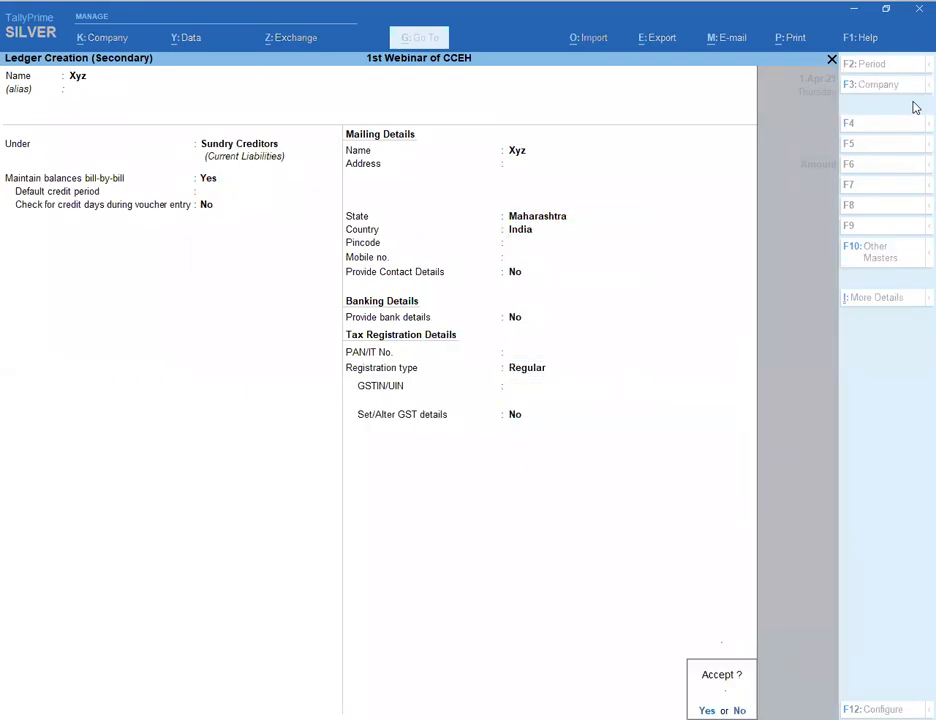
key("Return")
key("Return")
key("Return")
key("Return")
key("Return")
key("Return")
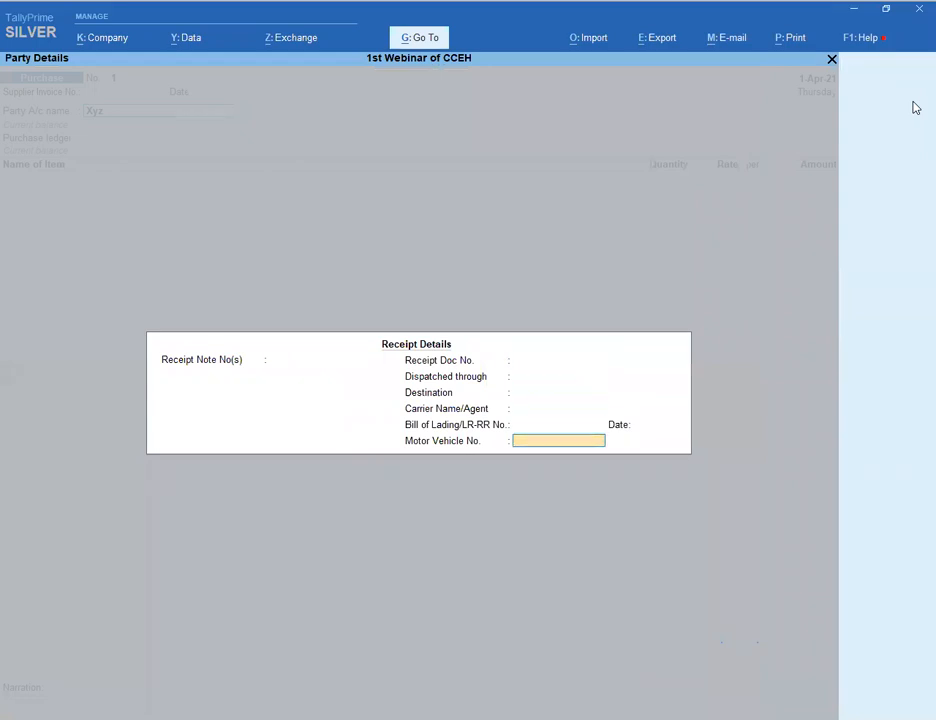
key("Return")
key("Return")
key("Return")
key("Return")
key("Return")
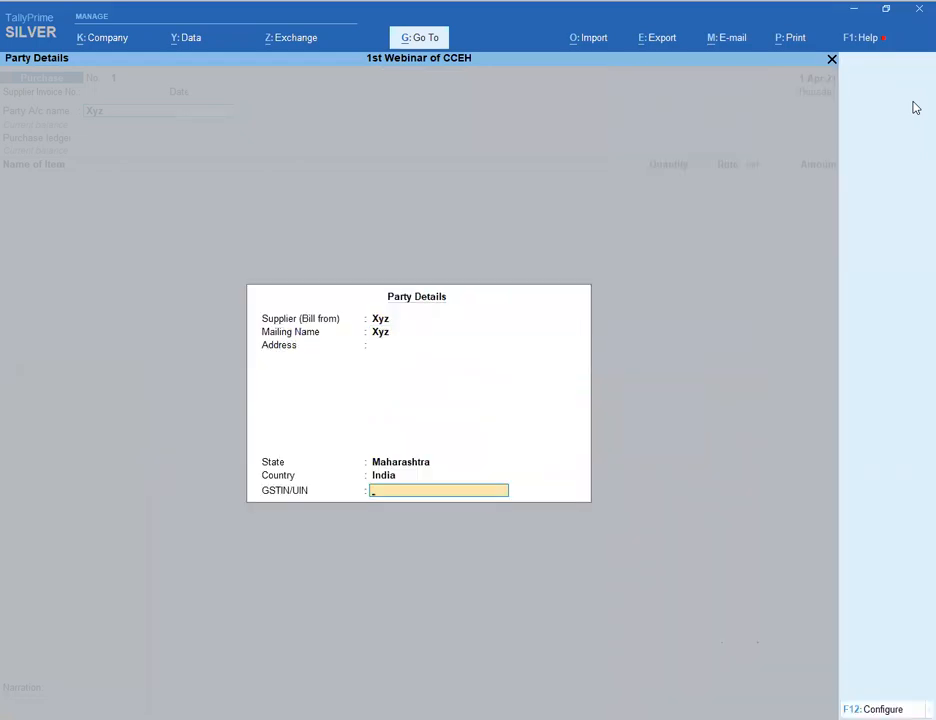
key("Return")
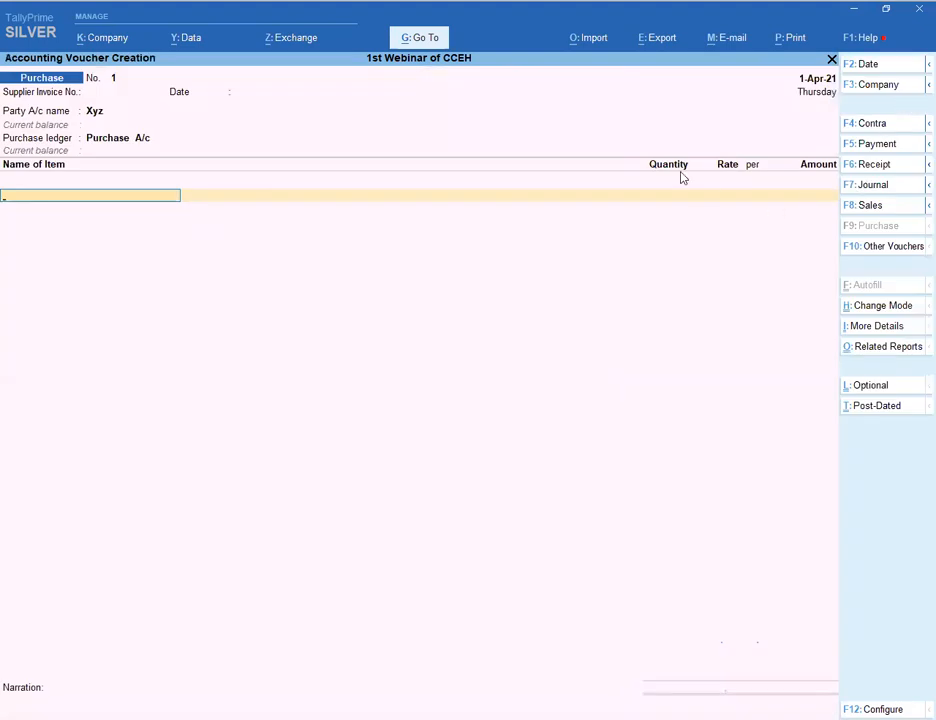
- Change purchase voucher No. 1 to Accounting Invoice mode and keep Xyz as party
left_click(872, 309)
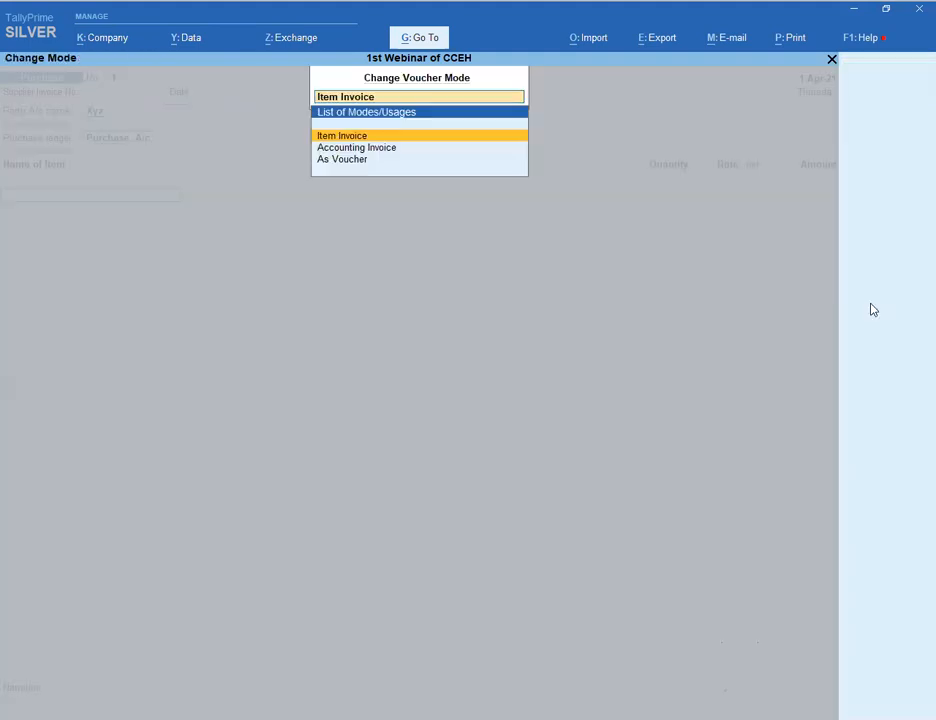
key("Down")
key("Return")
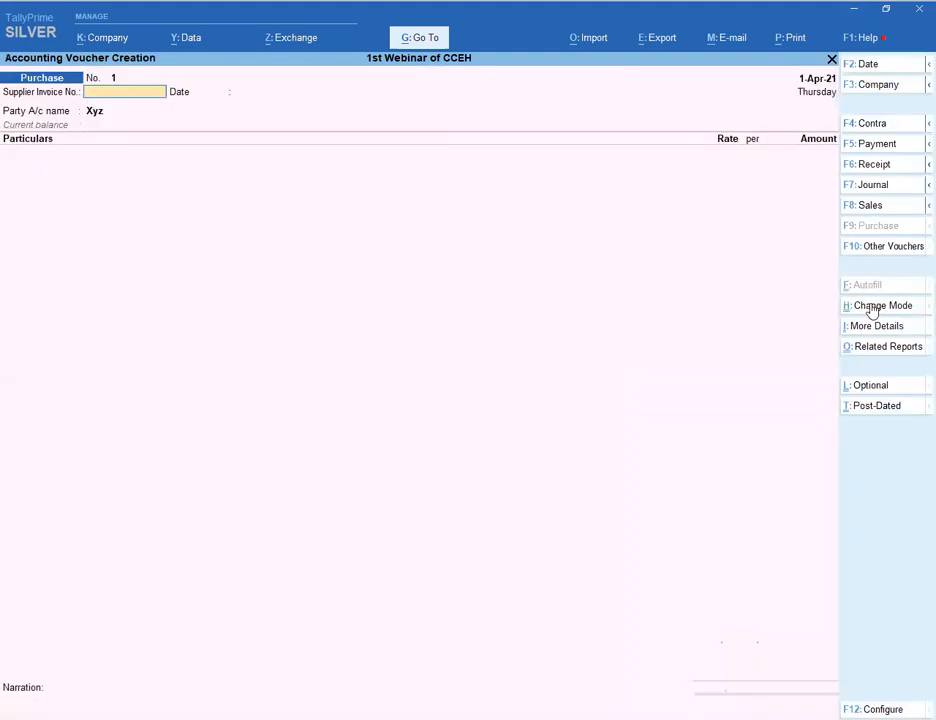
key("Return")
key("Return")
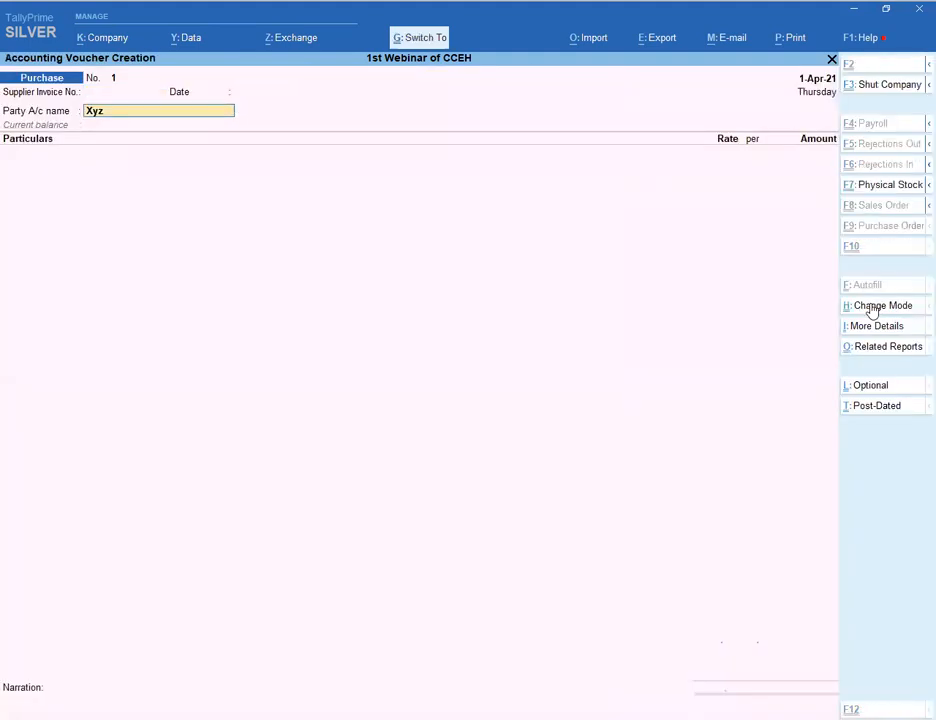
key("Return")
key("Return")
key("Return")
key("Return")
key("Return")
key("Return")
key("Return")
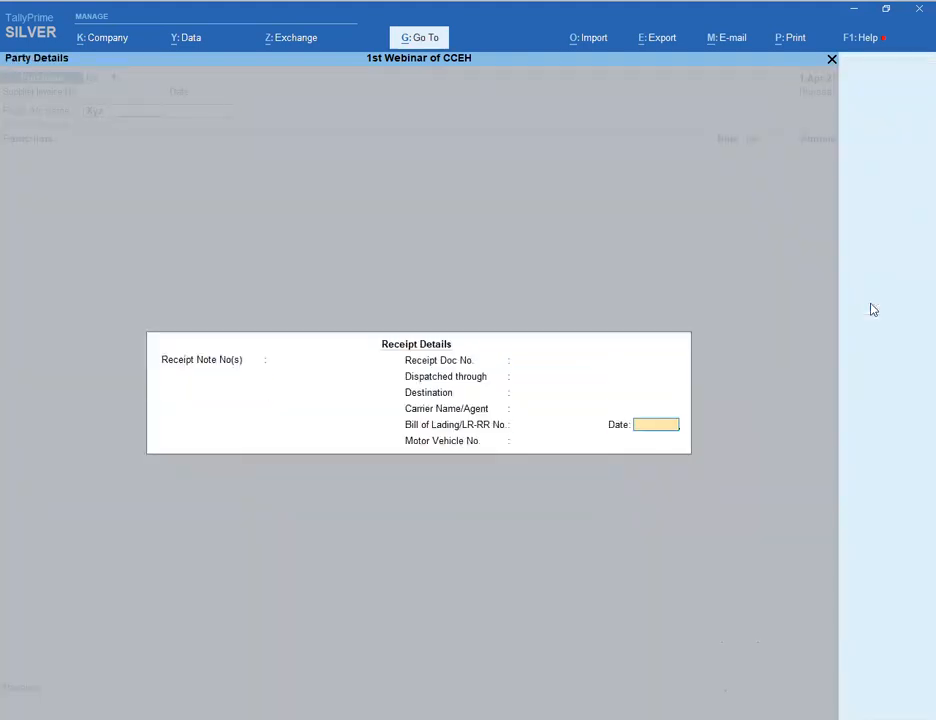
key("Return")
key("Return")
key("Return")
key("Return")
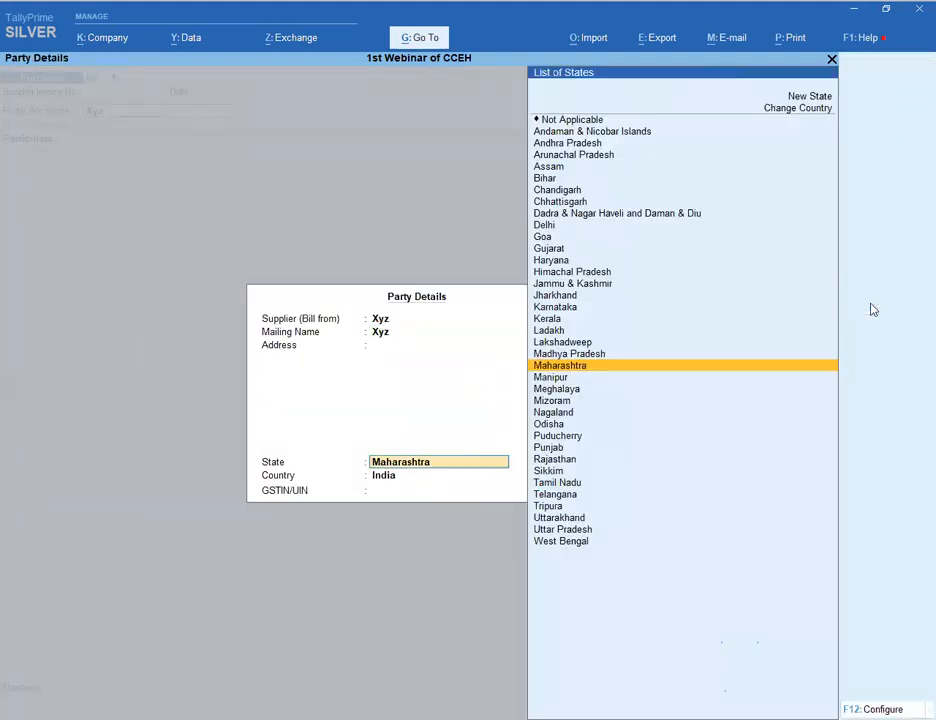
key("Return")
key("Return")
key("Return")
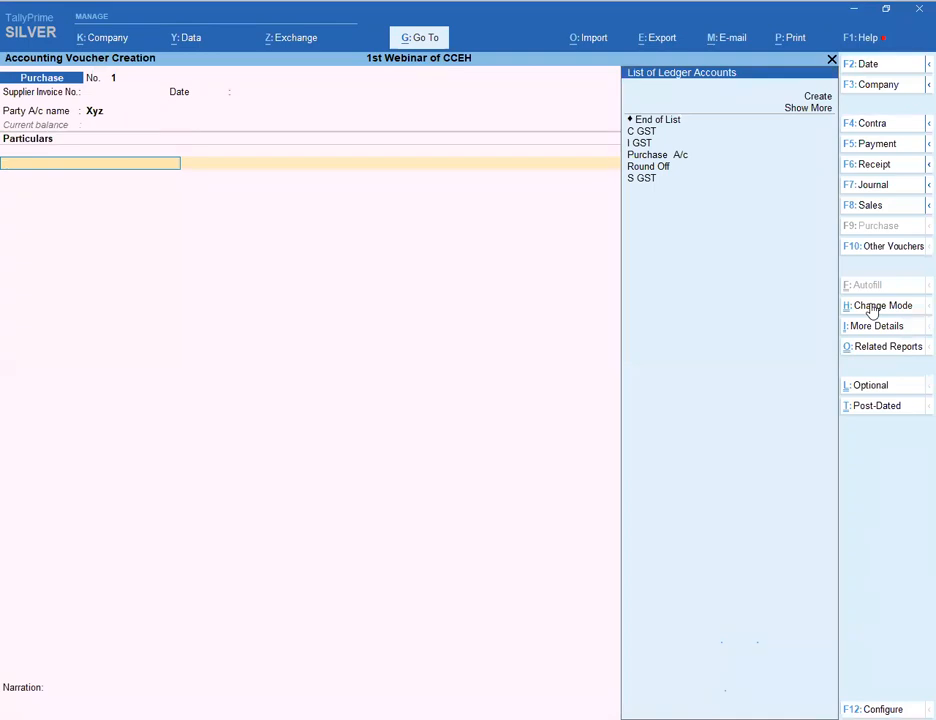
- Name a new ledger Stationery and place it under Indirect Expenses
key("Return")
type("S")
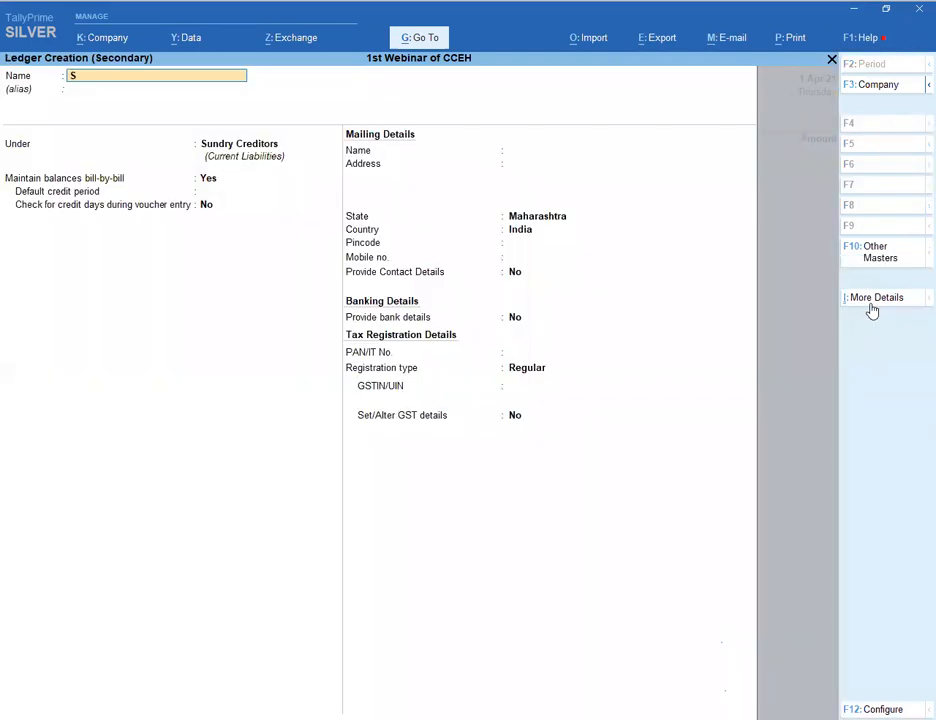
type("tationery")
key("Return")
key("Return")
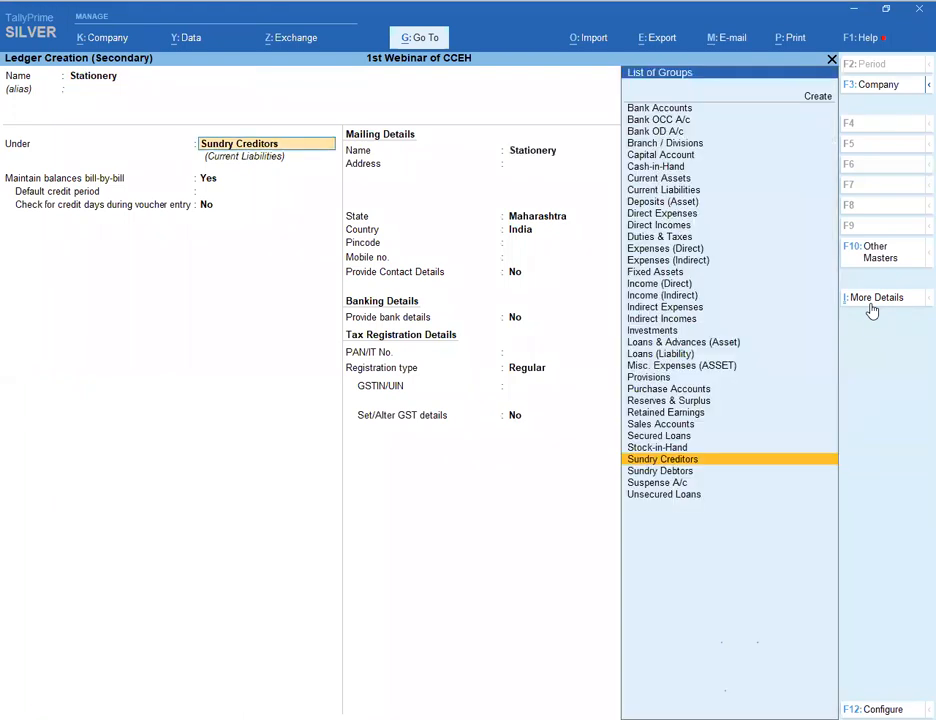
type("Ind")
key("BackSpace")
key("BackSpace")
key("BackSpace")
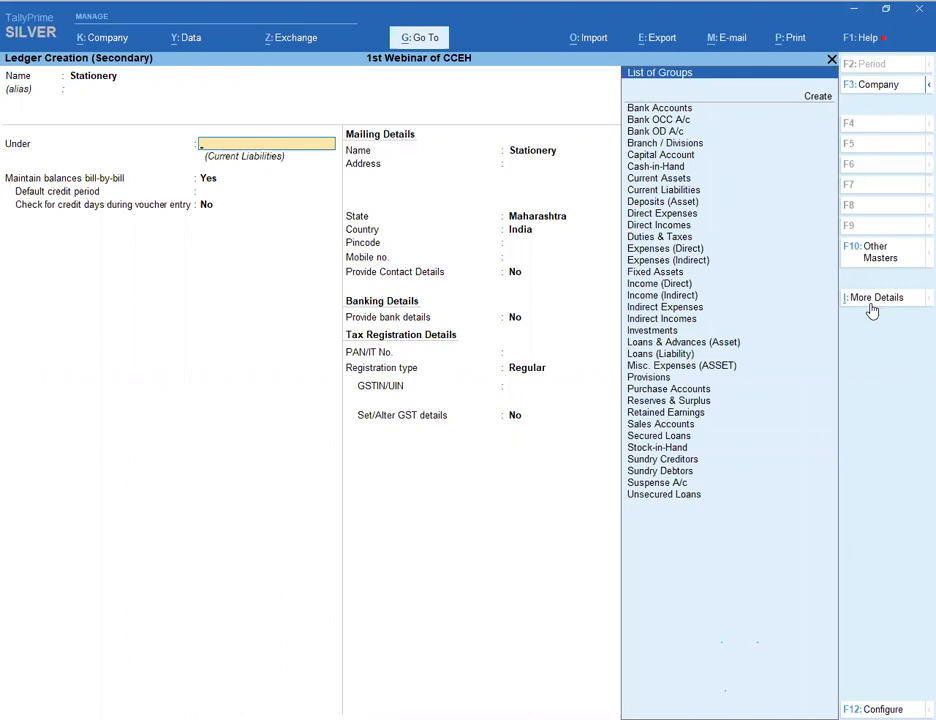
type("Ind")
key("Return")
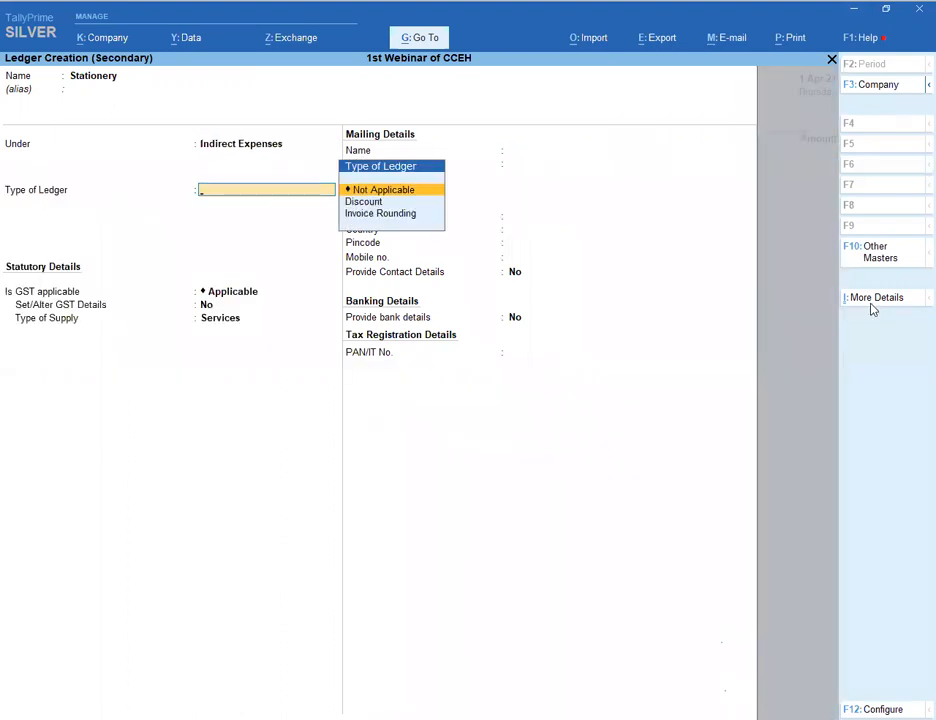
key("Return")
key("Return")
- Give Stationery GST details: HSN/SAC 9887, Taxable at 18% integrated tax, Services, and save
type("y")
key("Return")
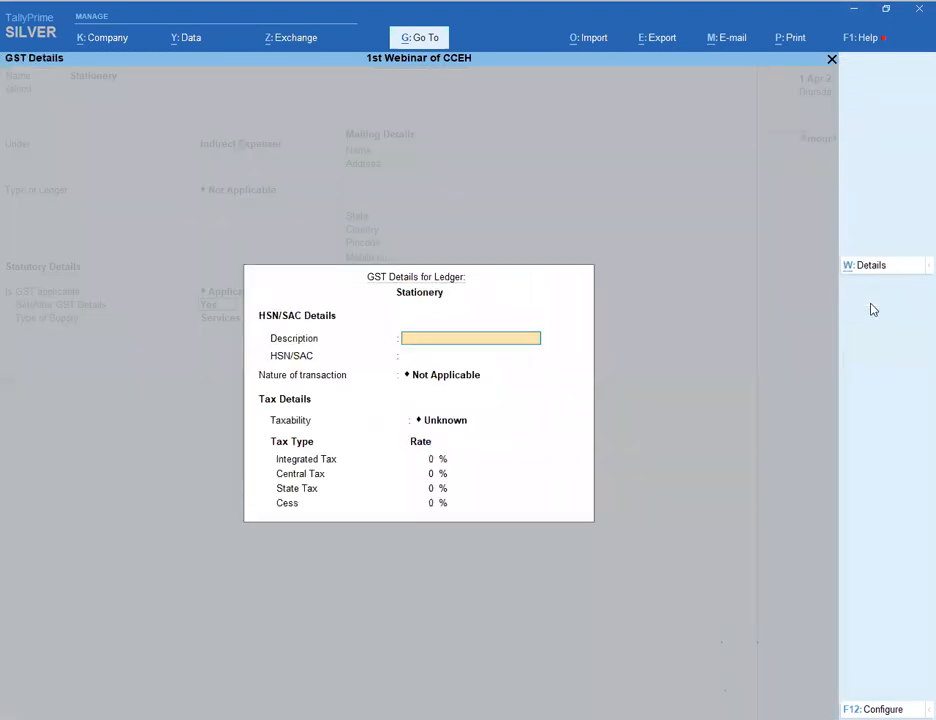
key("Return")
type("9887")
key("Return")
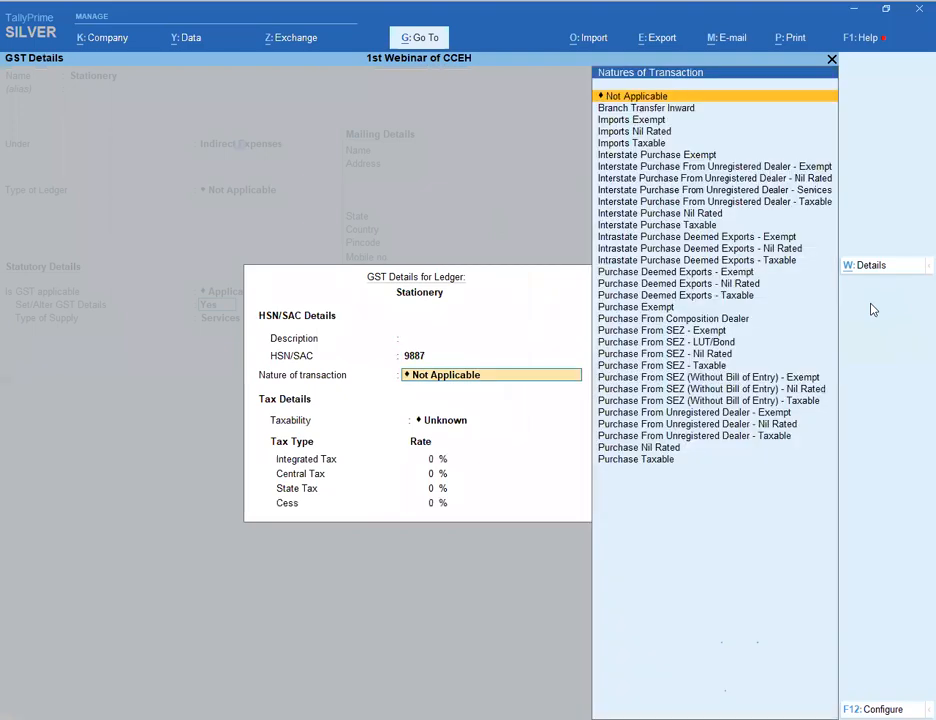
key("Down")
key("Down")
key("Down")
key("Down")
key("Down")
key("Down")
key("Down")
key("Down")
key("Down")
key("Down")
key("Down")
key("Down")
key("Down")
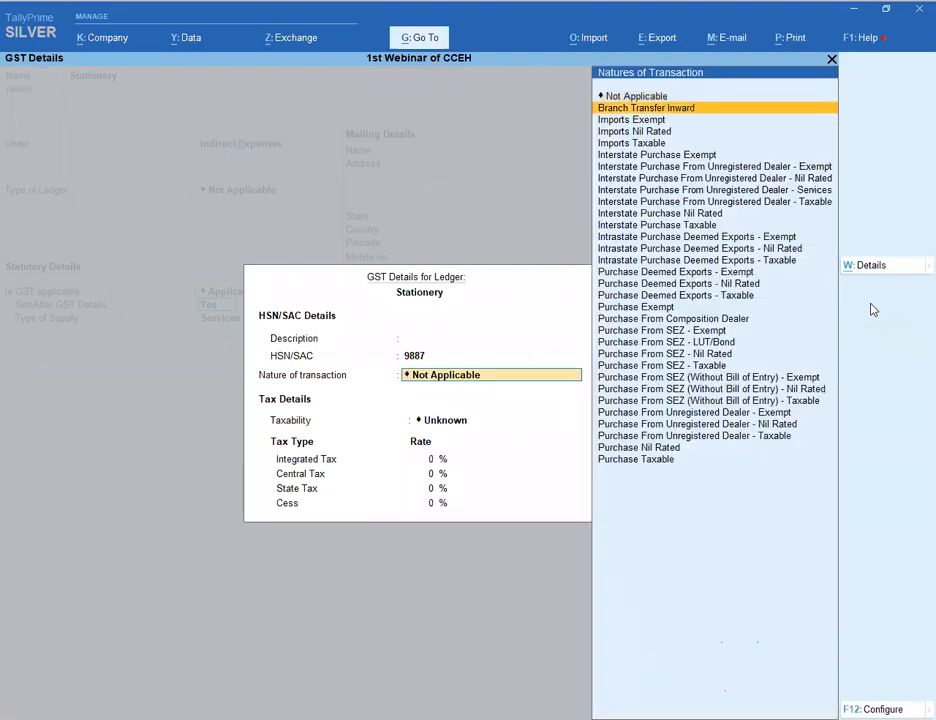
key("Down")
key("Down")
key("Down")
key("Down")
key("Down")
key("Down")
key("Down")
key("Down")
key("Down")
key("Down")
key("Down")
key("Down")
key("Down")
key("Down")
key("Down")
key("Down")
key("Down")
key("Down")
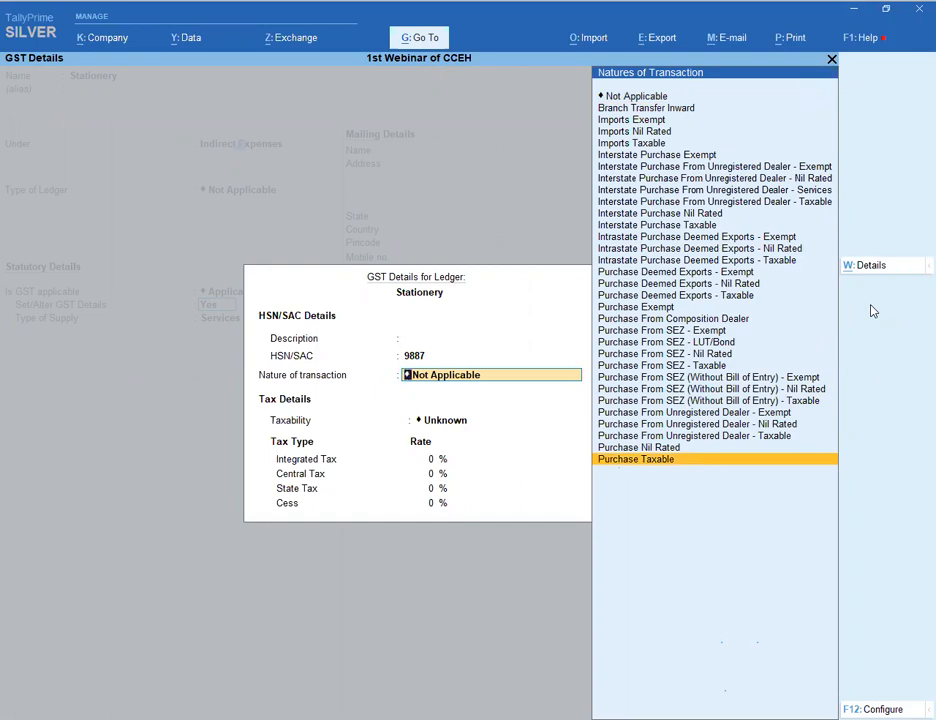
type("no")
key("Return")
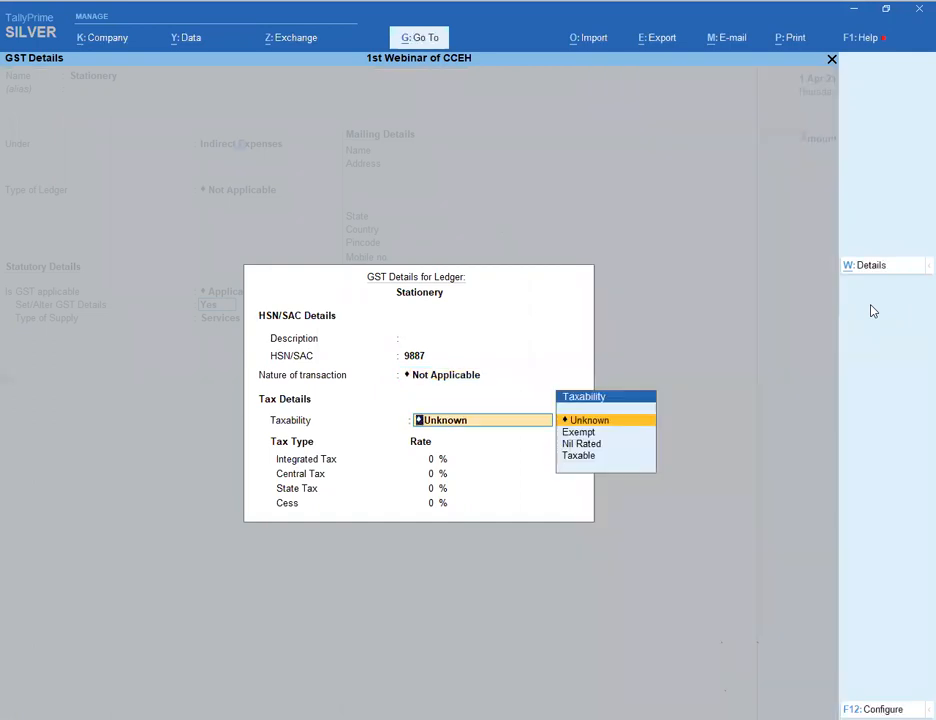
key("Down")
key("Down")
key("Down")
key("Return")
type("18")
key("Return")
key("Return")
key("Return")
key("Return")
key("Return")
key("Return")
key("Return")
key("Return")
- Enter Stationery at 100 and add S GST and C GST at 9.00 each
key("Return")
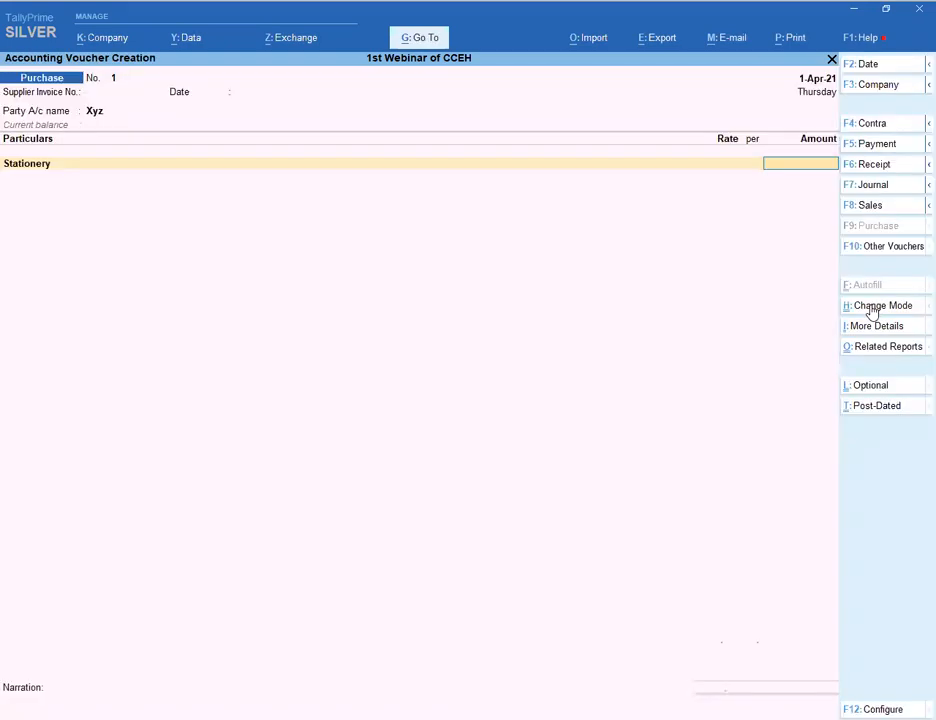
type("100")
key("Return")
key("Return")
type("Sg")
key("Return")
key("Return")
key("Return")
type("C")
key("Return")
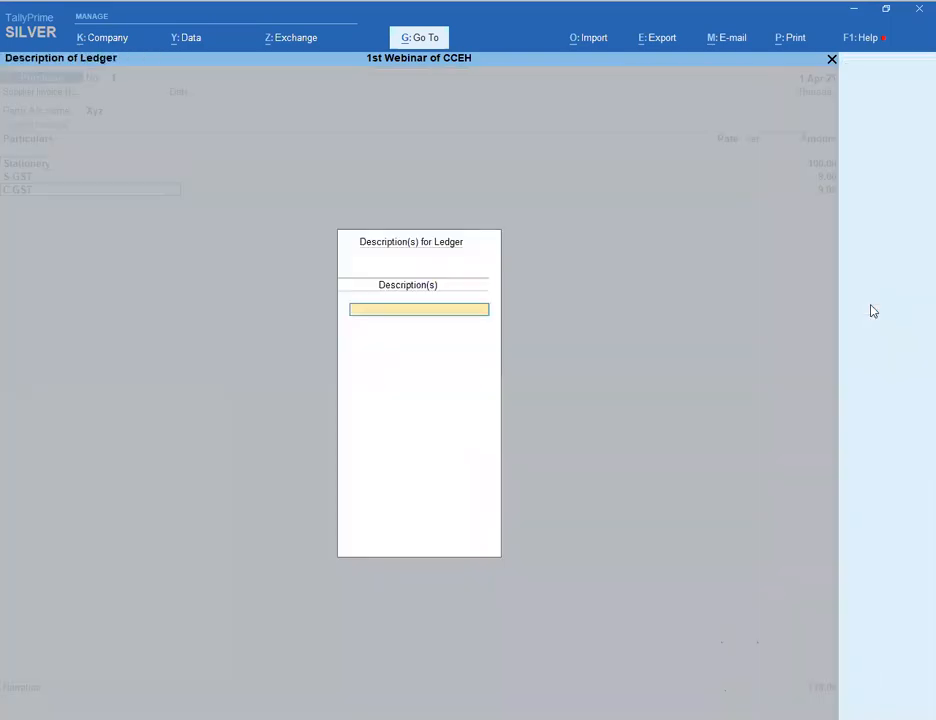
key("Return")
key("Return")
key("Return")
key("Return")
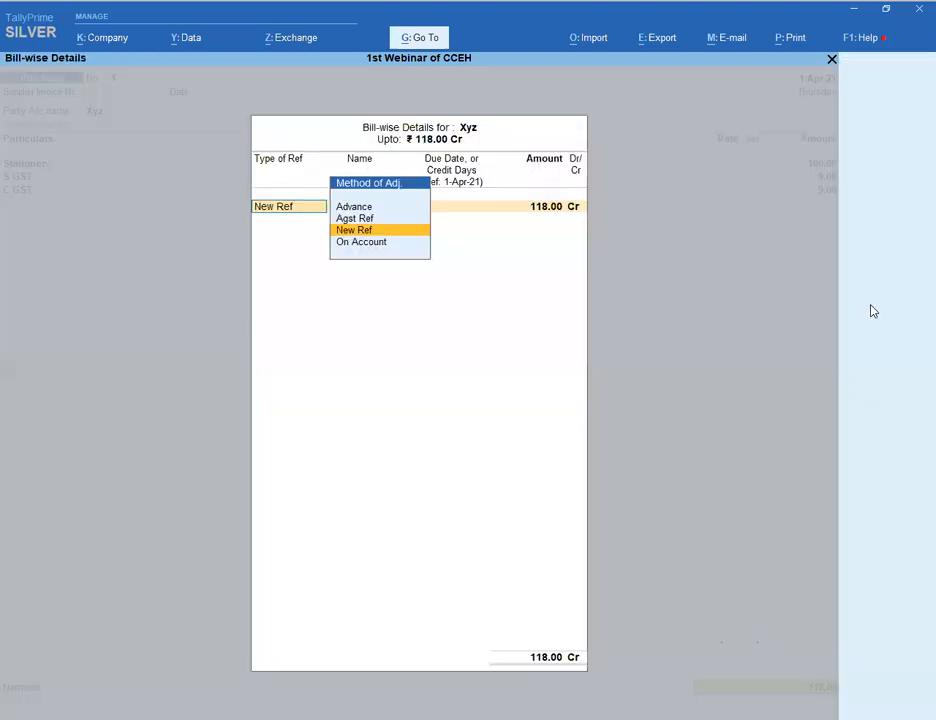
- Set a new bill reference, add narration 'pne , not book' and save voucher 1
key("Return")
key("Return")
key("Return")
key("Return")
key("Return")
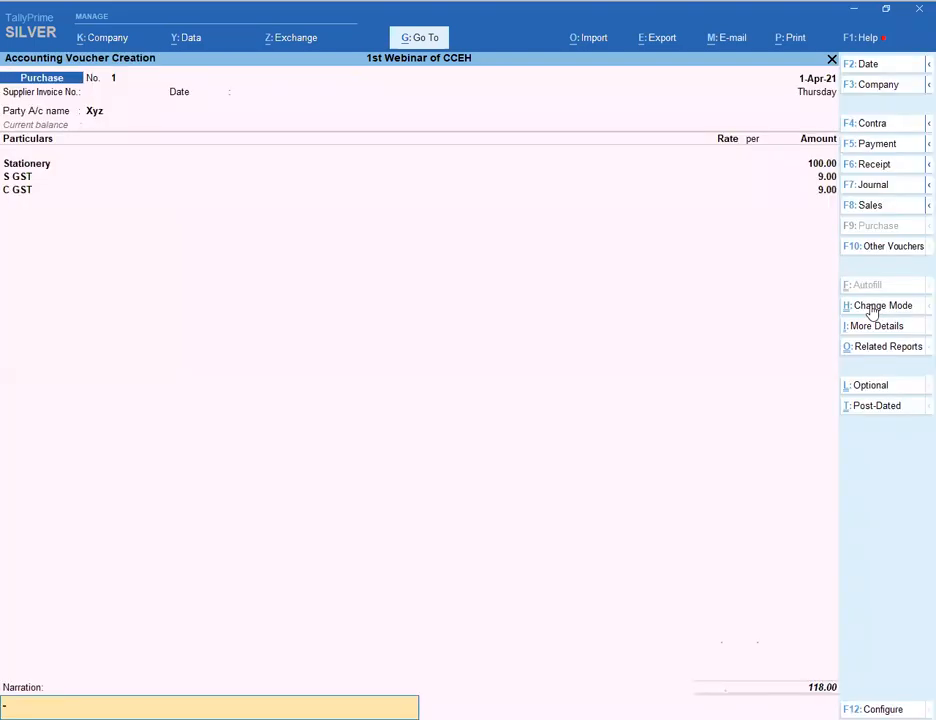
type("pne , not book")
key("Return")
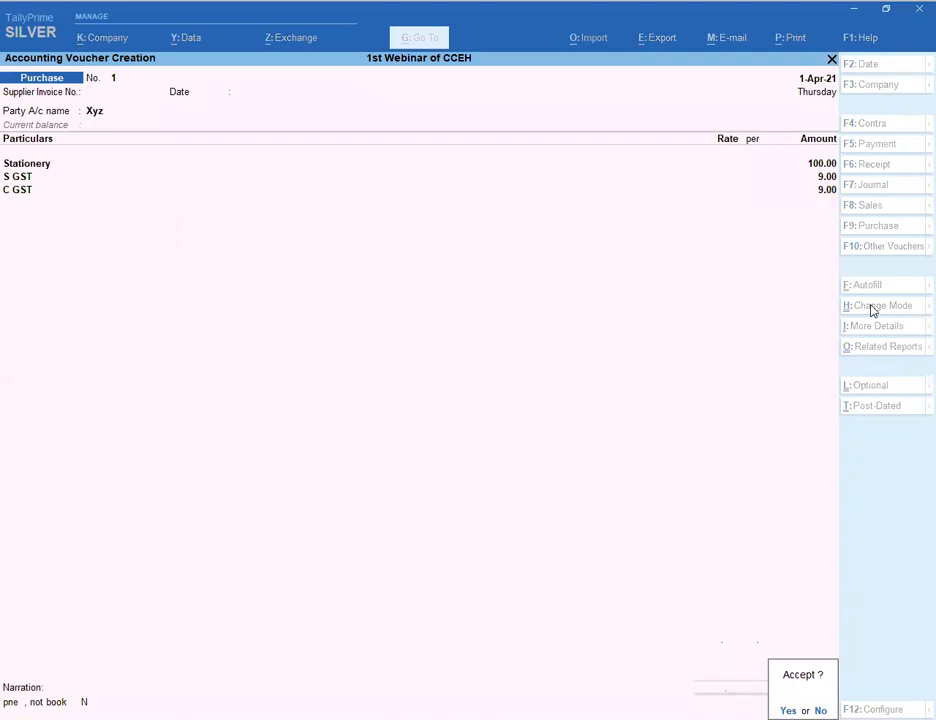
key("Return")
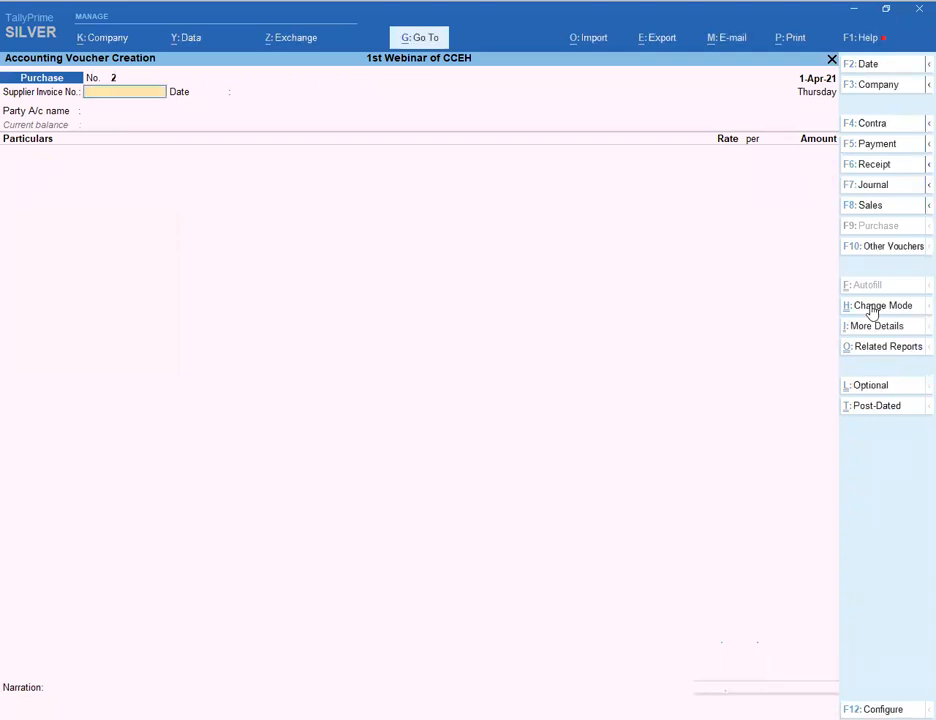
key("Return")
key("Return")
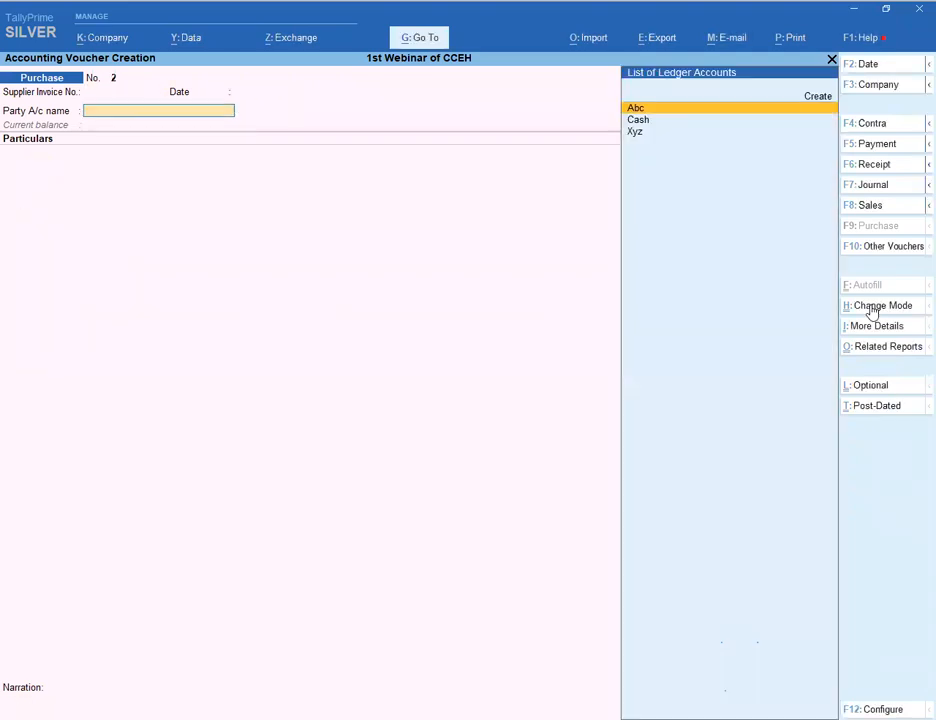
key("Down")
key("Down")
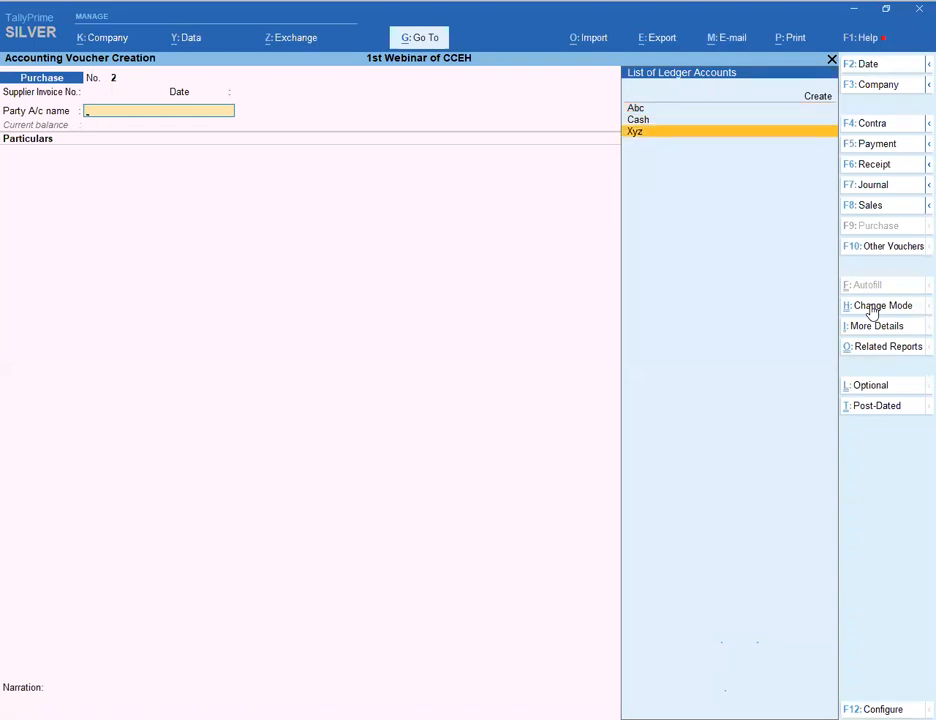
- Enter Xyz as party and Stationery at 100.00 on purchase voucher No. 2
key("Return")
key("Return")
key("Return")
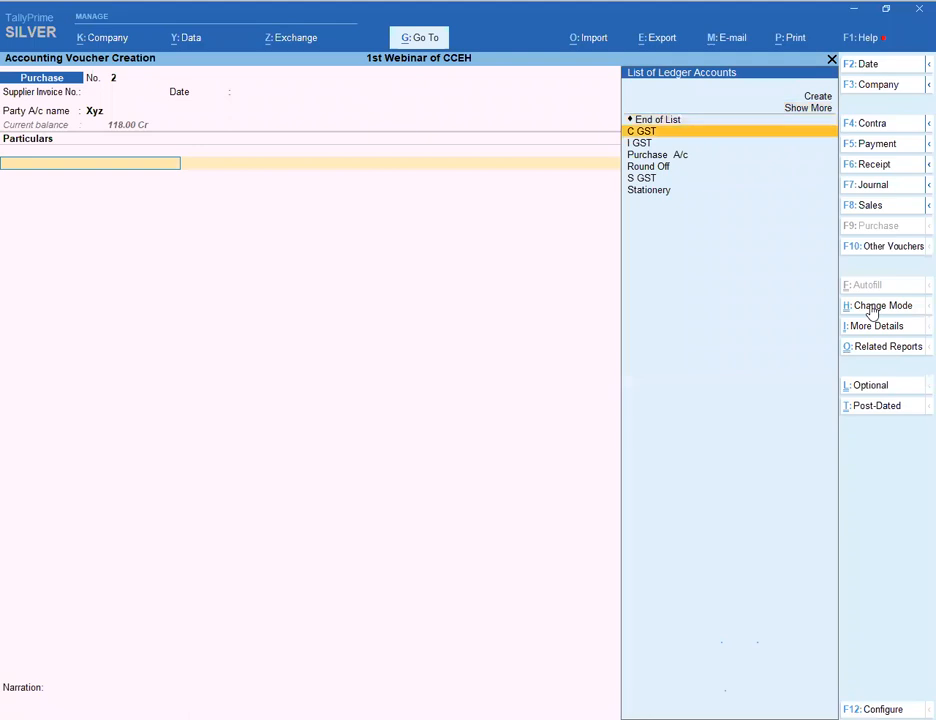
key("Down")
key("Down")
key("Down")
key("Down")
key("Return")
key("Return")
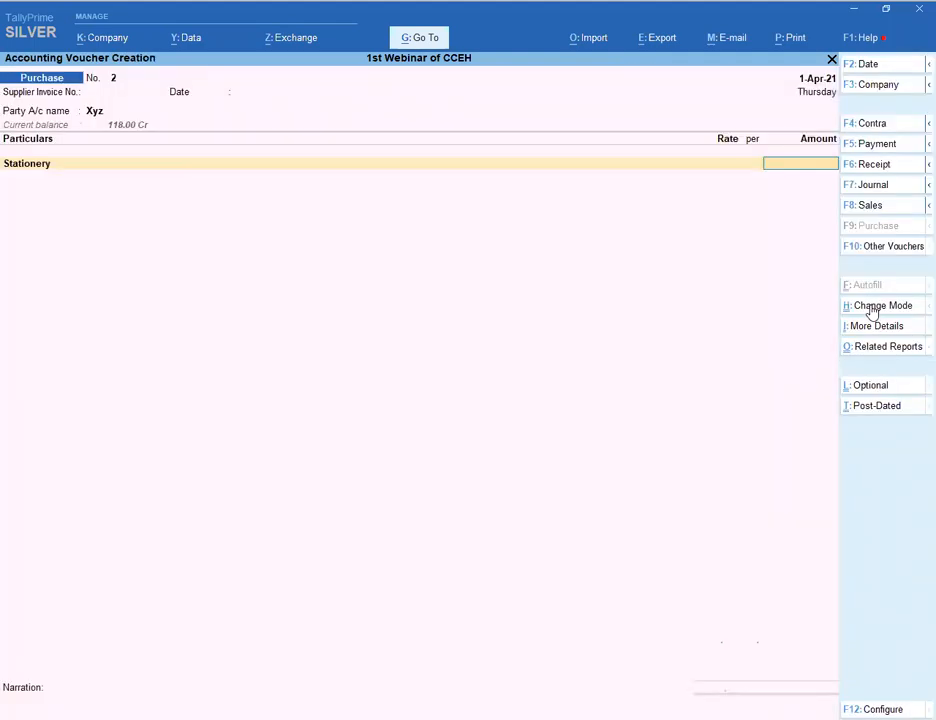
type("100")
key("Return")
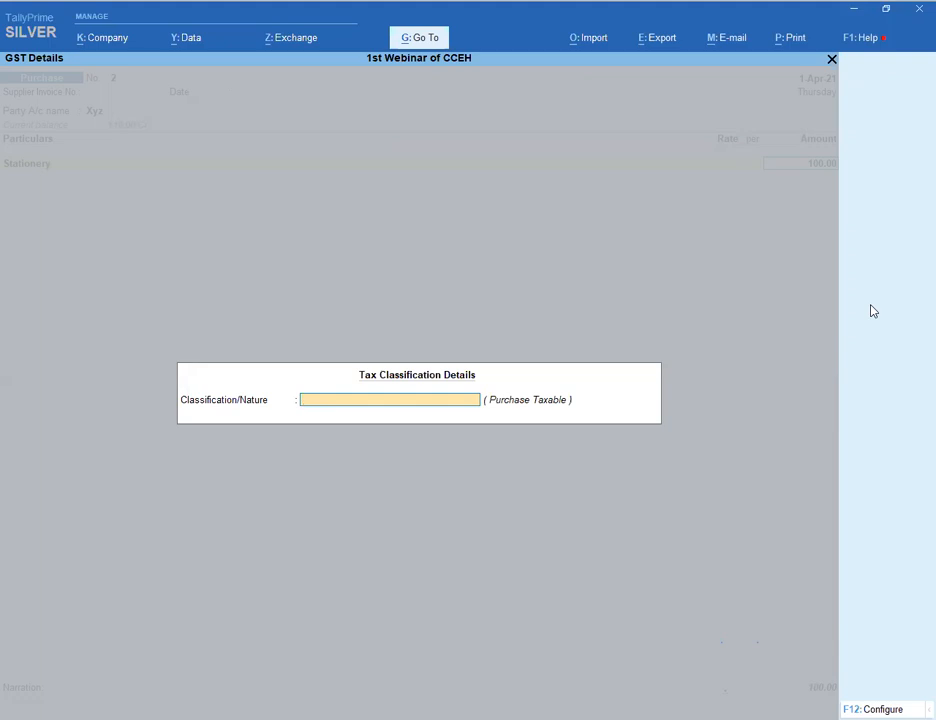
- Override the Stationery tax rate to 5% integrated, giving 2.50% central and state
key("F12")
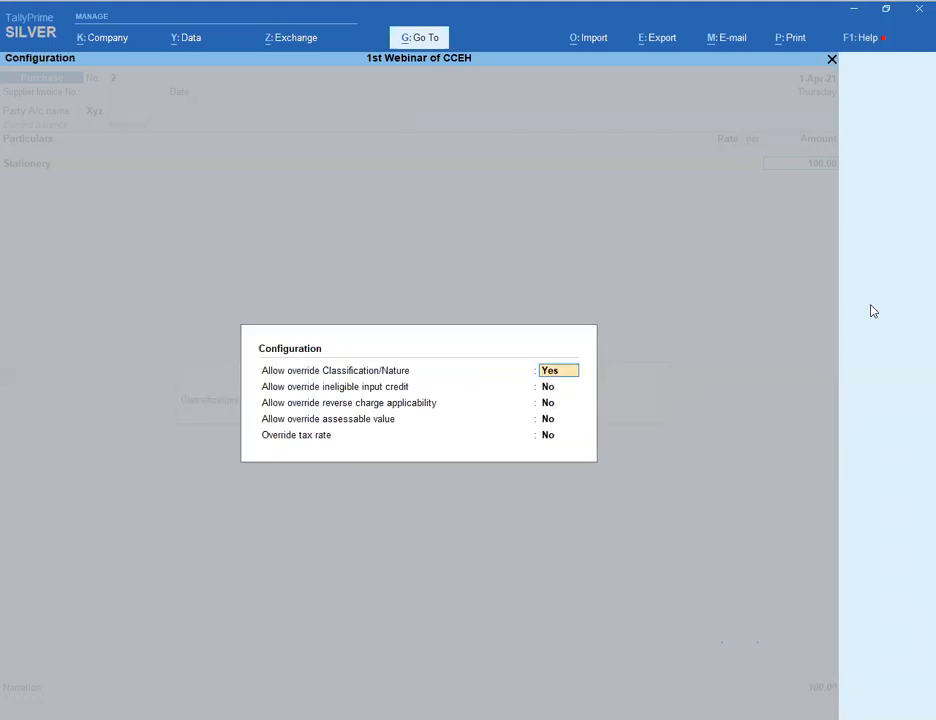
key("Return")
key("Return")
key("Return")
key("Return")
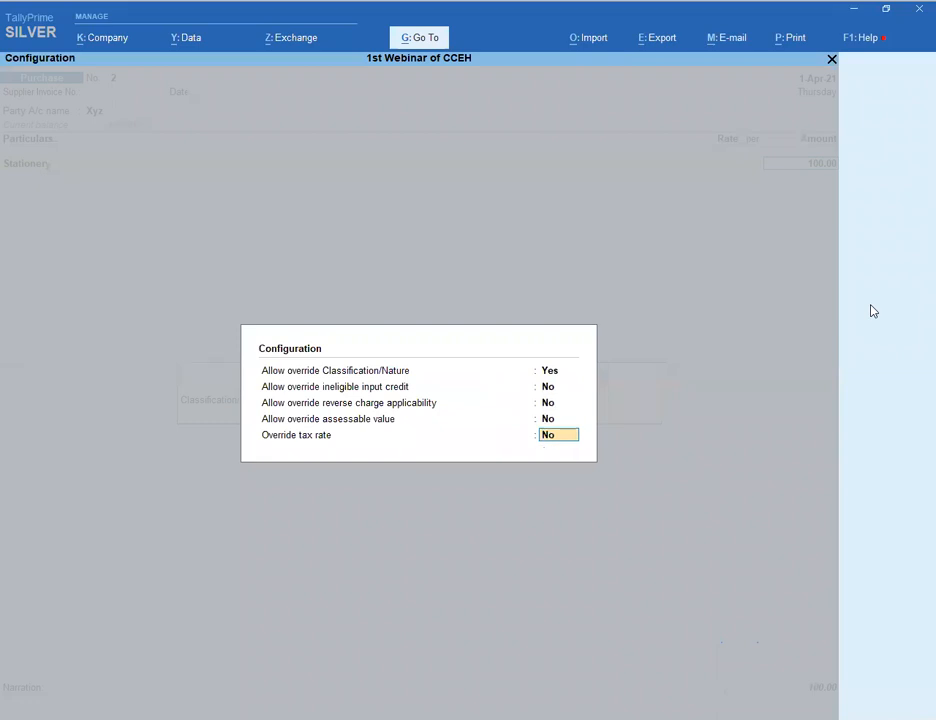
type("y")
key("Return")
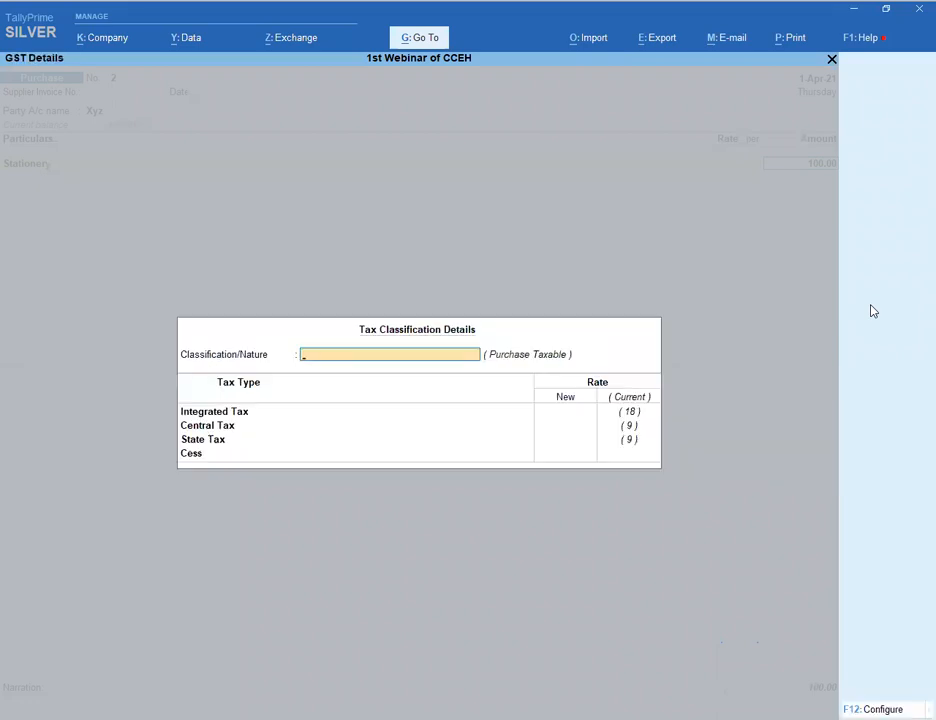
key("Return")
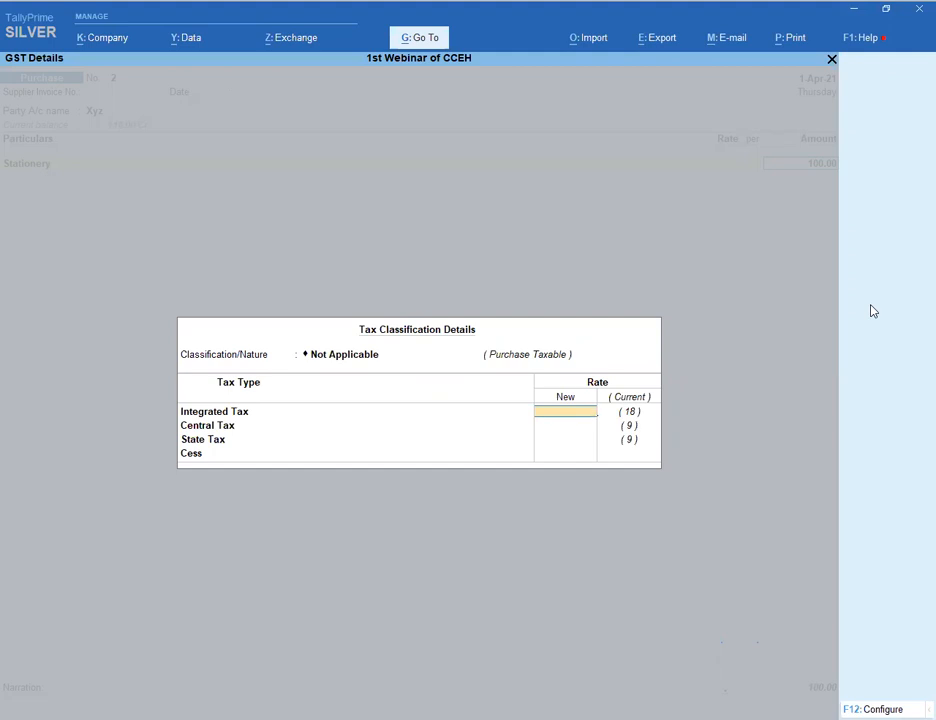
type("5")
key("Return")
key("Return")
key("Return")
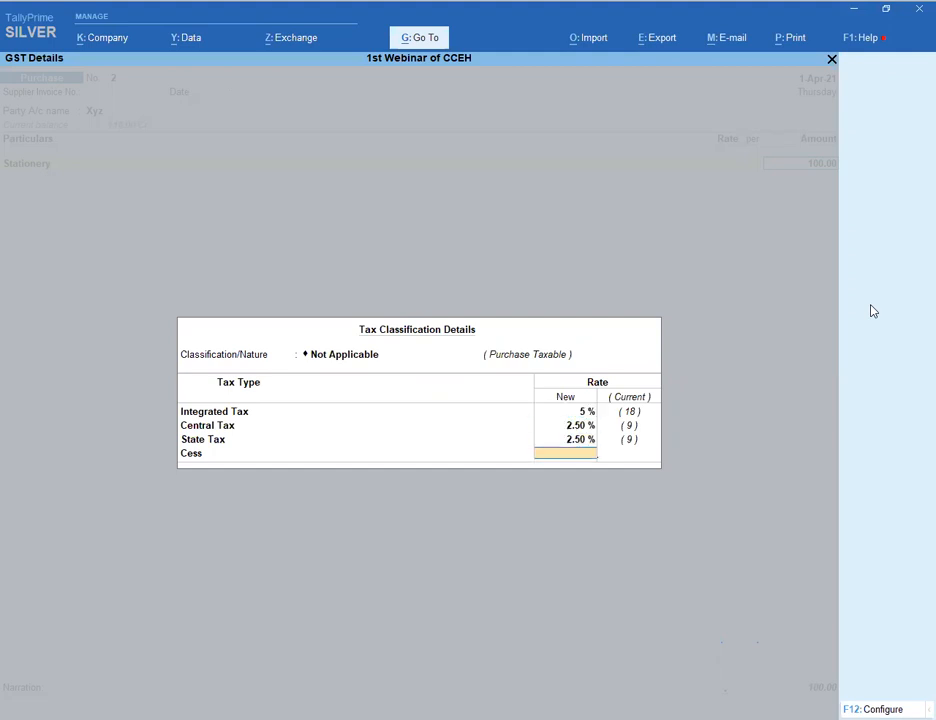
key("Return")
- Add S GST and C GST lines of 2.50 each and accept the voucher
type("Sg")
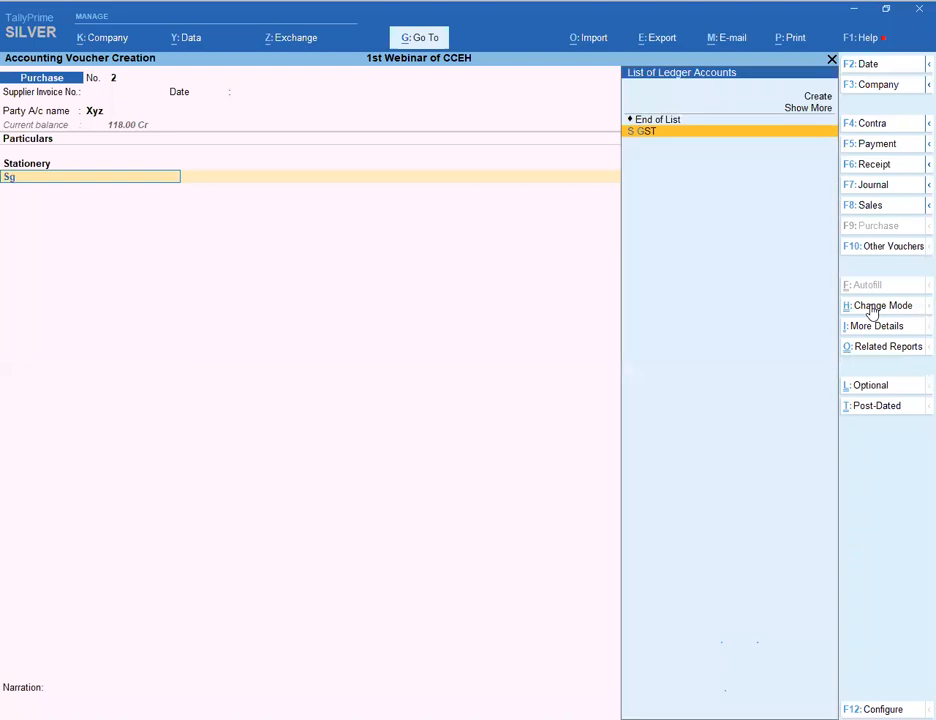
key("Return")
key("Return")
key("Return")
type("C")
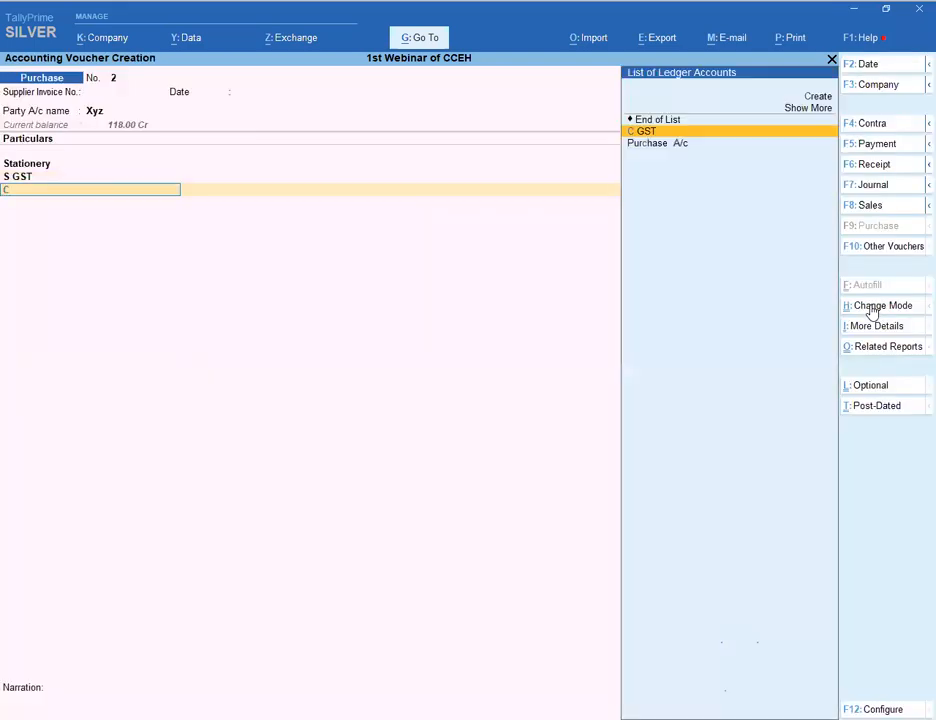
key("Return")
key("Return")
key("Return")
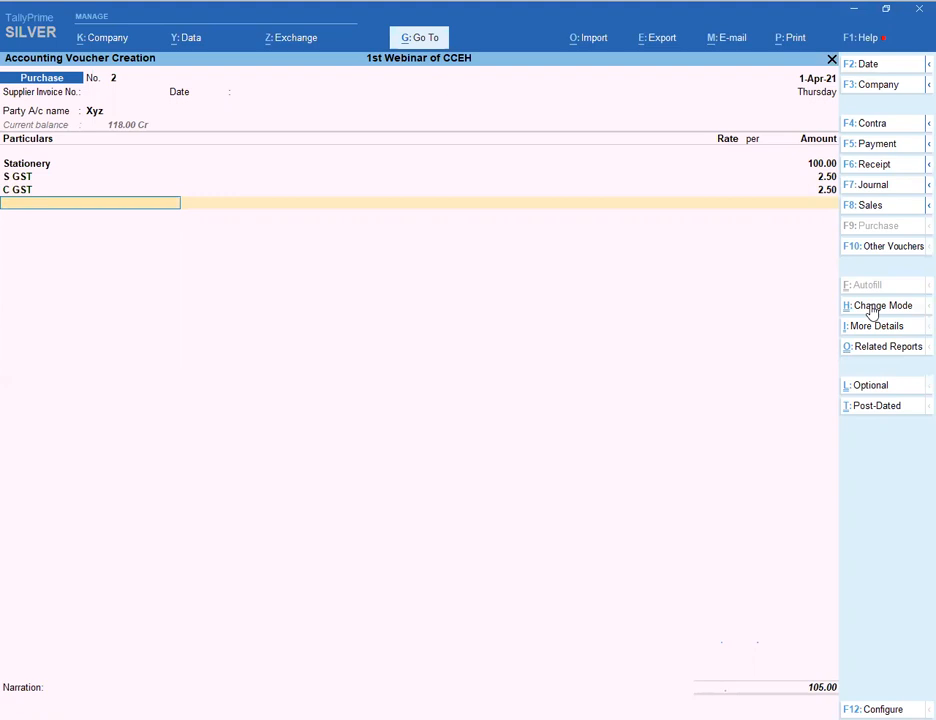
key("ctrl+a")
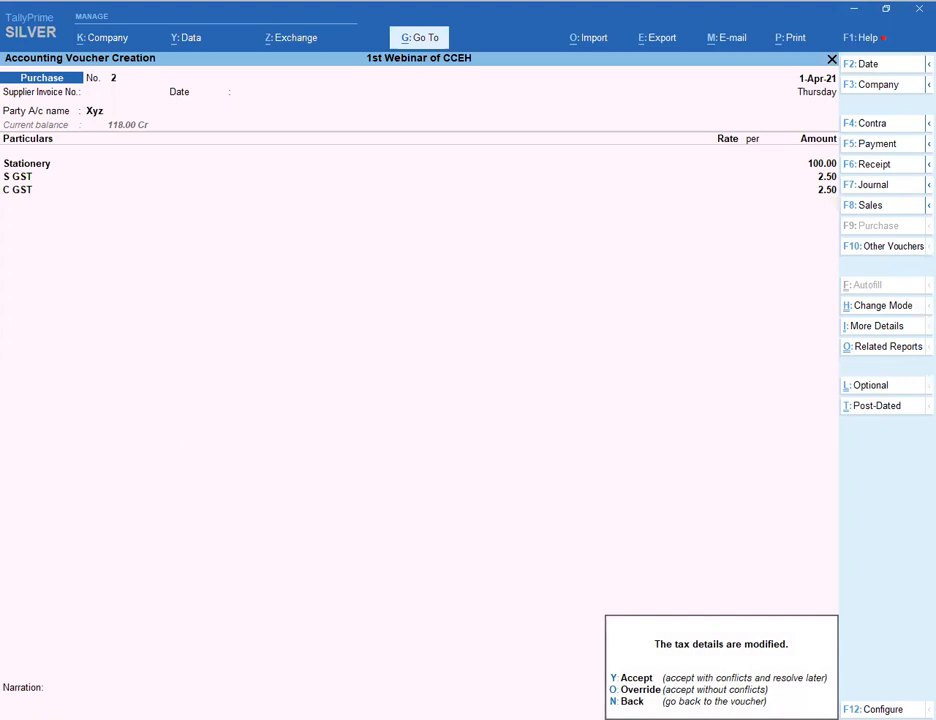
- Save purchase voucher No. 2 and start voucher No. 3 with Xyz as party
key("y")
key("Return")
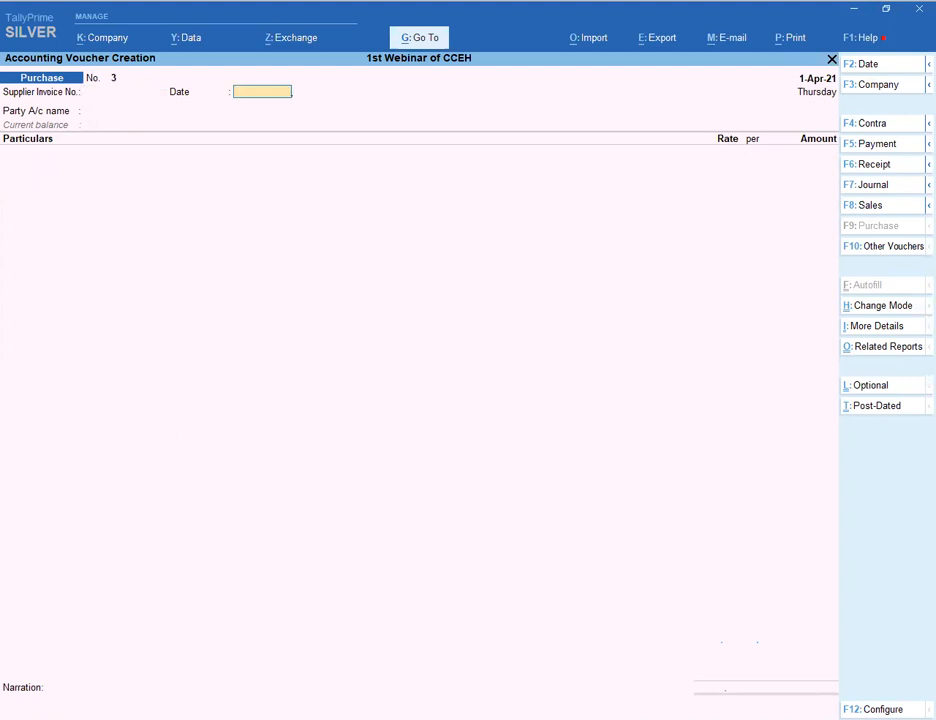
key("Return")
key("Down")
key("Down")
key("Return")
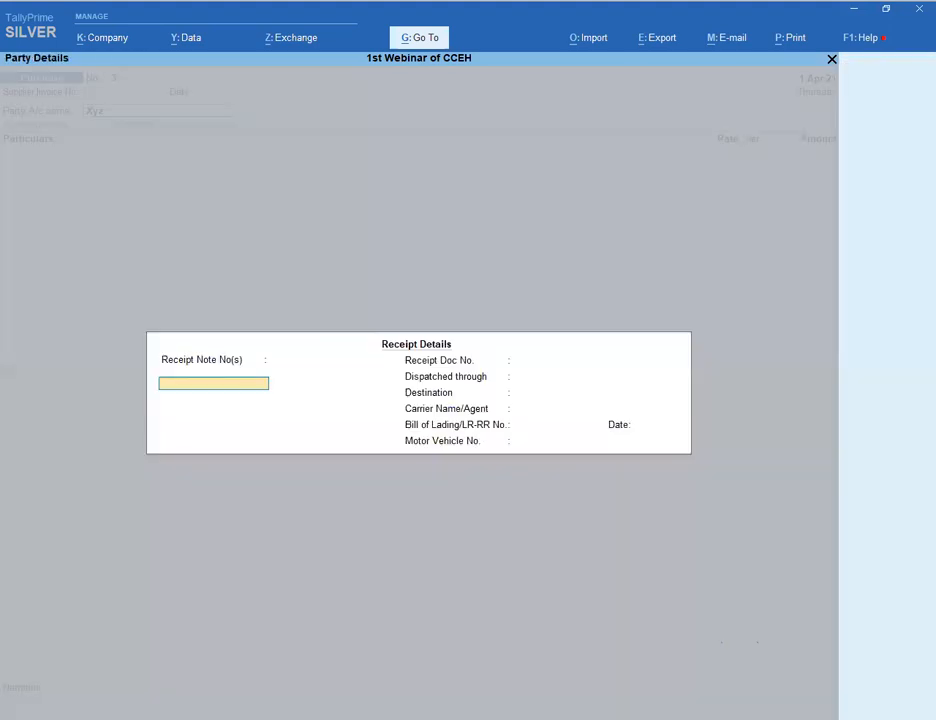
key("ctrl+a")
key("Return")
key("Return")
key("Return")
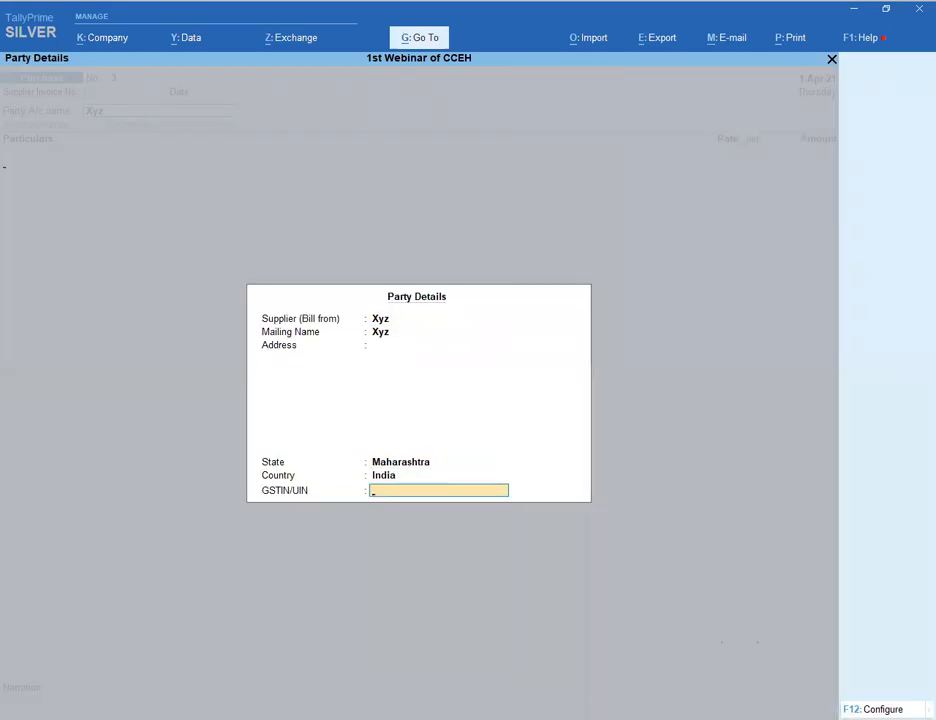
key("Return")
- Add Stationery at 100 followed by S GST and C GST lines
key("Down")
key("Down")
key("Down")
key("Down")
key("Down")
key("Down")
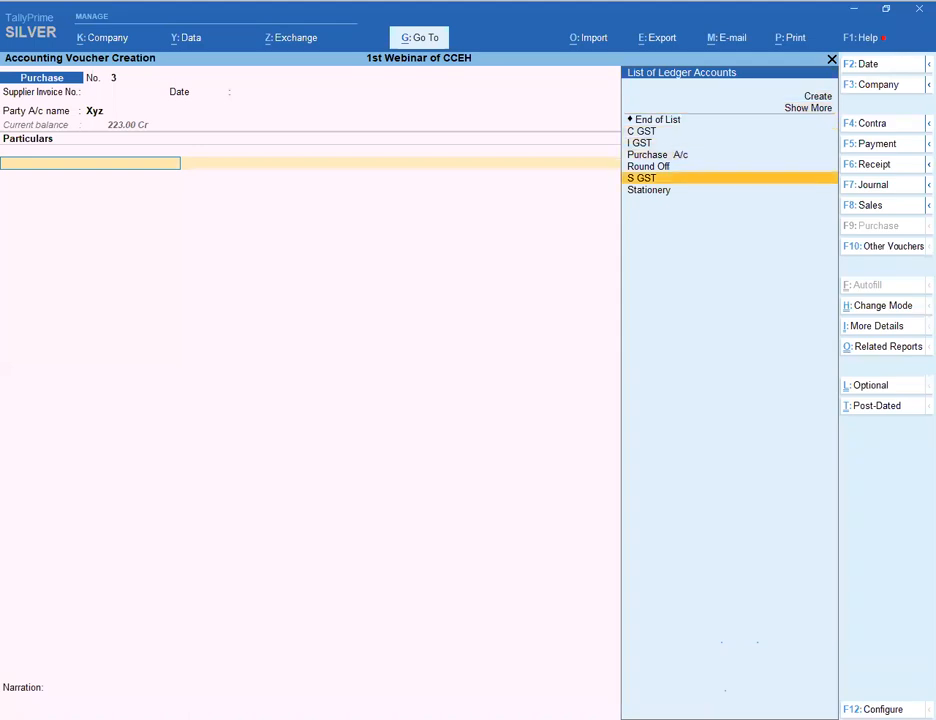
key("Return")
type("100")
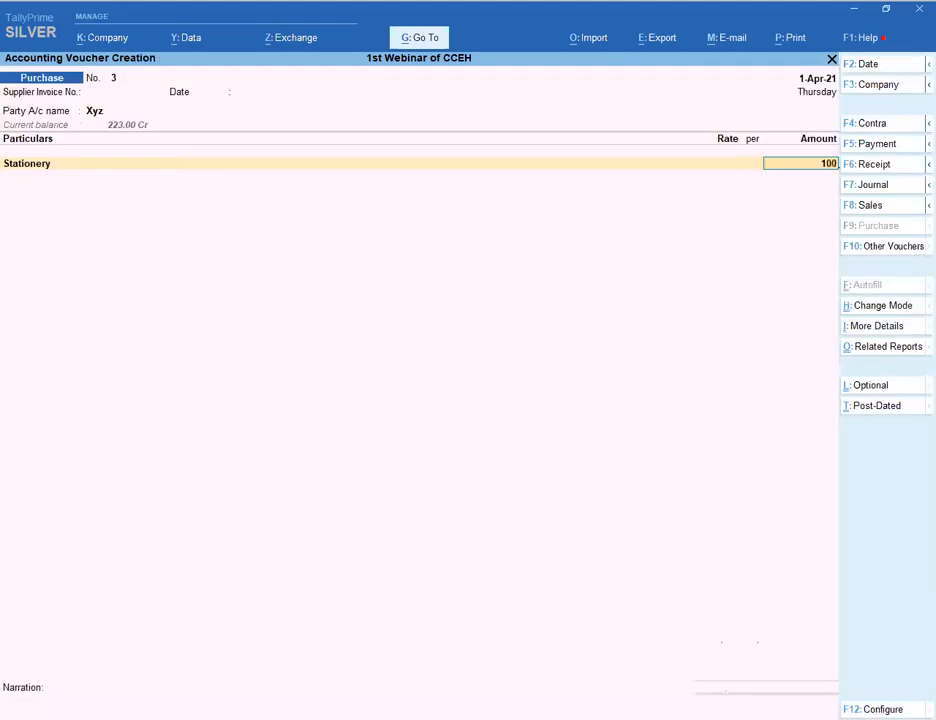
key("Return")
key("Return")
key("Return")
key("Return")
key("Return")
key("Return")
type("sg")
key("Return")
key("Return")
key("Return")
type("cg")
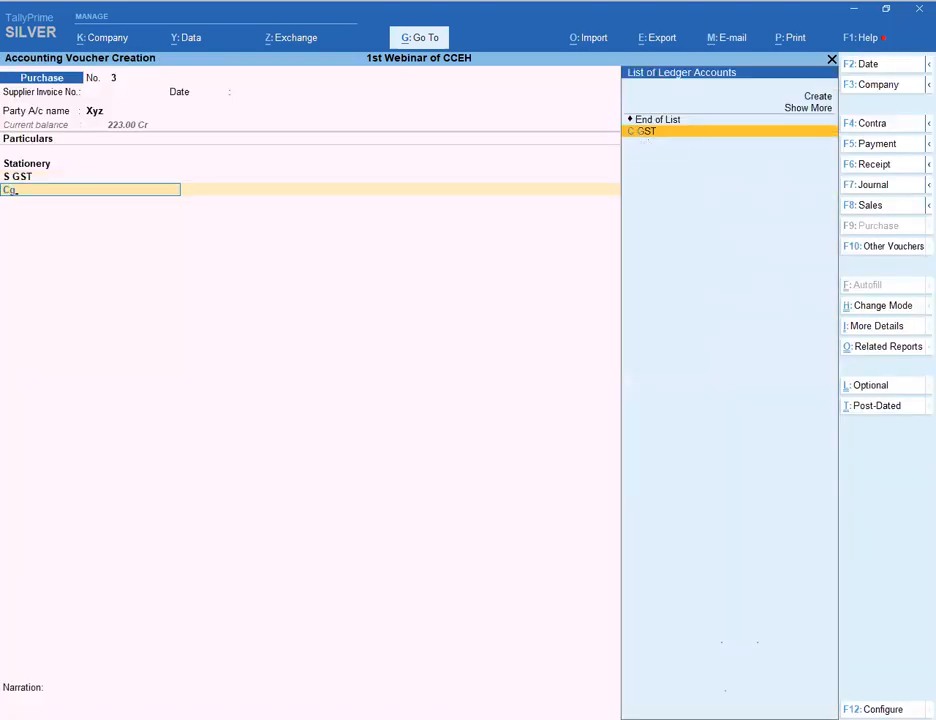
key("Return")
key("Return")
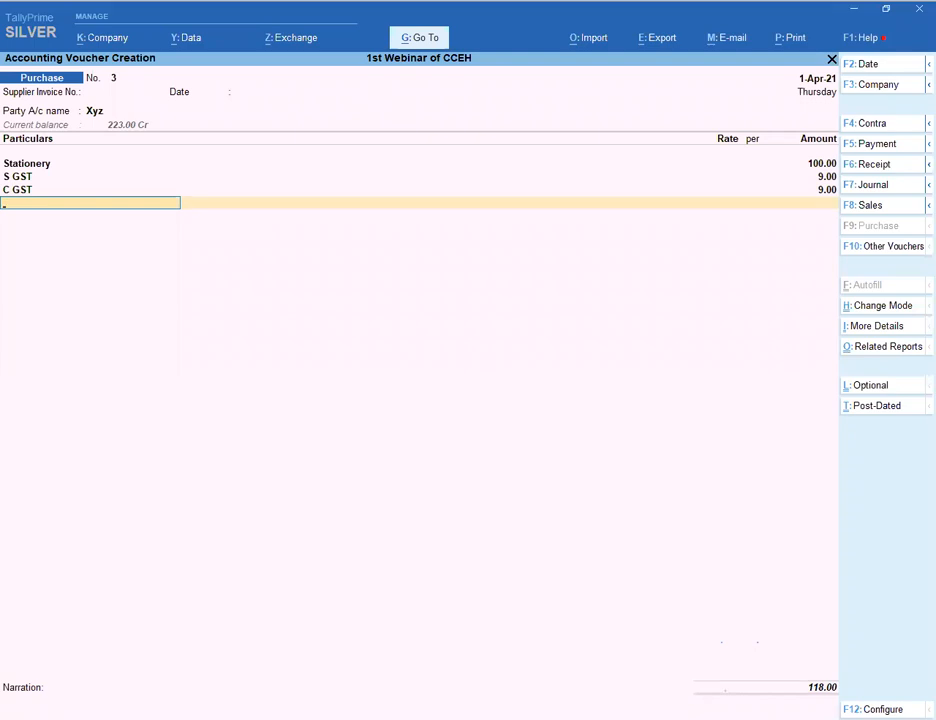
- Abandon the unfinished voucher and start a new purchase voucher with Xyz as the party
key("Escape")
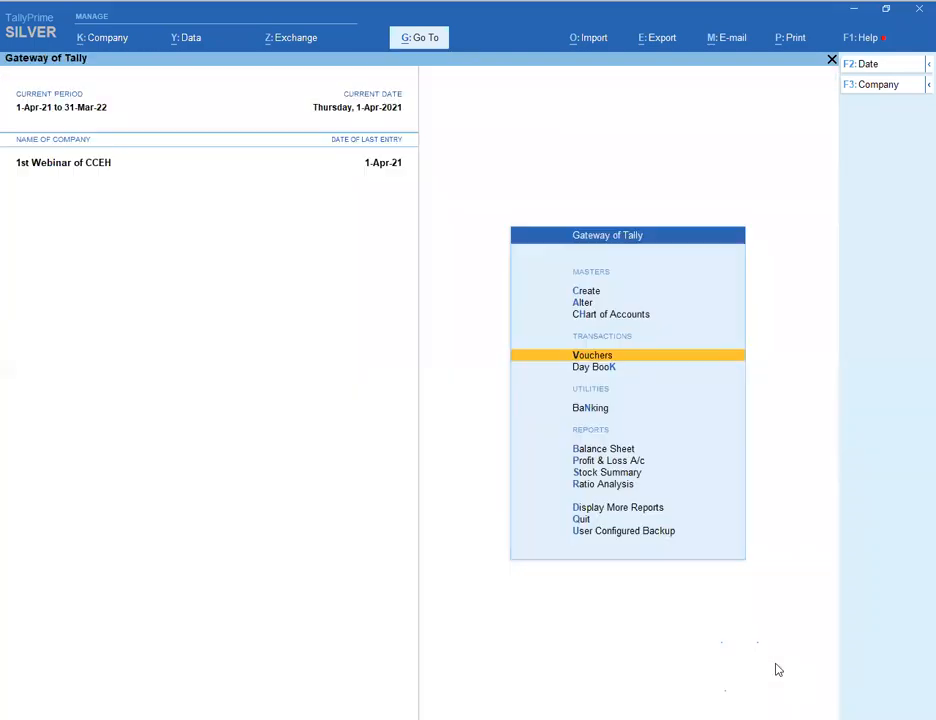
key("Up")
key("Down")
key("Return")
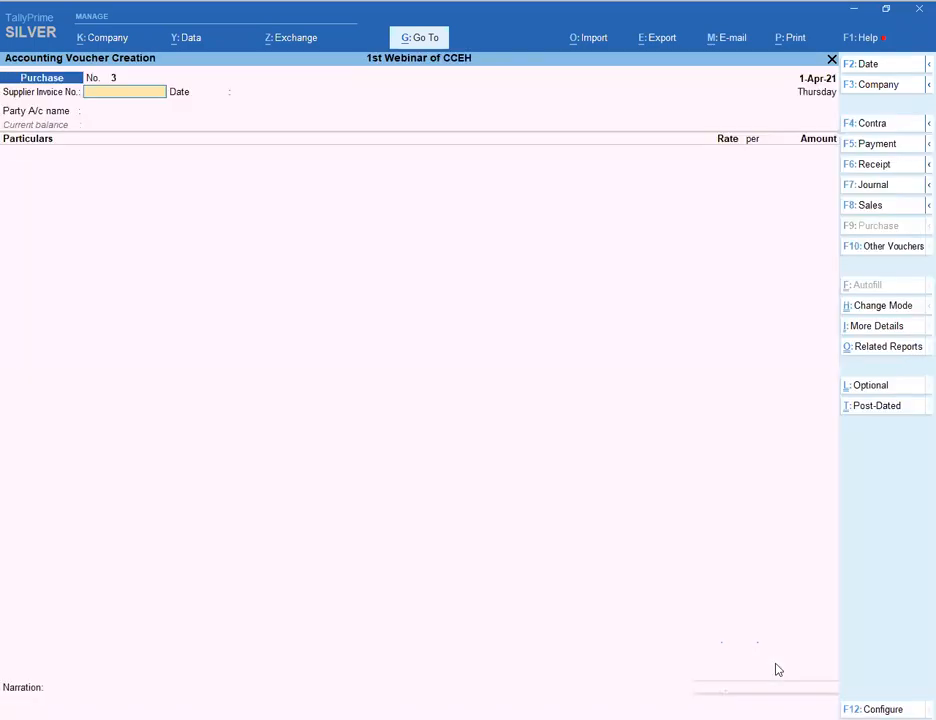
key("Return")
key("Down")
key("Down")
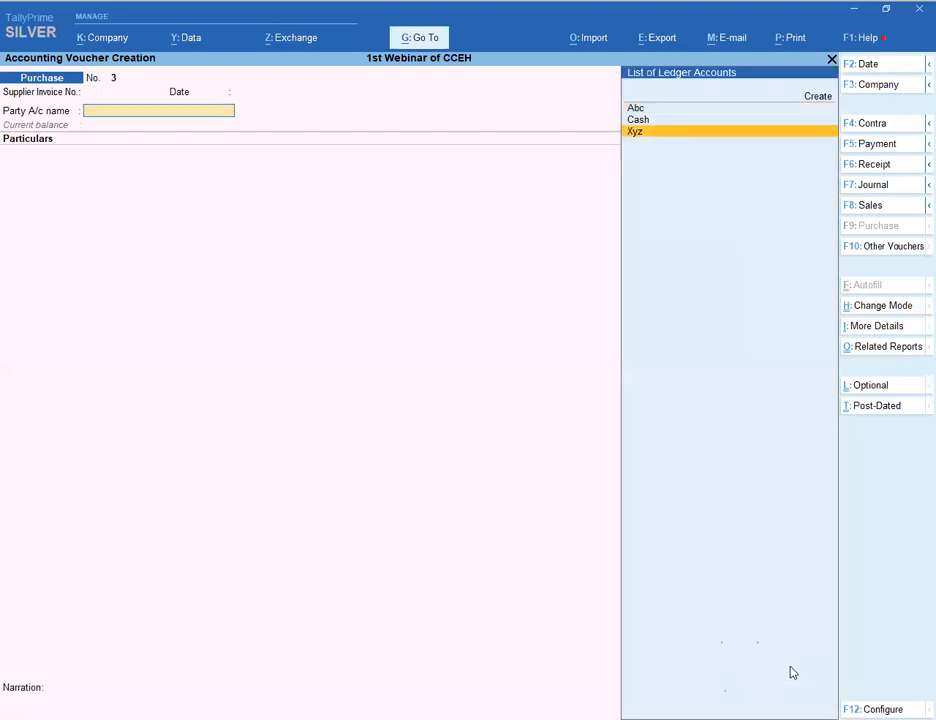
key("Return")
key("Return")
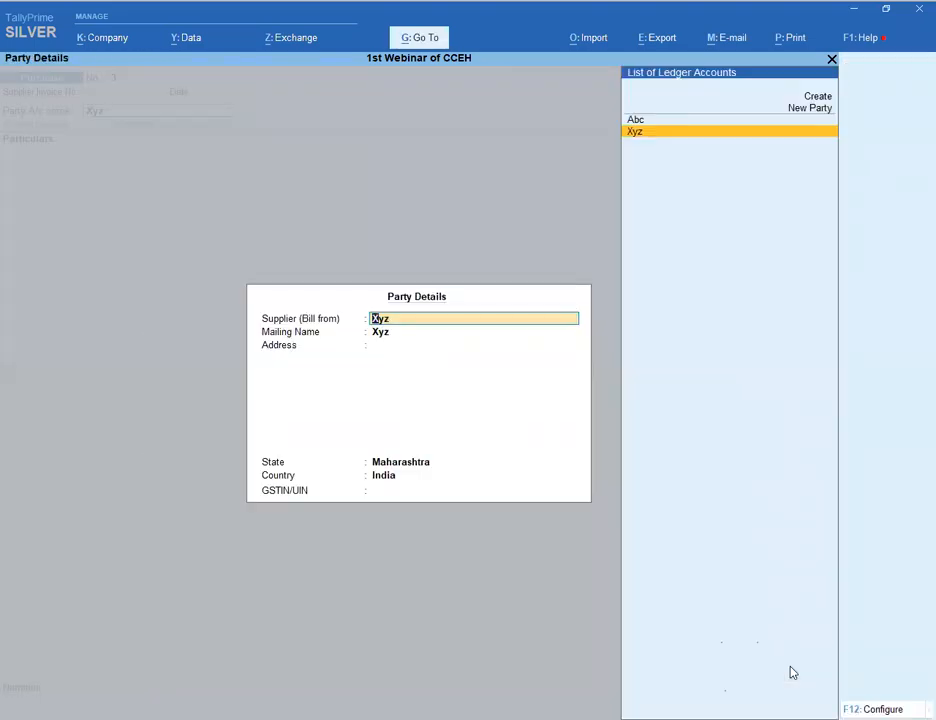
- Put Purchase A/c on the first line with an amount of 10,000.00
key("Return")
key("Return")
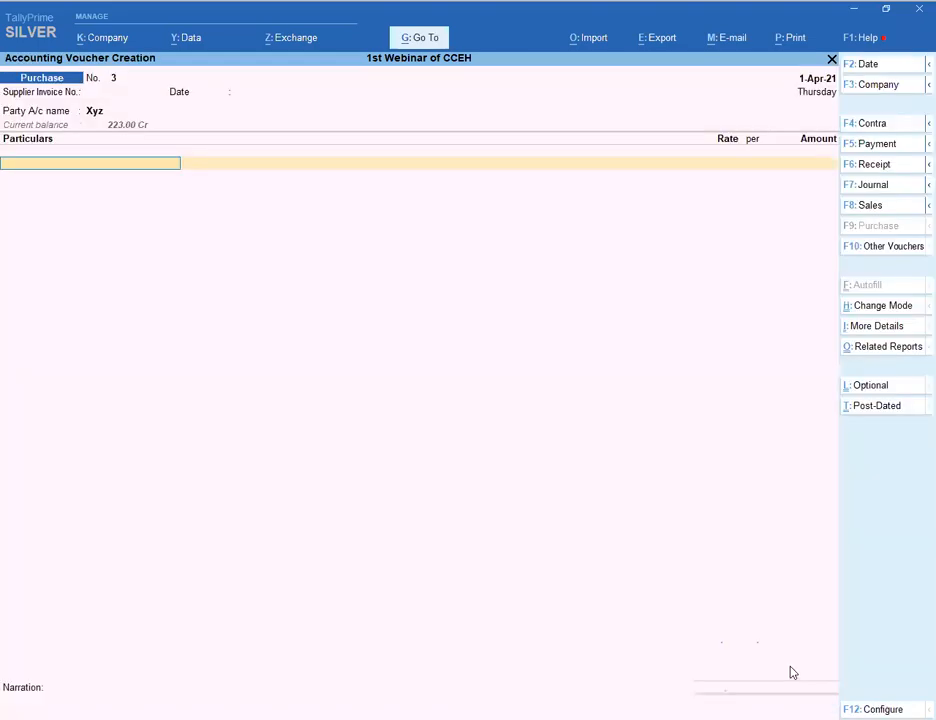
key("Down")
key("Down")
key("Return")
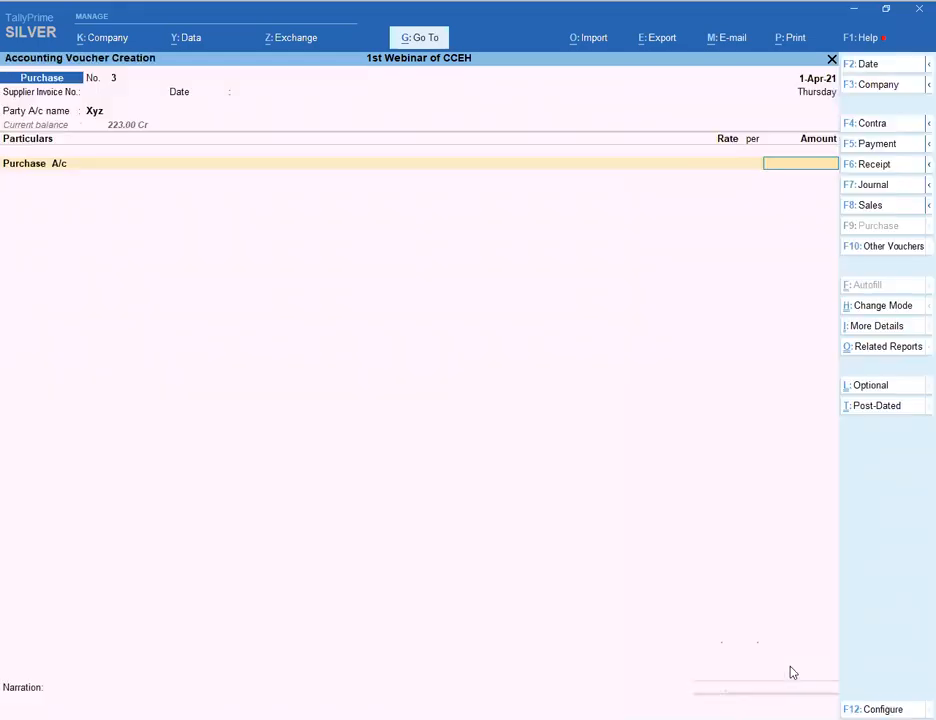
type("10000")
key("Return")
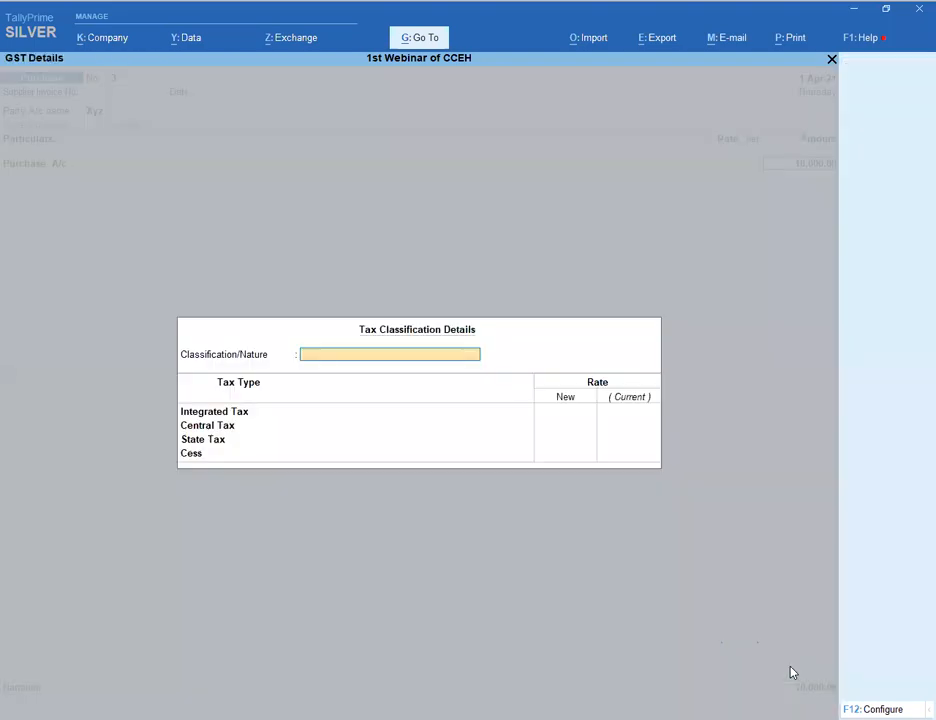
key("Return")
key("Return")
key("Return")
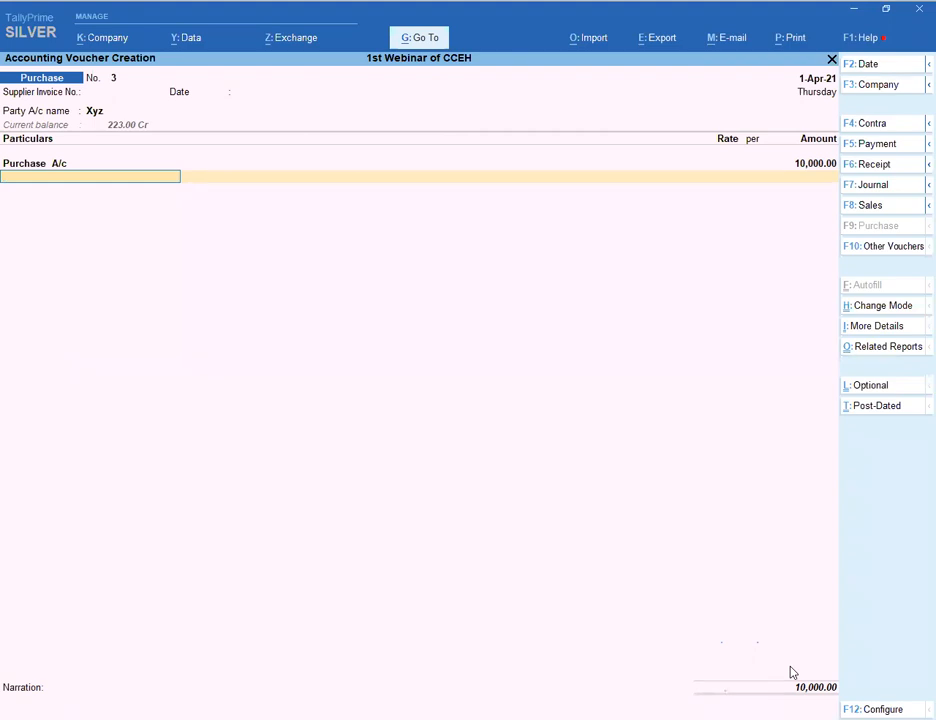
- Add S GST and C GST ledger lines below Purchase A/c
type("Sg")
key("Return")
key("Return")
key("Return")
type("C")
key("Return")
key("Return")
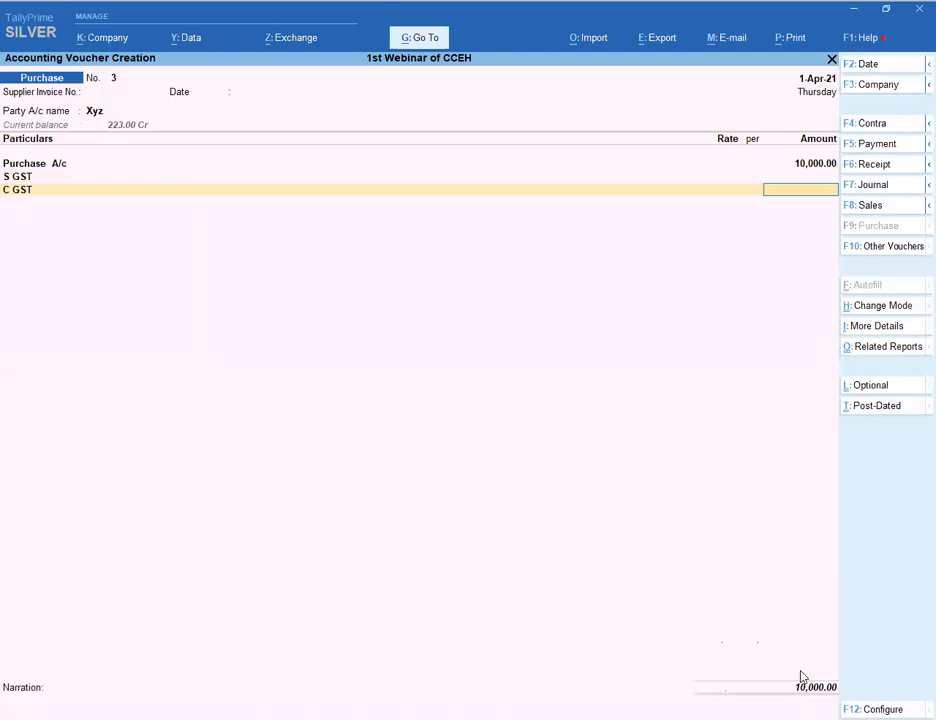
- Open the Purchase A/c ledger for alteration and enable its GST details
left_click(40, 164)
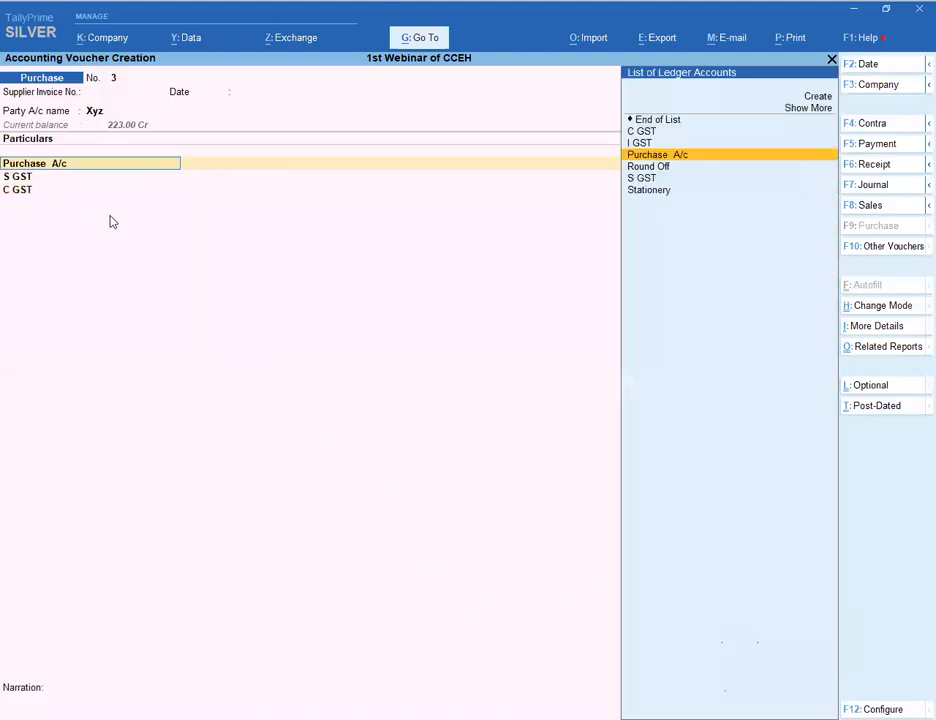
key("ctrl+Return")
key("Return")
key("Return")
key("Return")
key("Return")
key("Return")
type("y")
key("Return")
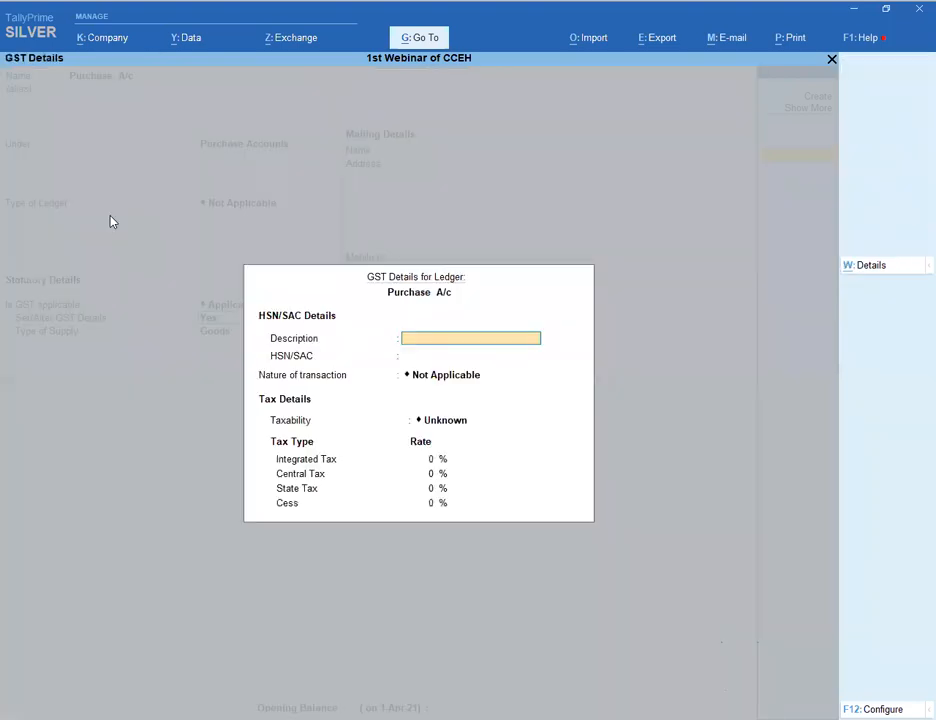
- Set HSN/SAC 987, Taxable, 28% integrated tax, then re-accept the 10,000 amount
key("Return")
type("987")
key("Return")
type("6")
key("Return")
key("Return")
key("Down")
key("Down")
key("Down")
key("Return")
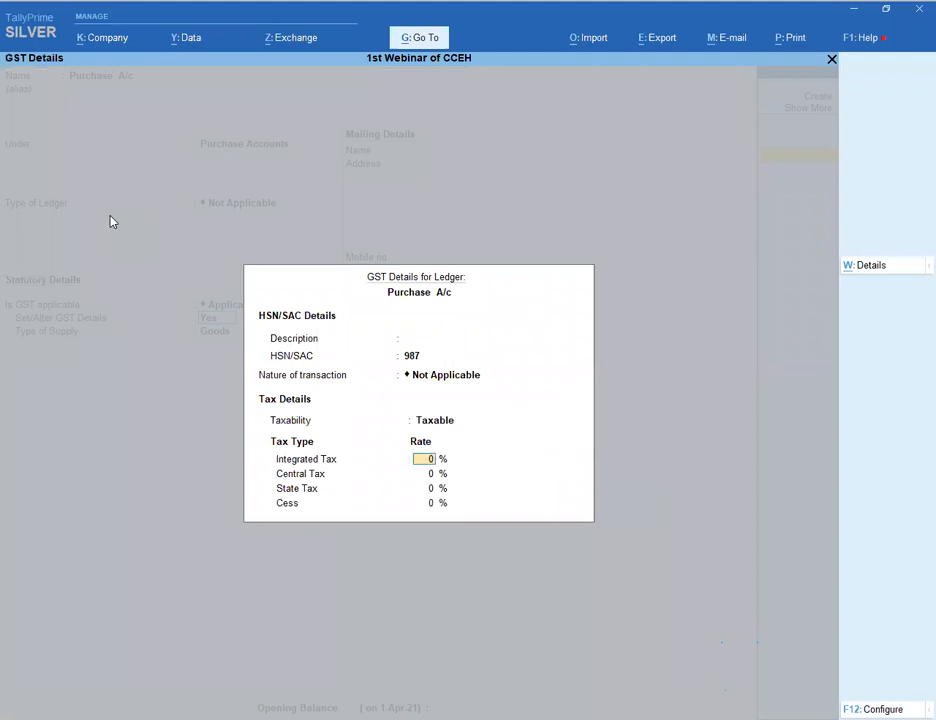
type("28")
key("Return")
key("Return")
key("Return")
key("Return")
key("Return")
key("Return")
key("Return")
key("Return")
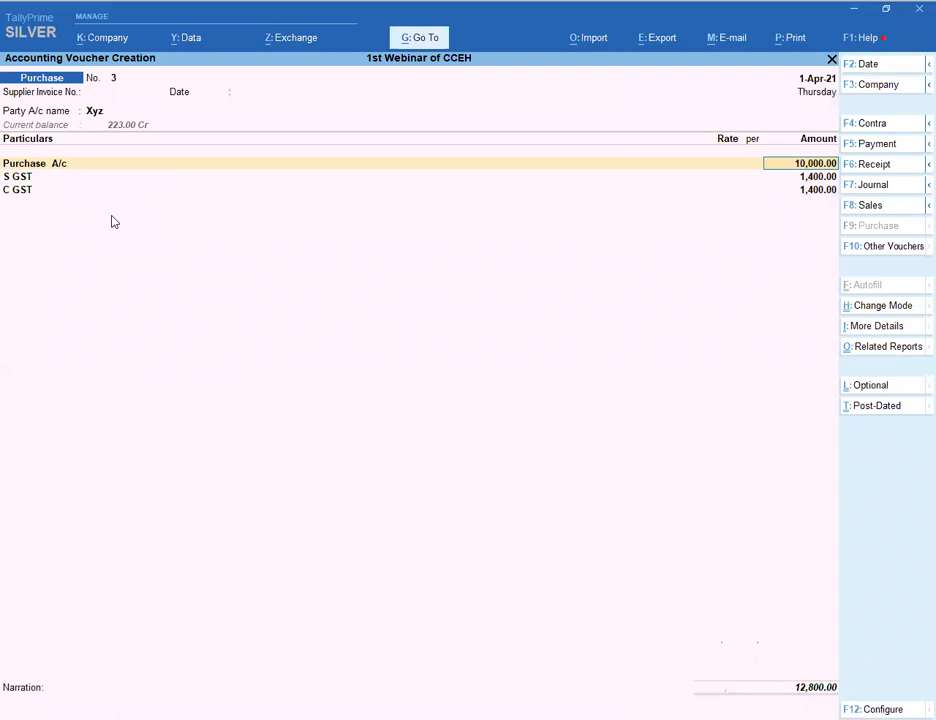
key("Return")
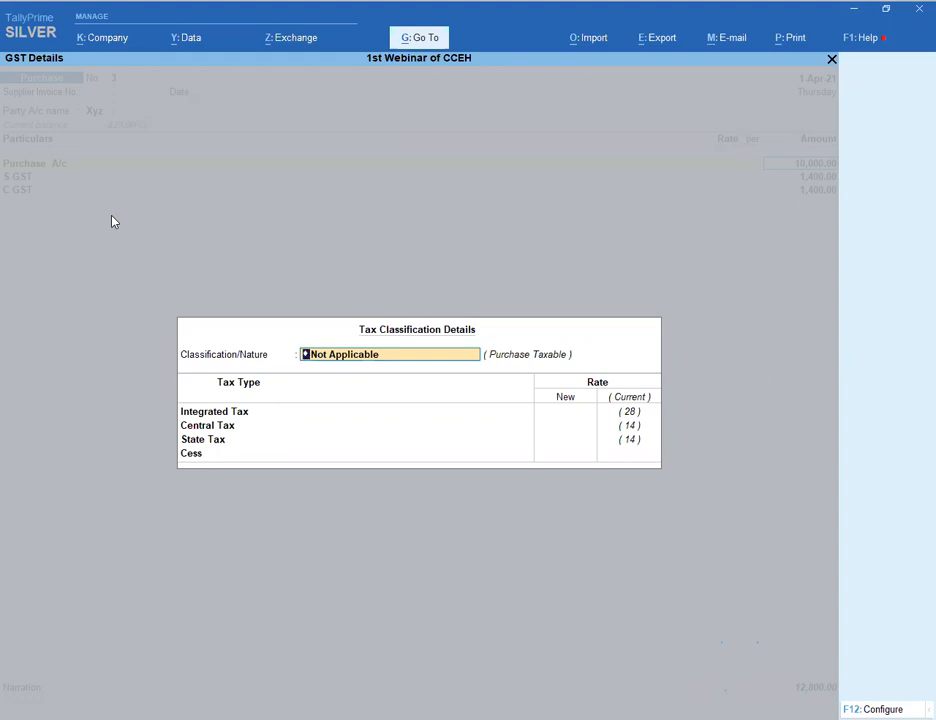
- Back out of tax classification and quit purchase voucher No. 3 without saving
key("Escape")
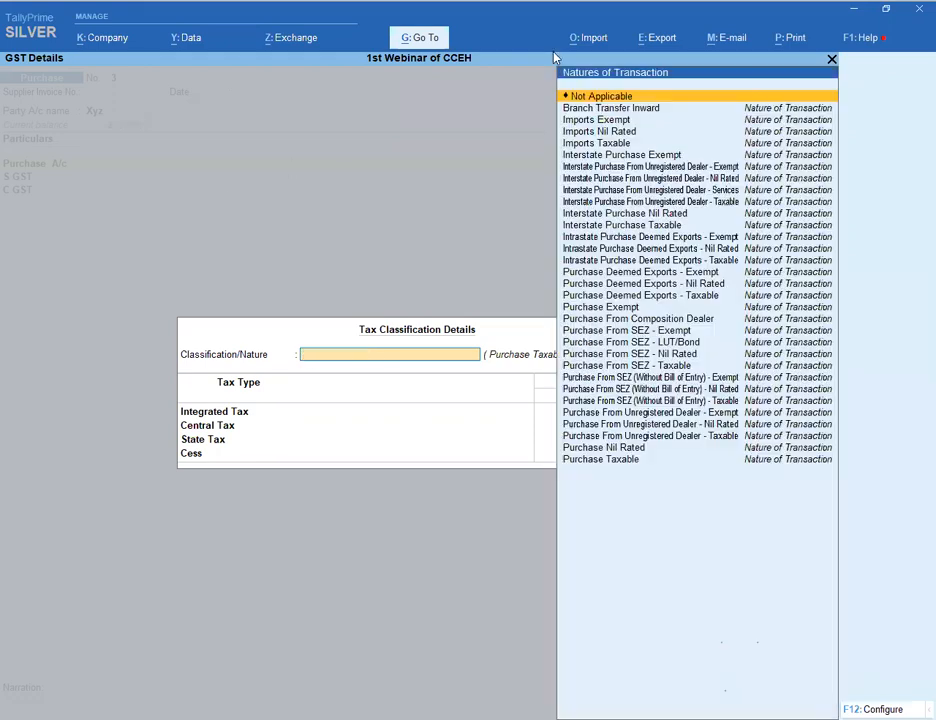
key("Escape")
key("y")
key("Escape")
key("Escape")
key("y")
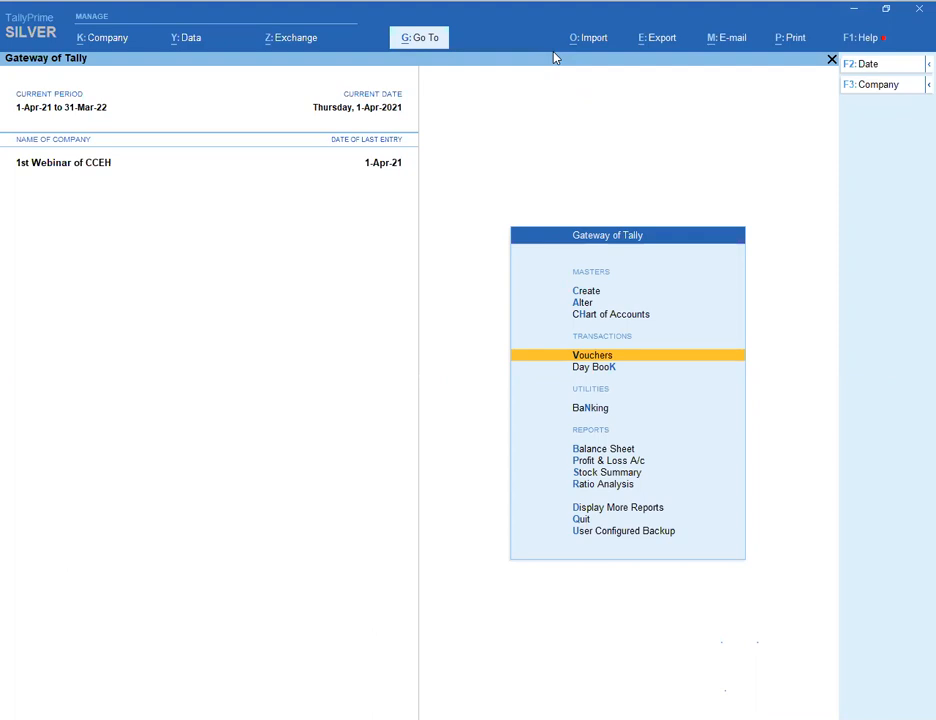
- Start an account group named Tv, then cancel back to the gateway
key("Up")
key("Up")
key("Up")
key("Return")
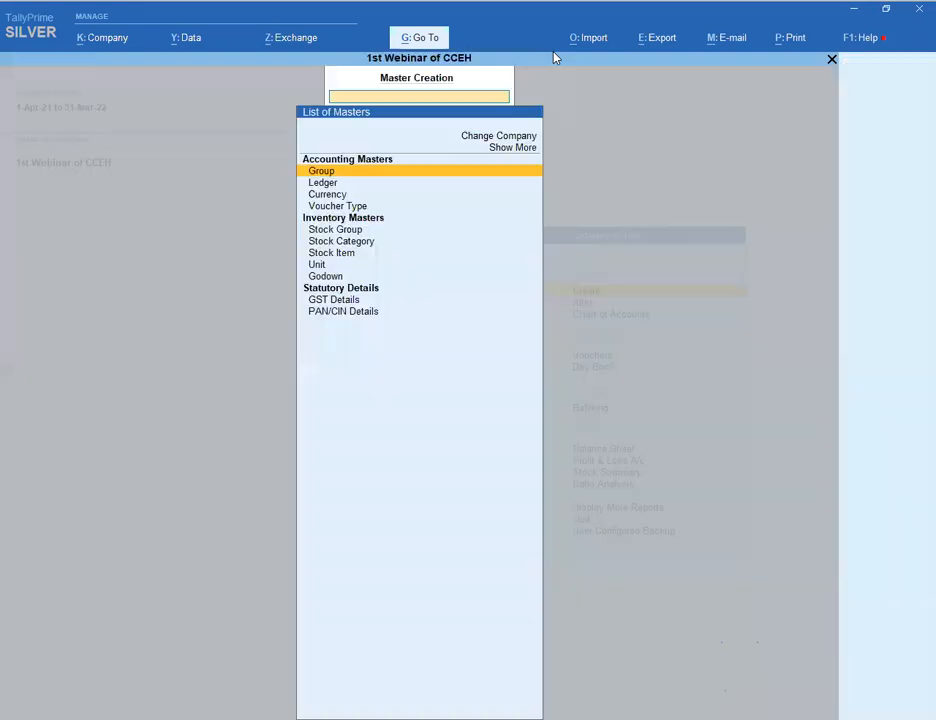
key("Return")
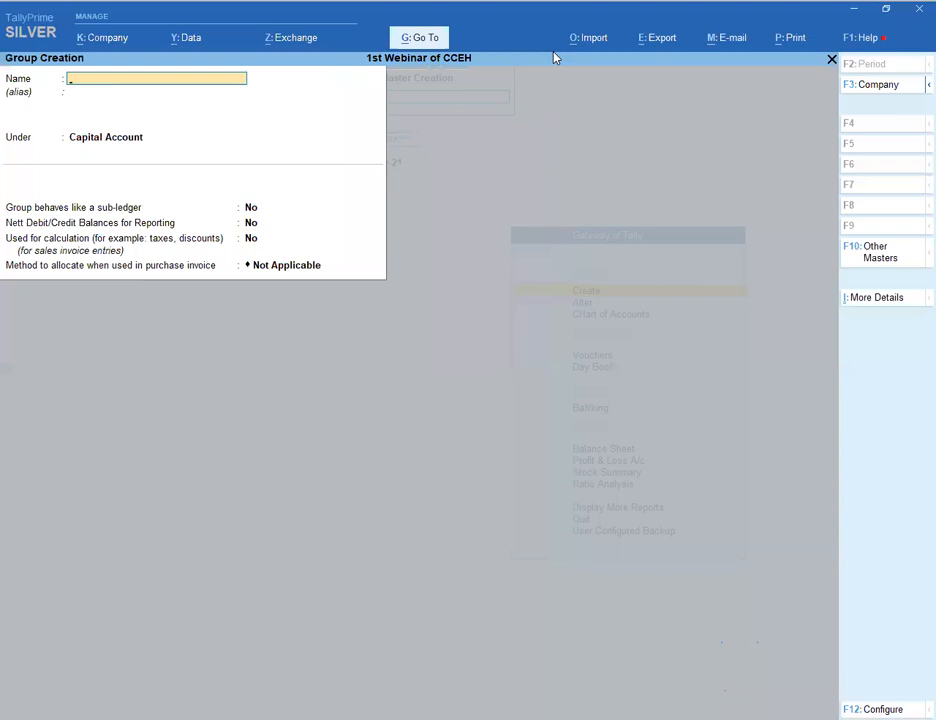
type("Tv")
key("BackSpace")
key("BackSpace")
key("Escape")
key("Escape")
- Create a new stock group named Tv under Primary
key("Return")
key("Down")
key("Down")
key("Down")
key("Down")
key("Down")
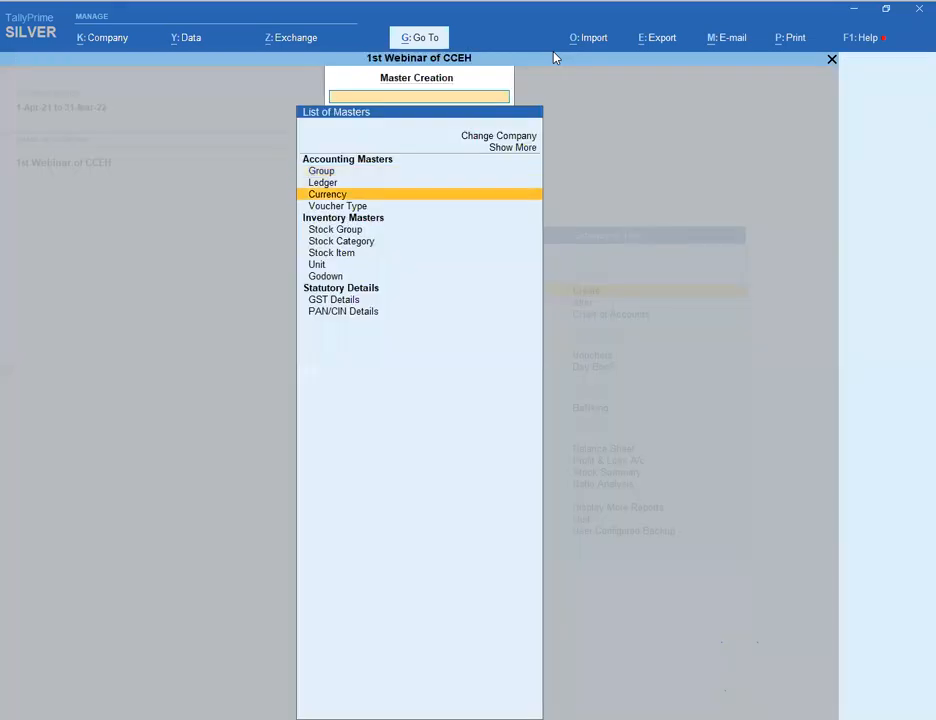
key("Up")
key("Return")
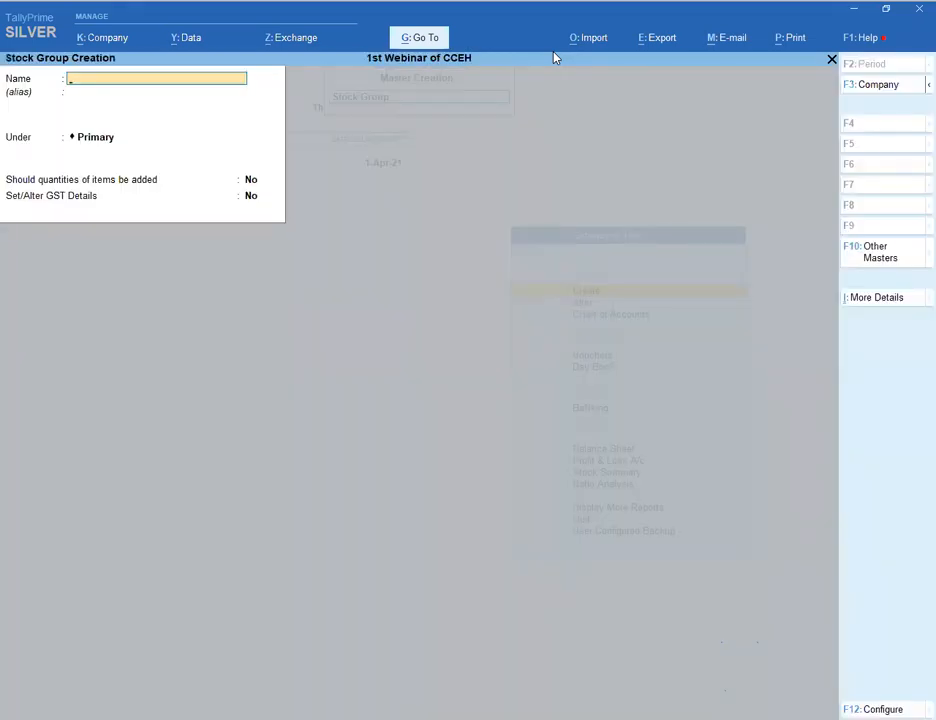
type("Tv")
key("Return")
key("Return")
key("Return")
key("Return")
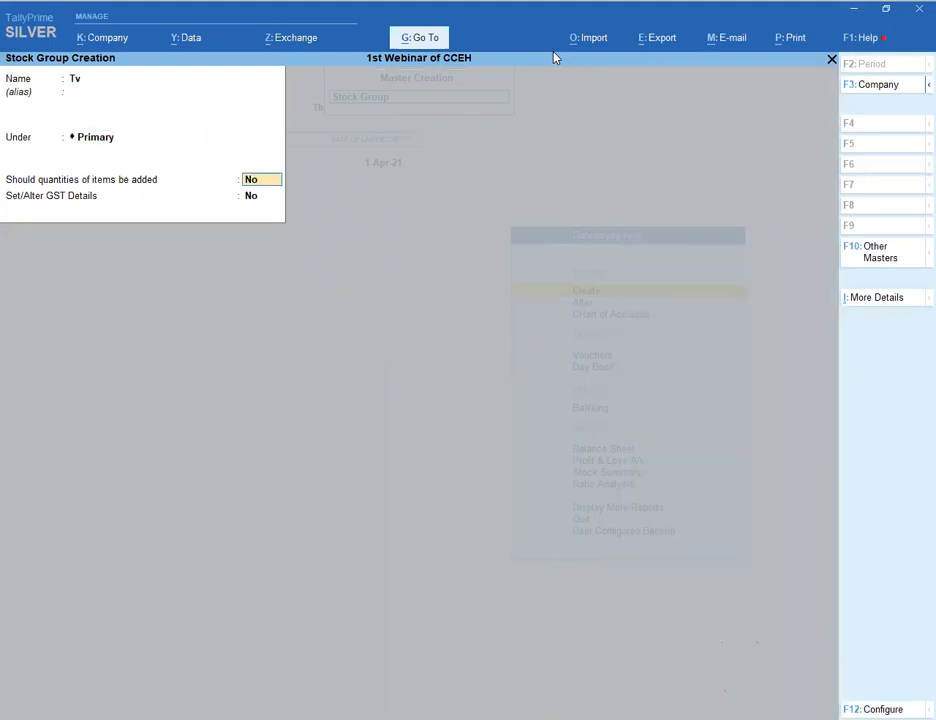
- Open the Tv group's GST details and enter HSN/SAC 6545
type("y")
key("Return")
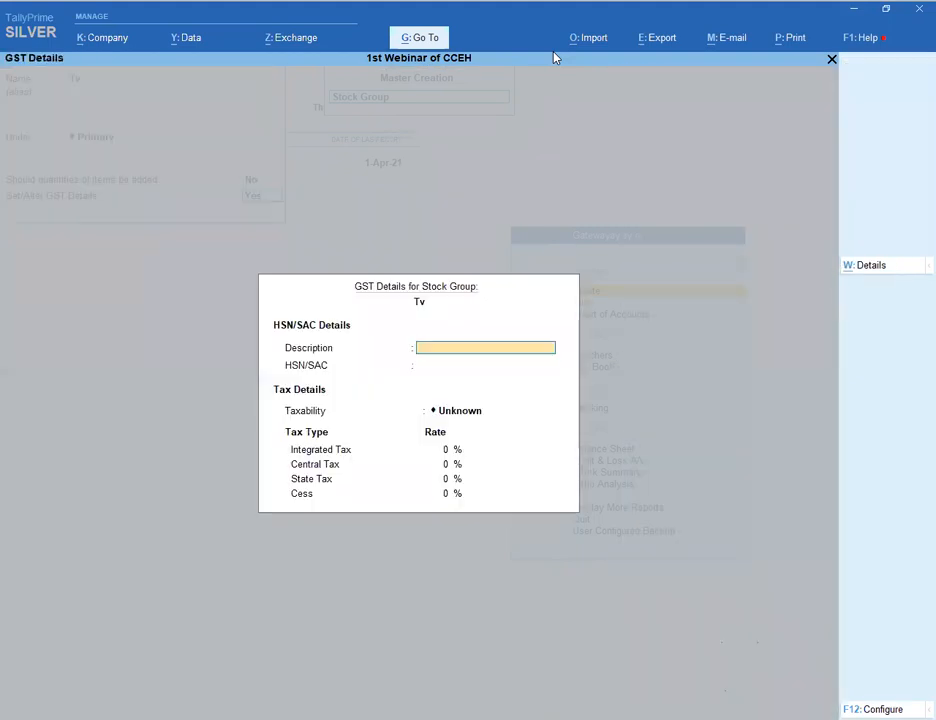
key("Return")
type("8545")
key("Return")
key("Return")
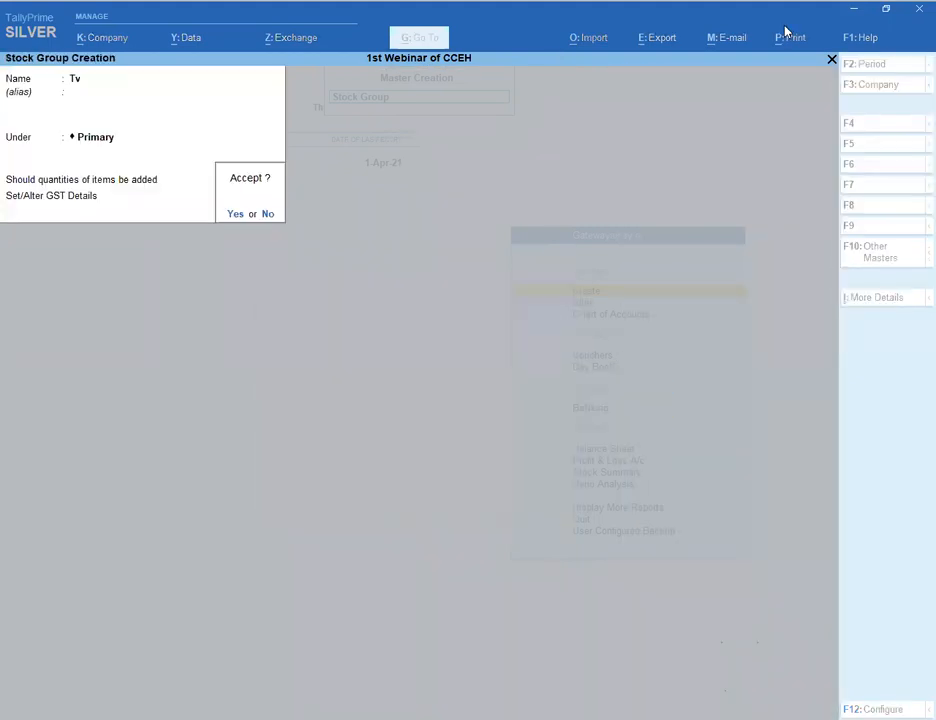
key("n")
- Mark Tv as Taxable at 3% integrated tax, then back out of stock group creation
key("Return")
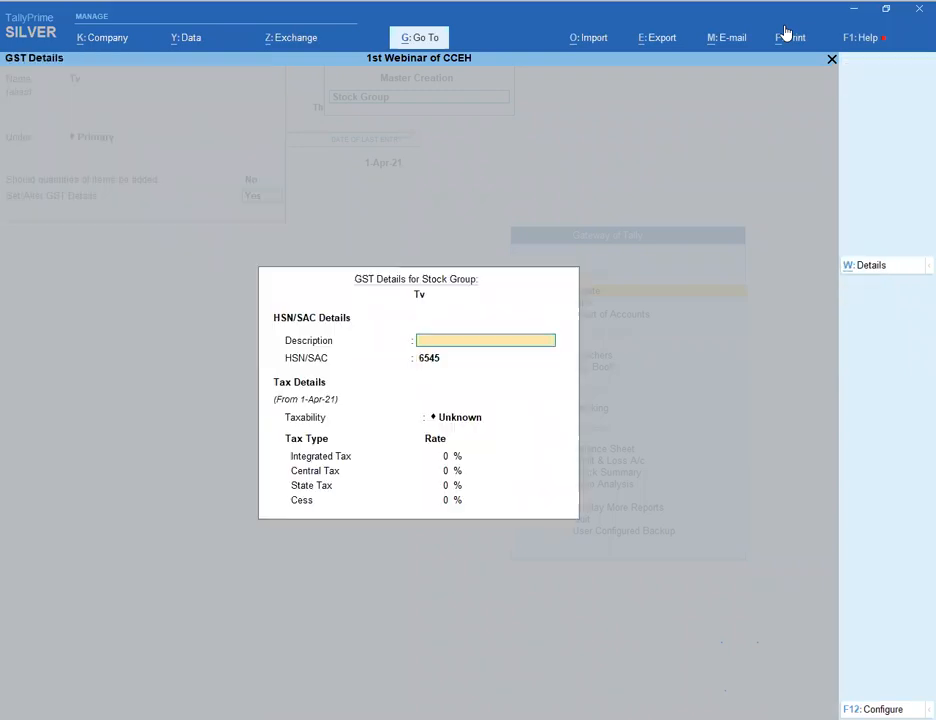
key("Return")
key("Return")
key("Down")
key("Down")
key("Down")
key("Return")
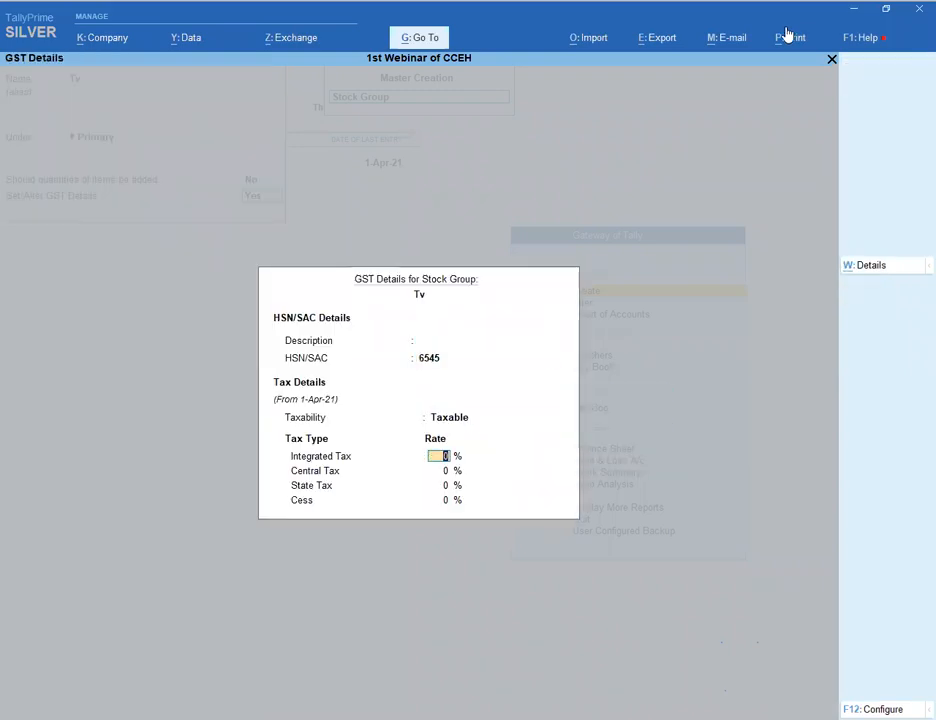
key("Return")
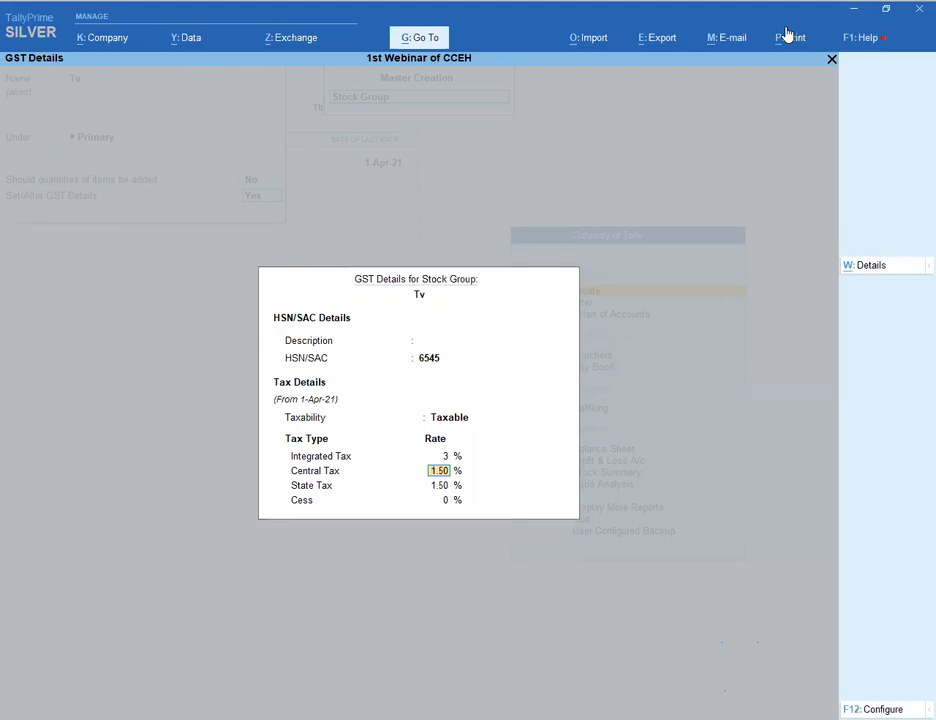
key("ctrl")
key("Escape")
key("Escape")
key("y")
- Back out to the Gateway of Tally for 1st Webinar of CCEH
key("Escape")
key("Escape")
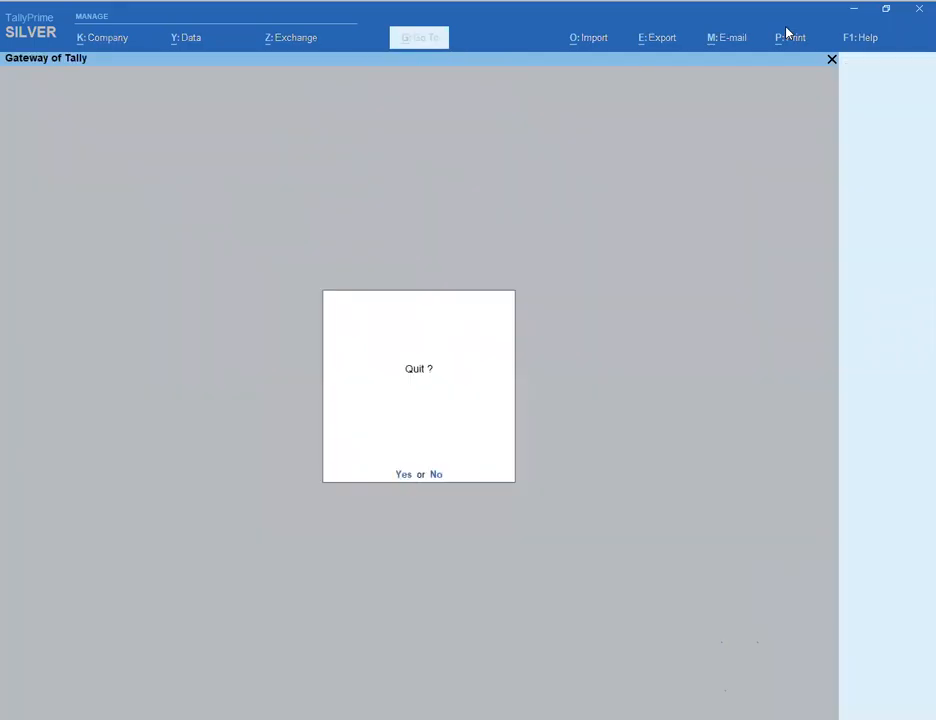
key("Escape")
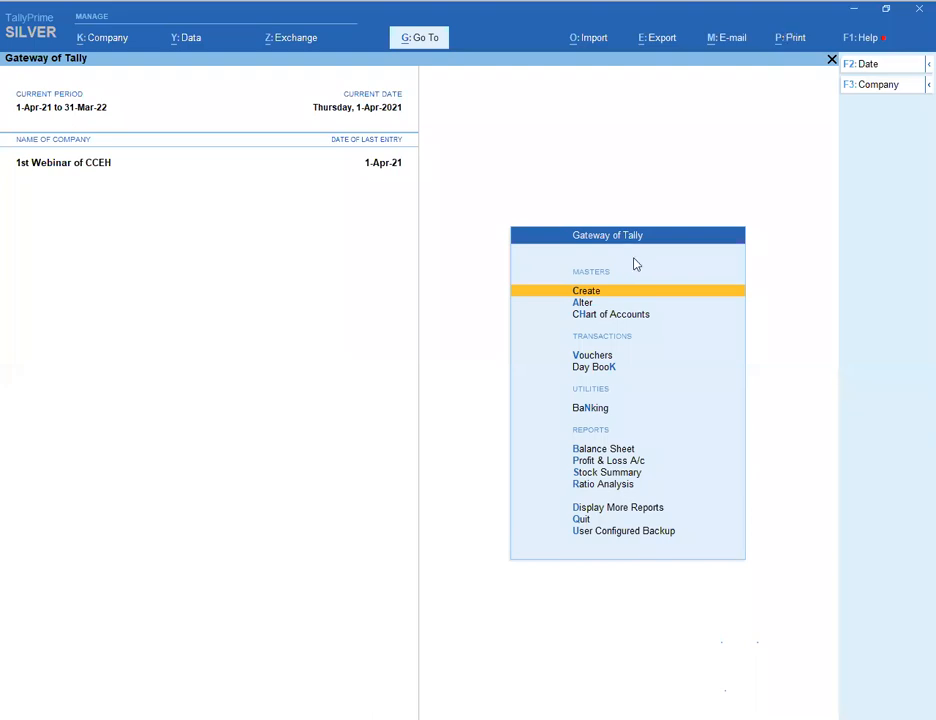
key("Escape")
key("n")
key("Return")
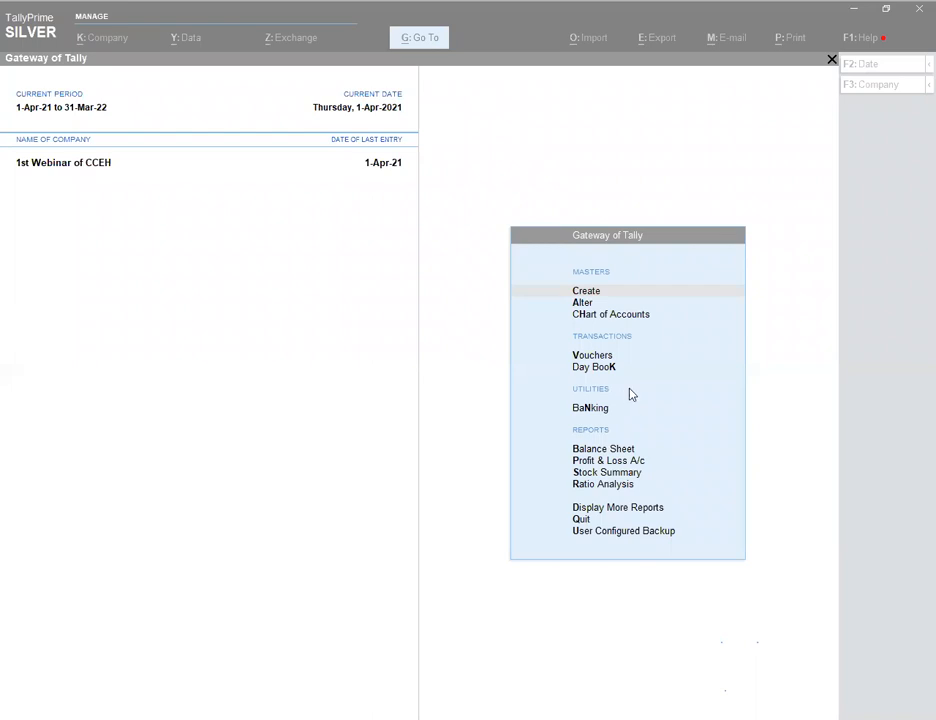
- Bring the TallyPrime window with 1st Webinar of CCEH's Gateway of Tally back into focus
left_click(702, 321)
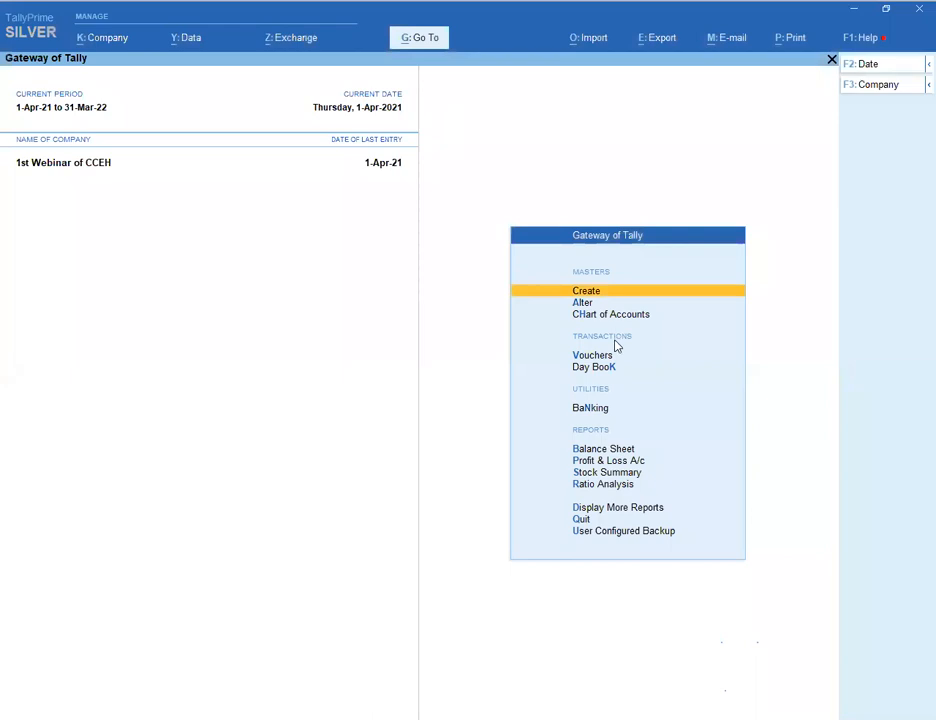
key("alt+Tab")
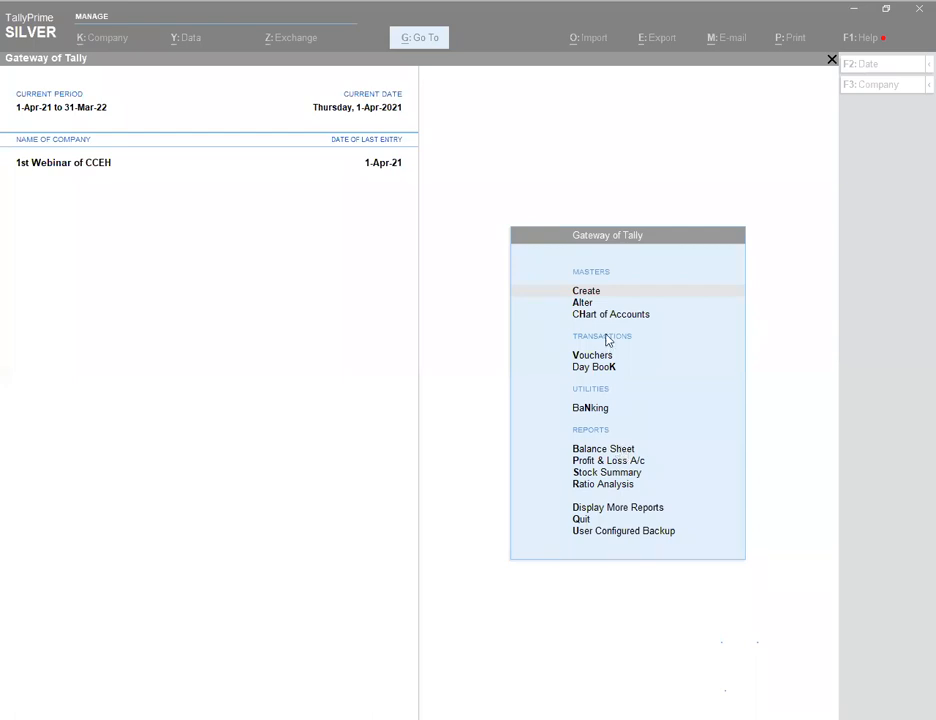
left_click(367, 330)
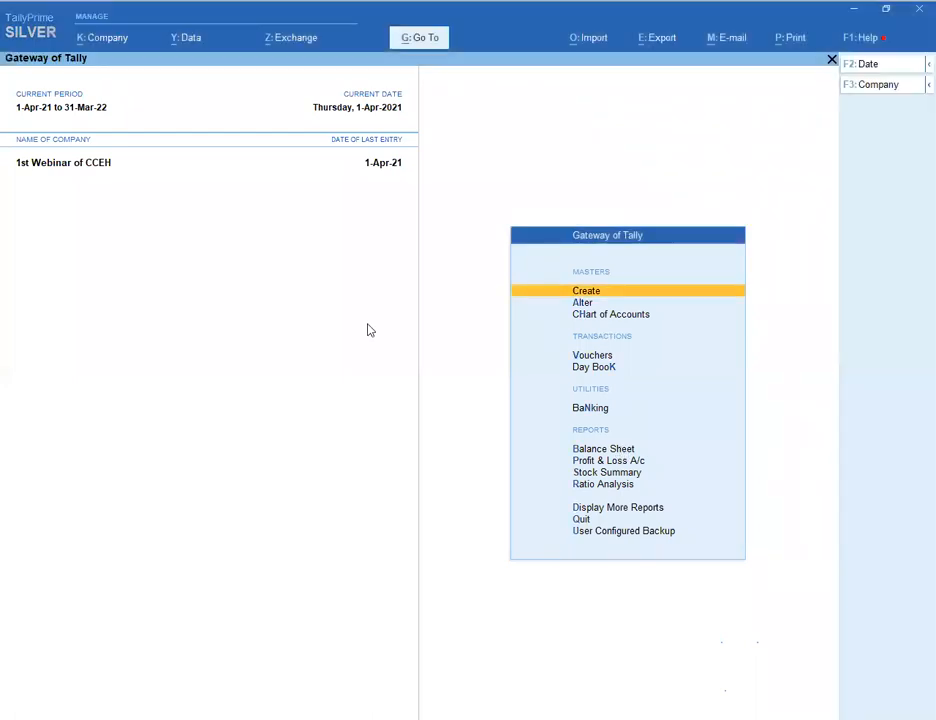
key("F11")
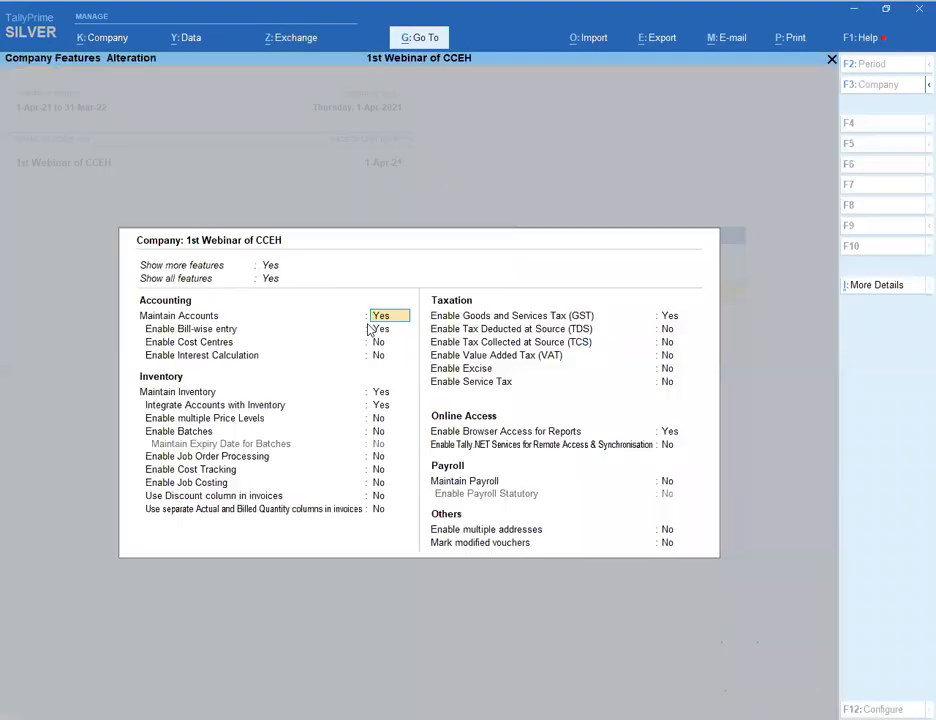
left_click(671, 319)
key("Return")
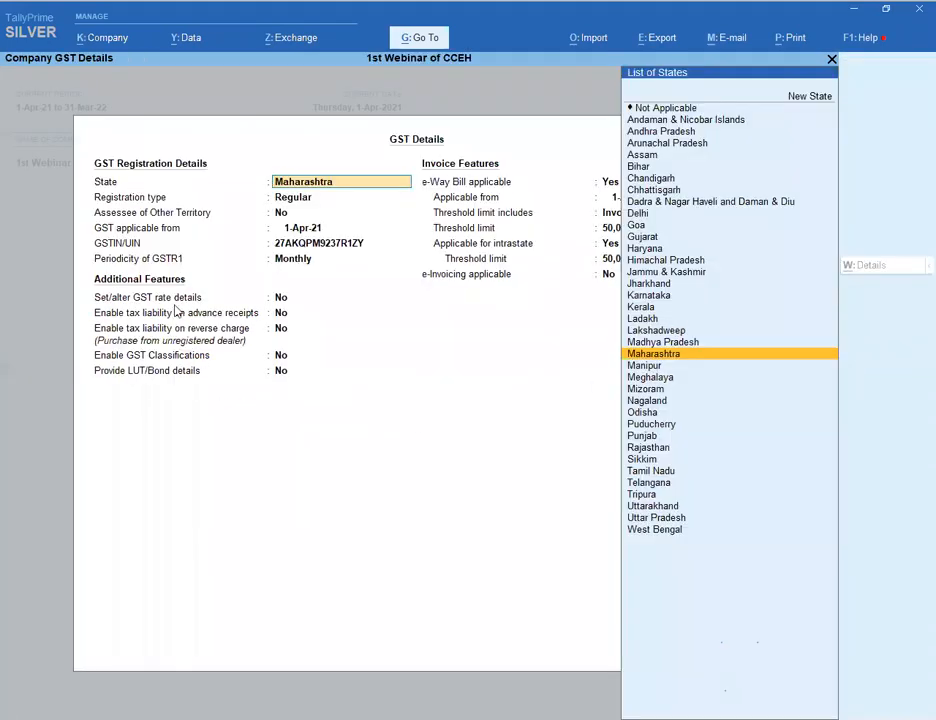
left_click(172, 304)
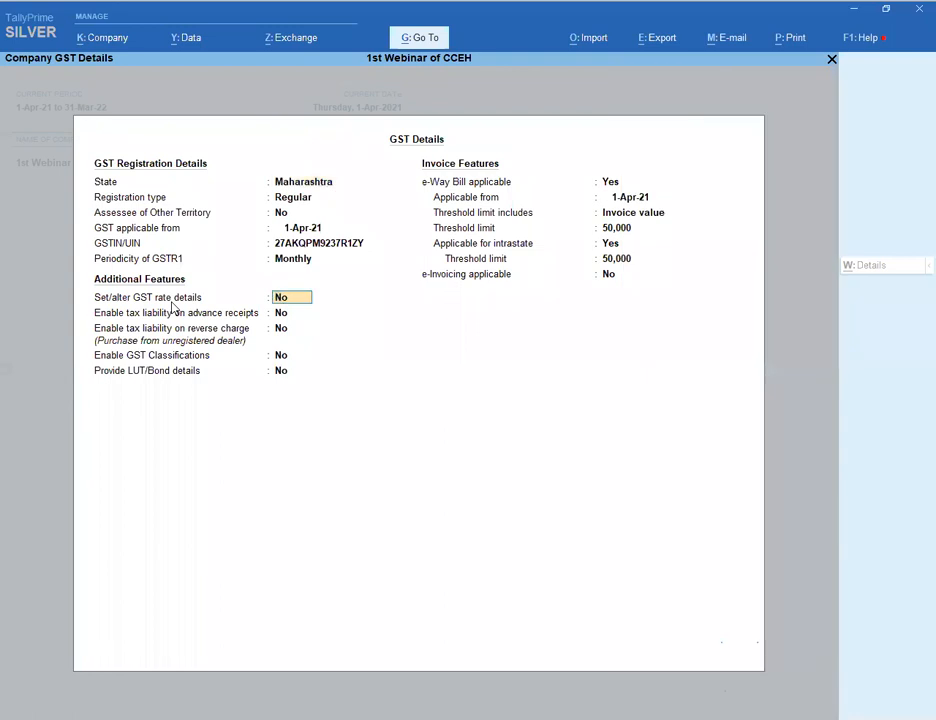
key("y")
key("Return")
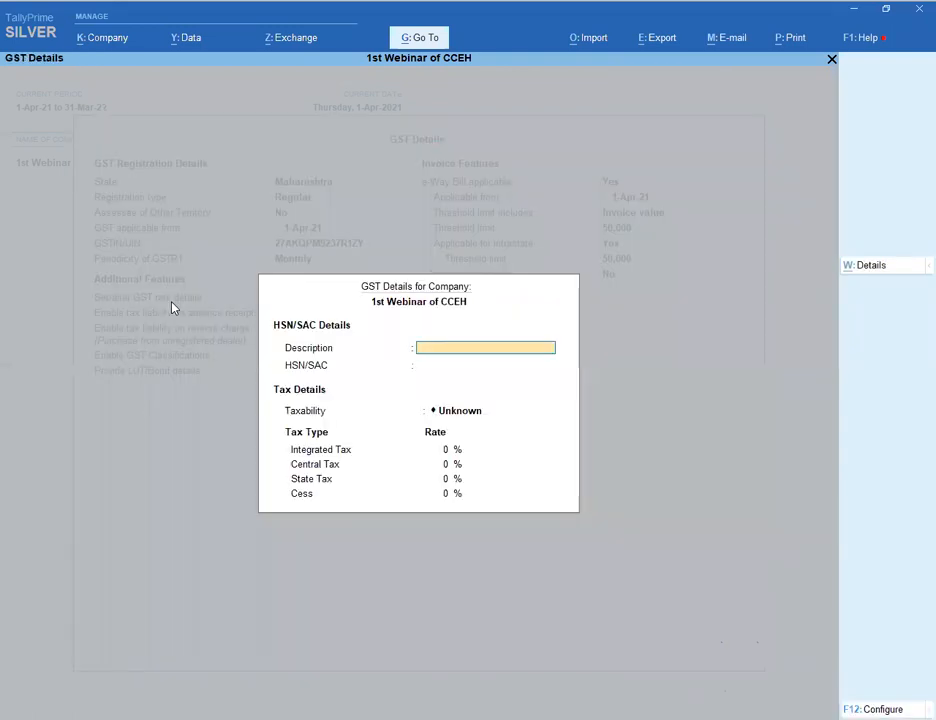
key("Escape")
key("y")
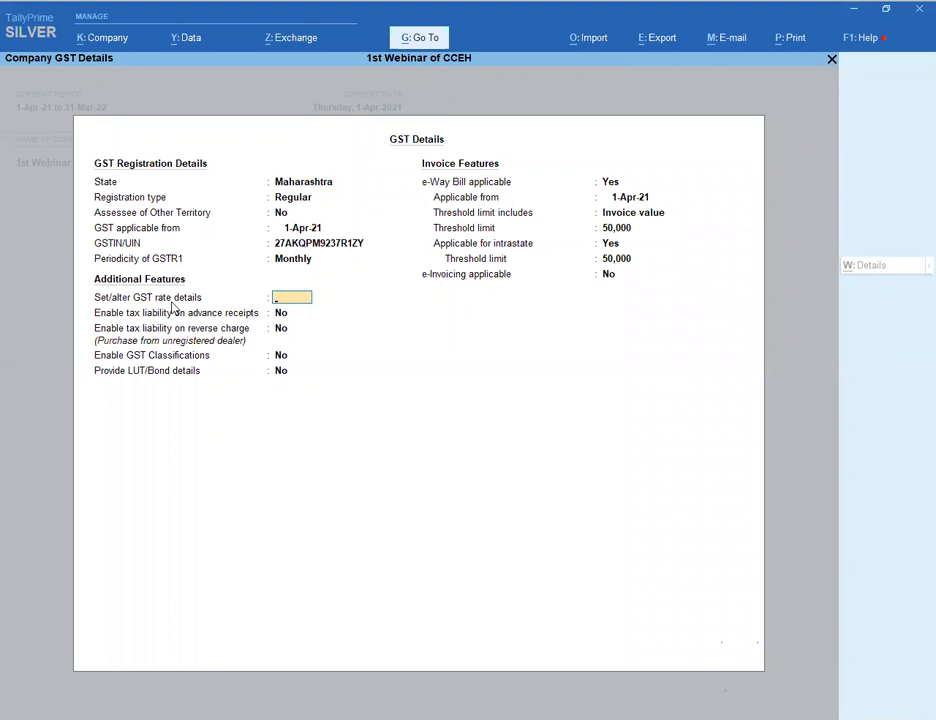
key("Escape")
key("Escape")
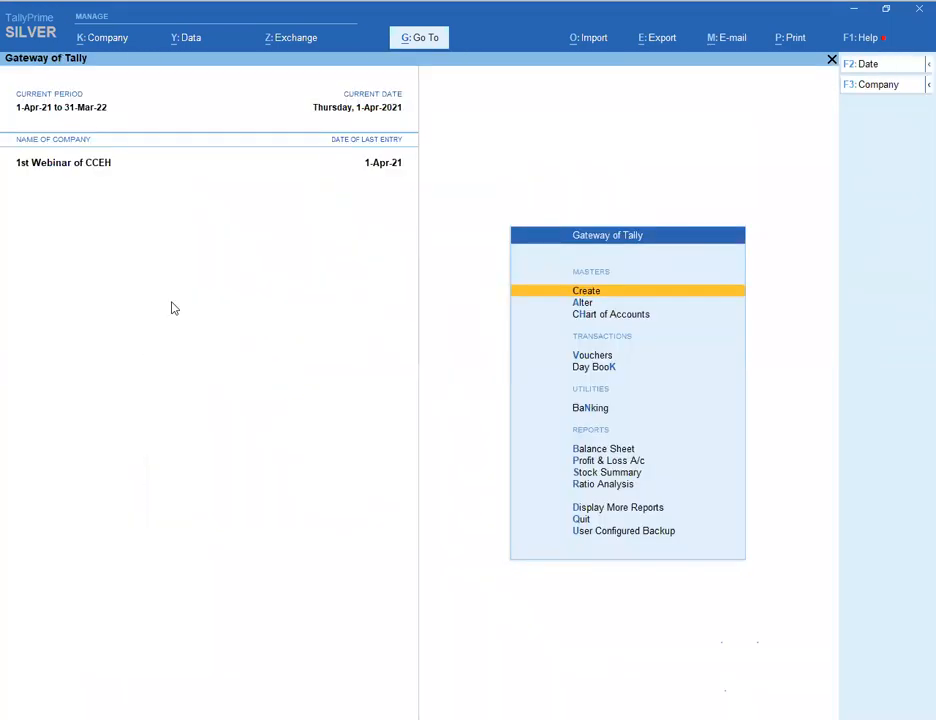
- Open sales voucher No. 1 for Abc from the Day Book for alteration
key("d")
key("d")
key("Return")
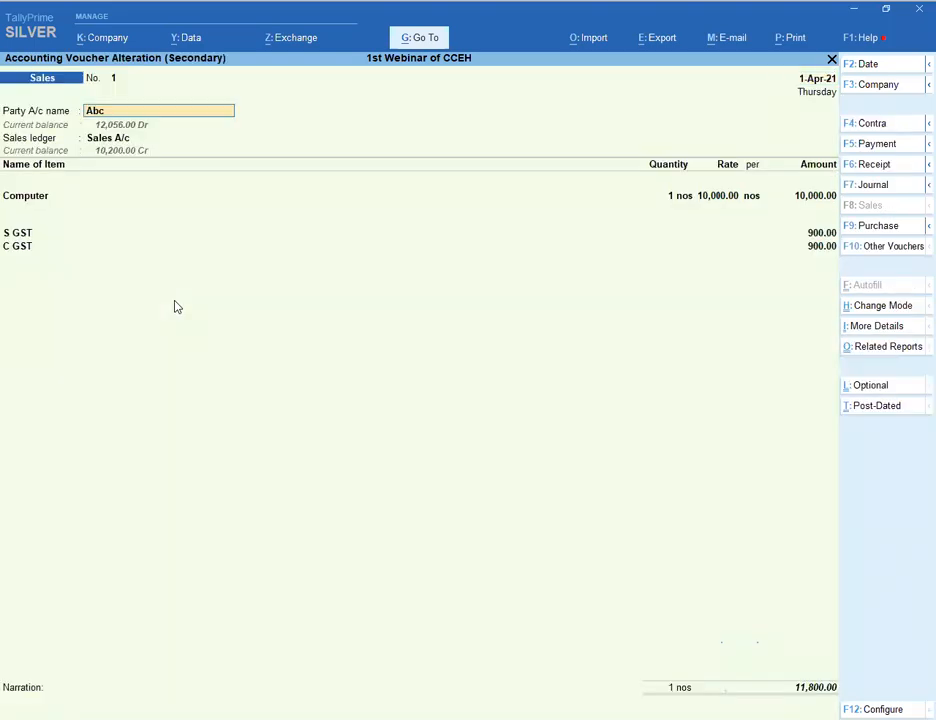
key("Return")
key("Return")
key("Return")
key("Return")
key("Return")
key("Return")
key("Return")
key("Return")
key("Return")
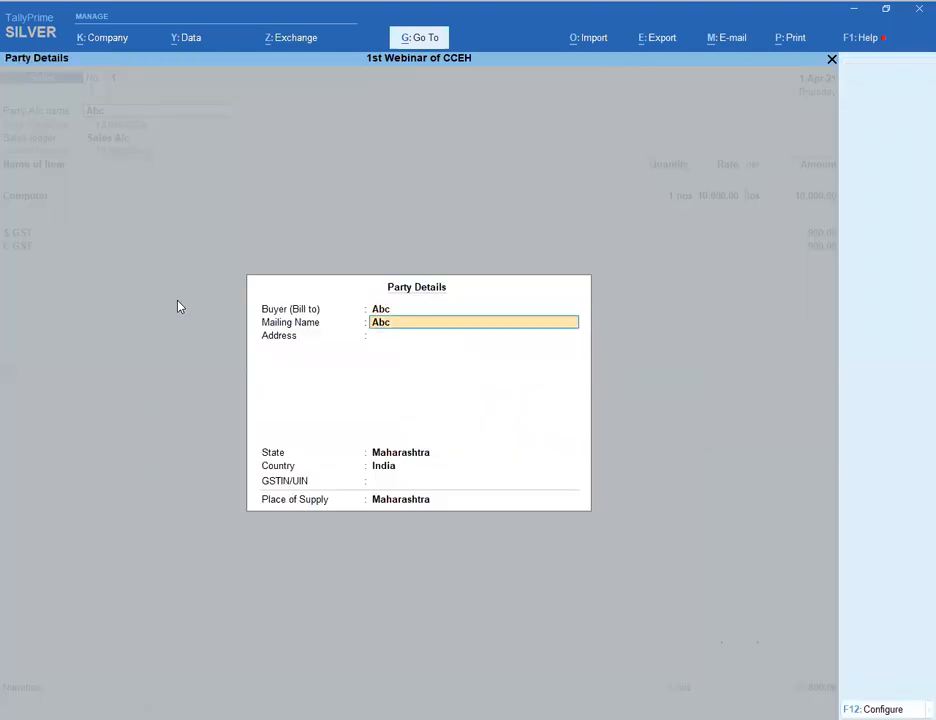
key("Return")
key("Return")
key("Return")
key("Return")
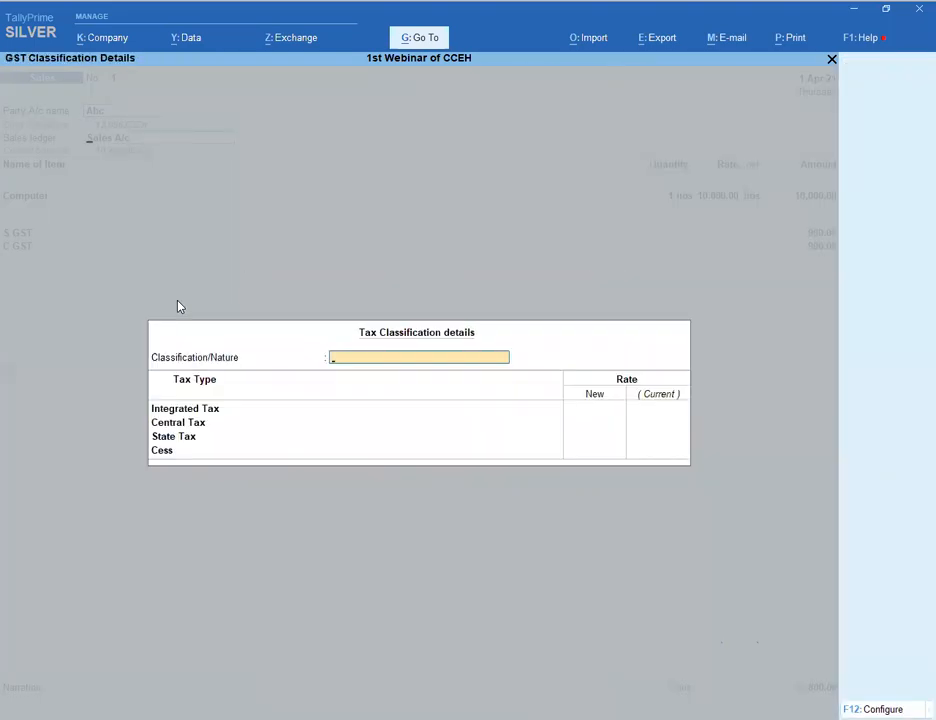
key("Escape")
- Open the Sales A/c ledger and its Sales Accounts group, then quit both without saving
key("ctrl+Return")
key("Return")
key("Return")
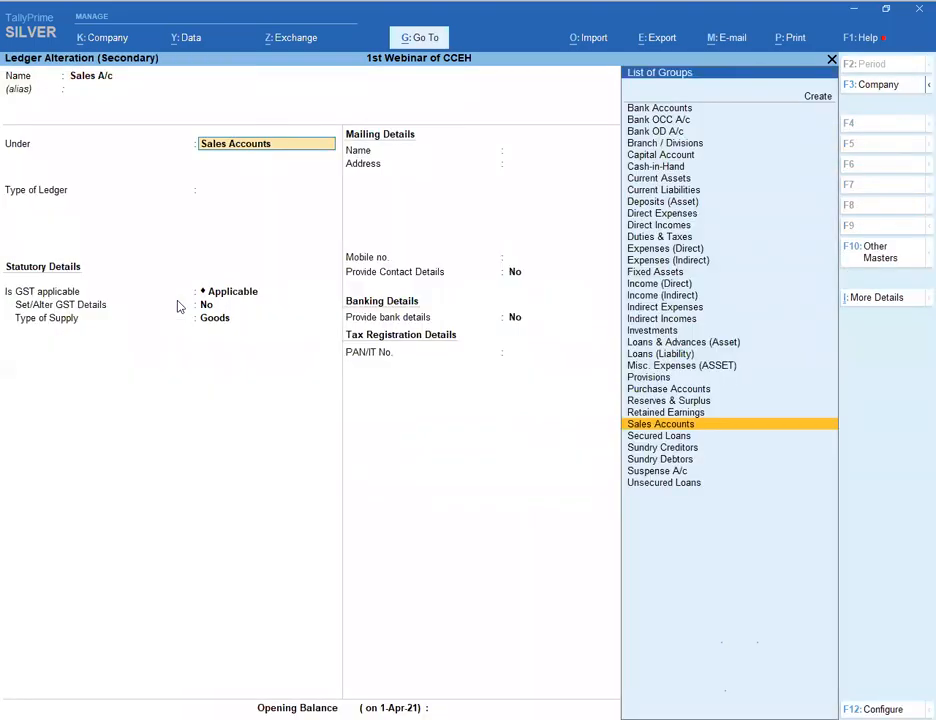
key("ctrl+Return")
key("Return")
key("Return")
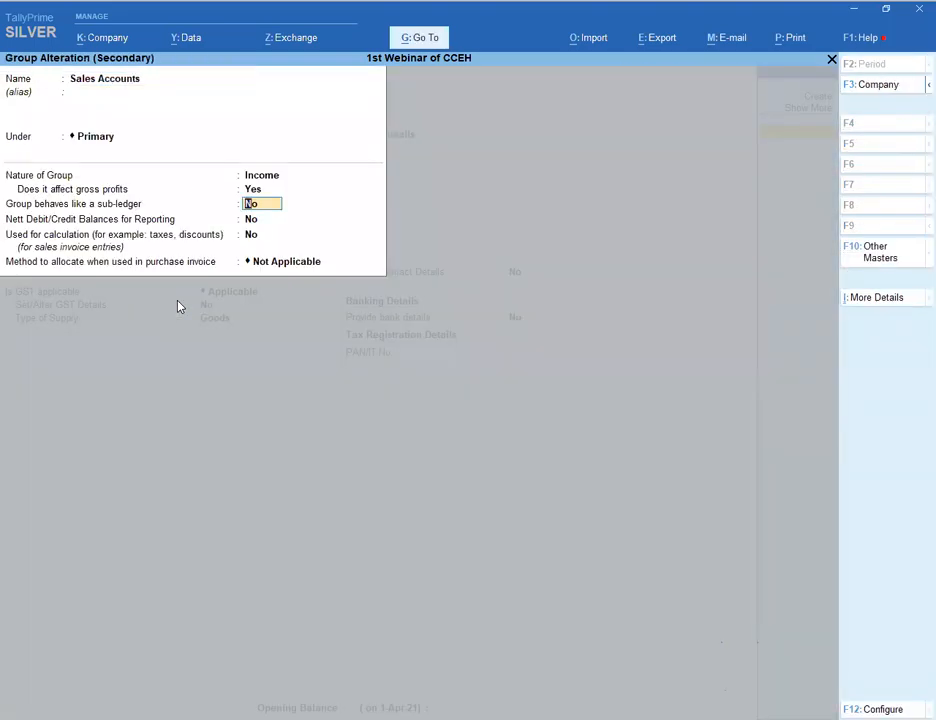
key("Return")
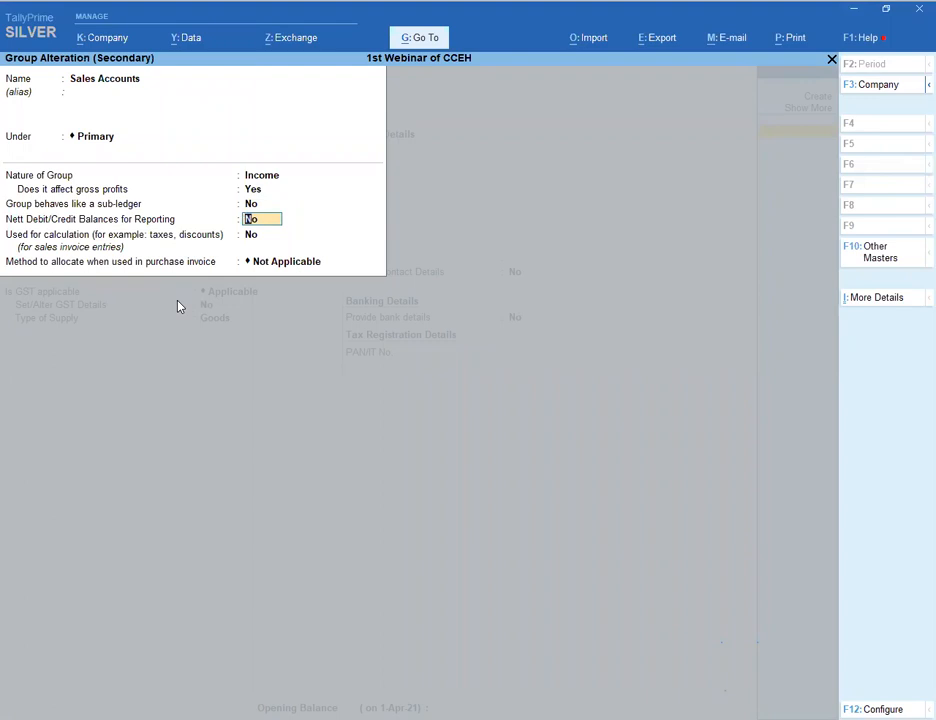
key("BackSpace")
key("Escape")
key("y")
key("Escape")
key("Escape")
key("Return")
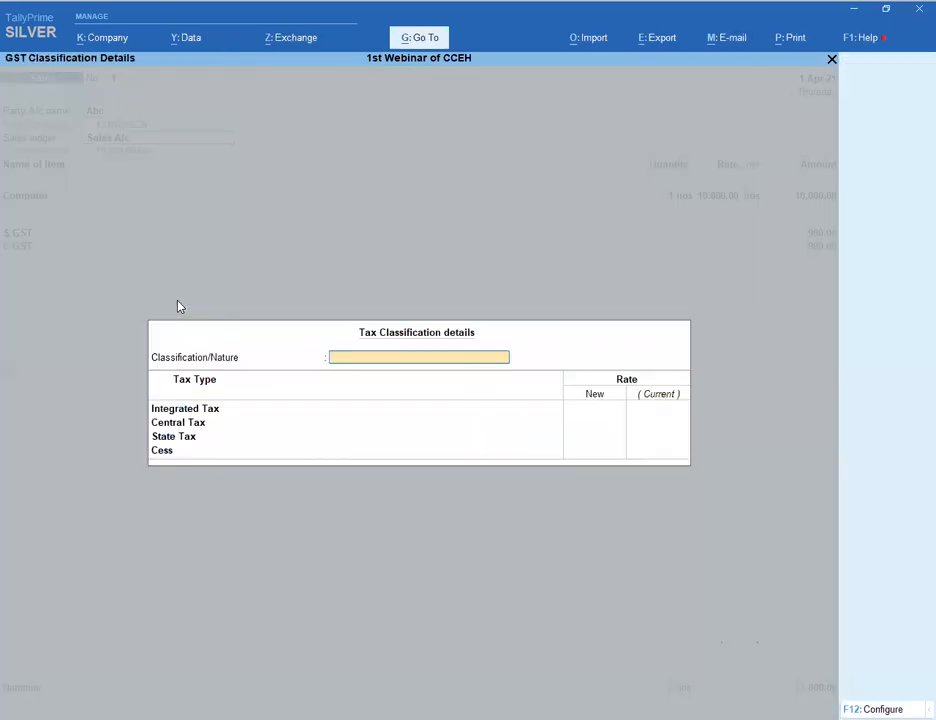
key("Escape")
- Start altering Sales A/c GST details, then quit unsaved and re-accept Sales A/c
key("ctrl+Return")
key("Return")
key("Return")
key("Return")
key("Return")
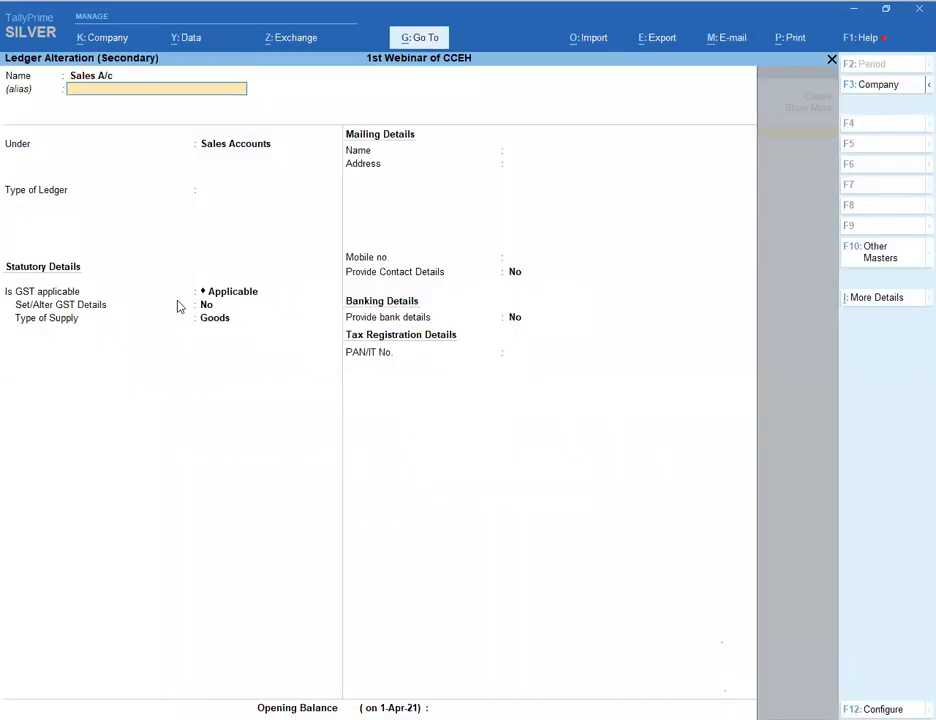
key("Return")
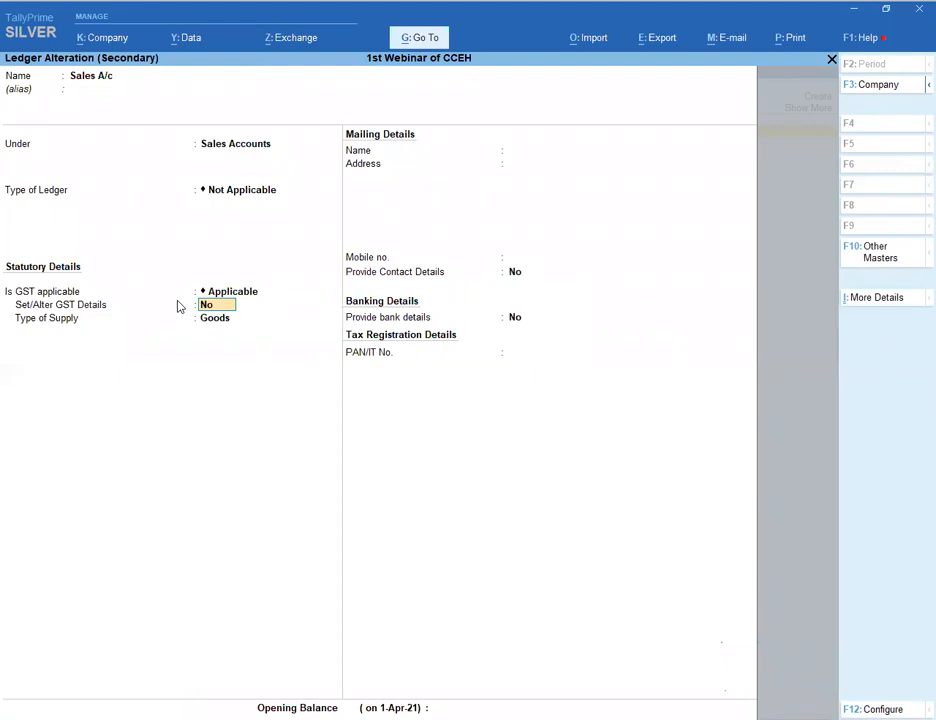
type("y")
key("Escape")
key("BackSpace")
key("Escape")
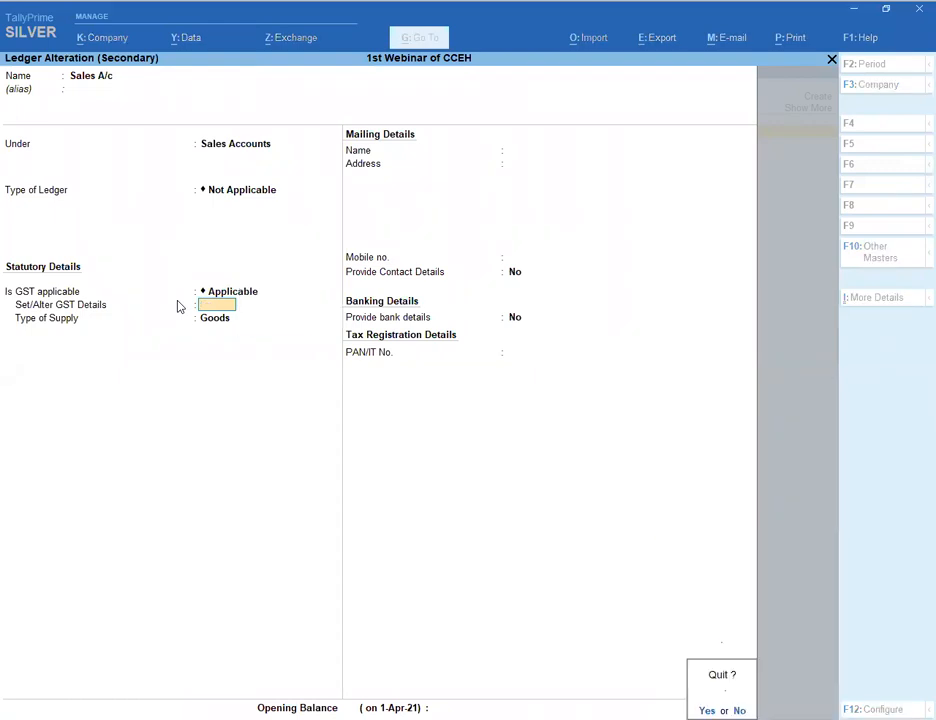
key("y")
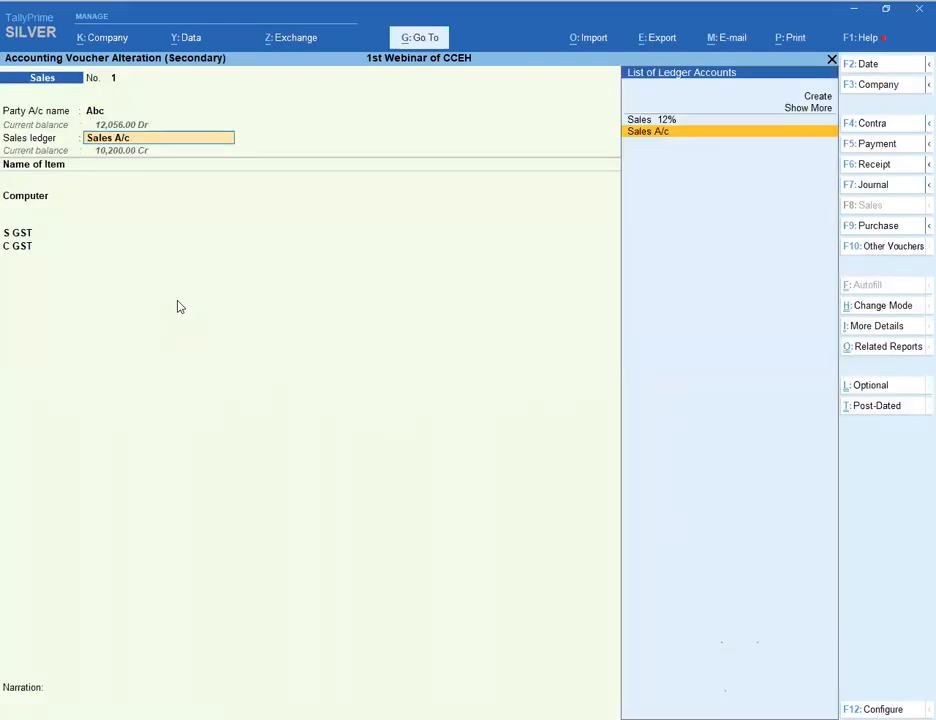
key("Return")
- Check GST details on the Computer item and stock group 28, then quit both unsaved
key("Escape")
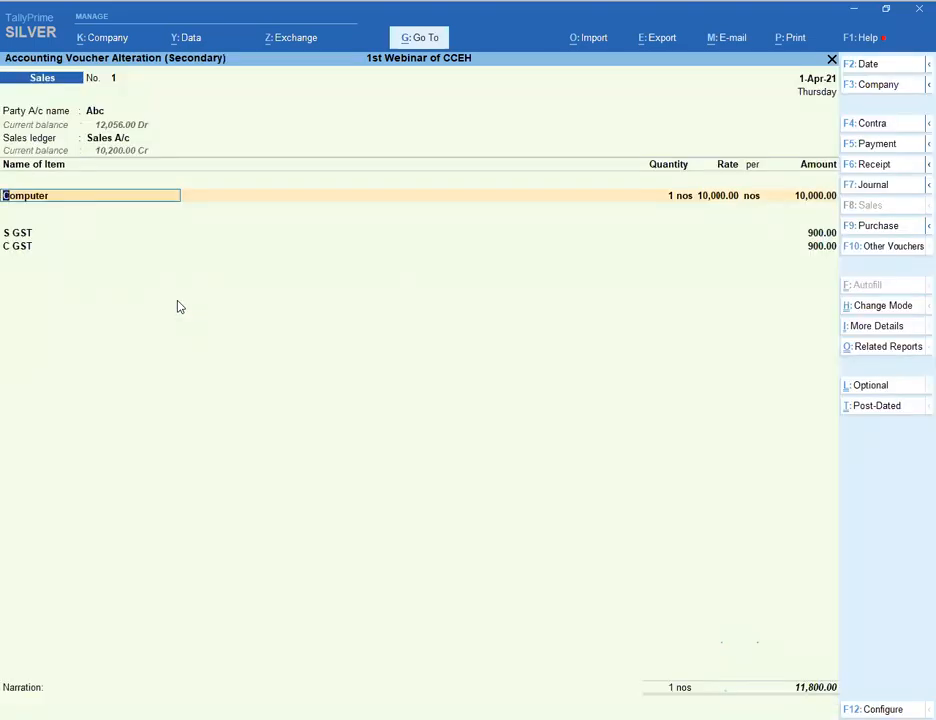
key("ctrl+Return")
key("Return")
key("Return")
key("Return")
key("Return")
key("Return")
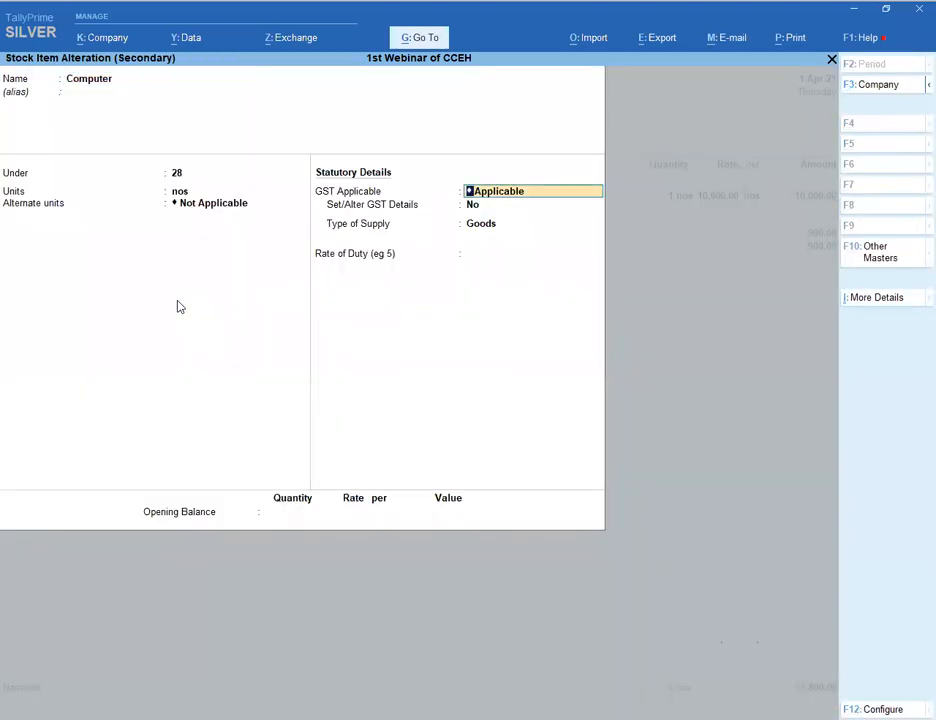
key("BackSpace")
key("BackSpace")
key("BackSpace")
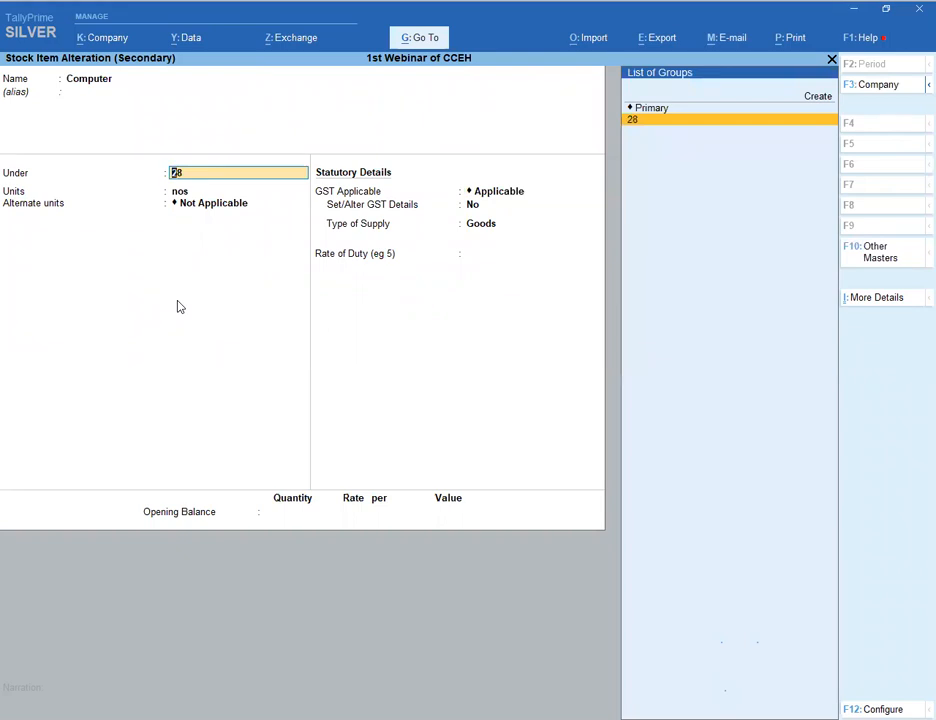
key("ctrl+Return")
key("Return")
key("Return")
key("Return")
key("Return")
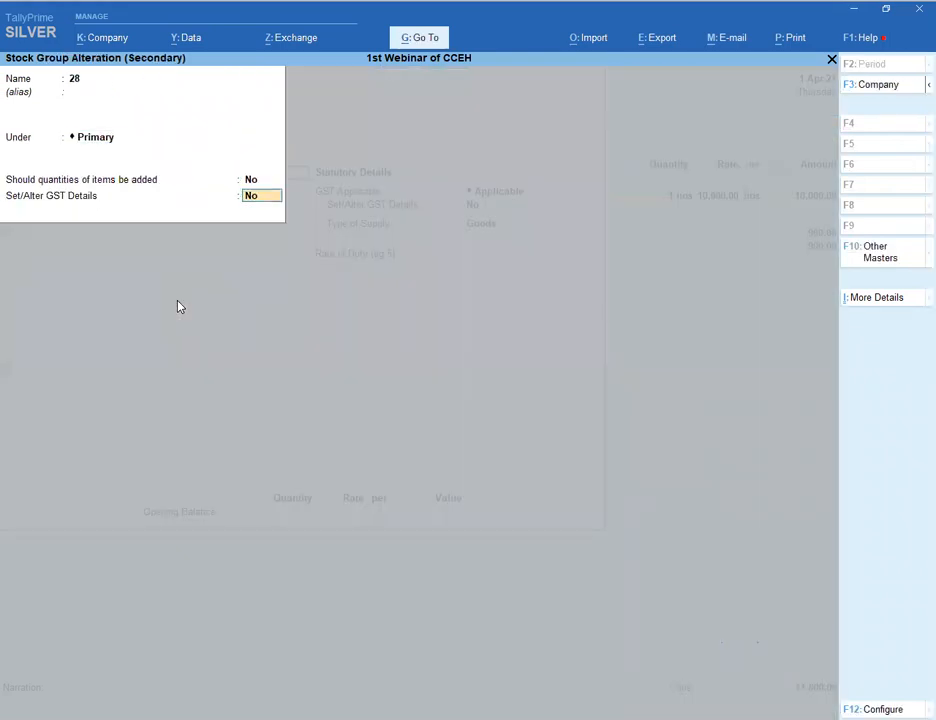
key("y")
key("Escape")
key("Escape")
key("y")
key("BackSpace")
key("BackSpace")
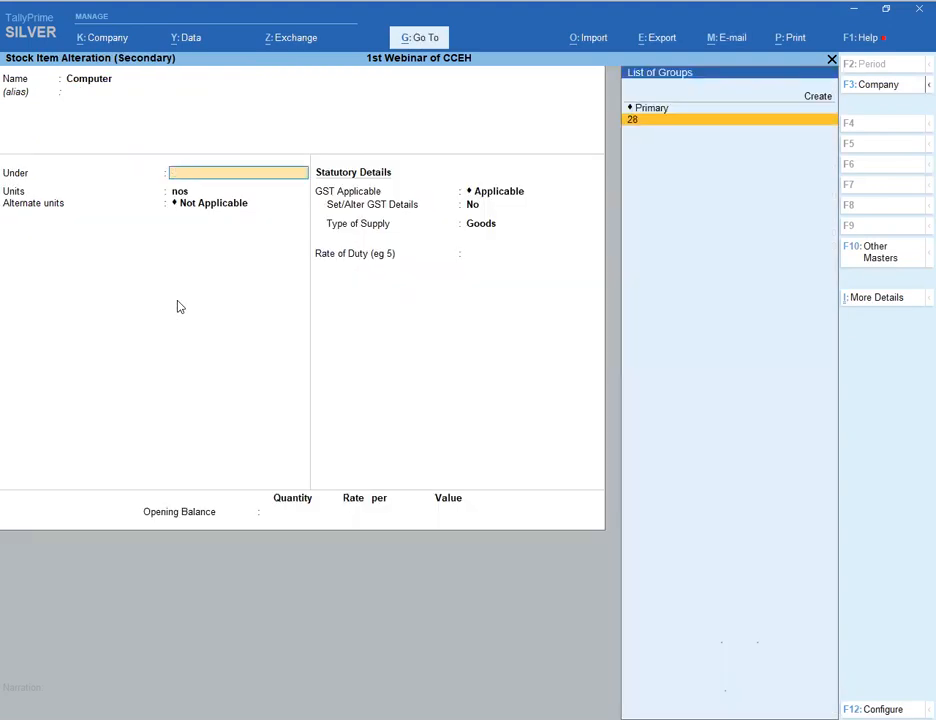
key("Escape")
key("y")
key("Return")
key("Return")
key("Return")
key("Return")
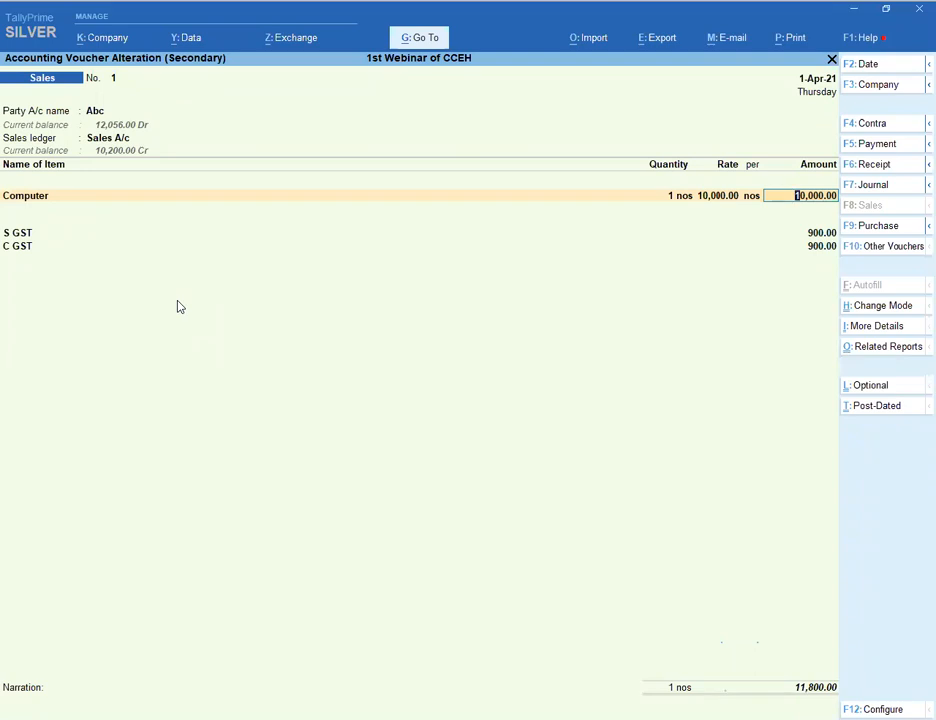
- Try enabling GST on Computer, abandon it, and re-accept the Computer line and party Abc
key("shift+Tab")
key("shift+Tab")
key("shift+Tab")
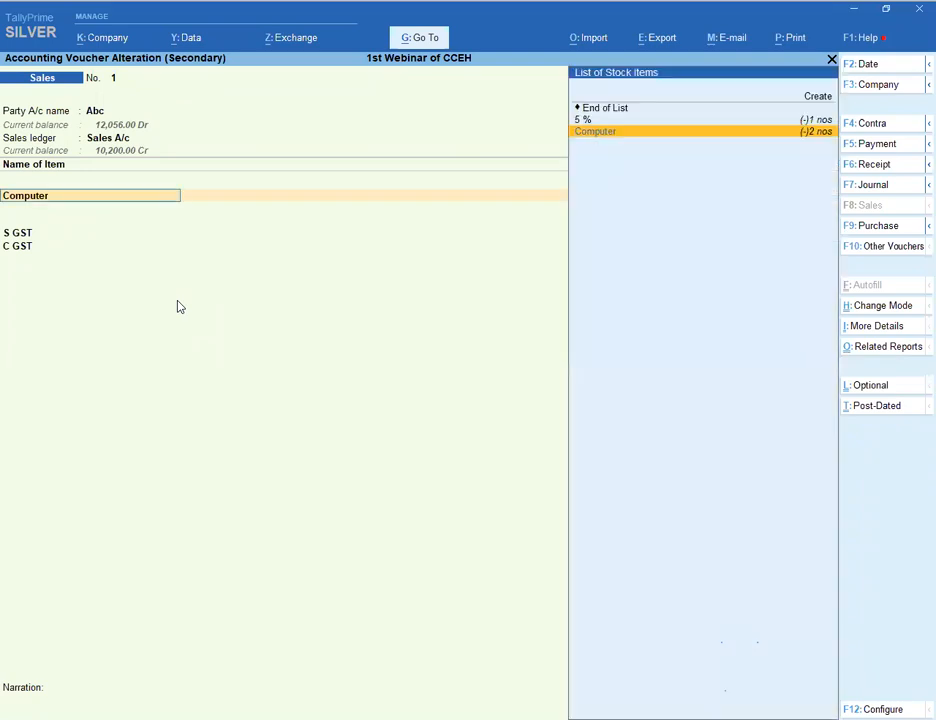
key("ctrl+Return")
key("Return")
key("Return")
key("Return")
key("Return")
key("Return")
type("y")
key("Return")
key("Escape")
key("Escape")
key("Escape")
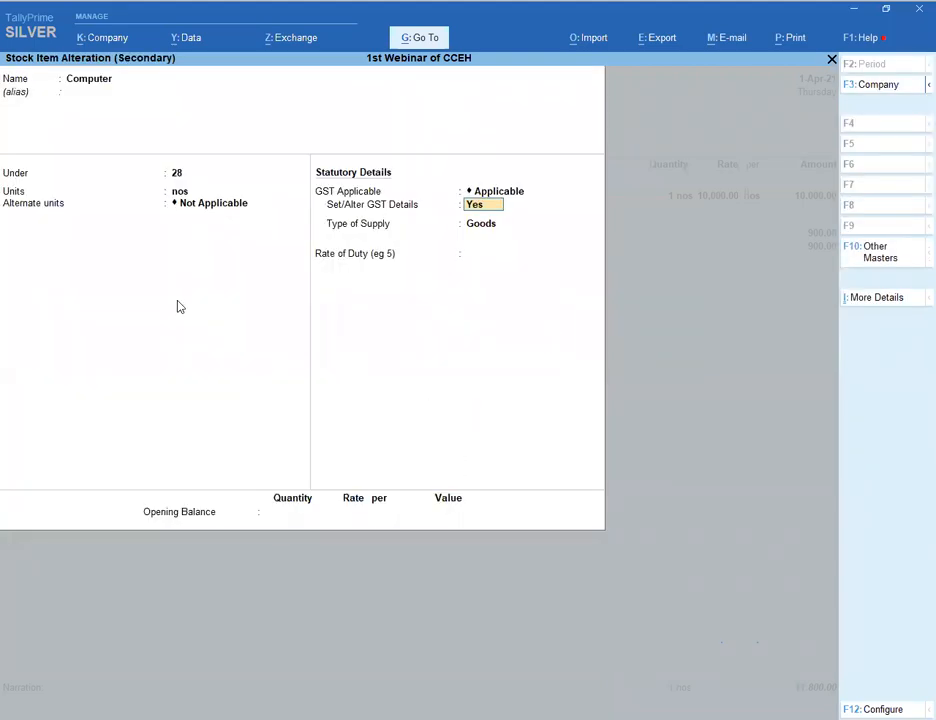
key("Return")
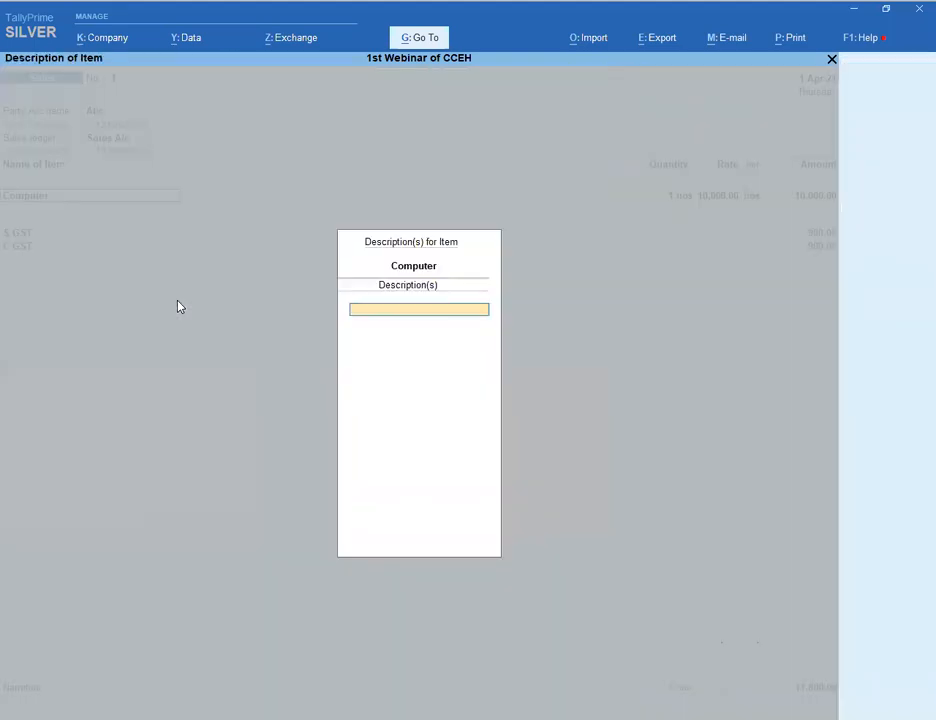
key("Return")
key("Return")
key("Return")
key("Return")
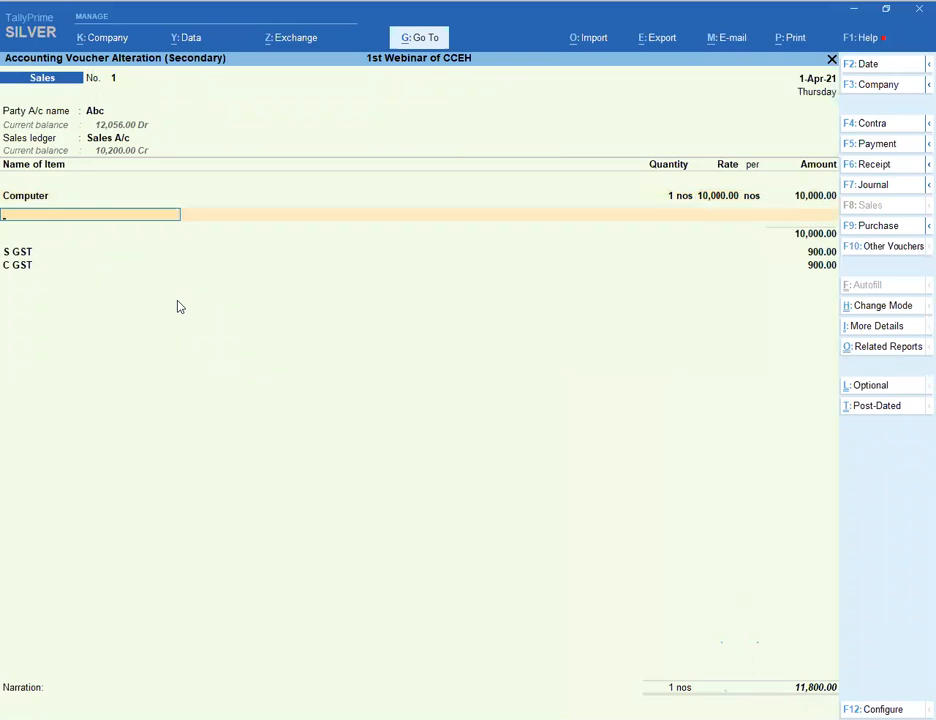
key("Return")
key("BackSpace")
key("BackSpace")
key("BackSpace")
key("BackSpace")
key("BackSpace")
key("BackSpace")
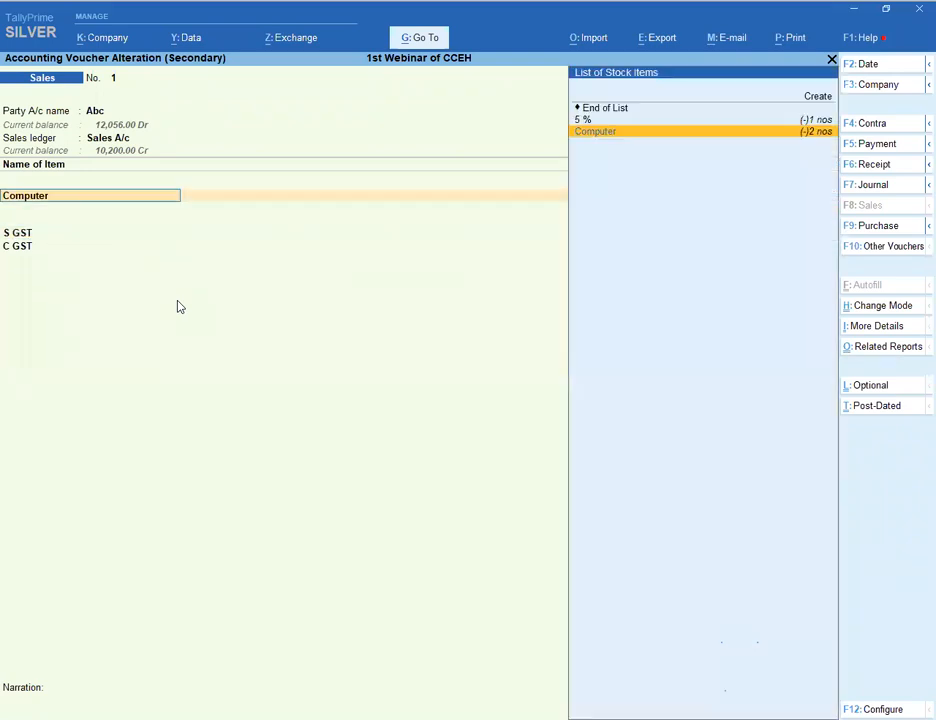
key("Return")
key("Return")
key("Return")
key("Return")
key("Return")
key("Return")
key("Return")
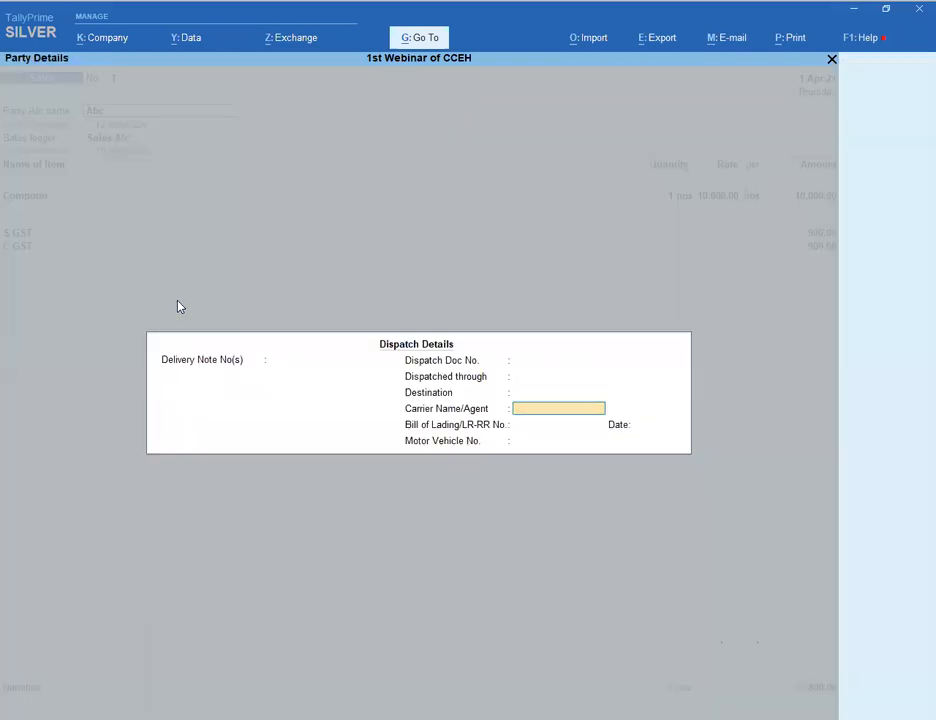
key("Return")
key("Return")
key("Return")
key("Return")
key("Return")
key("Return")
key("Return")
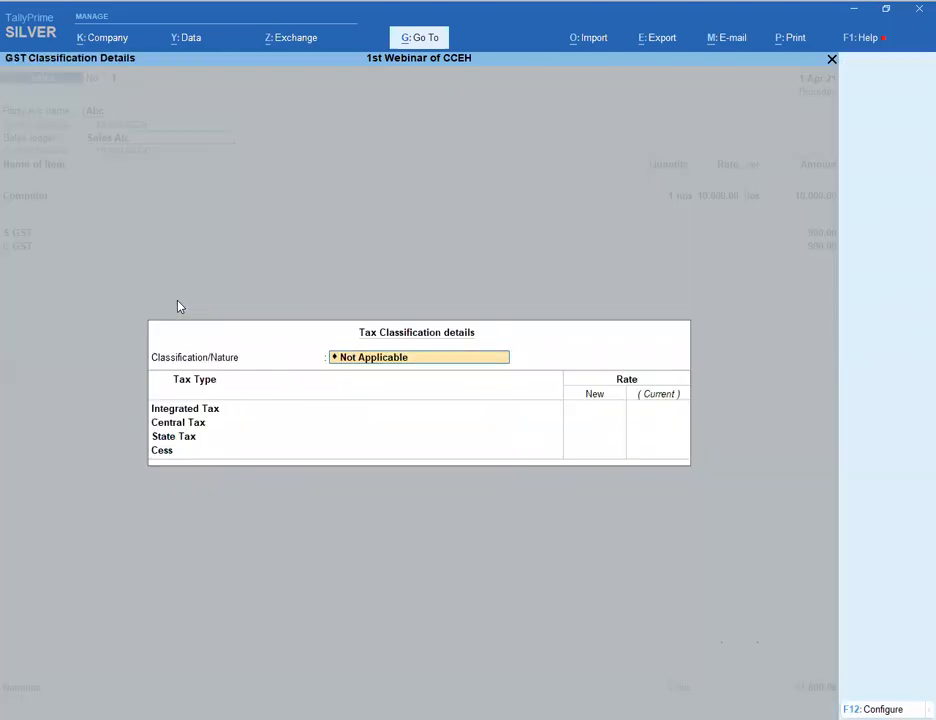
- Look at Sales A/c's tax classification list and close it without choosing a nature
key("BackSpace")
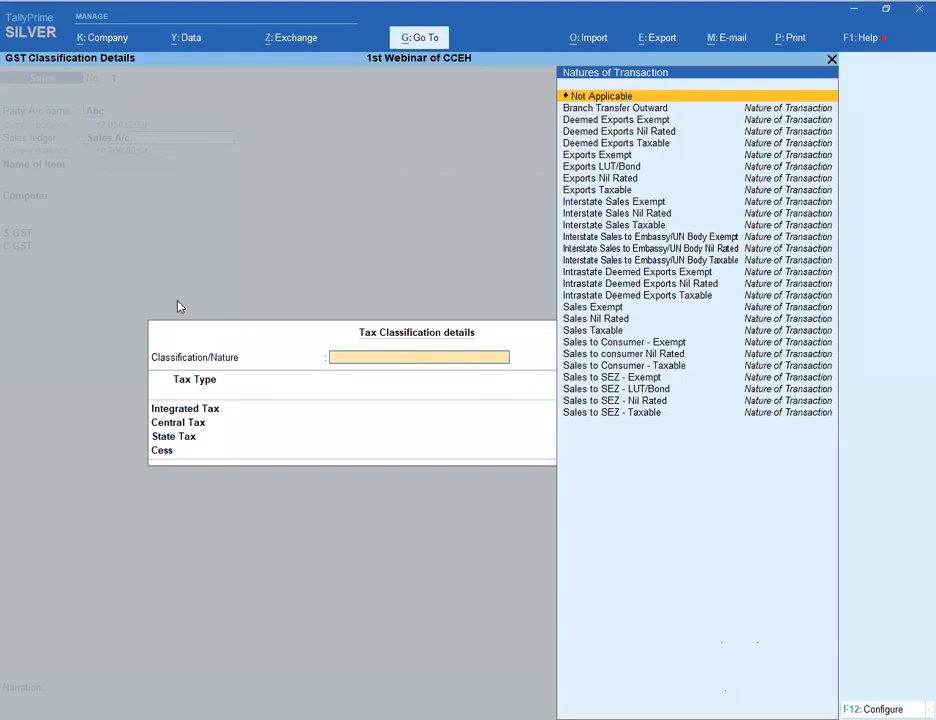
key("Escape")
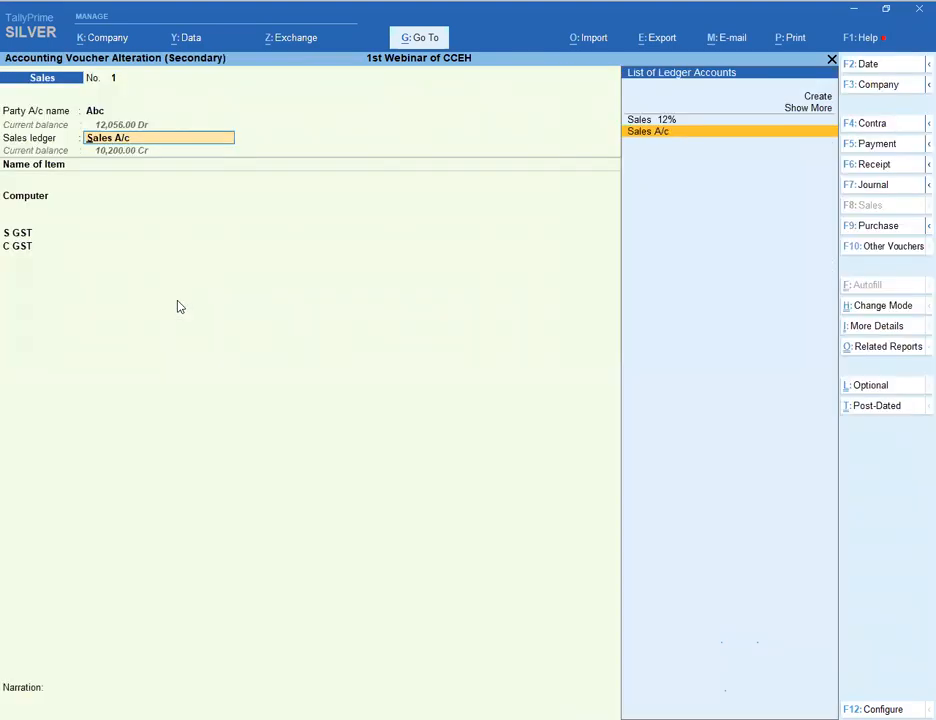
key("Return")
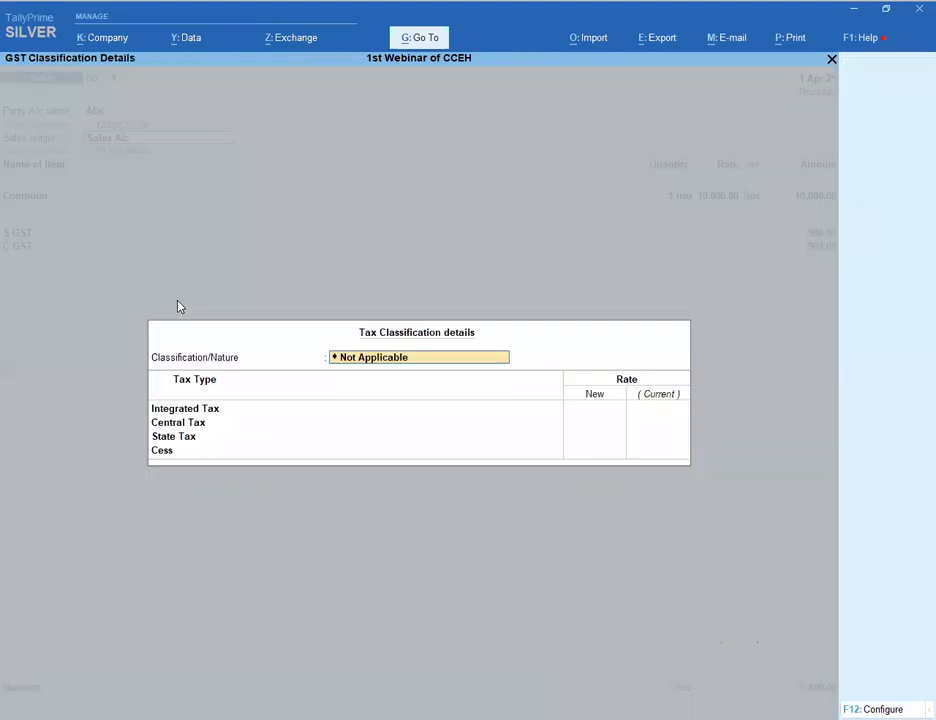
key("Escape")
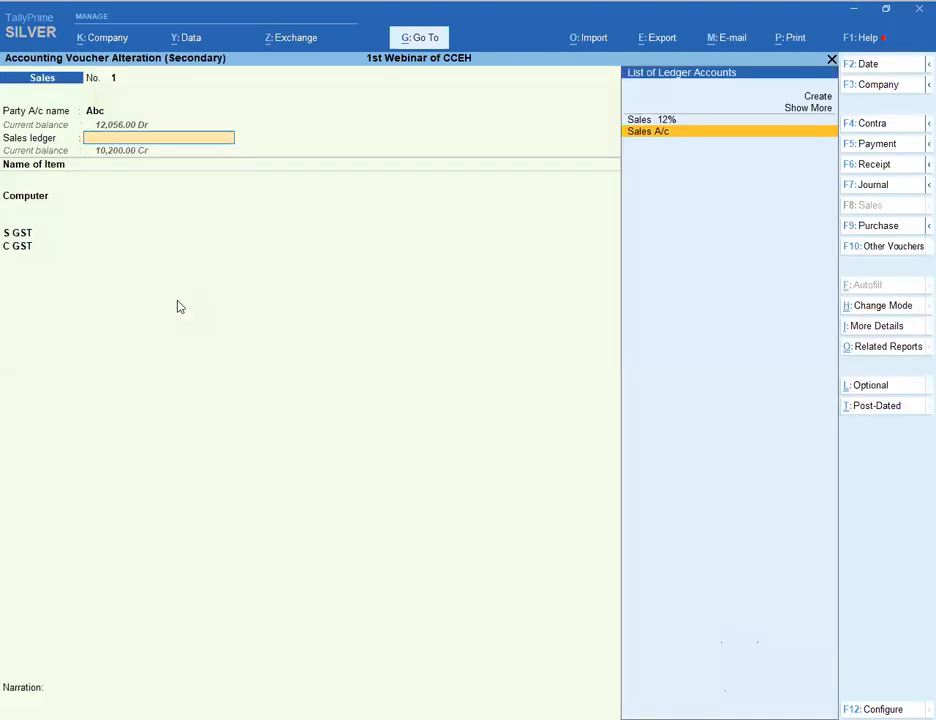
key("Return")
key("BackSpace")
key("Escape")
key("Return")
- Reopen the Computer item and stock group 28, then quit both without changes
key("ctrl+Return")
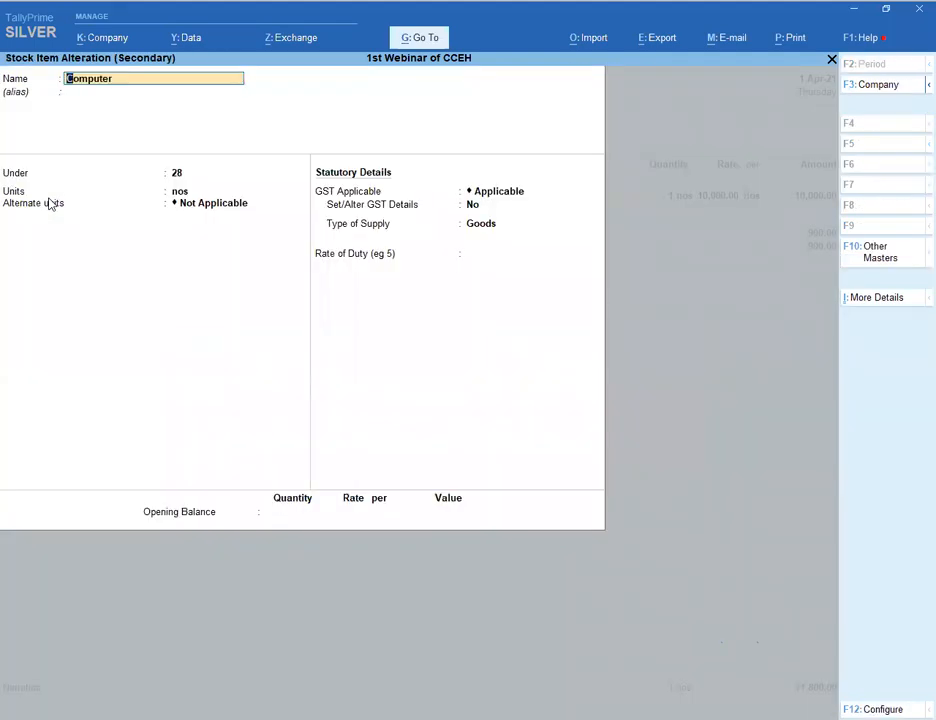
key("Return")
key("Return")
key("ctrl+Return")
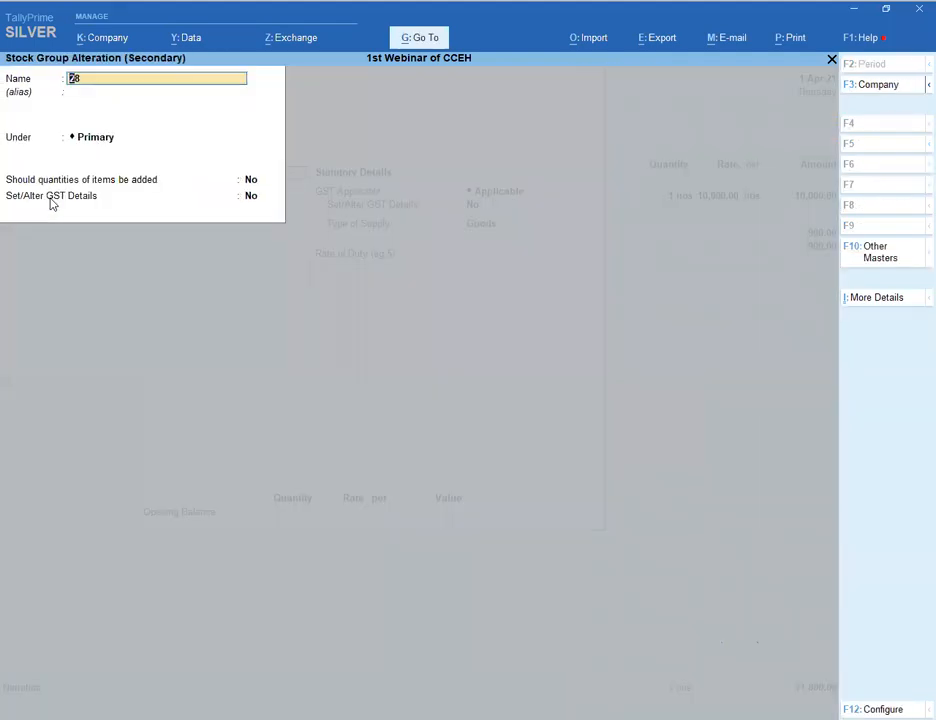
key("BackSpace")
key("Escape")
key("BackSpace")
key("Escape")
key("y")
- Inspect the Sales A/c ledger and Sales Accounts group, quitting both without saving
key("BackSpace")
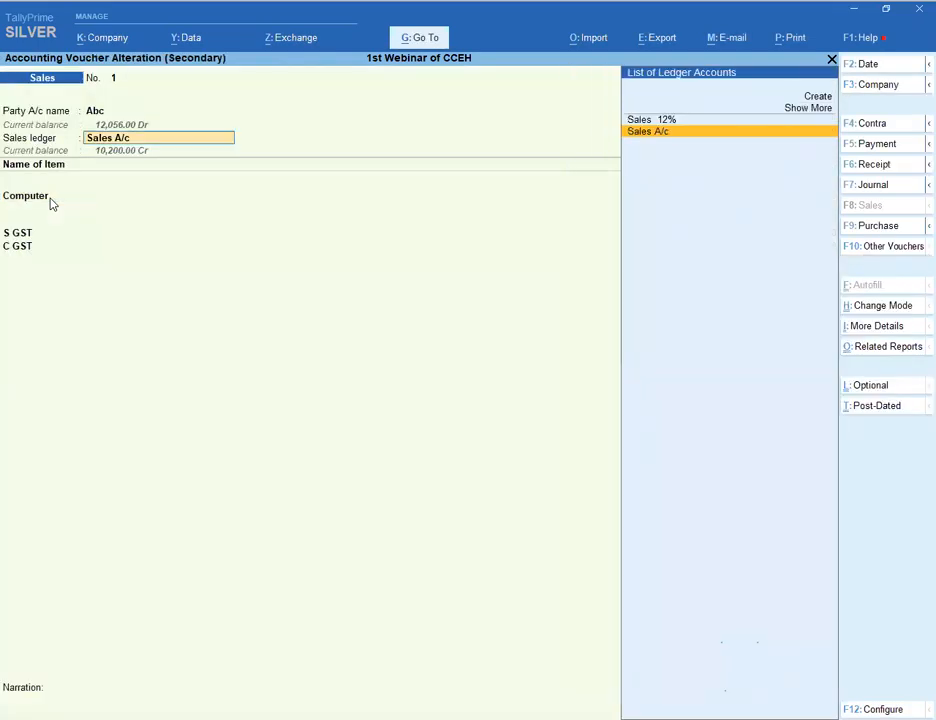
key("ctrl+Return")
key("Return")
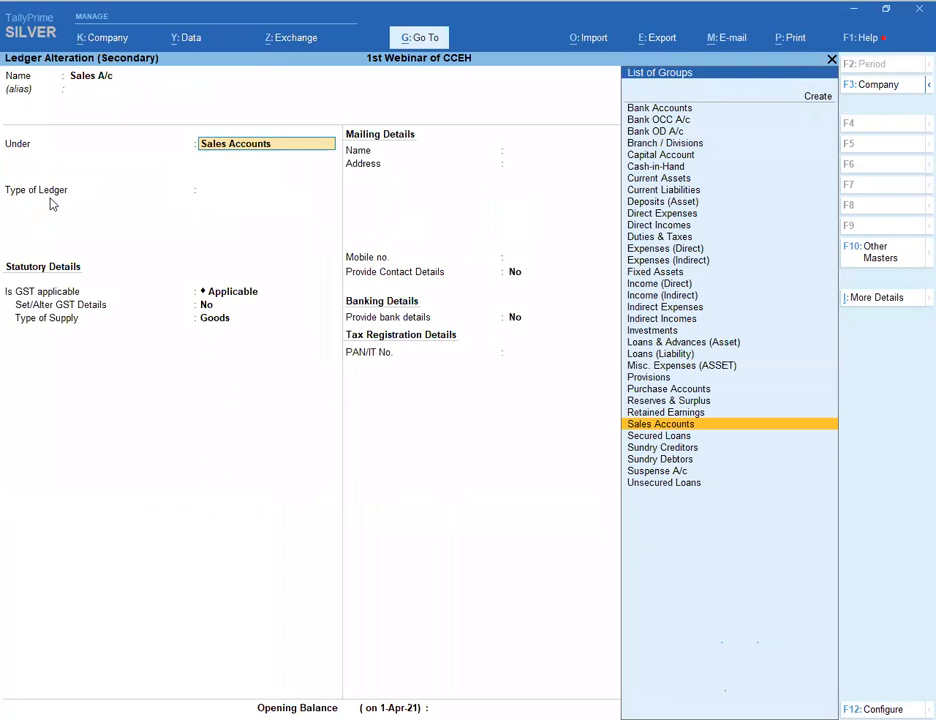
key("Return")
key("Return")
key("Return")
key("BackSpace")
key("BackSpace")
key("BackSpace")
key("BackSpace")
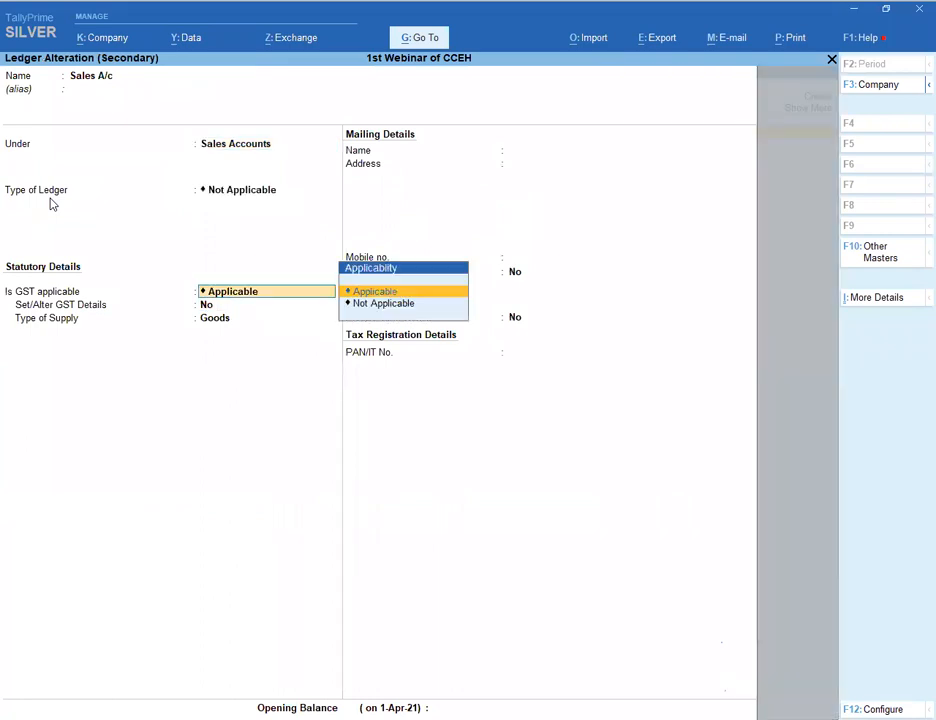
key("Return")
key("ctrl+Return")
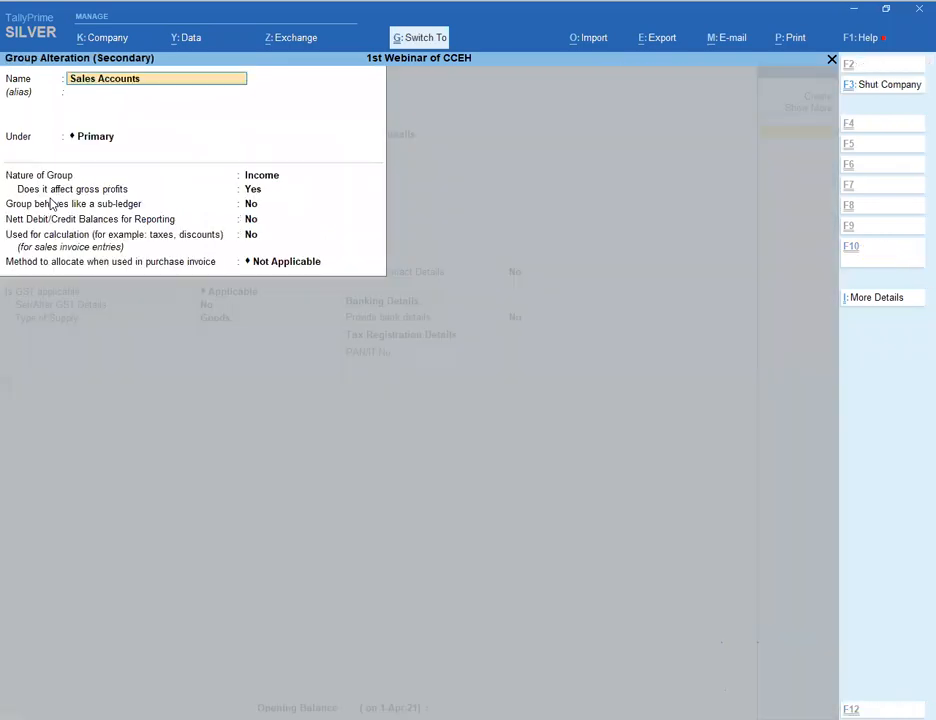
key("BackSpace")
key("Escape")
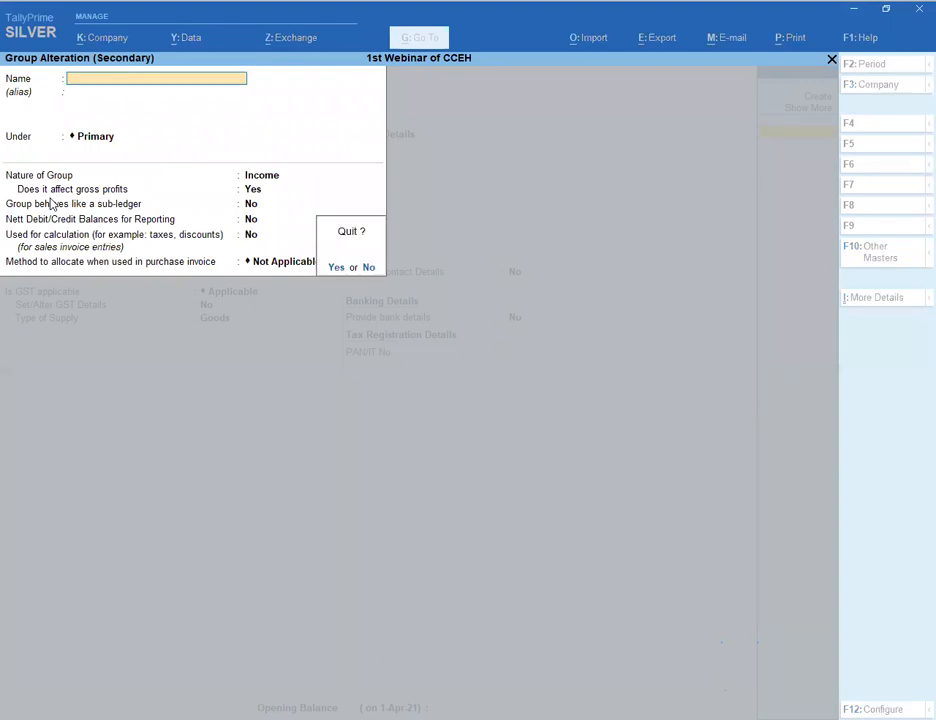
key("y")
key("BackSpace")
key("Escape")
key("y")
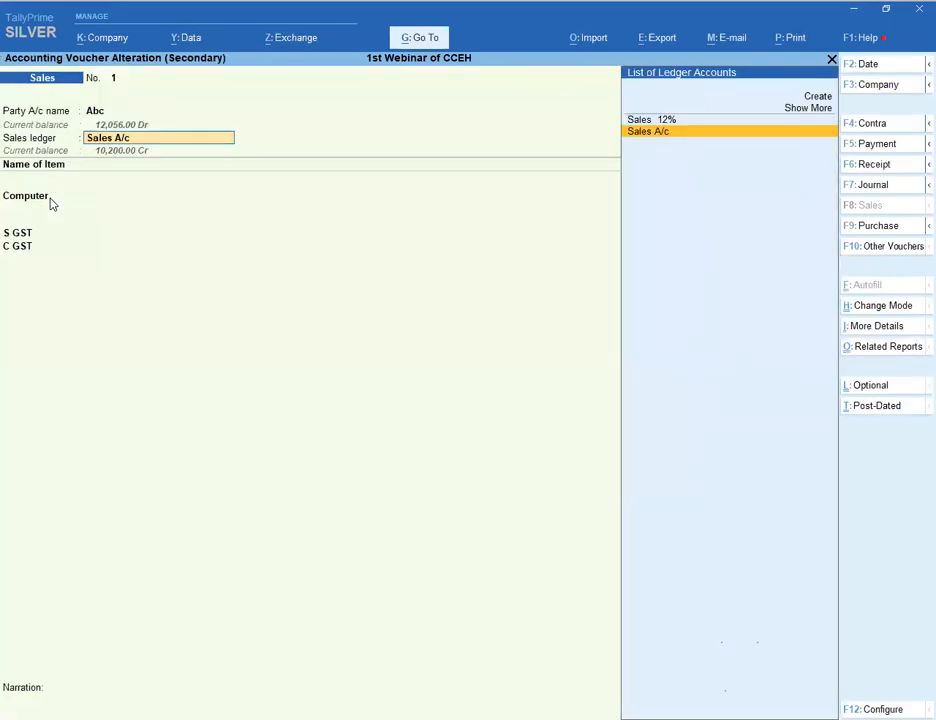
- Discard the sales voucher changes and leave the Day Book
key("BackSpace")
key("Escape")
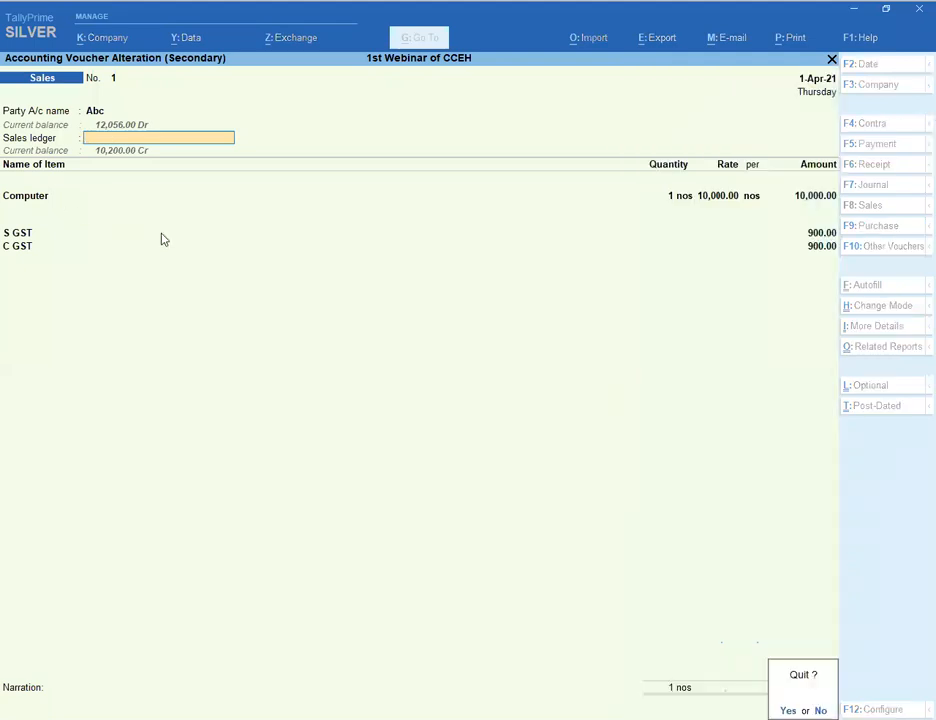
key("y")
key("Escape")
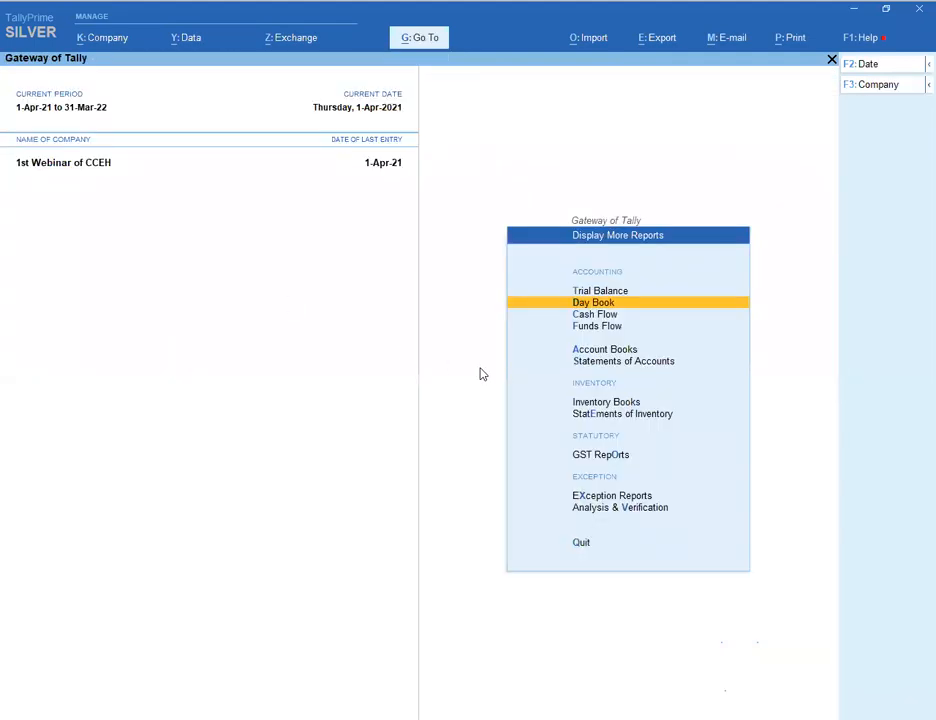
- Start creating a new ledger named 'Ff'
key("Escape")
key("Escape")
key("n")
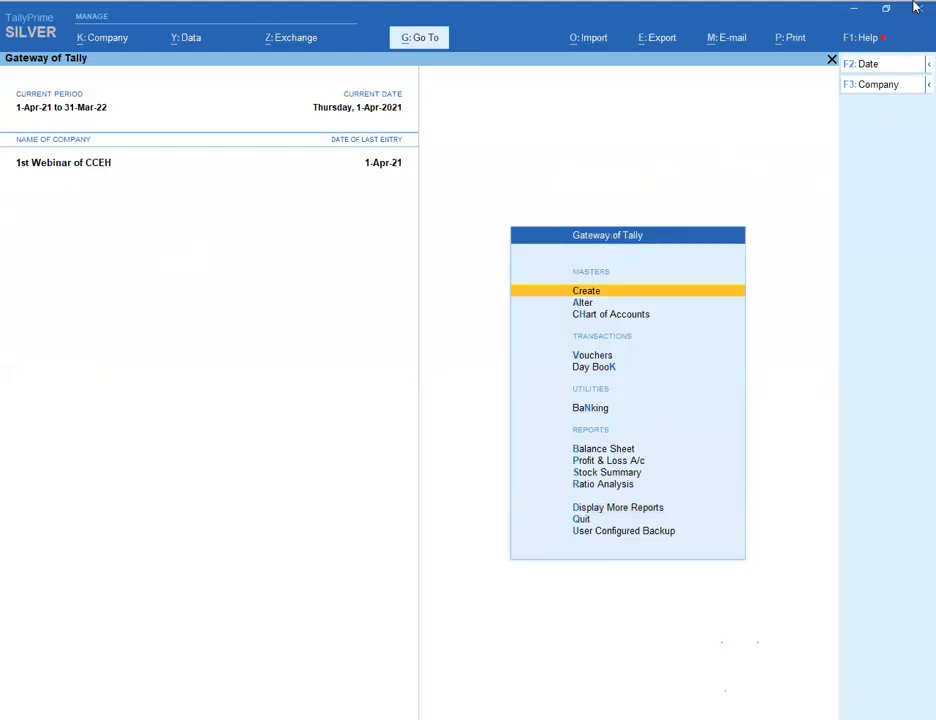
key("Return")
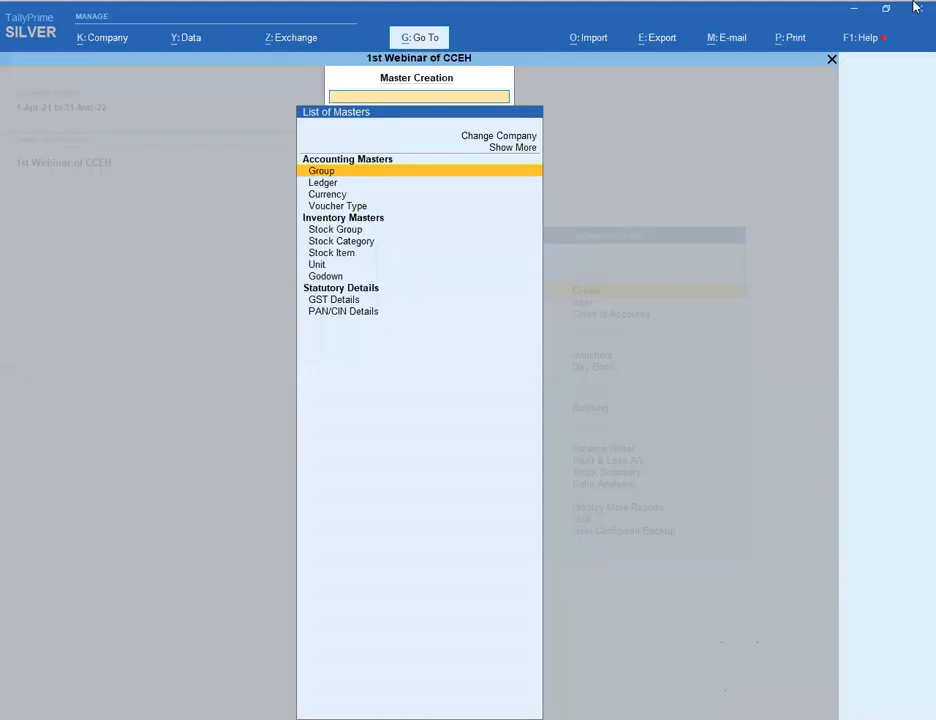
key("Down")
key("Return")
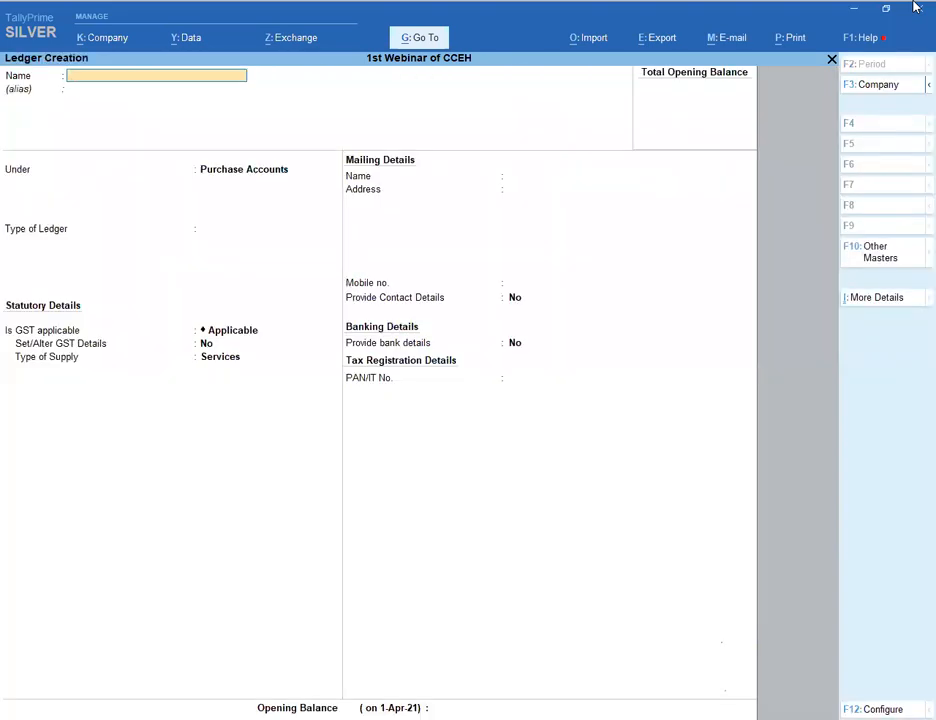
type("Ff")
key("Return")
- Weigh Sundry Debtors versus Sundry Creditors as the ledger's group, then clear the choice
type("Su")
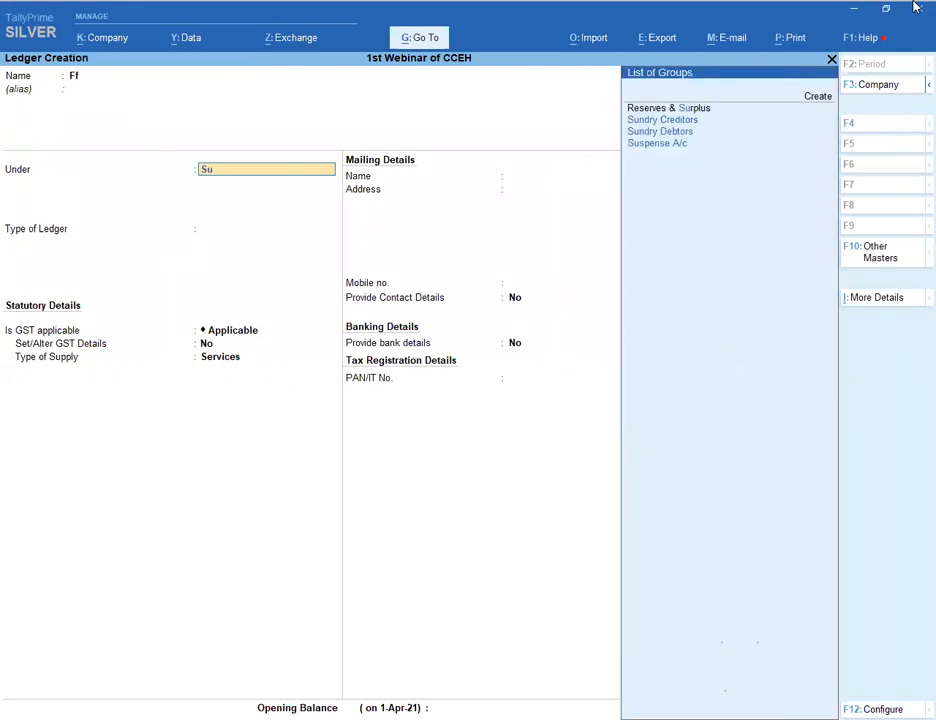
key("Down")
key("Up")
key("Down")
key("Up")
key("BackSpace")
key("BackSpace")
- Quit the 'Ff' ledger unsaved and go to voucher entry
key("Escape")
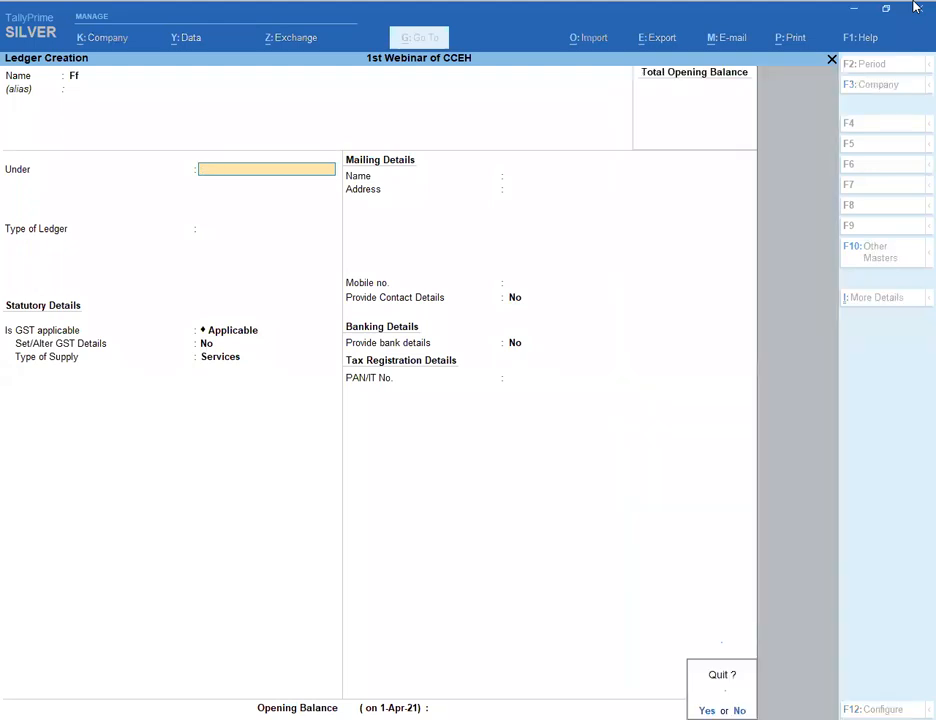
key("y")
key("Escape")
key("Down")
key("Down")
key("Down")
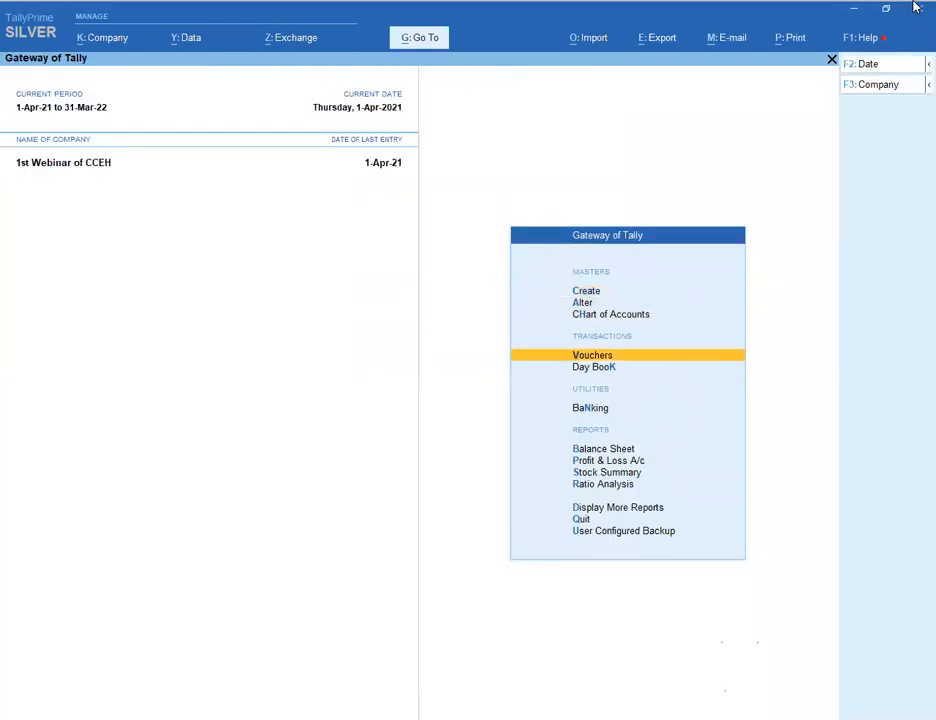
key("Return")
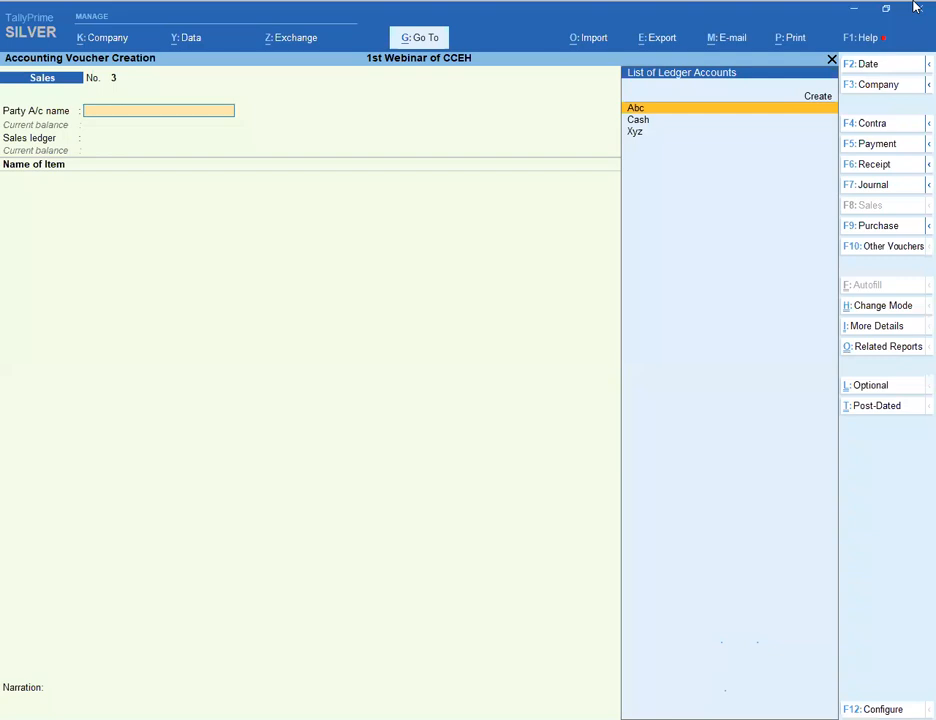
- Try Purchase, Sales and Payment voucher types, using Cash as the payment account
key("F9")
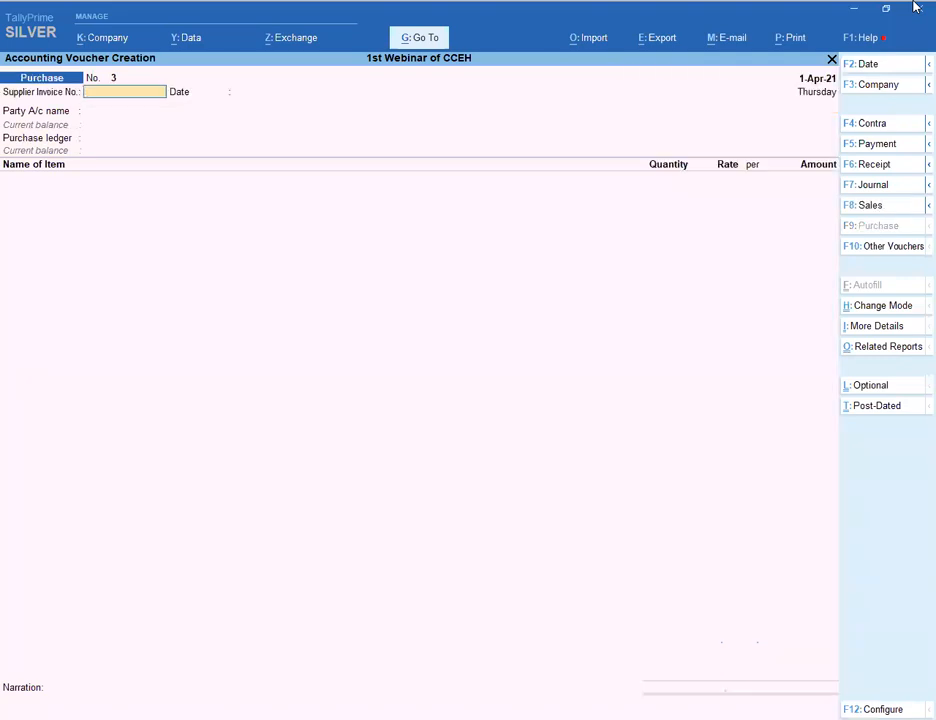
key("F8")
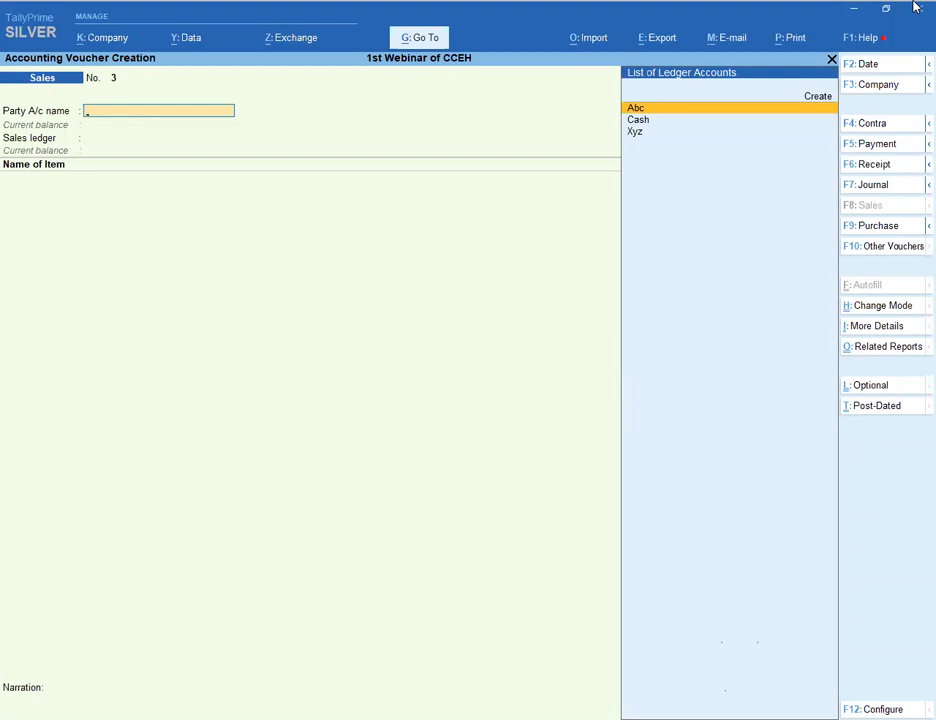
key("F5")
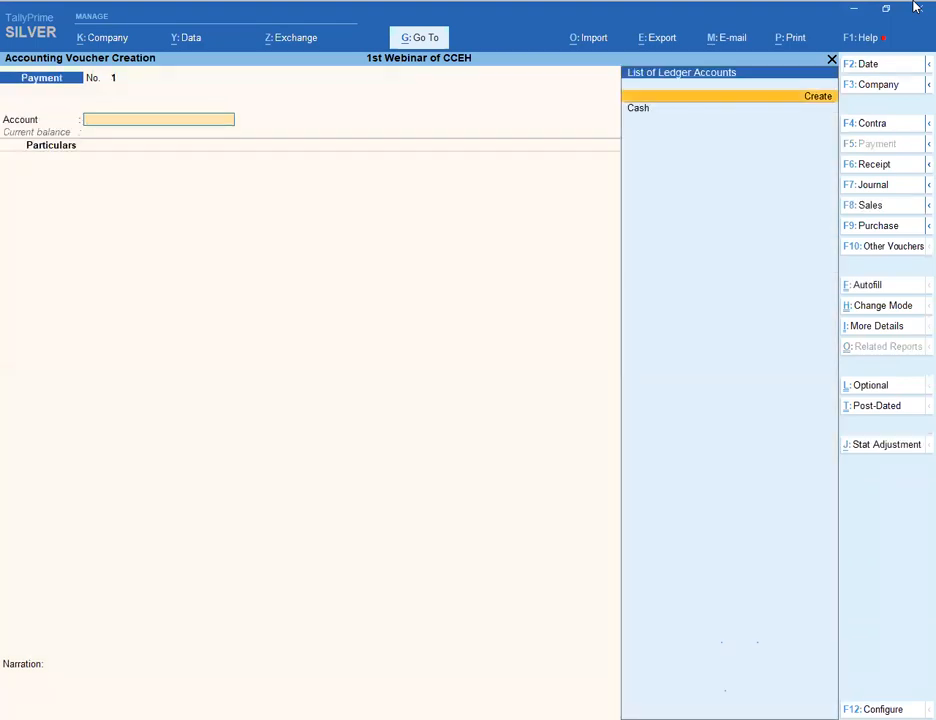
key("Return")
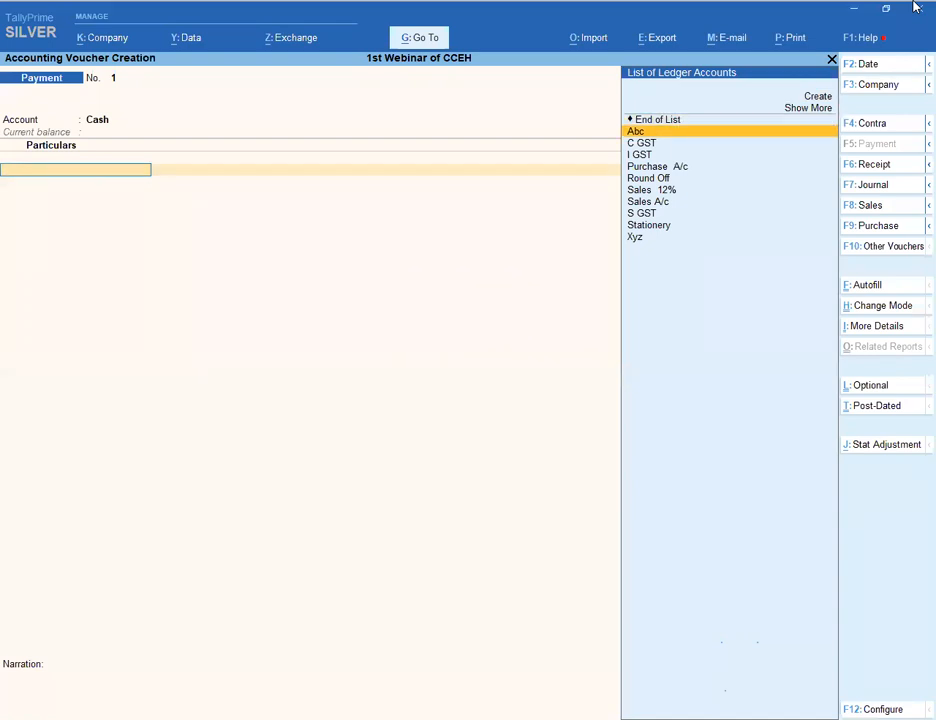
key("Down")
key("Down")
key("Down")
key("Down")
key("Down")
key("Down")
key("Down")
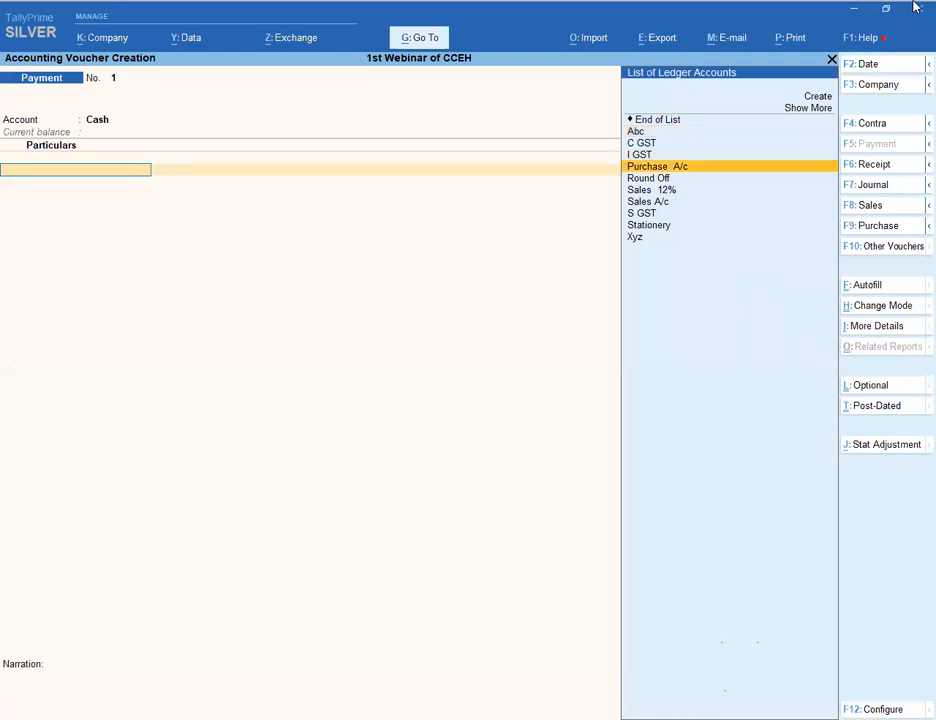
- Switch to a Receipt voucher with Cash as account, then exit without saving
key("F6")
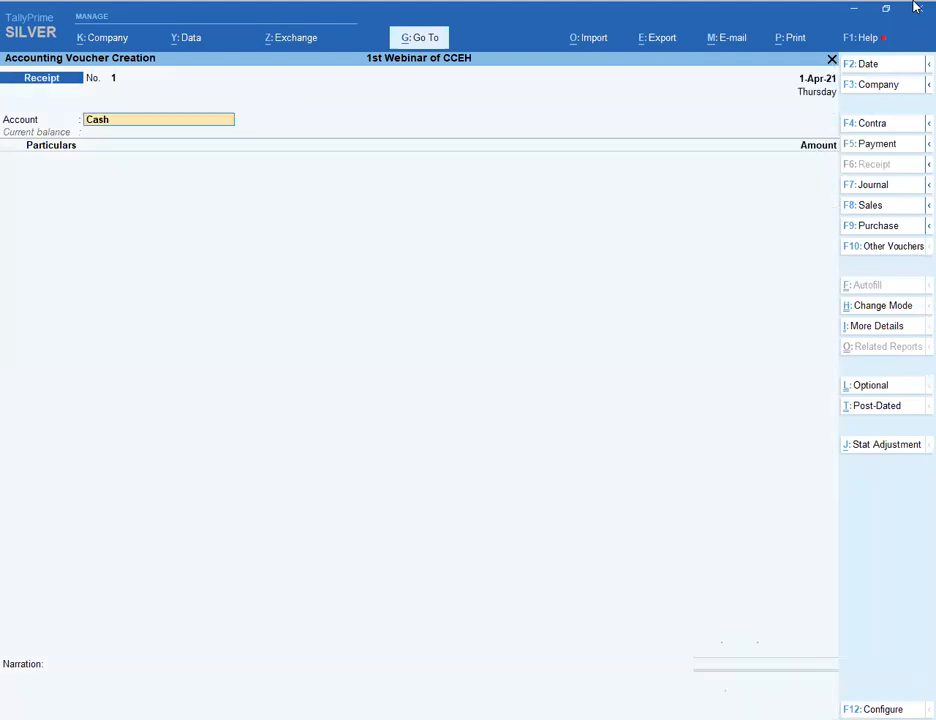
key("space")
key("Down")
key("Return")
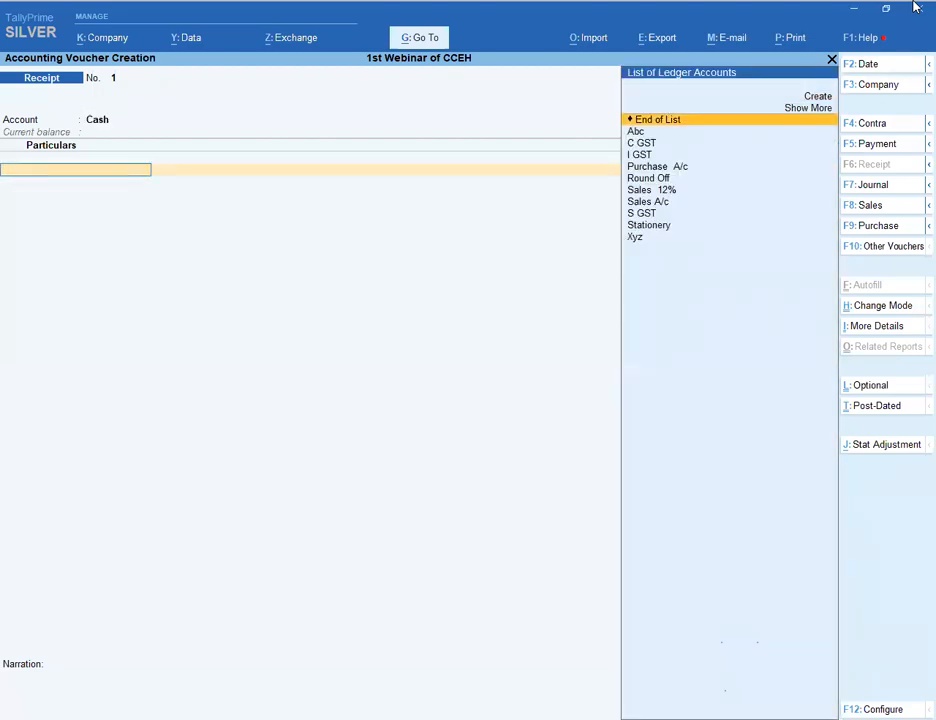
key("Down")
key("Up")
key("Escape")
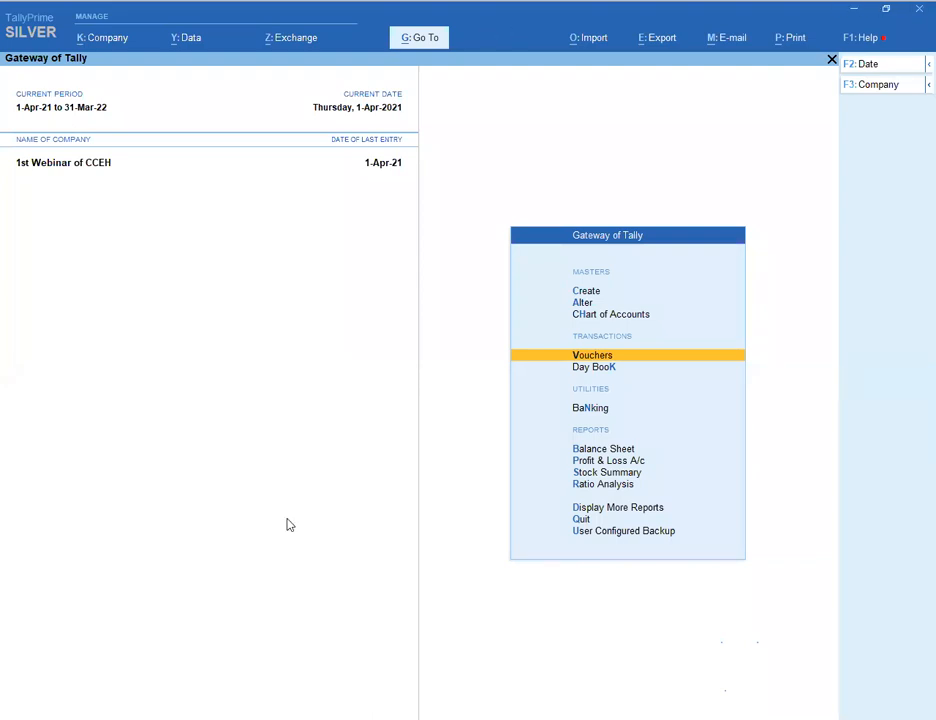
key("Escape")
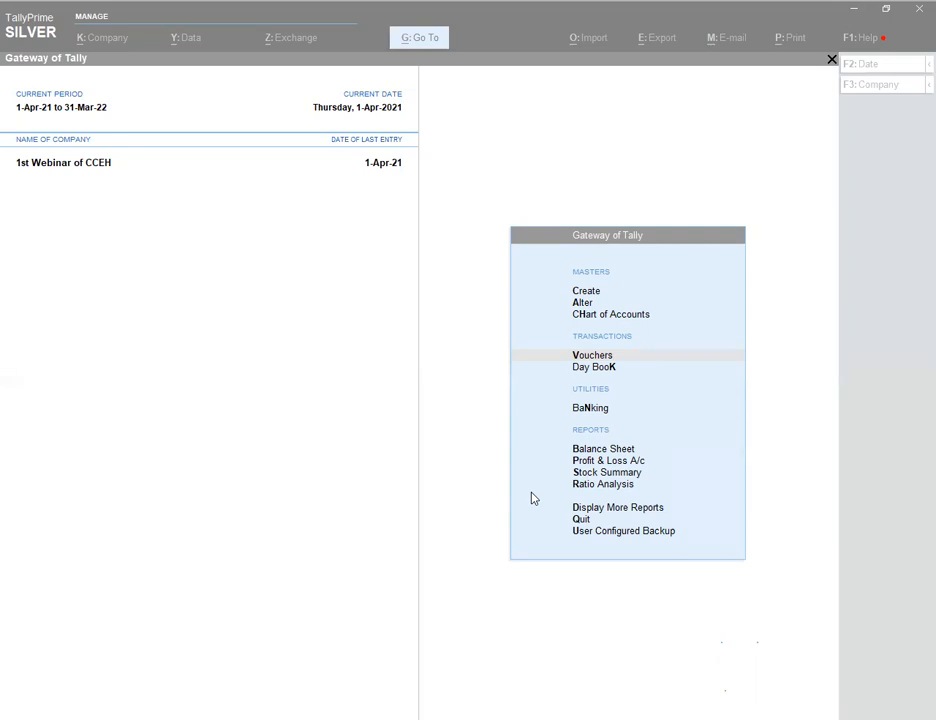
left_click(436, 325)
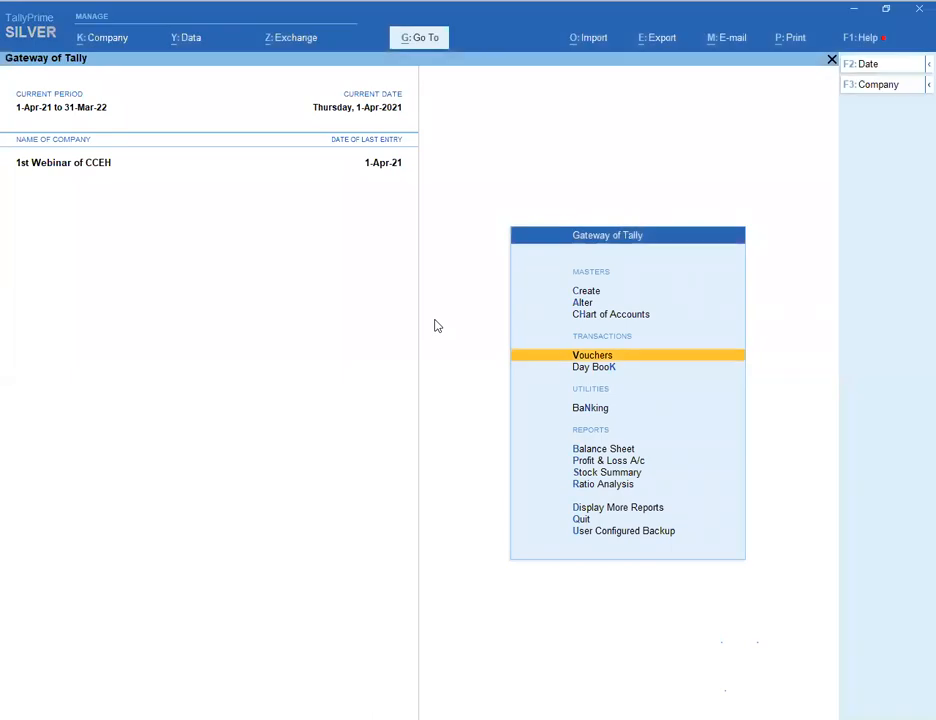
key("Up")
key("Up")
key("Up")
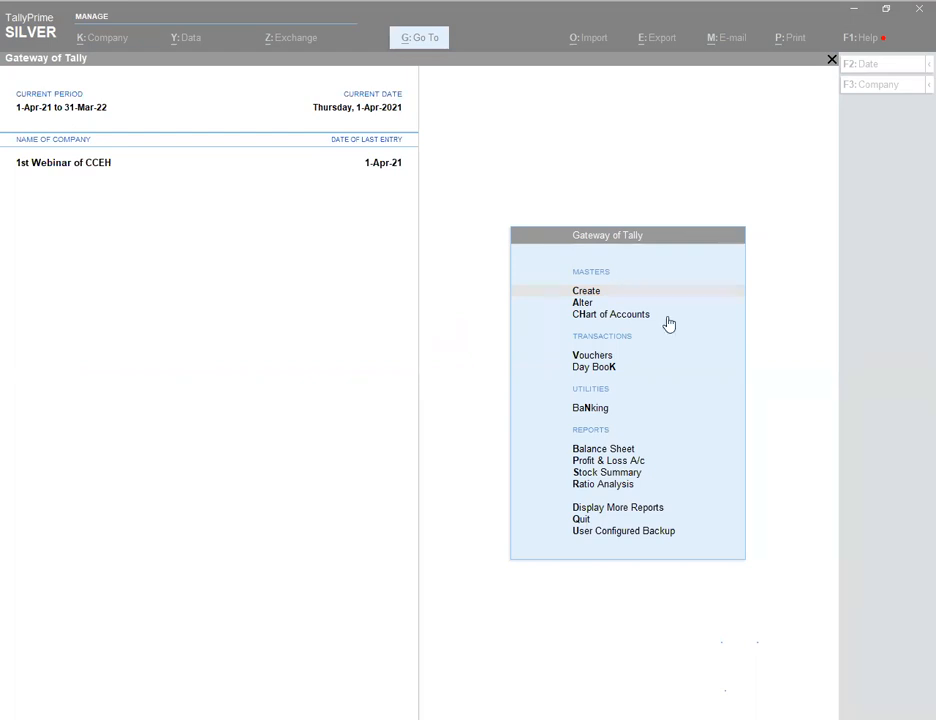
left_click(395, 225)
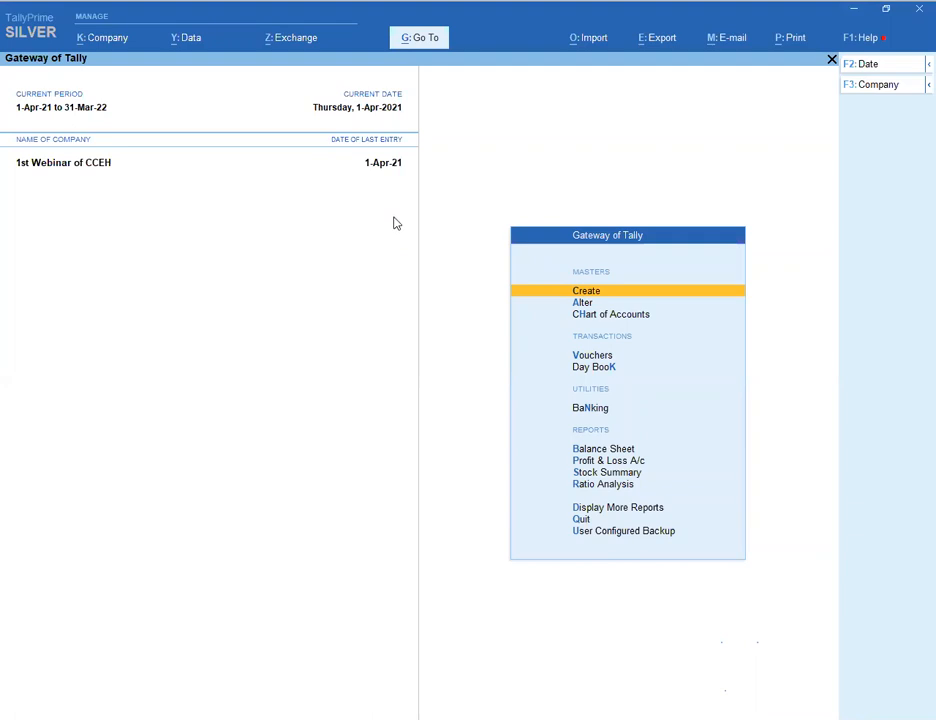
scroll(398, 222, "up", 4)
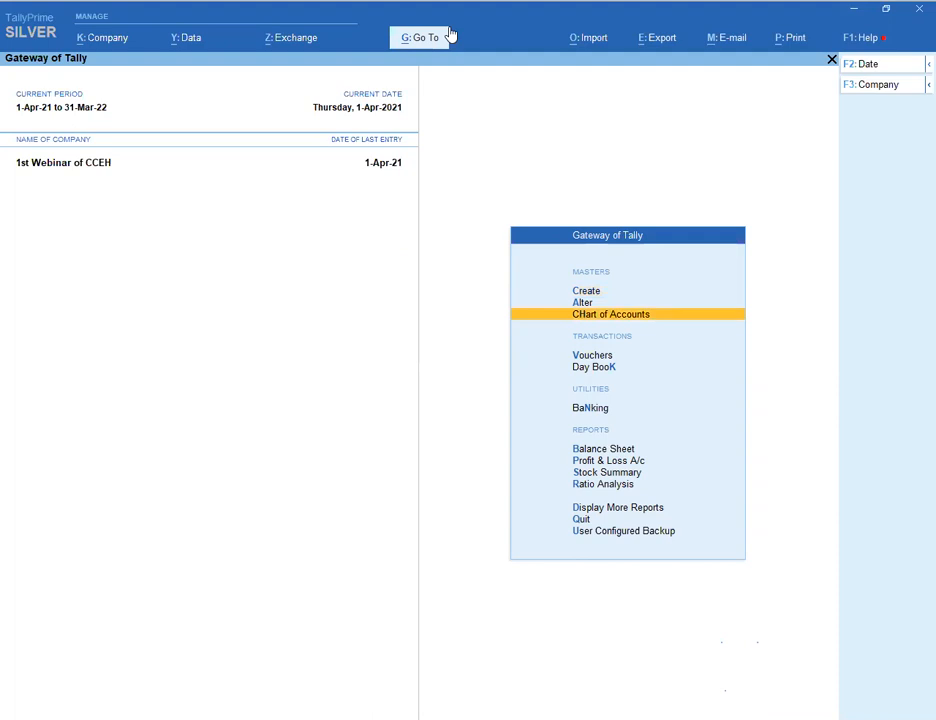
left_click(450, 35)
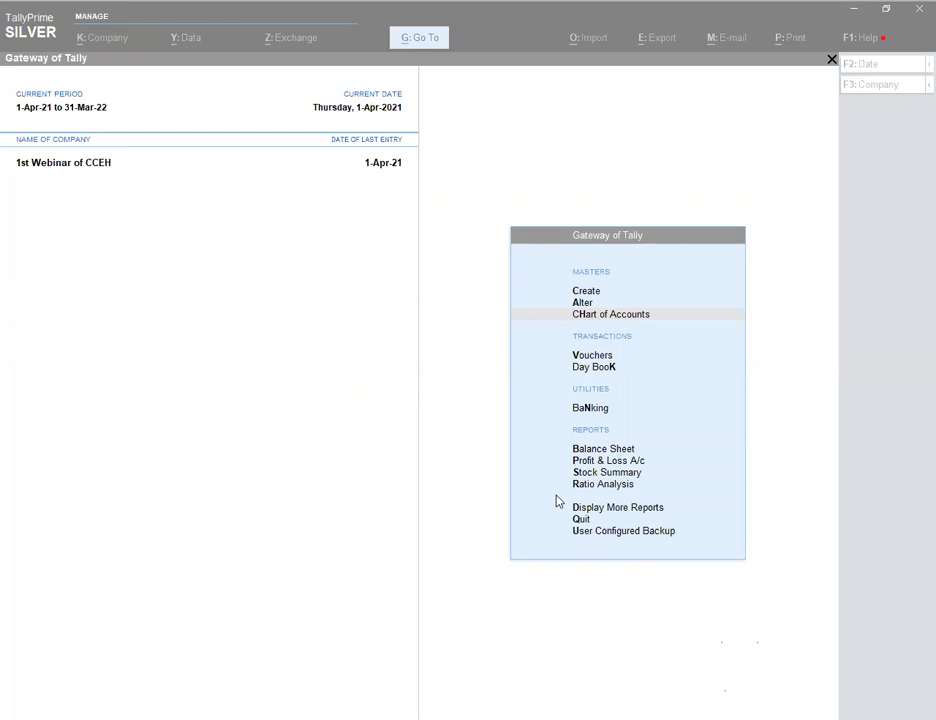
left_click(472, 336)
key("Down")
key("Down")
key("Down")
key("Down")
key("Up")
key("Up")
key("Up")
key("Up")
key("k")
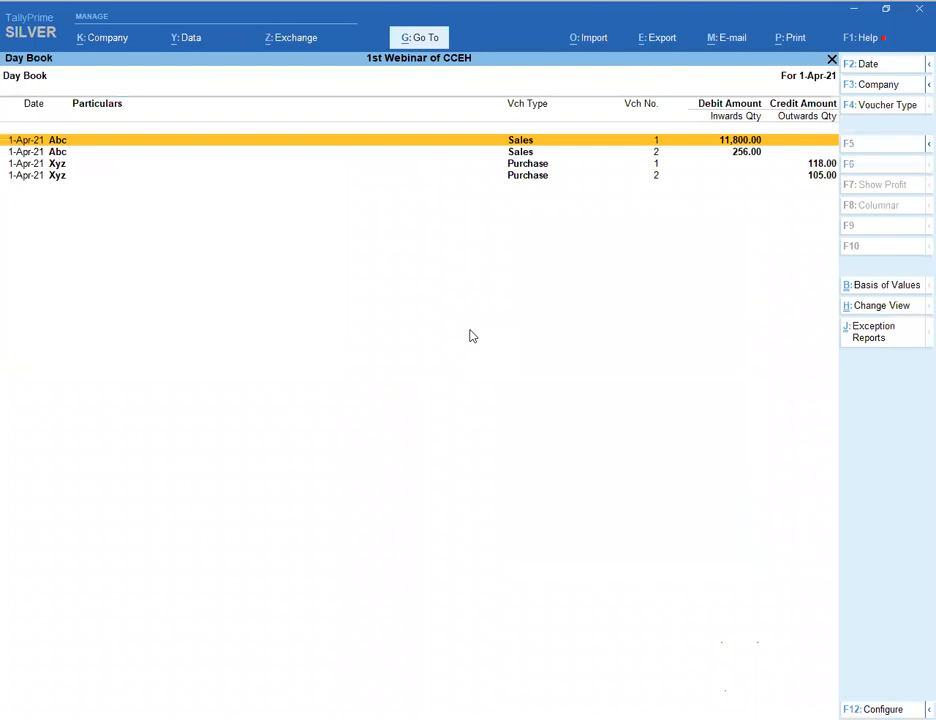
key("Escape")
key("Escape")
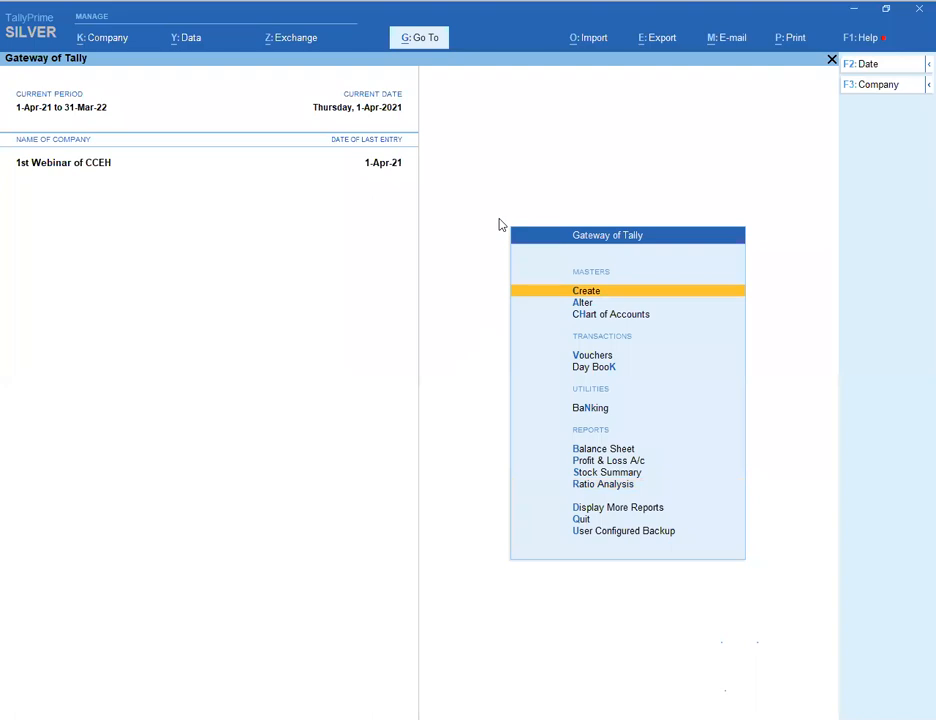
key("alt+g")
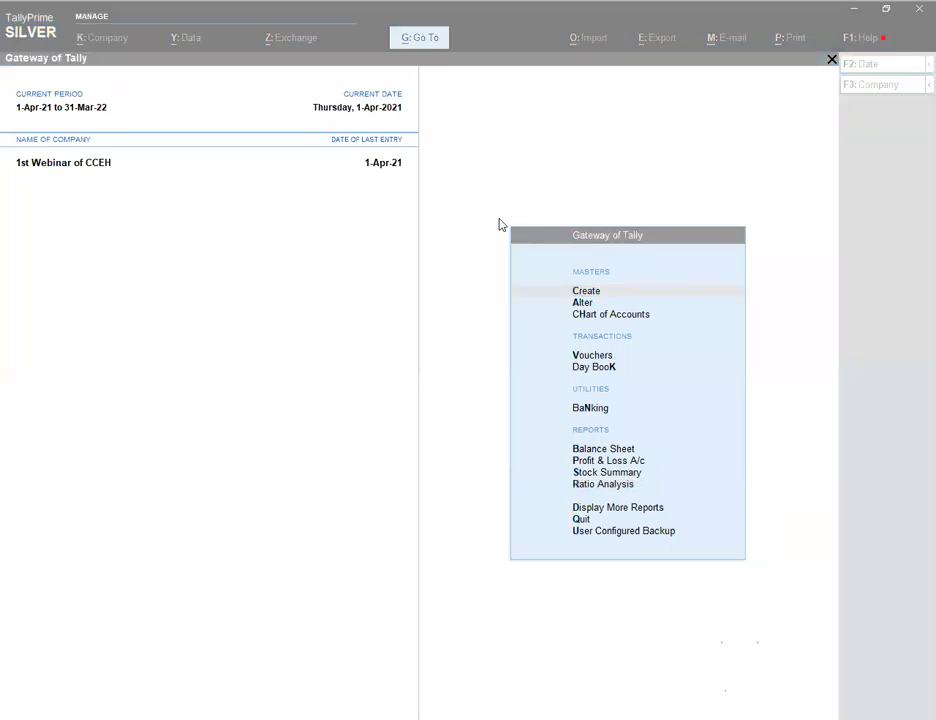